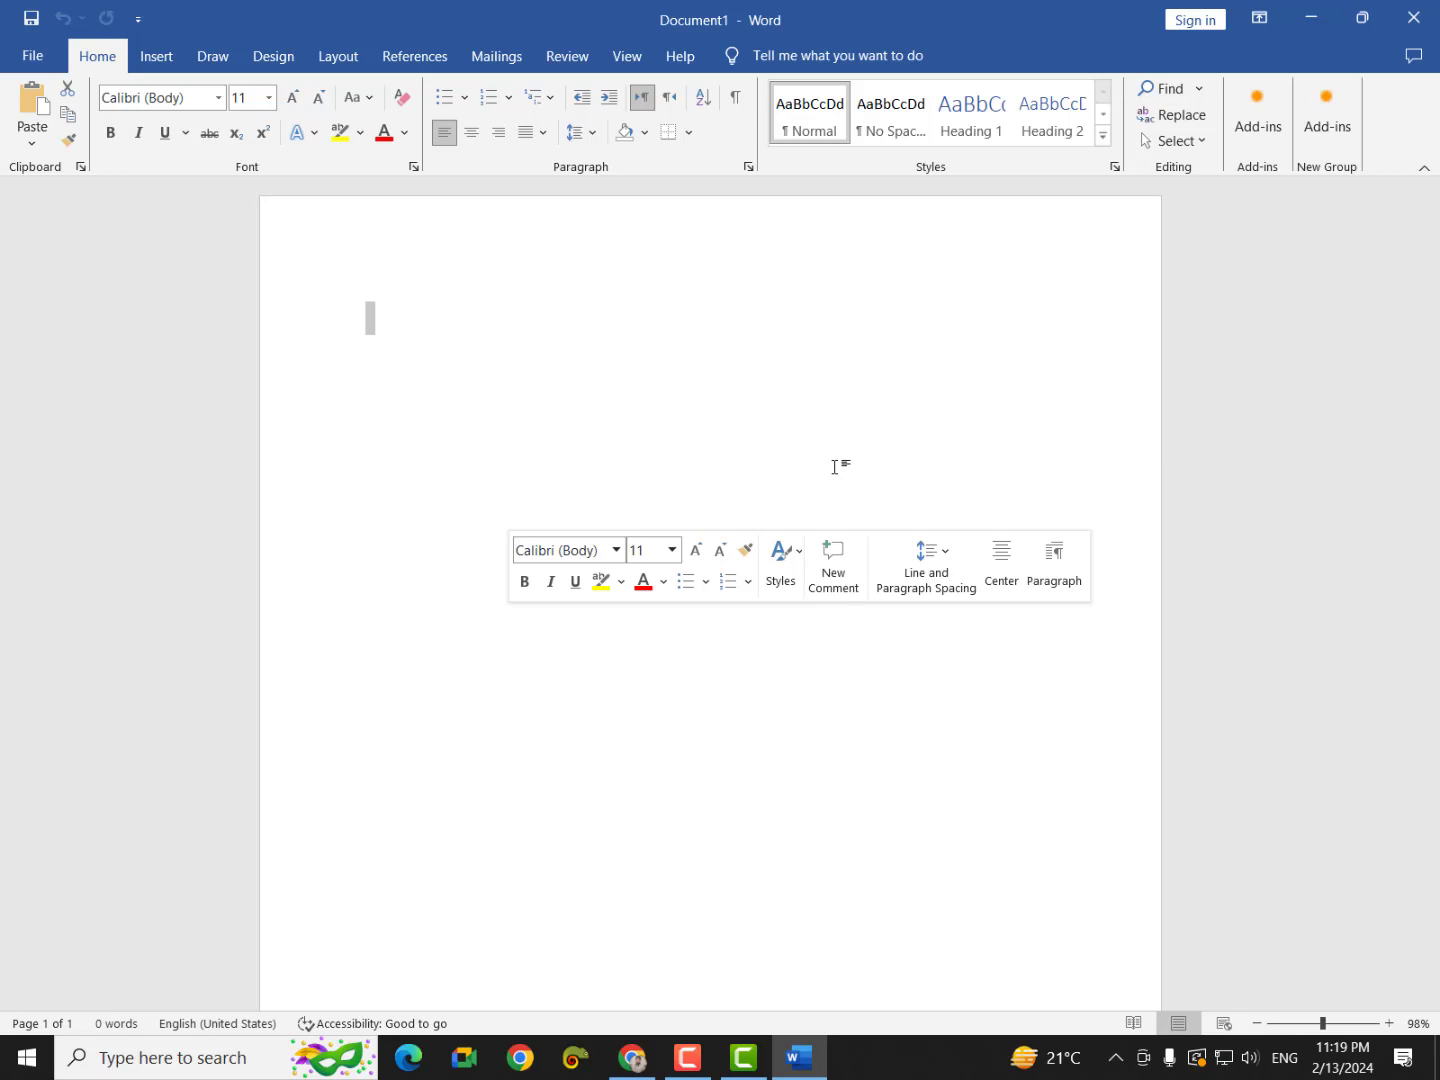
Step: Write "Hello world" in the blank document and set its font color to the darkest blue theme shade
{"action": "type", "text": "H"}
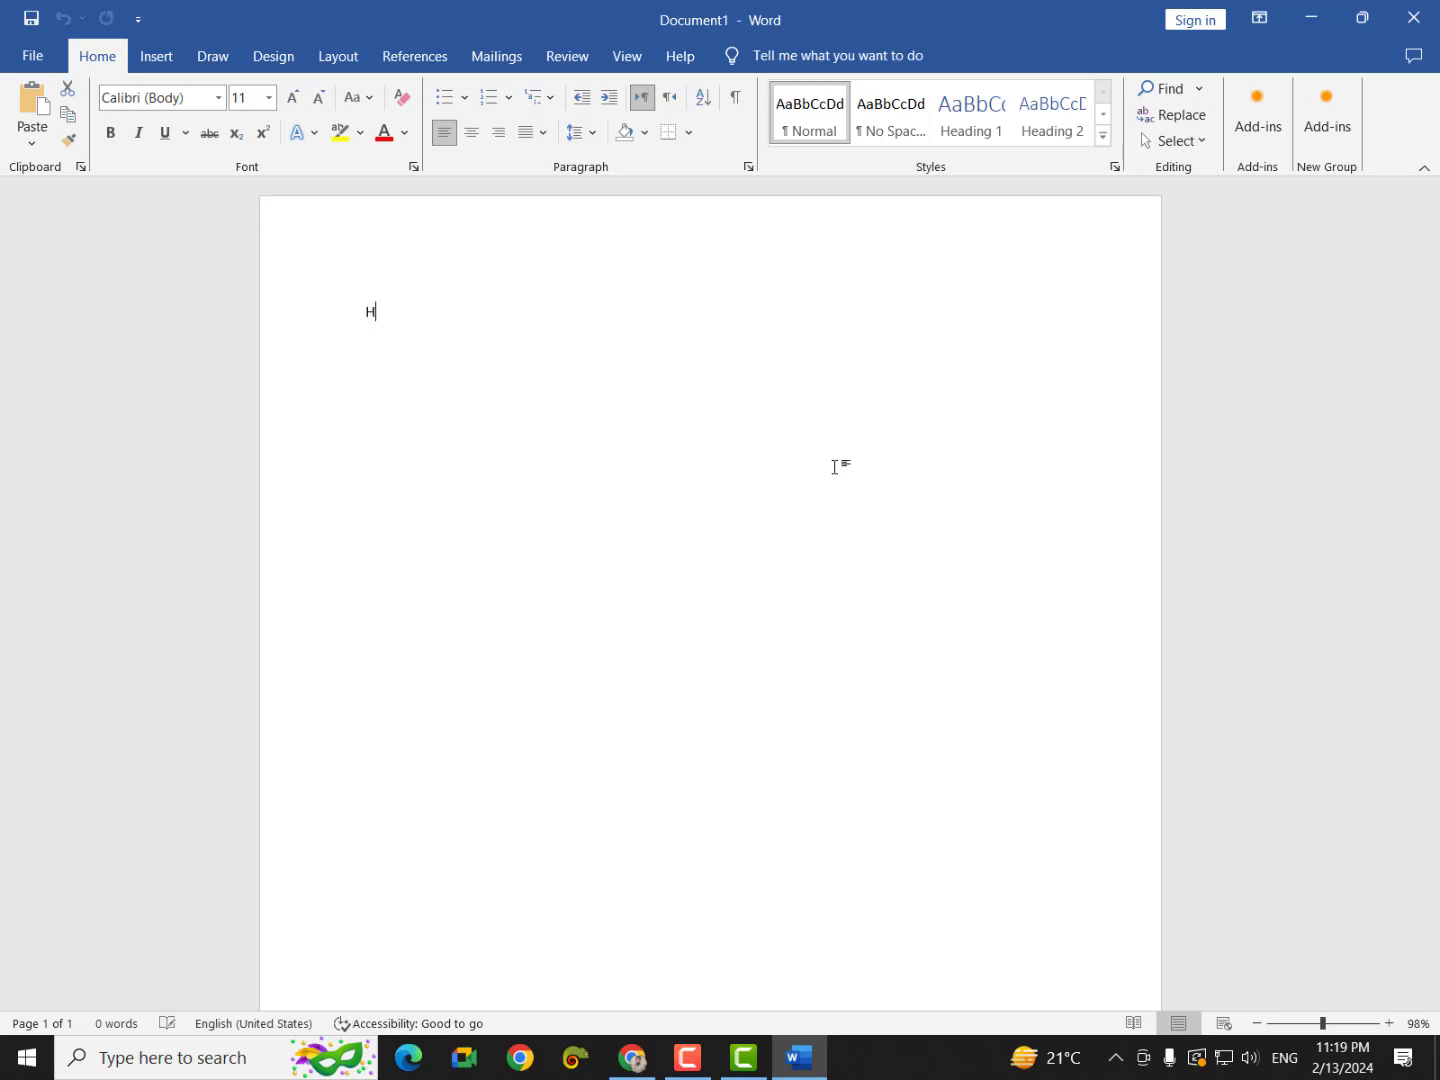
{"action": "type", "text": "ello world"}
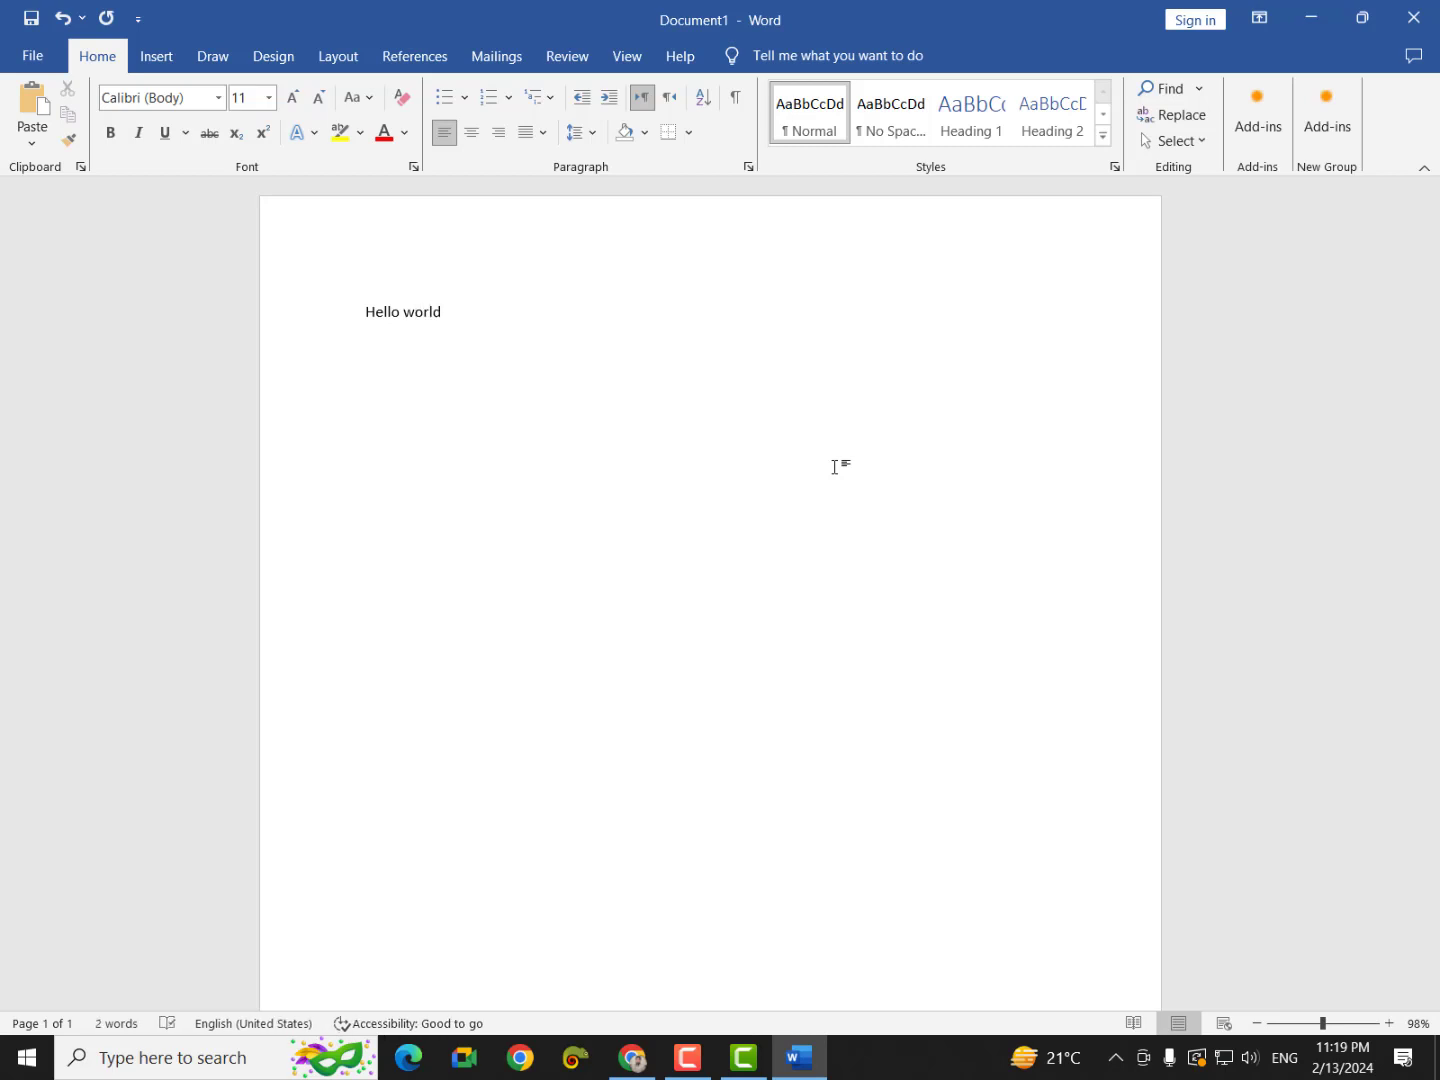
{"action": "key", "text": "ctrl+a"}
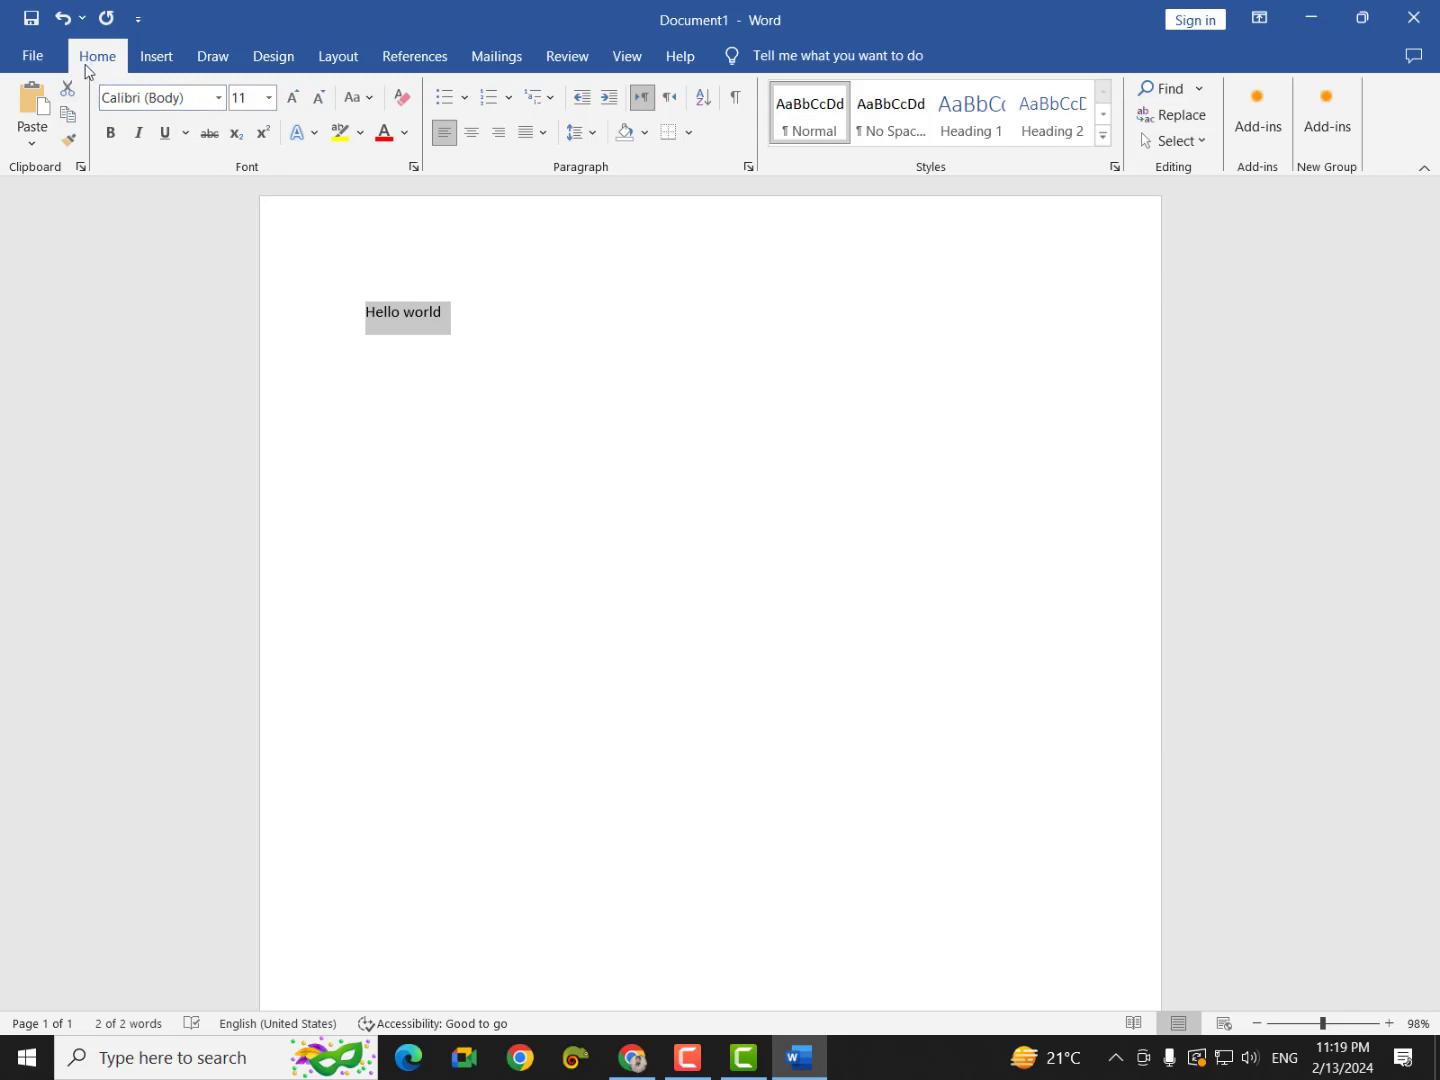
{"action": "left_click", "coordinate": [406, 146]}
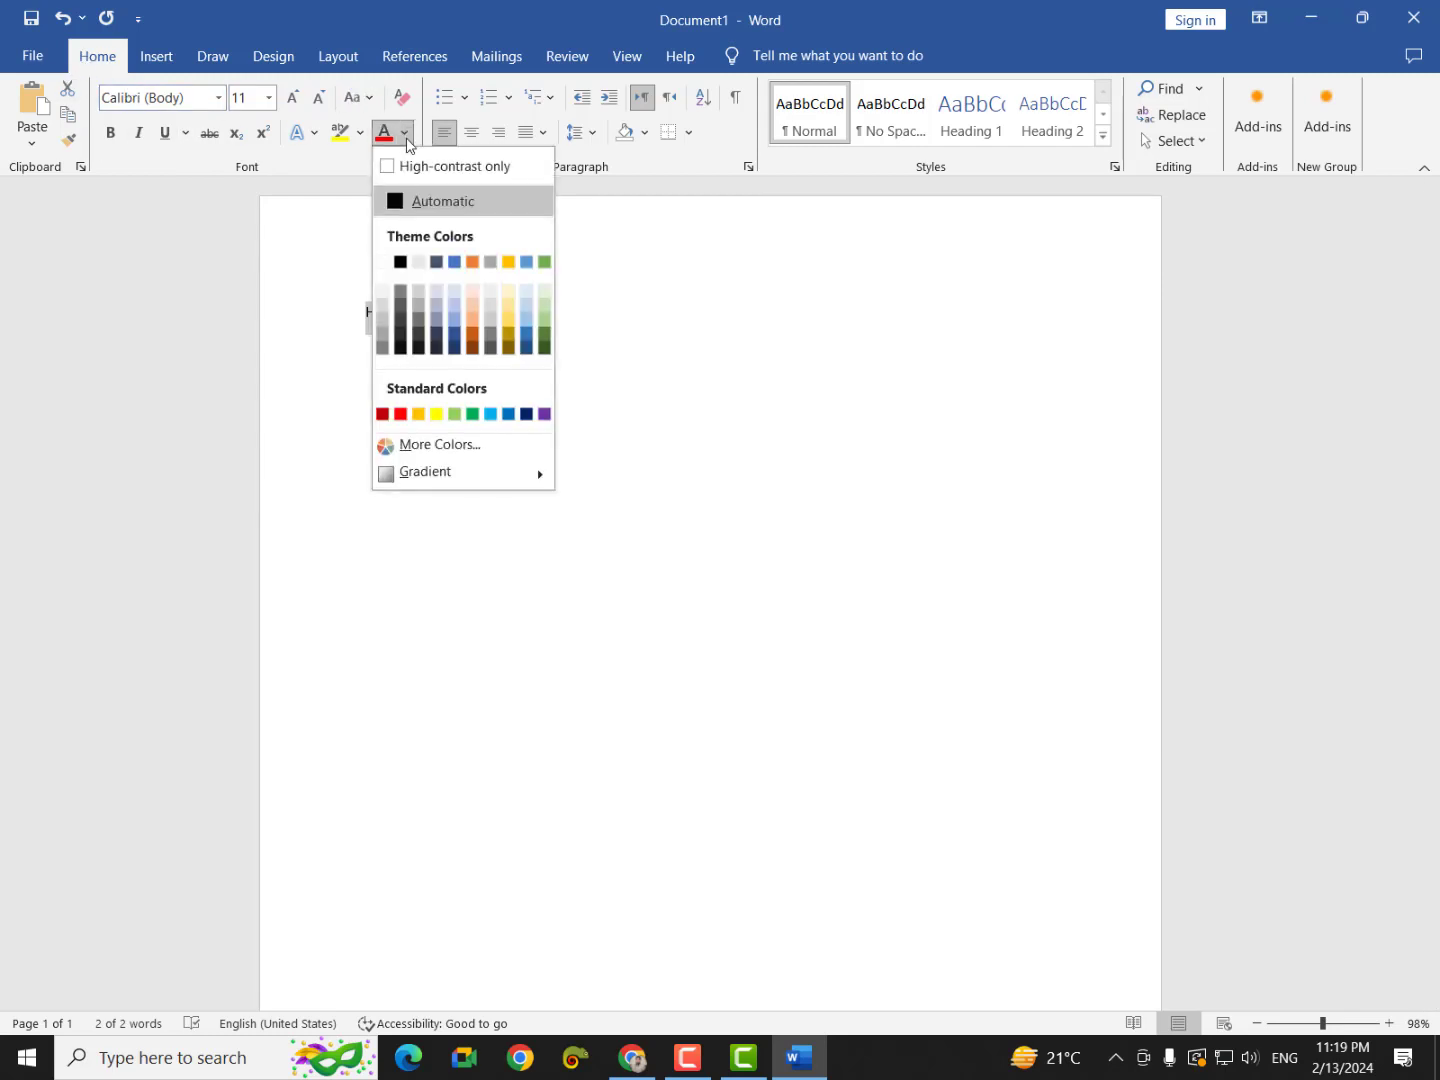
{"action": "left_click", "coordinate": [455, 357]}
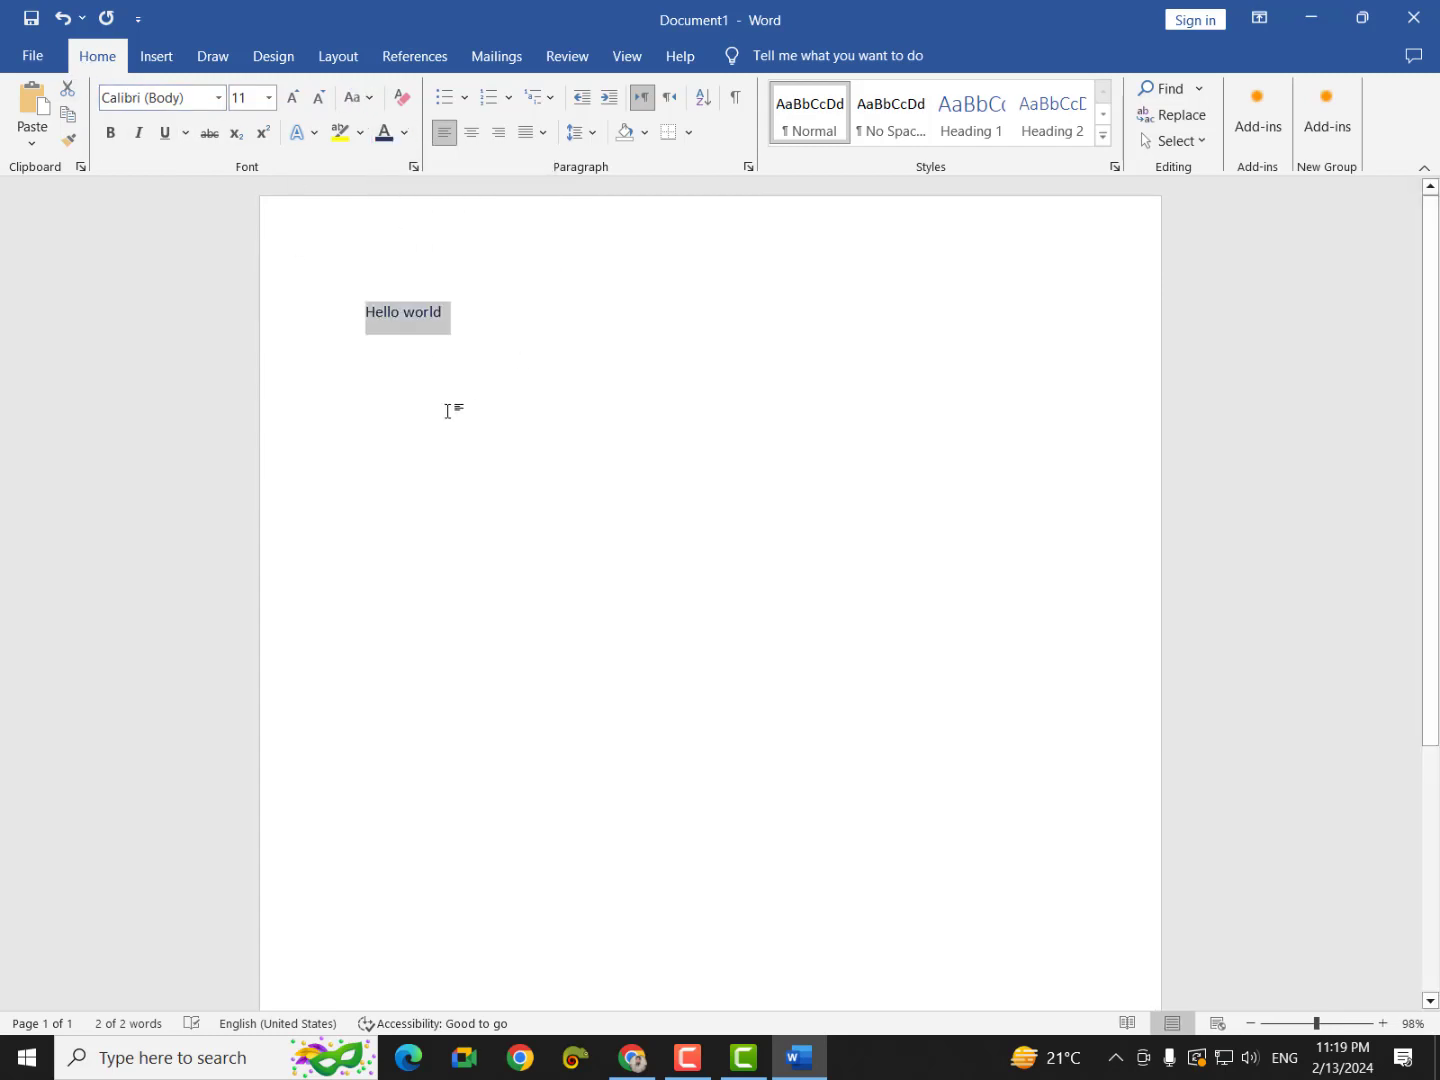
Step: Enlarge the "Hello world" text to font size 90
{"action": "left_click", "coordinate": [294, 103]}
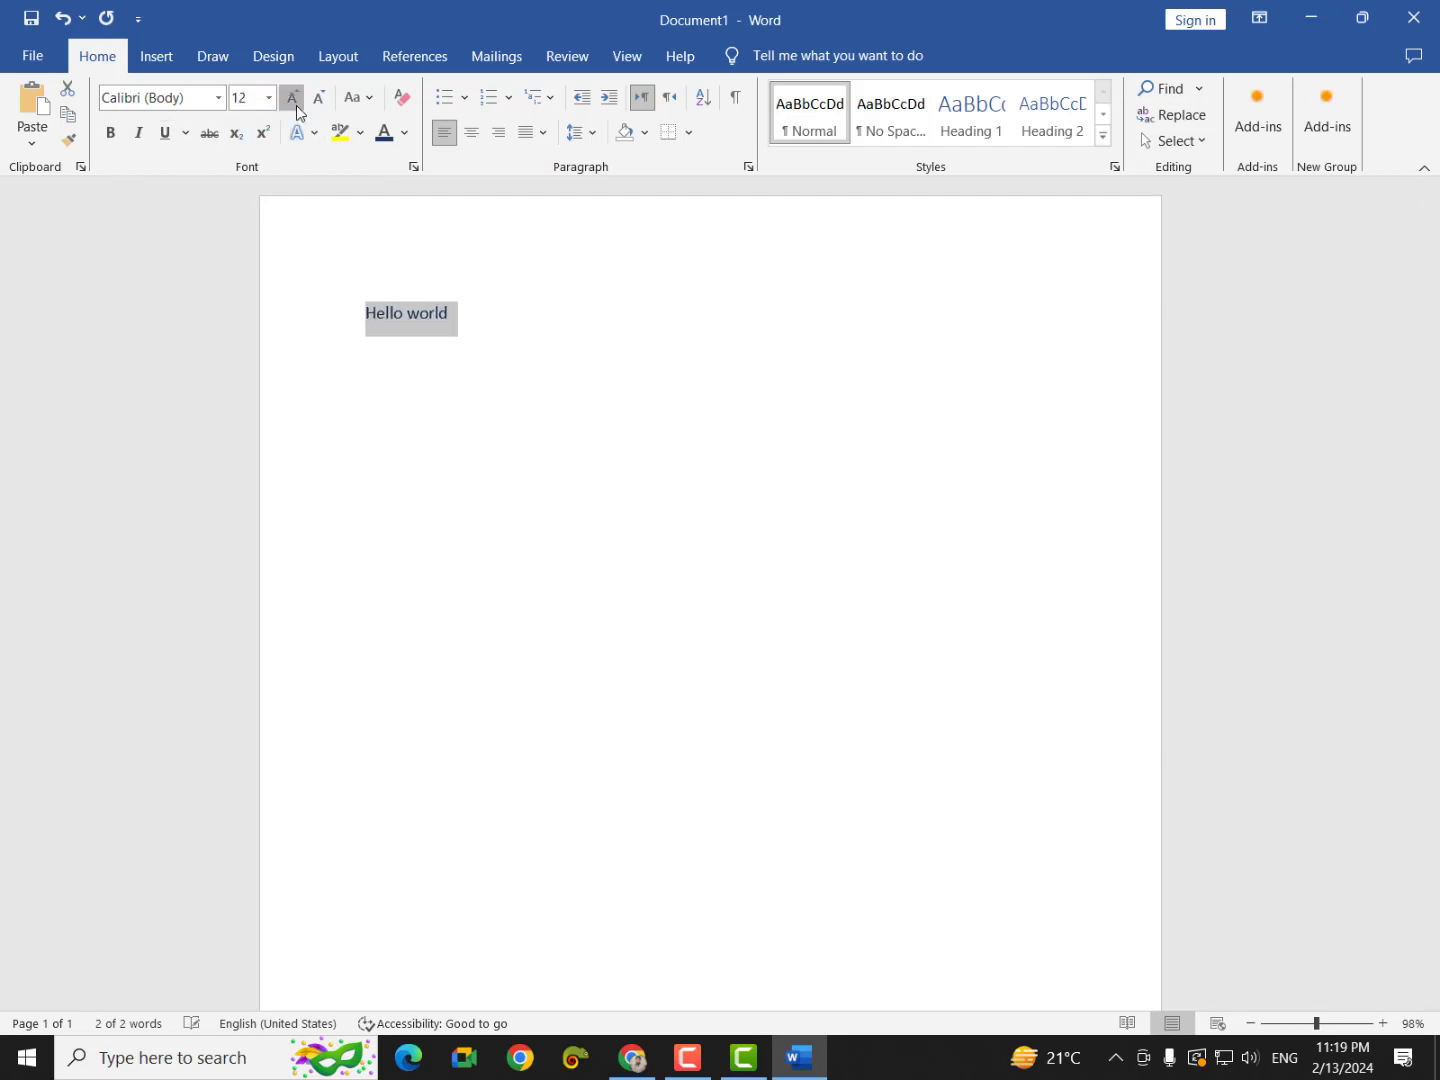
{"action": "double_click", "coordinate": [294, 103]}
{"action": "left_click", "coordinate": [294, 103]}
{"action": "double_click", "coordinate": [294, 103]}
{"action": "double_click", "coordinate": [294, 103]}
{"action": "double_click", "coordinate": [294, 103]}
{"action": "left_click", "coordinate": [294, 103]}
{"action": "left_click", "coordinate": [294, 103]}
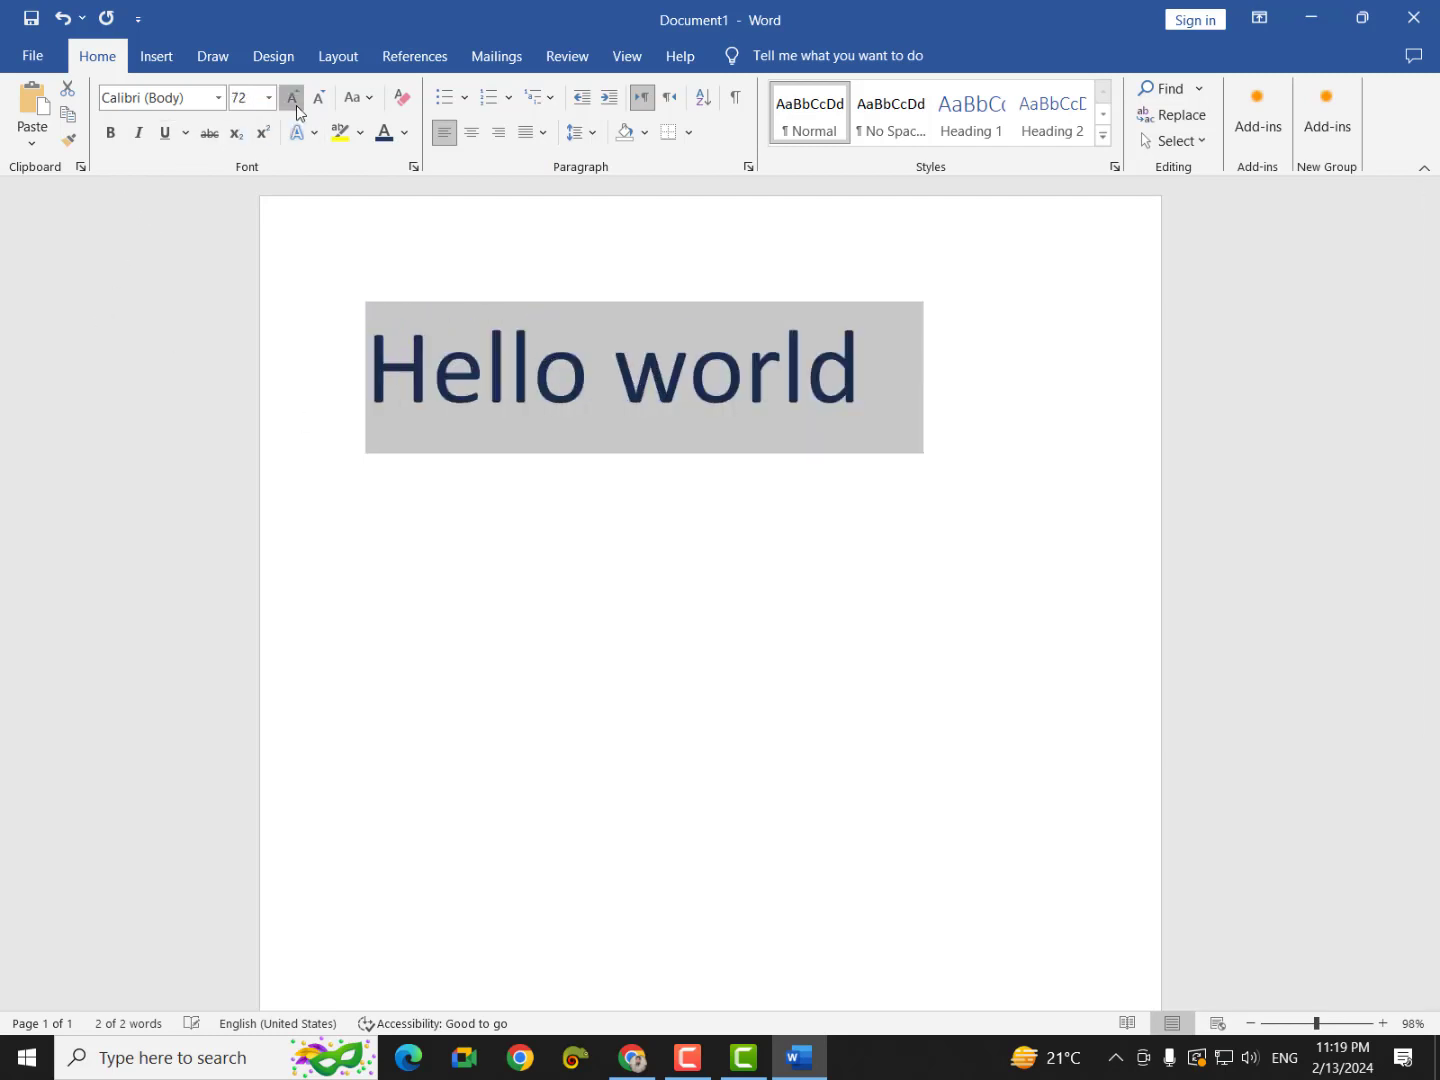
{"action": "left_click", "coordinate": [294, 103]}
{"action": "left_click", "coordinate": [294, 103]}
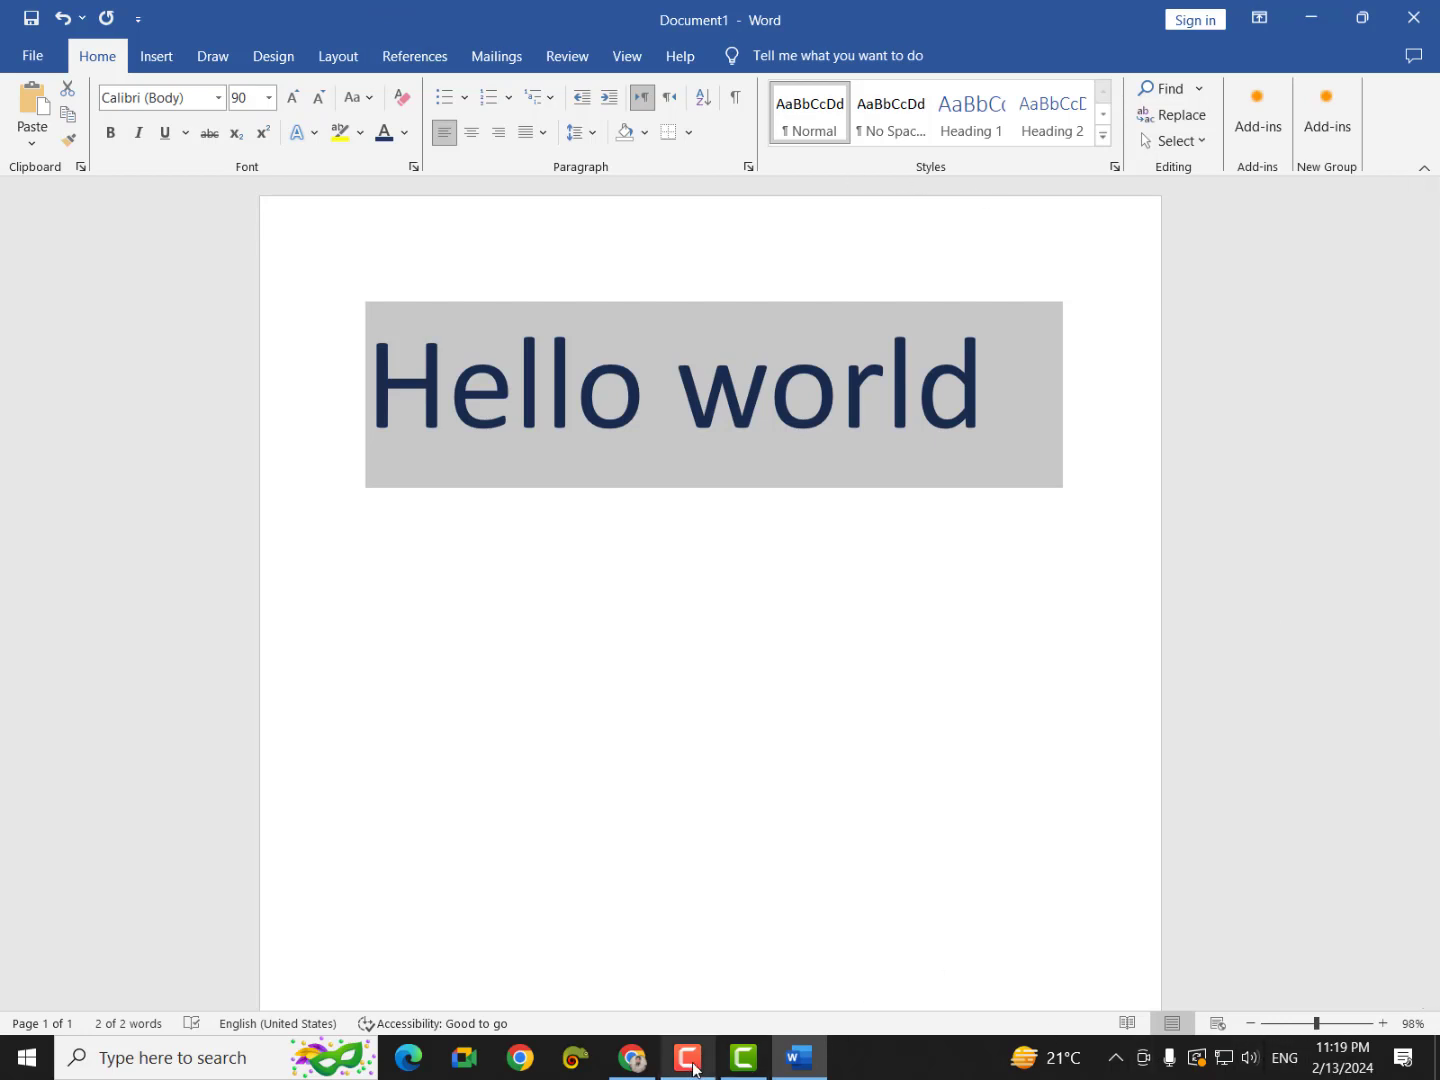
{"action": "left_click", "coordinate": [345, 1047]}
{"action": "left_click", "coordinate": [1088, 667]}
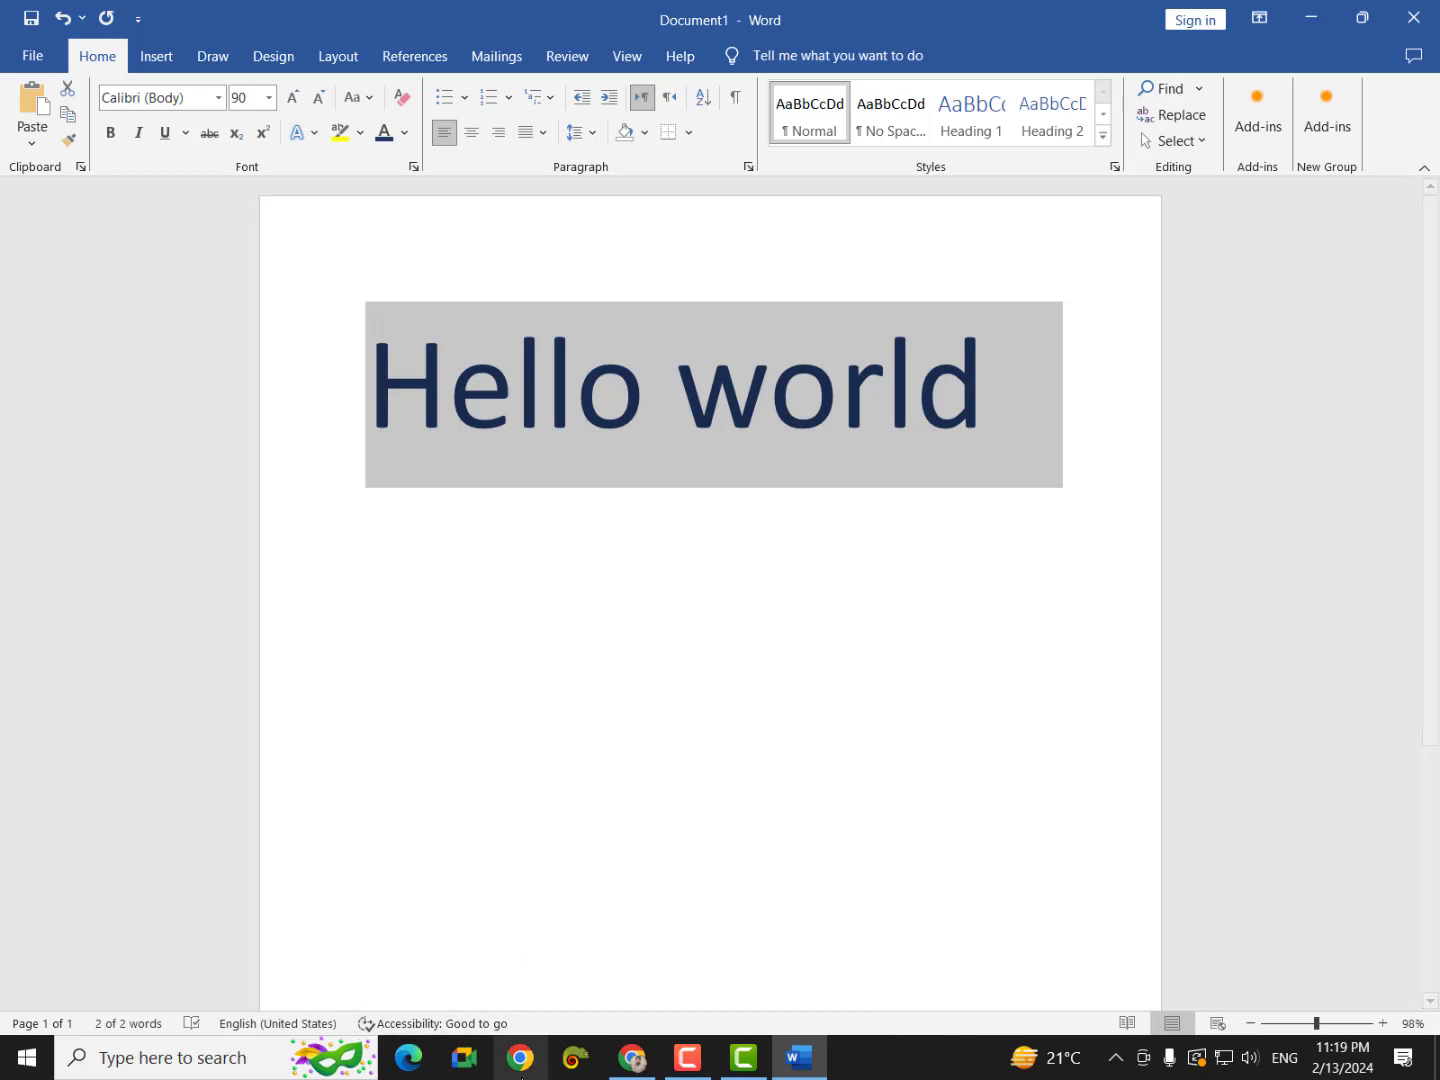
Step: Switch to the Incognito Chrome window and search Google for "just color picker download"
{"action": "mouse_move", "coordinate": [633, 1062]}
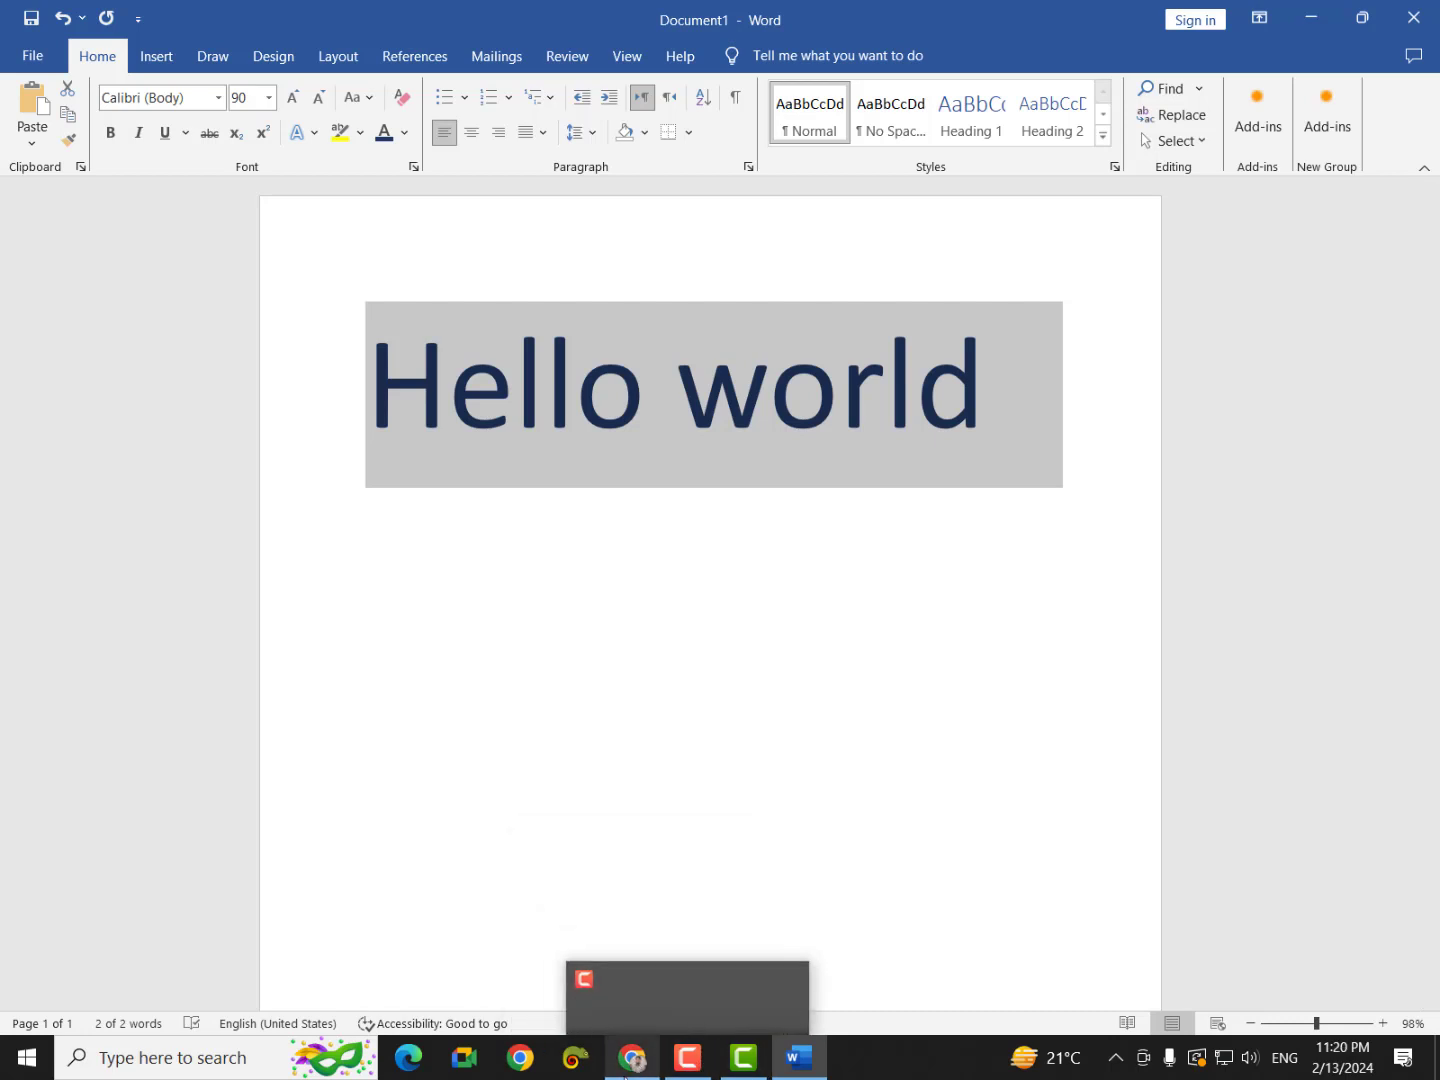
{"action": "left_click", "coordinate": [630, 1062]}
{"action": "left_click", "coordinate": [490, 40]}
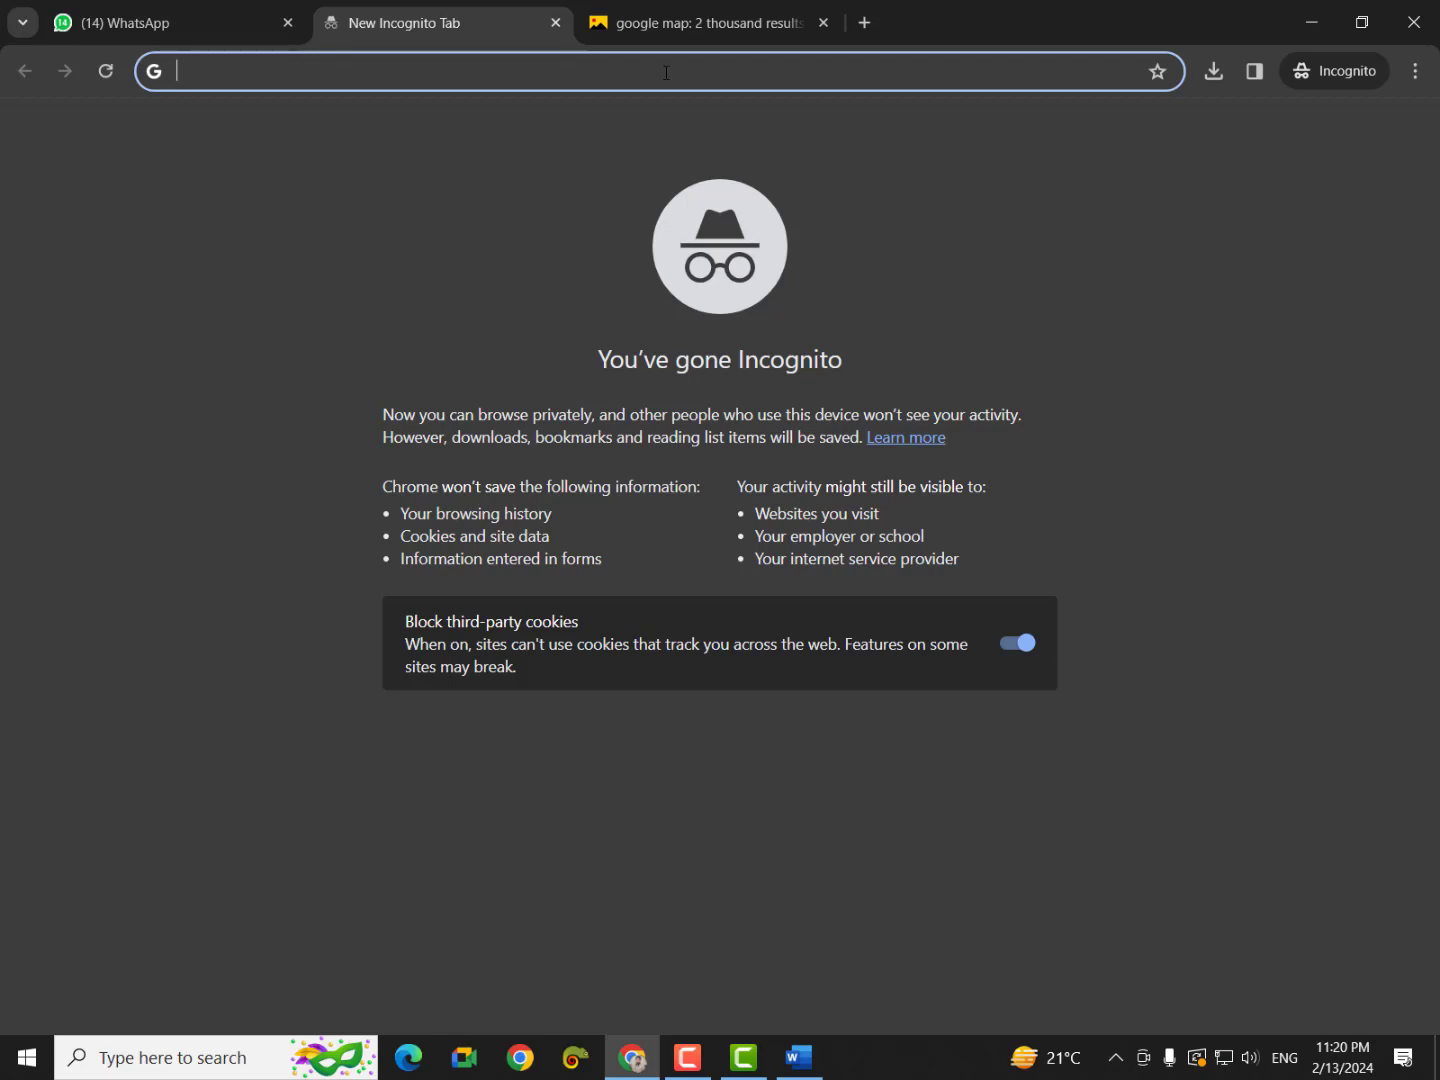
{"action": "type", "text": "just"}
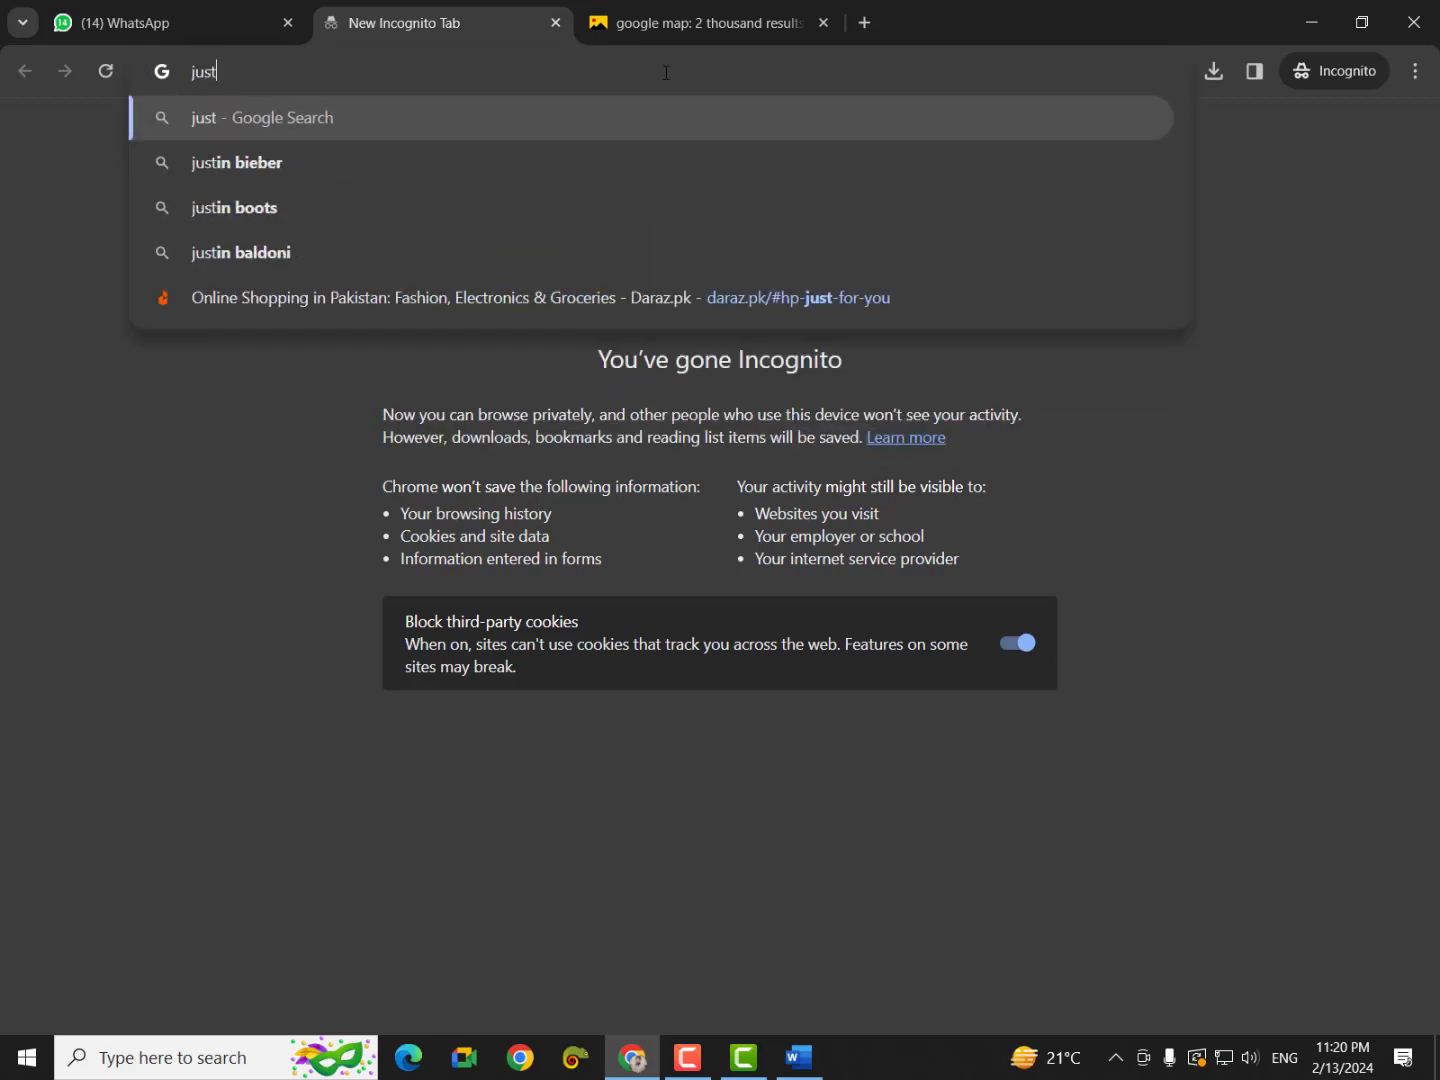
{"action": "type", "text": " color p"}
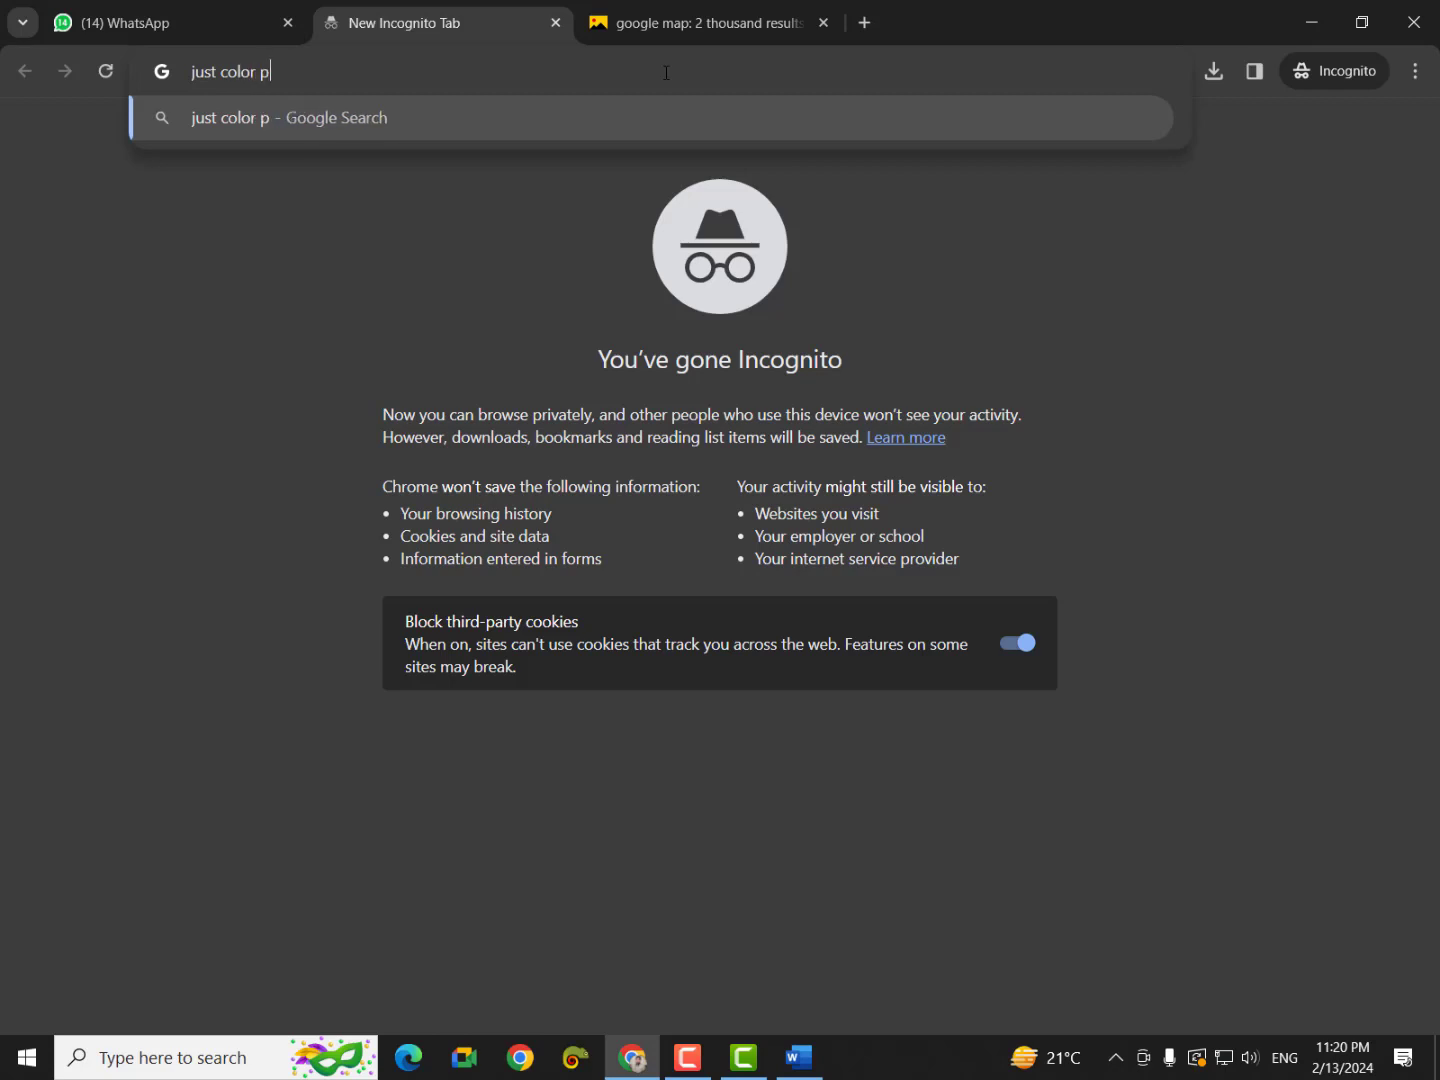
{"action": "type", "text": "icker"}
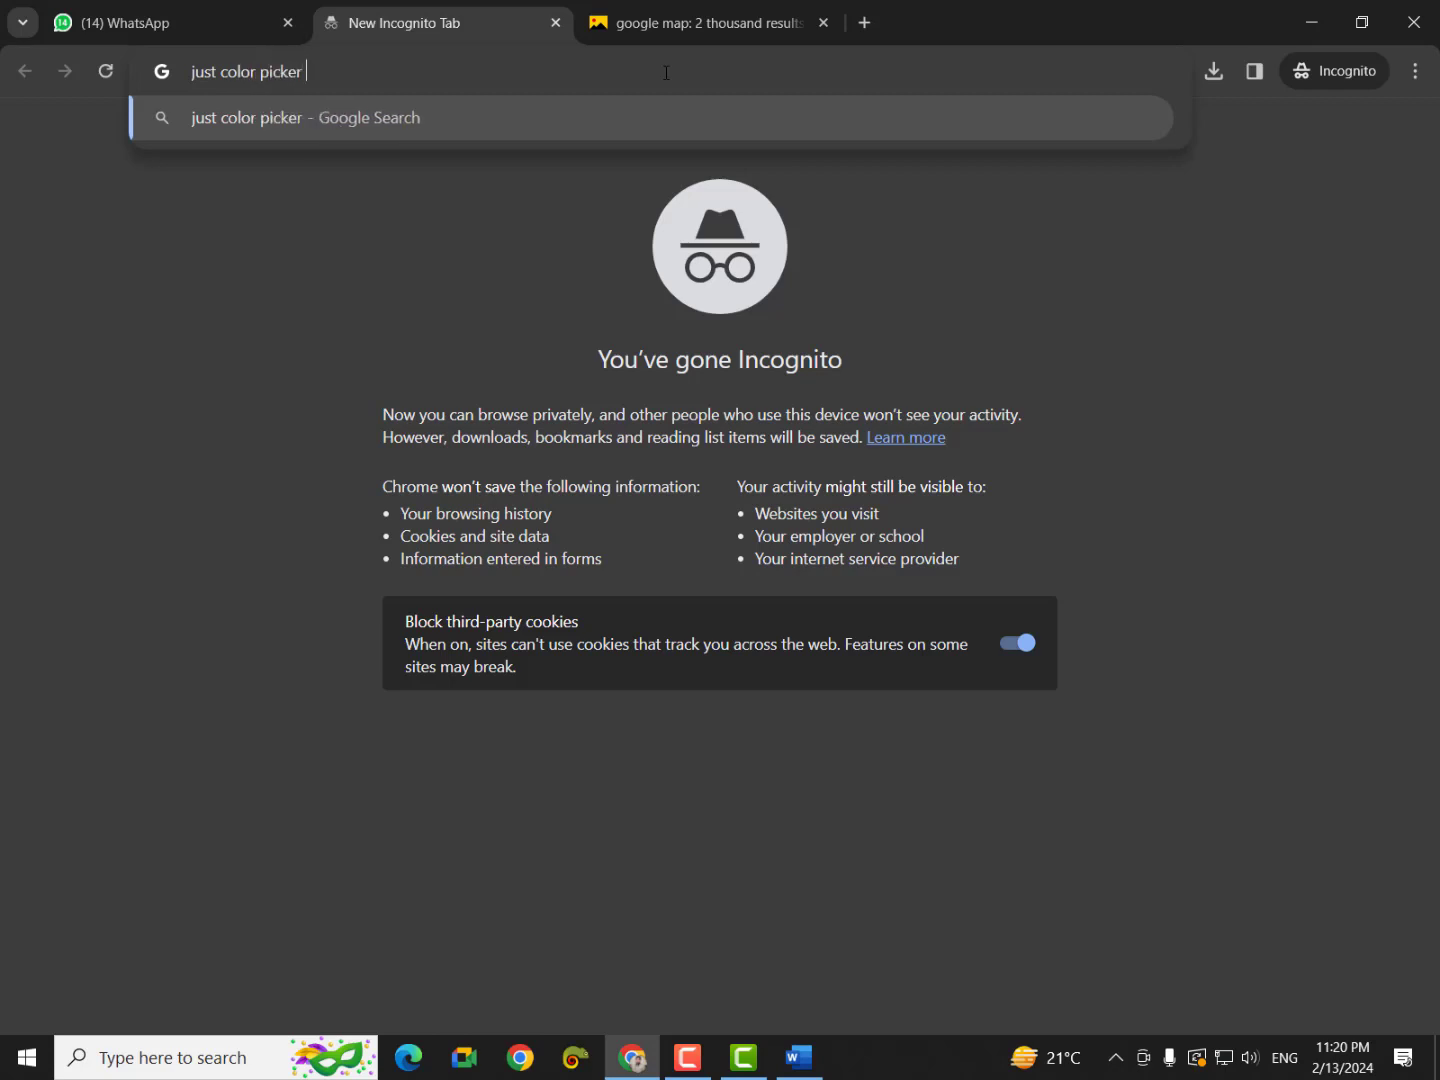
{"action": "type", "text": " downloa"}
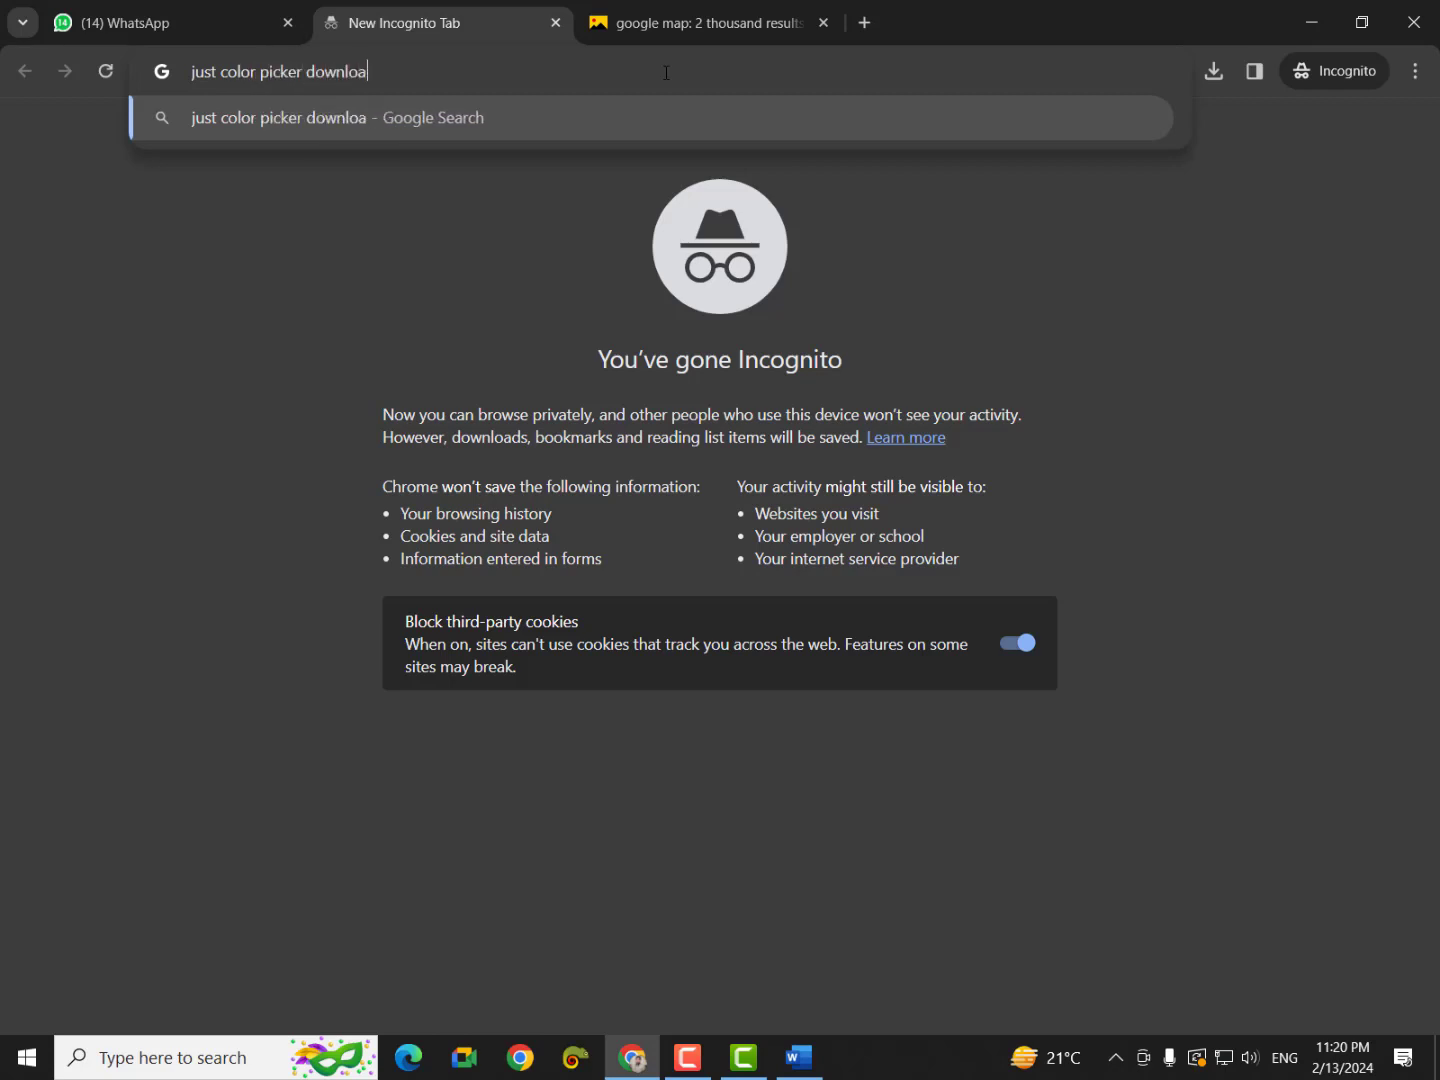
{"action": "type", "text": "d"}
{"action": "key", "text": "Return"}
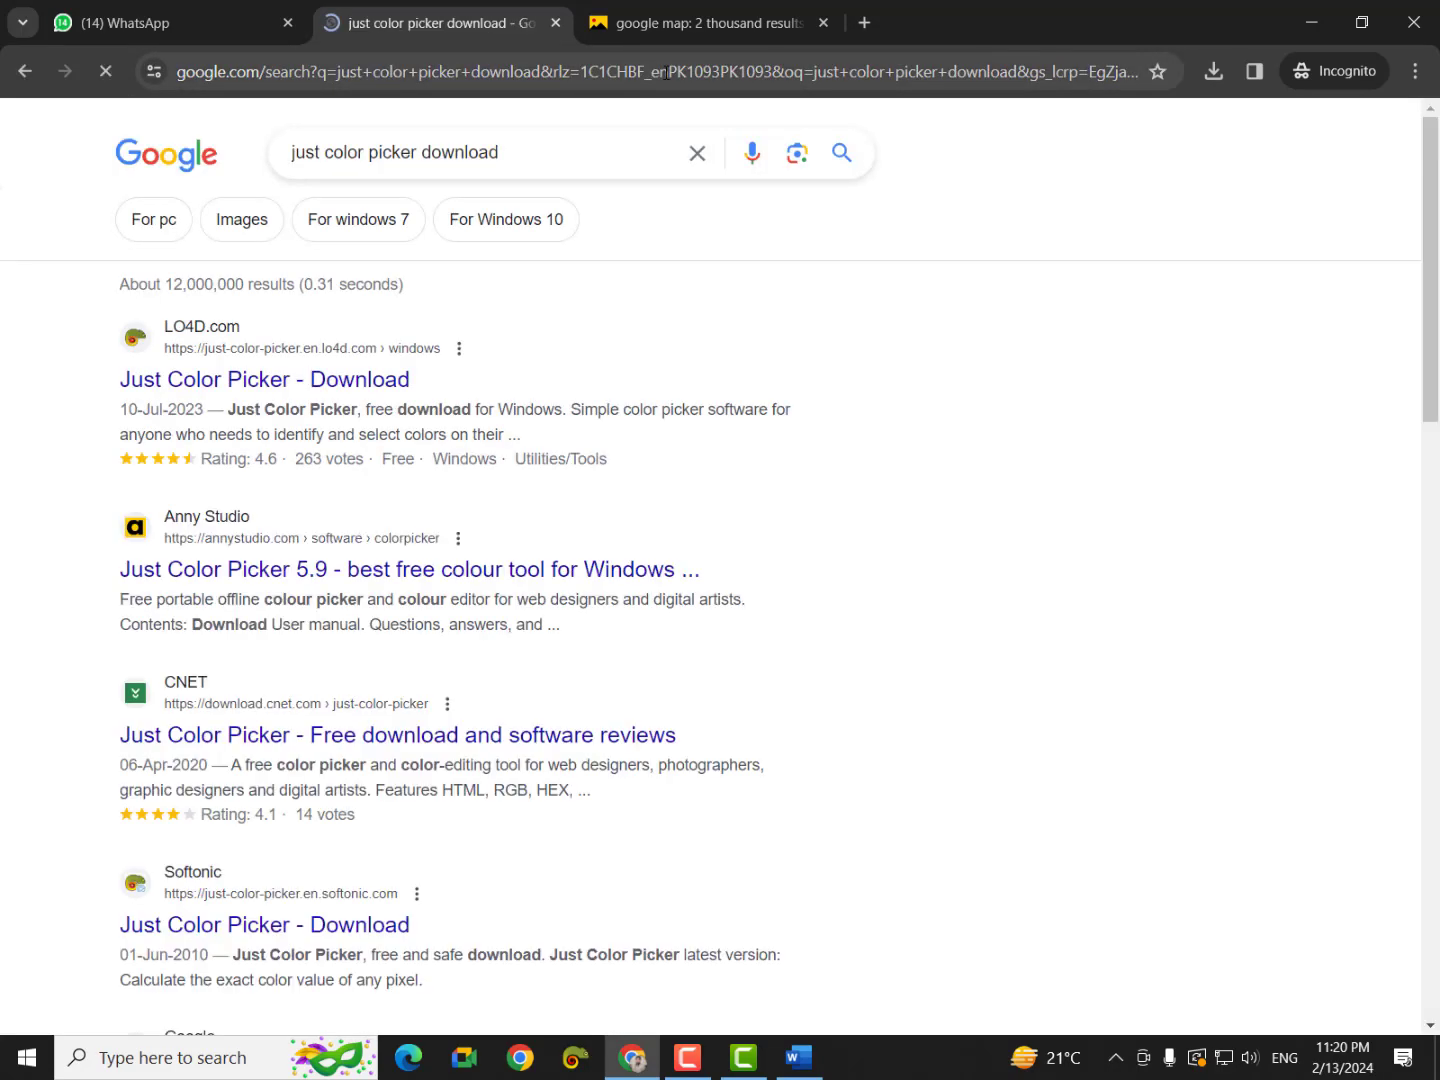
Step: Open the LO4D.com page for Just Color Picker and start the Windows download from the LO4D.com UK mirror
{"action": "left_click", "coordinate": [178, 381]}
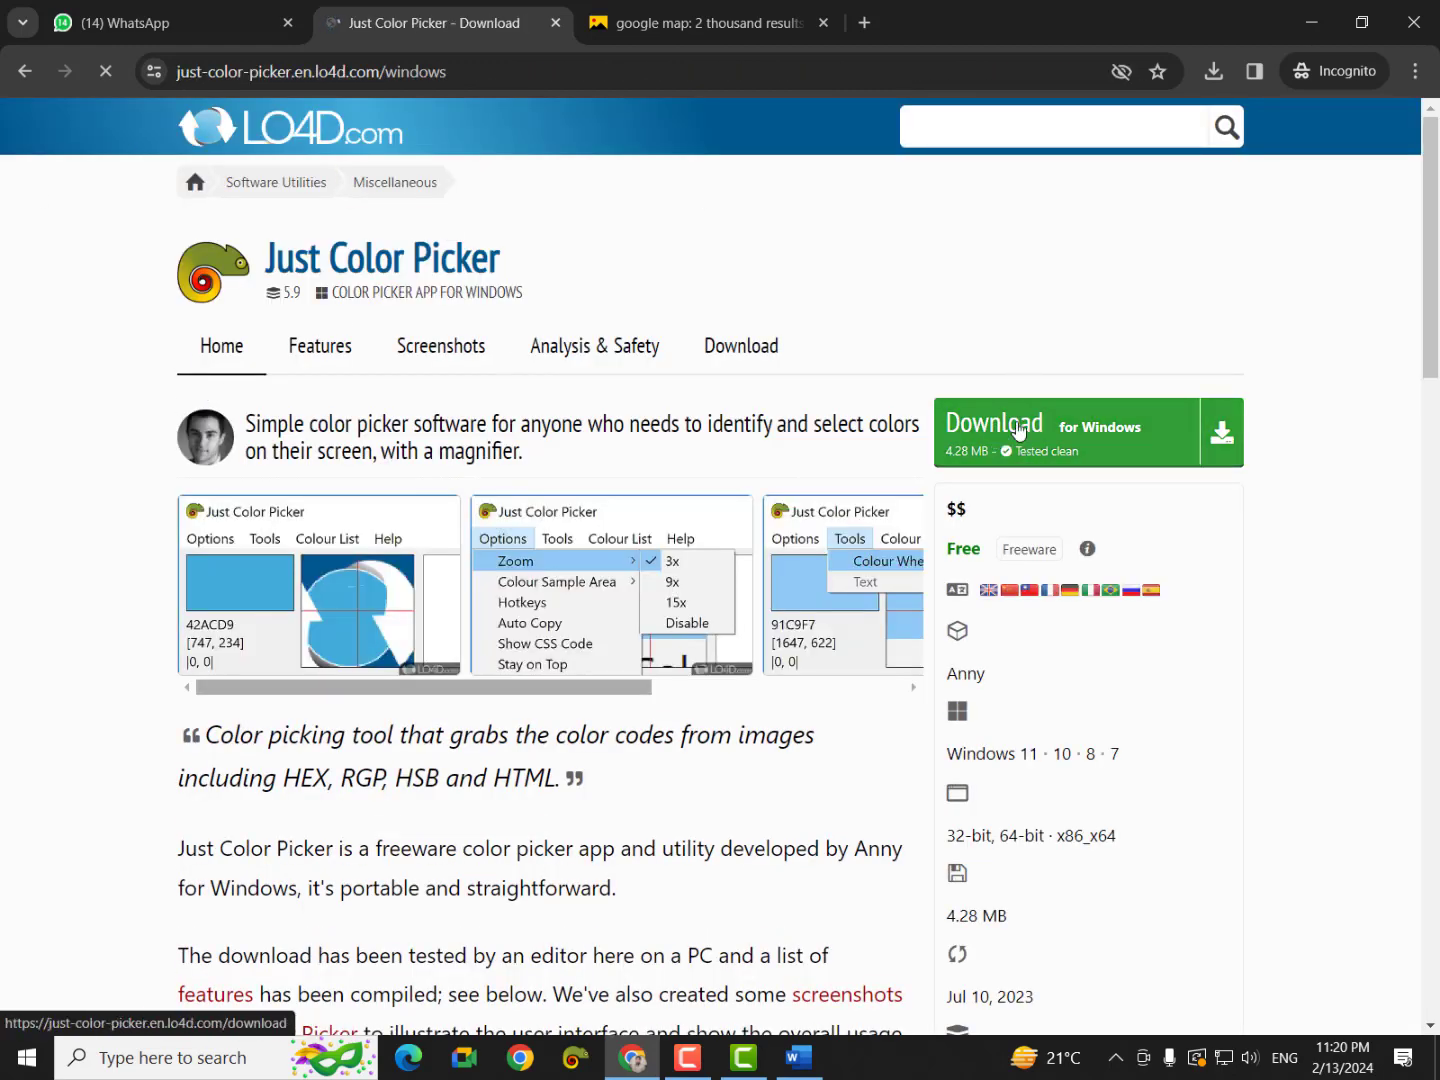
{"action": "left_click", "coordinate": [1012, 441]}
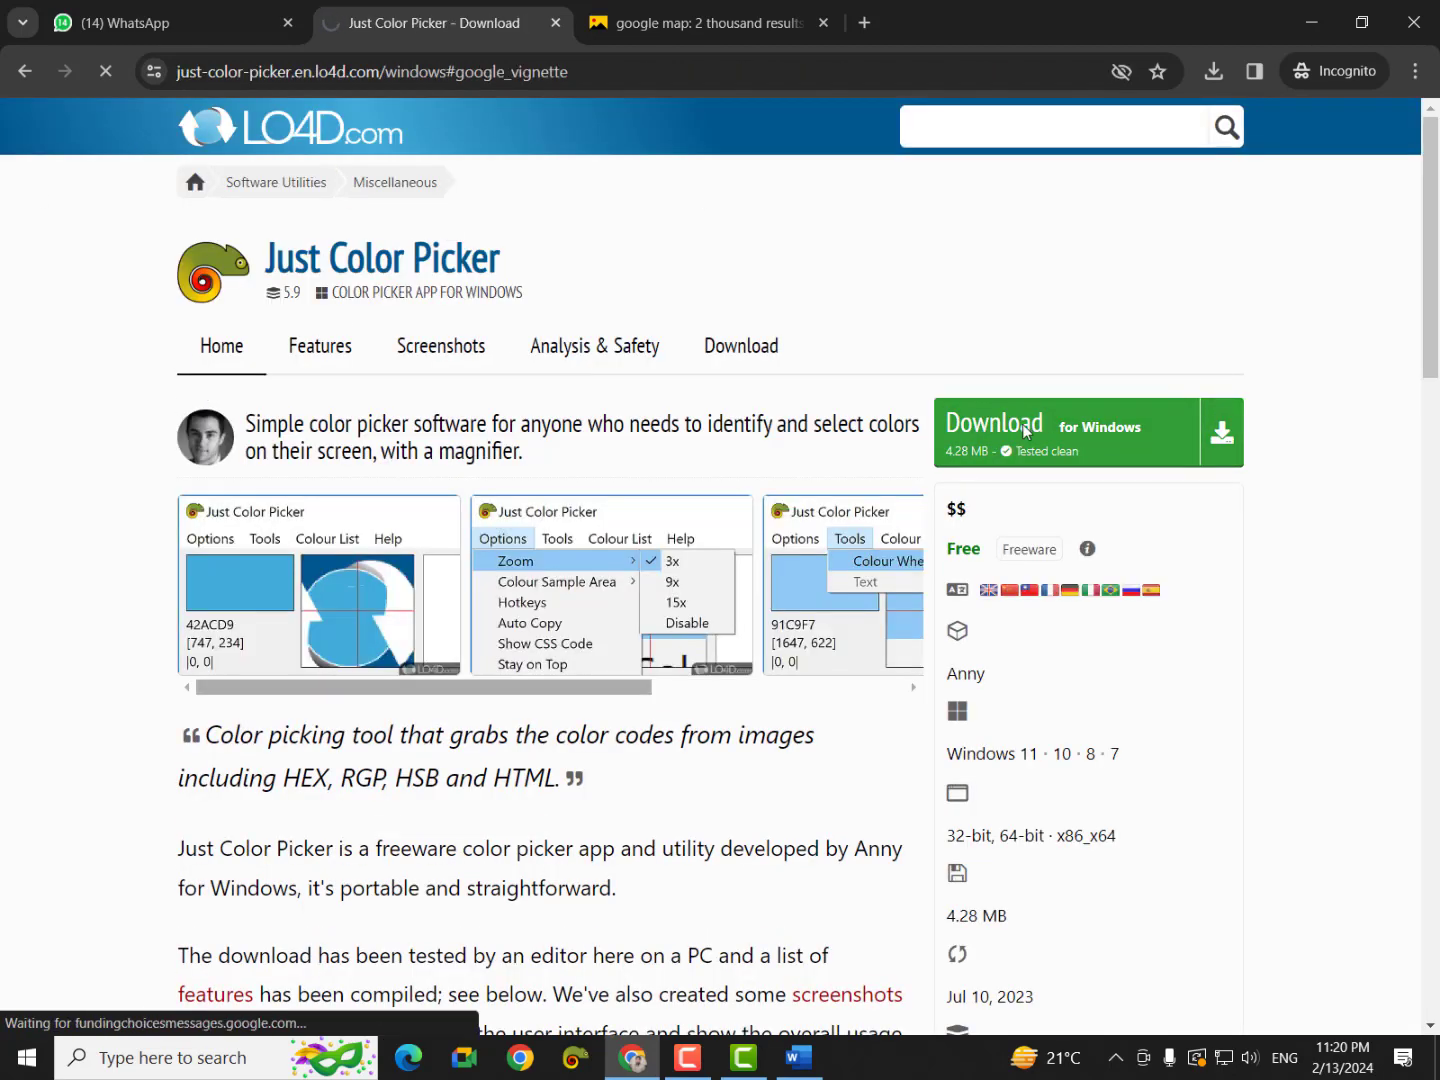
{"action": "left_click", "coordinate": [860, 350]}
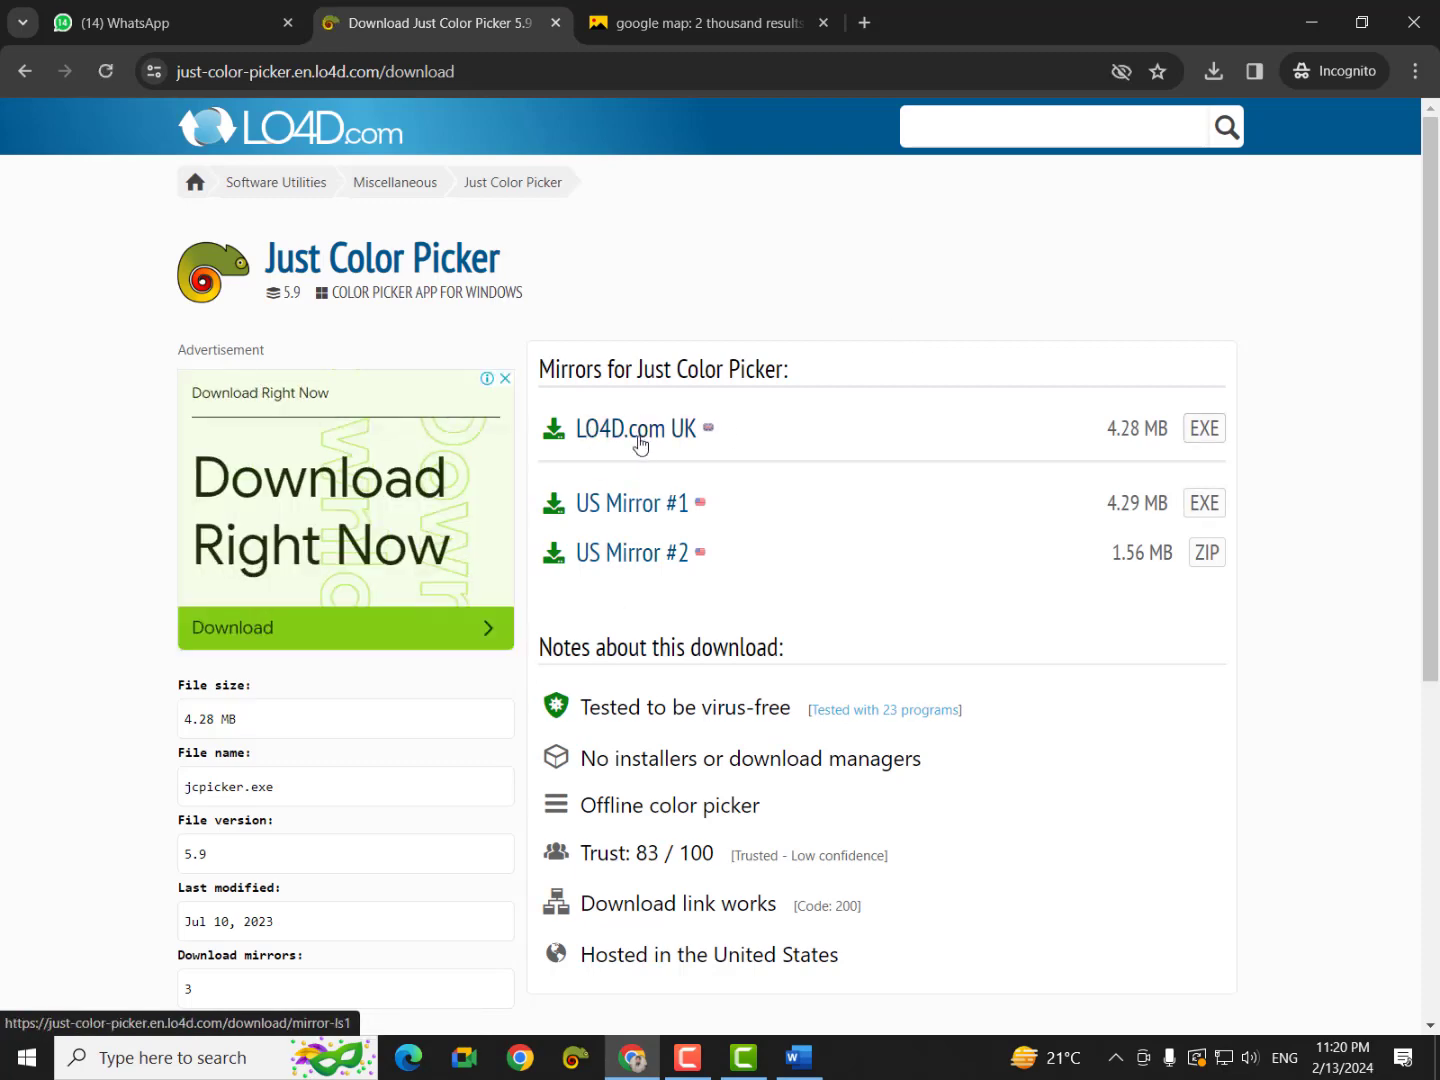
{"action": "left_click", "coordinate": [640, 444]}
{"action": "left_click", "coordinate": [640, 444]}
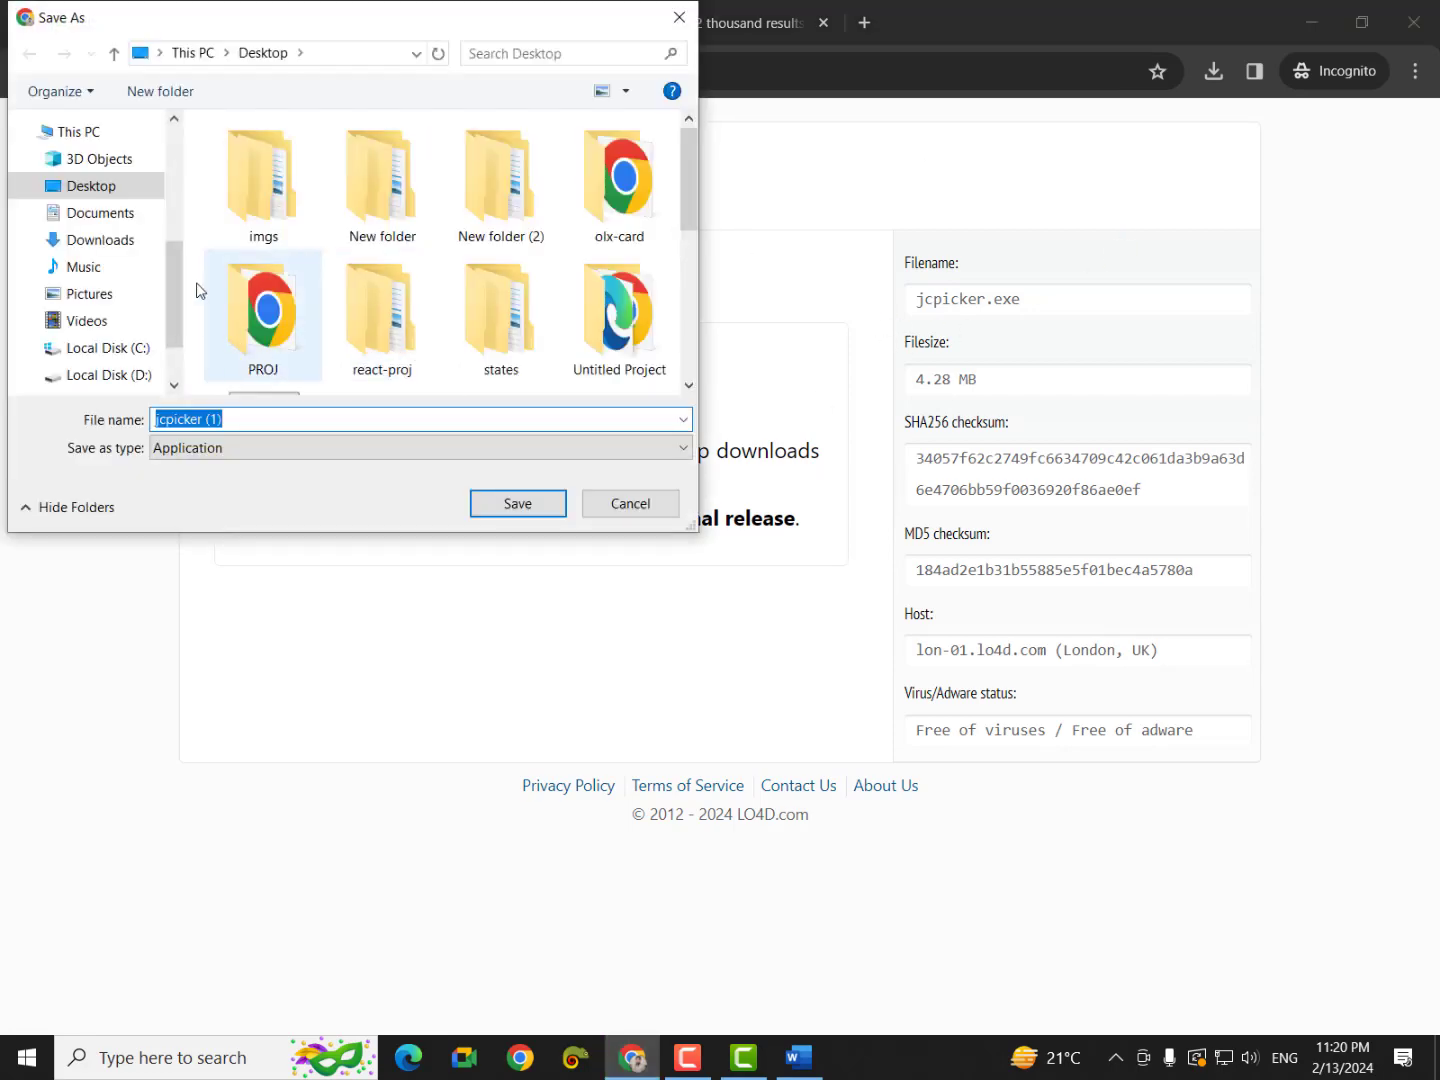
Step: Save the downloaded application to the Desktop as "jcpicker (1)"
{"action": "scroll", "coordinate": [96, 186], "scroll_direction": "up", "scroll_amount": 4}
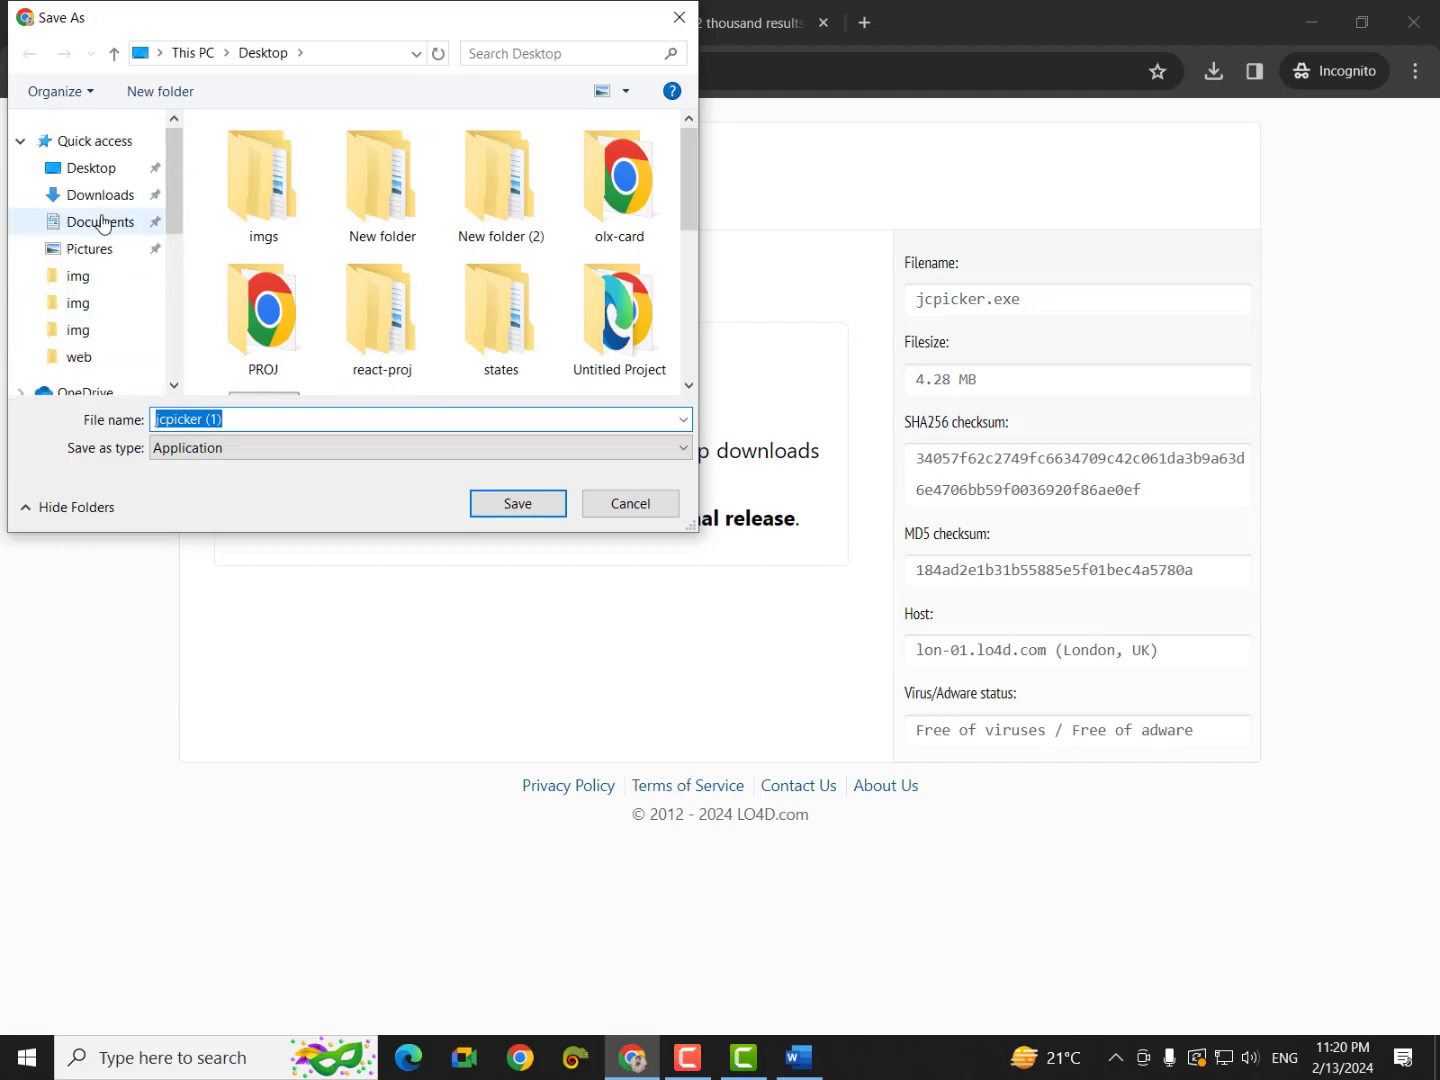
{"action": "left_click", "coordinate": [93, 168]}
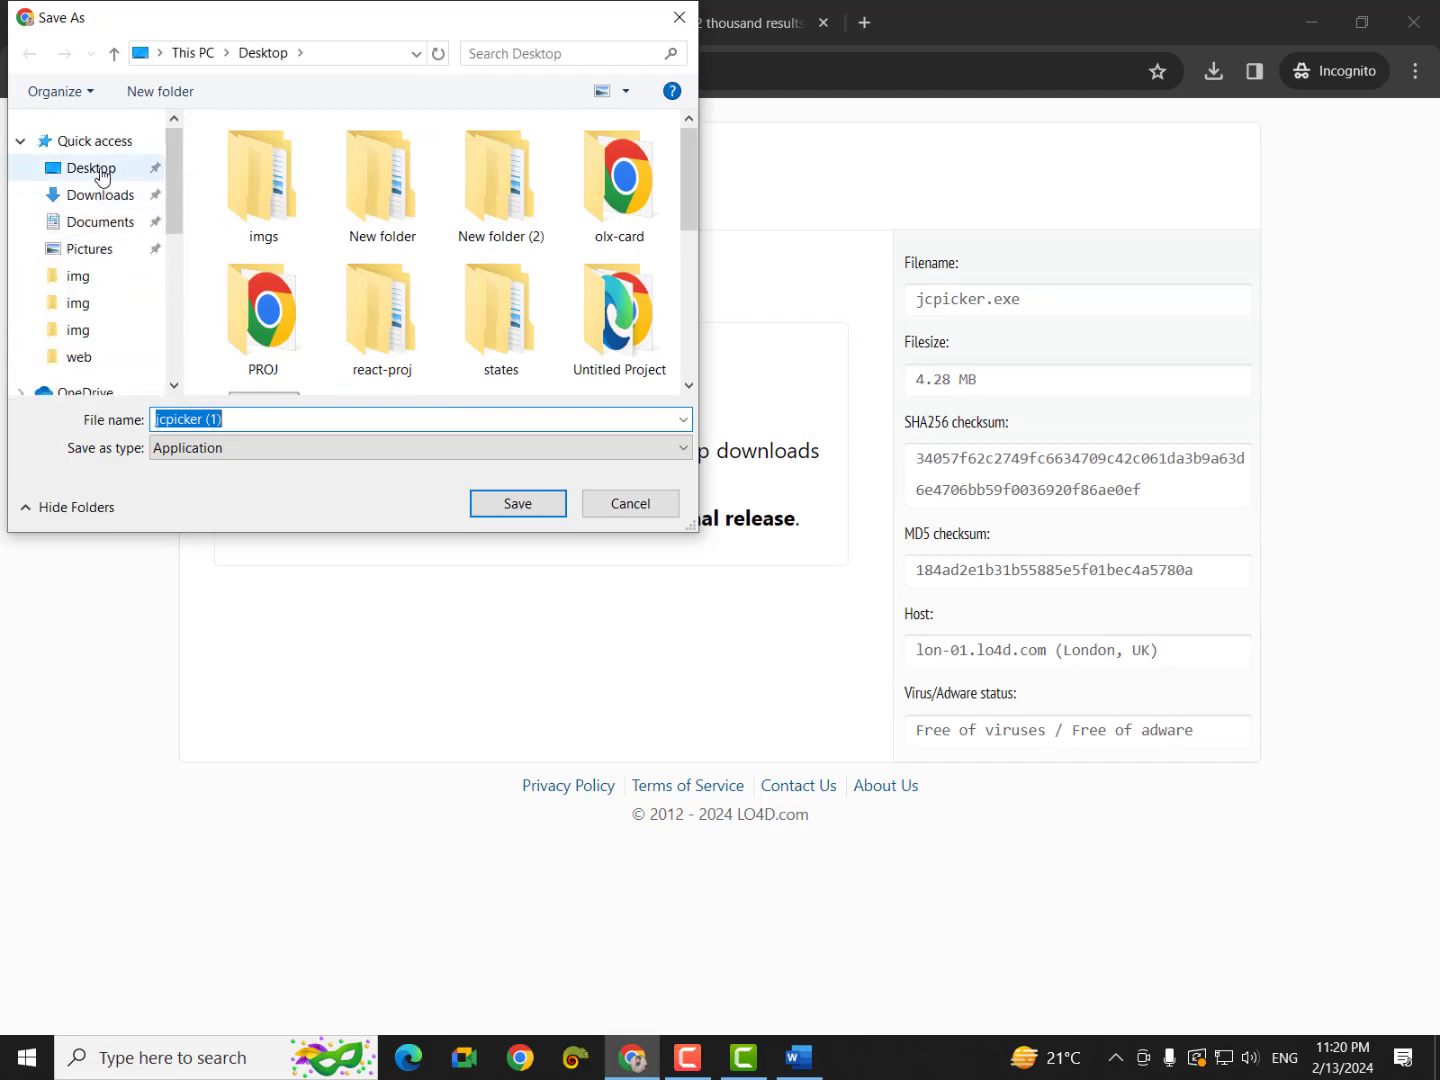
{"action": "left_click", "coordinate": [516, 502]}
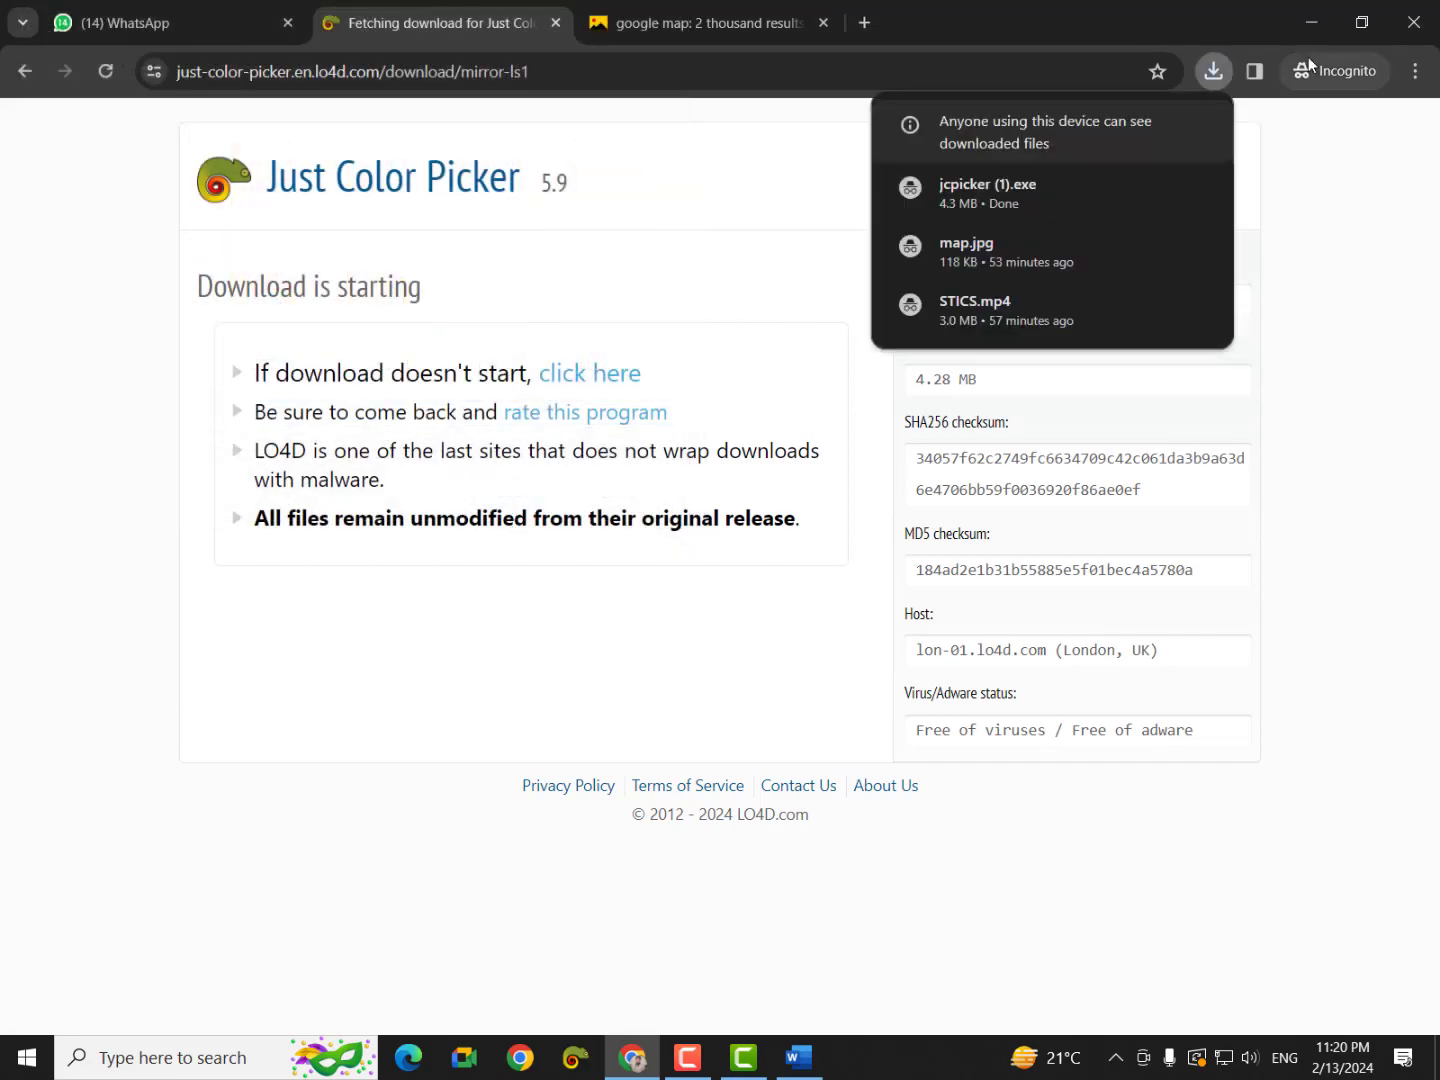
Step: Minimize the browser and Word, and delete both jcpicker and jcpicker (1) from the desktop
{"action": "left_click", "coordinate": [1297, 20]}
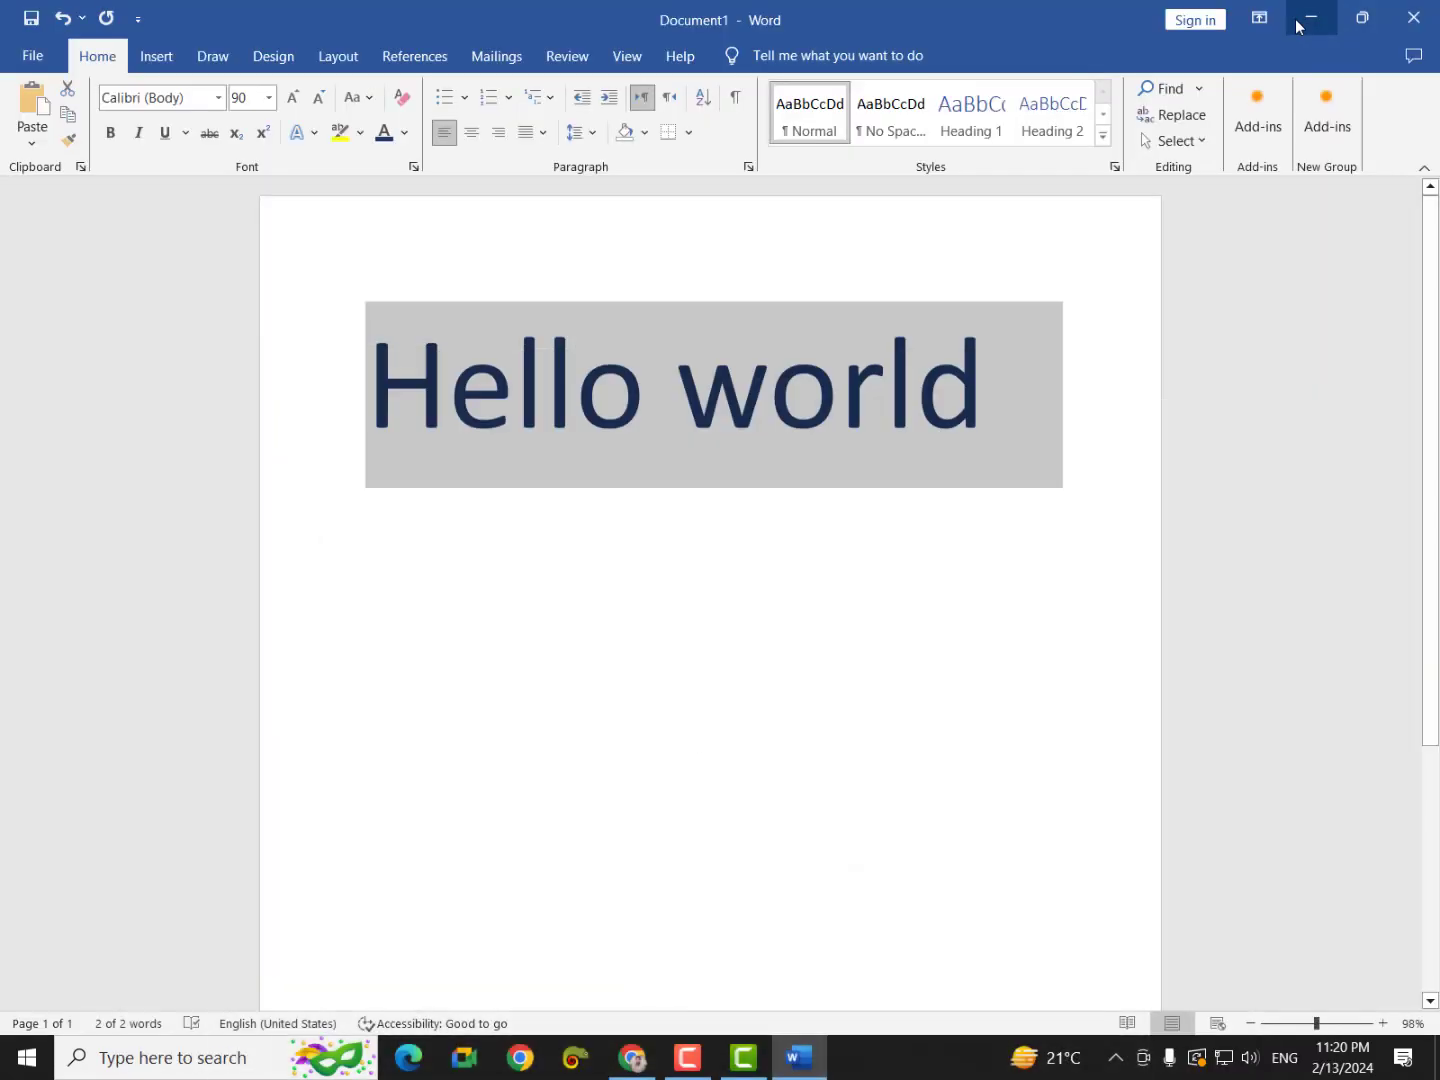
{"action": "left_click", "coordinate": [1296, 24]}
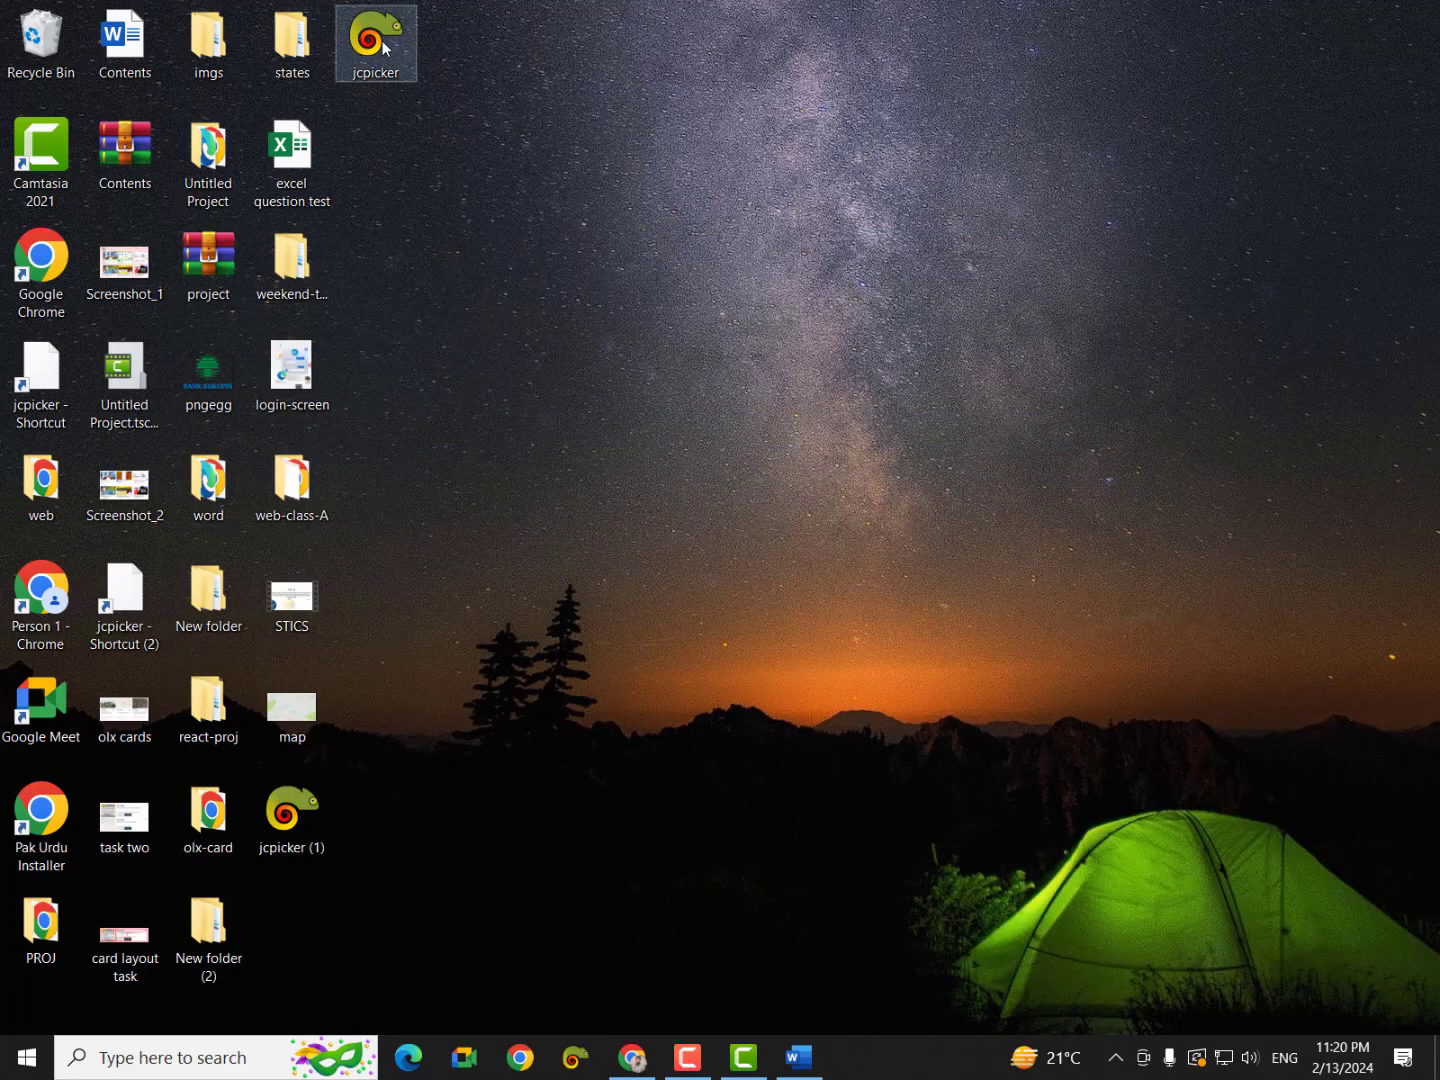
{"action": "left_click_drag", "start_coordinate": [376, 40], "coordinate": [540, 690]}
{"action": "key", "text": "Delete"}
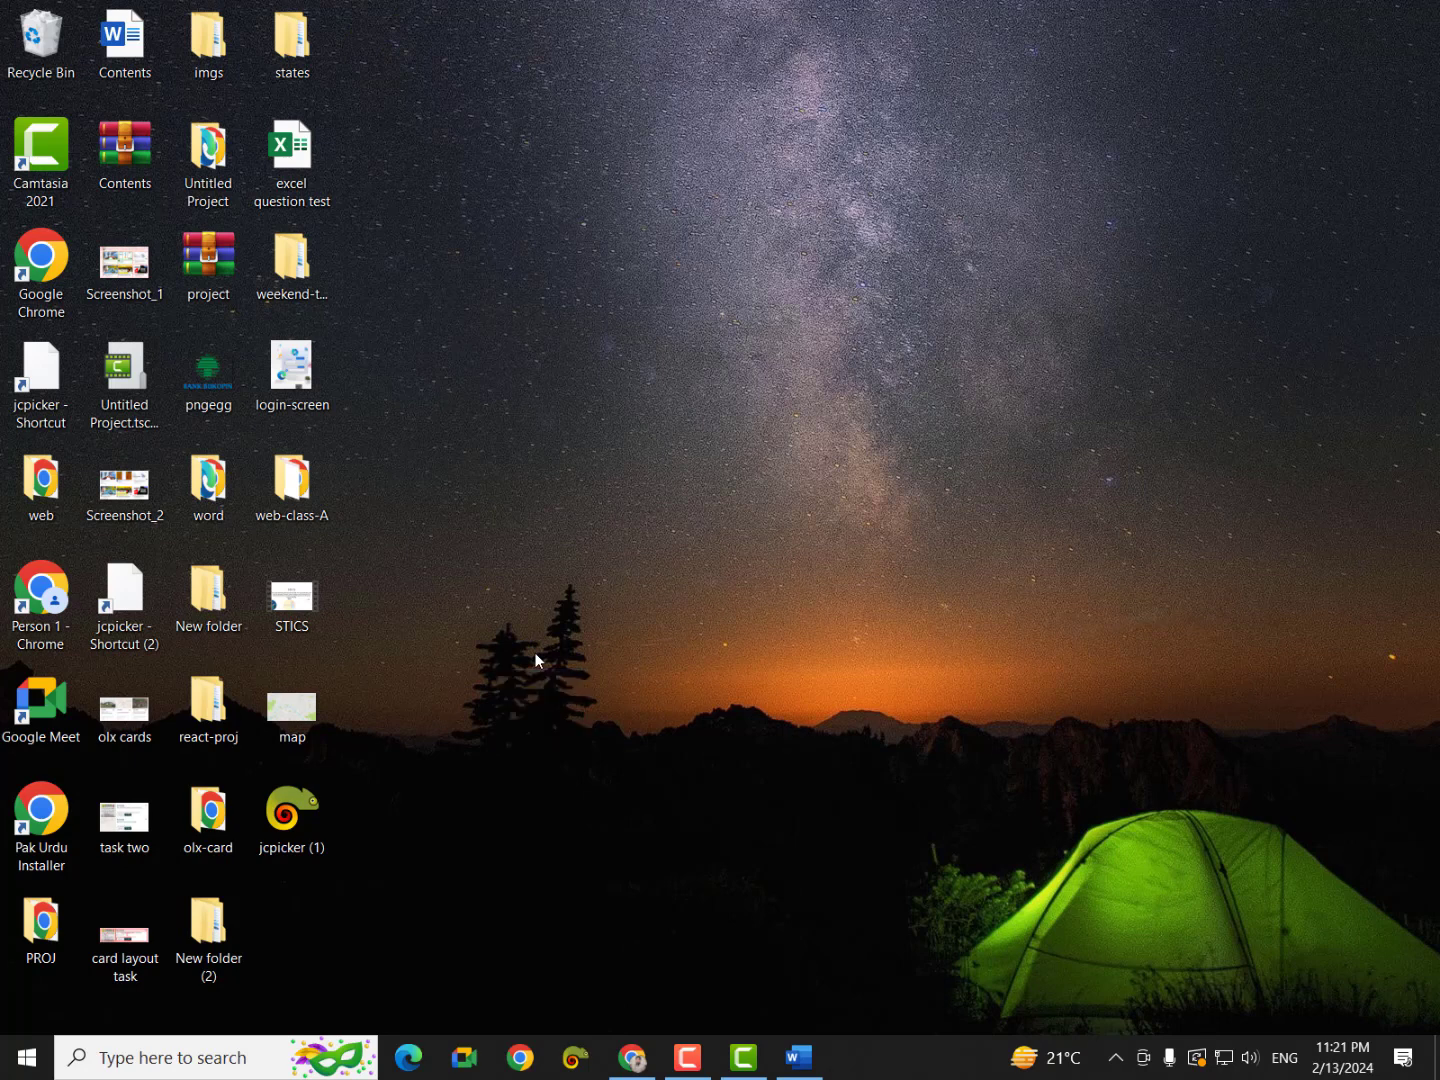
{"action": "left_click_drag", "start_coordinate": [315, 843], "coordinate": [507, 641]}
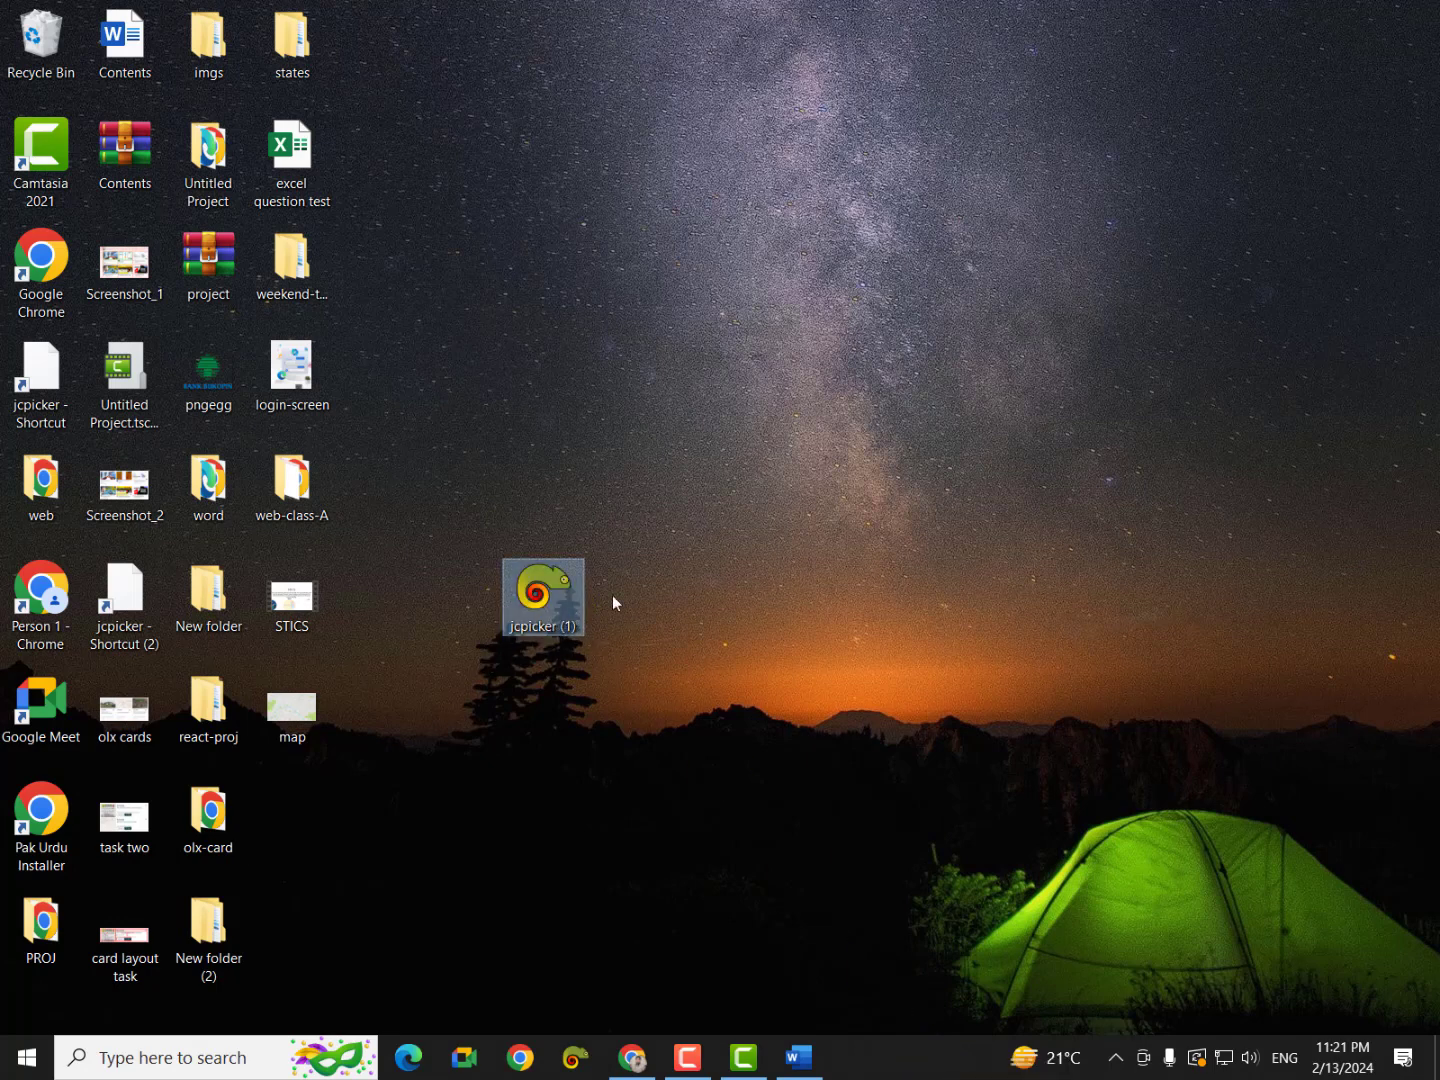
{"action": "key", "text": "Delete"}
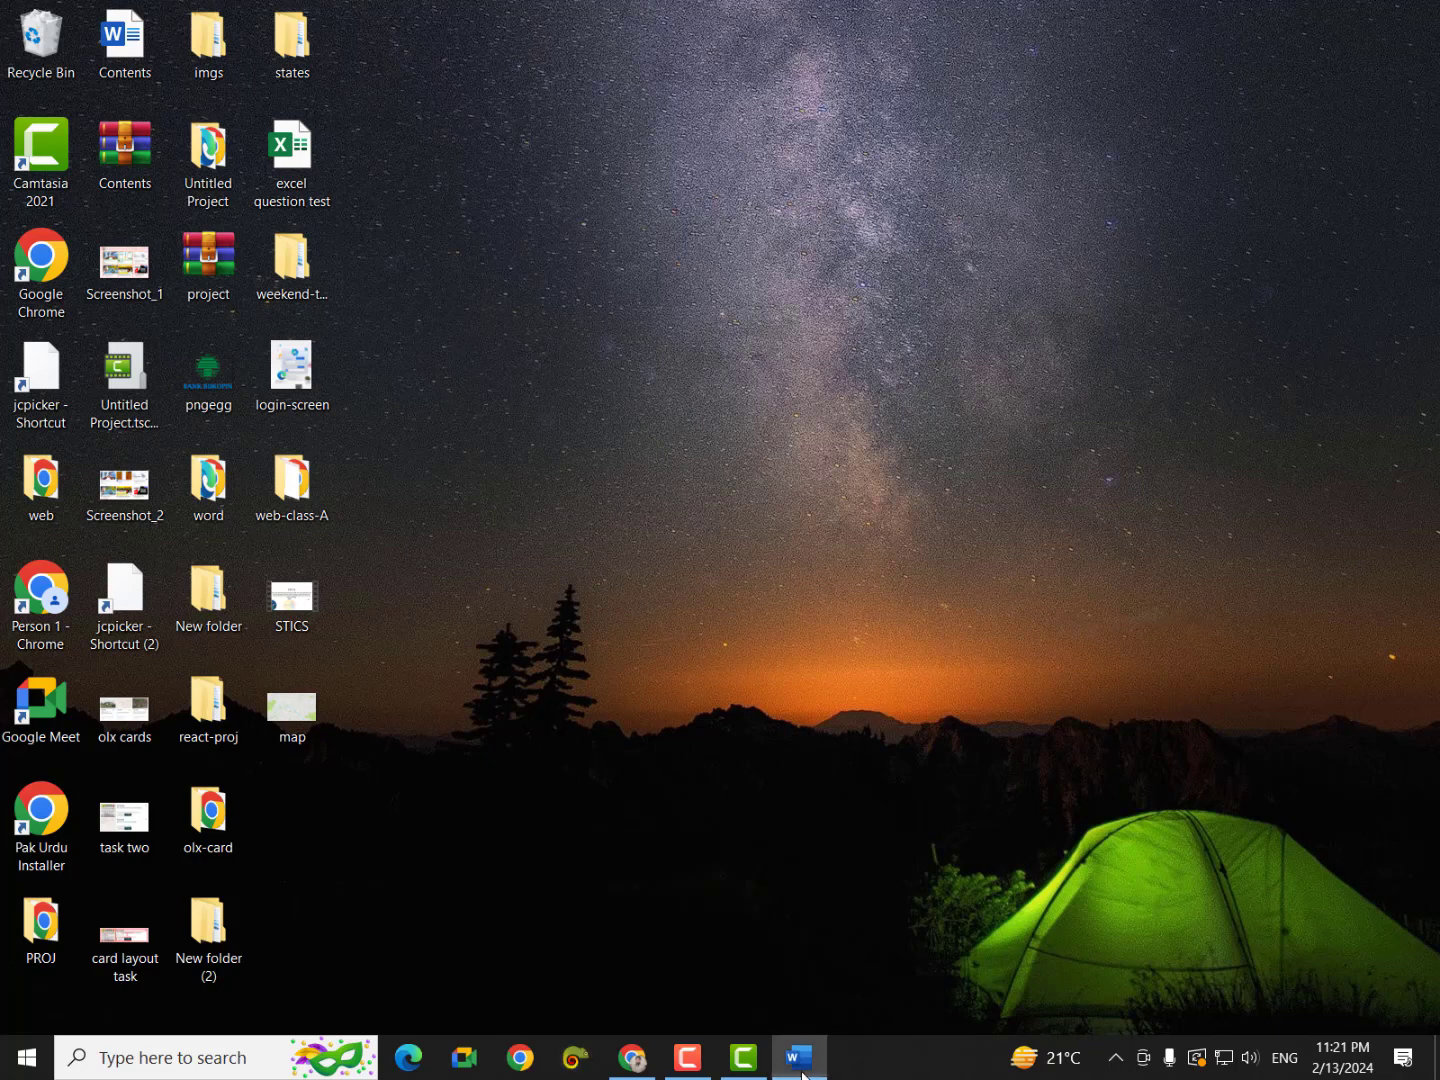
Step: Return to Word and launch Just Color Picker, restoring the deleted jcpicker.exe and accepting English as the language
{"action": "left_click", "coordinate": [799, 1057]}
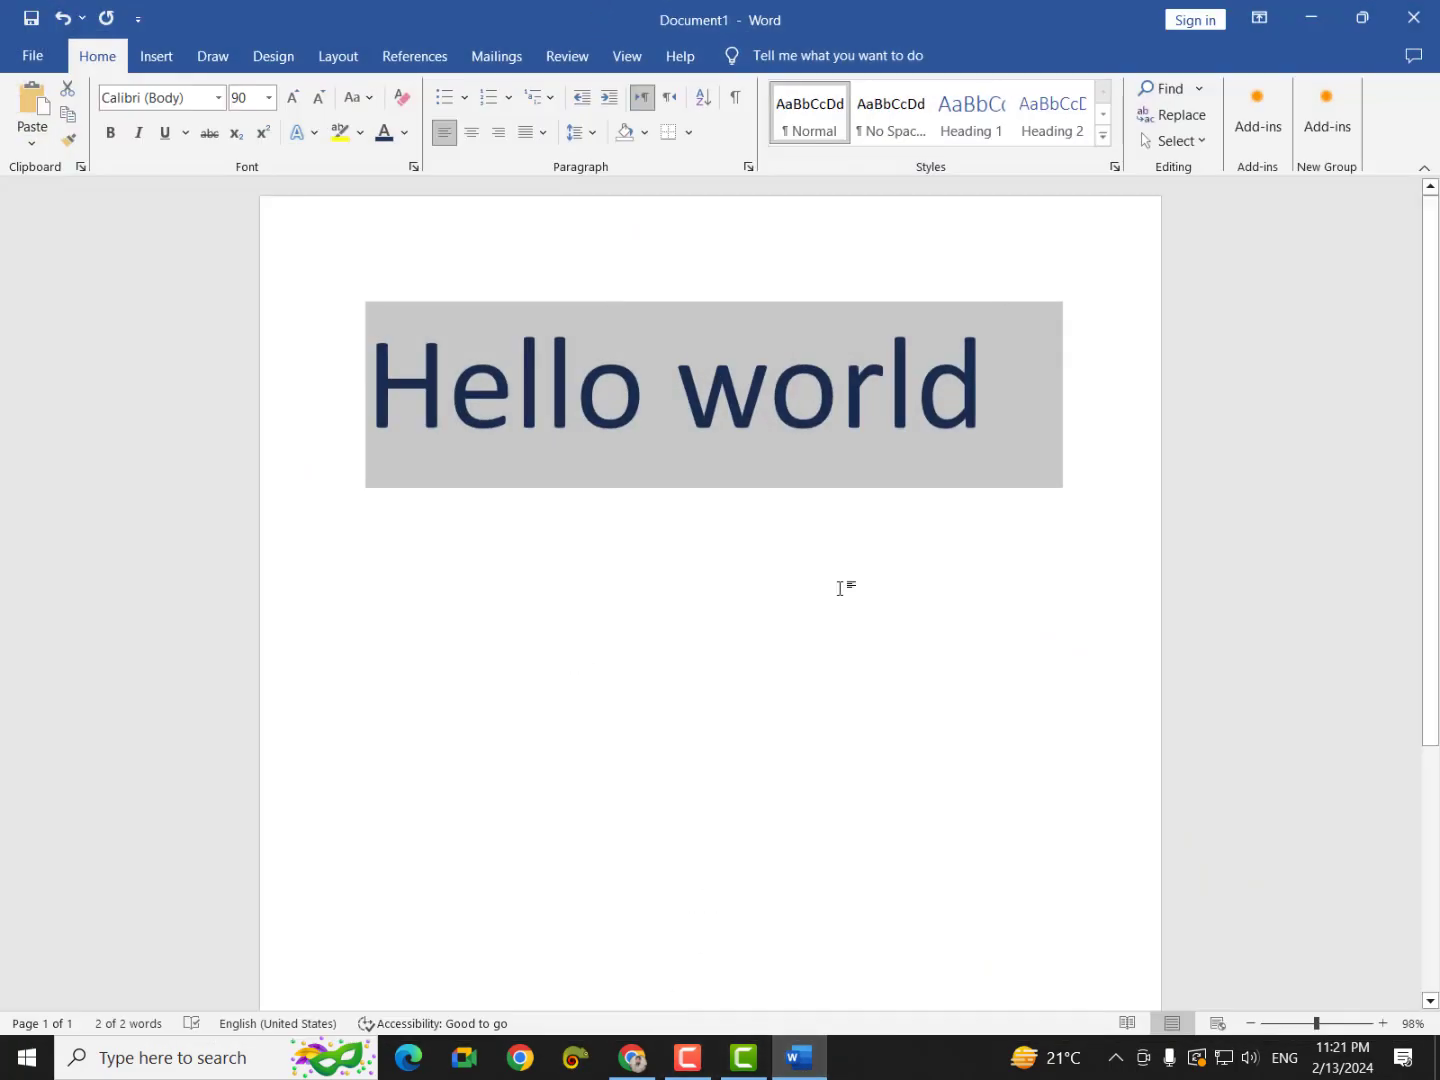
{"action": "left_click", "coordinate": [578, 1058]}
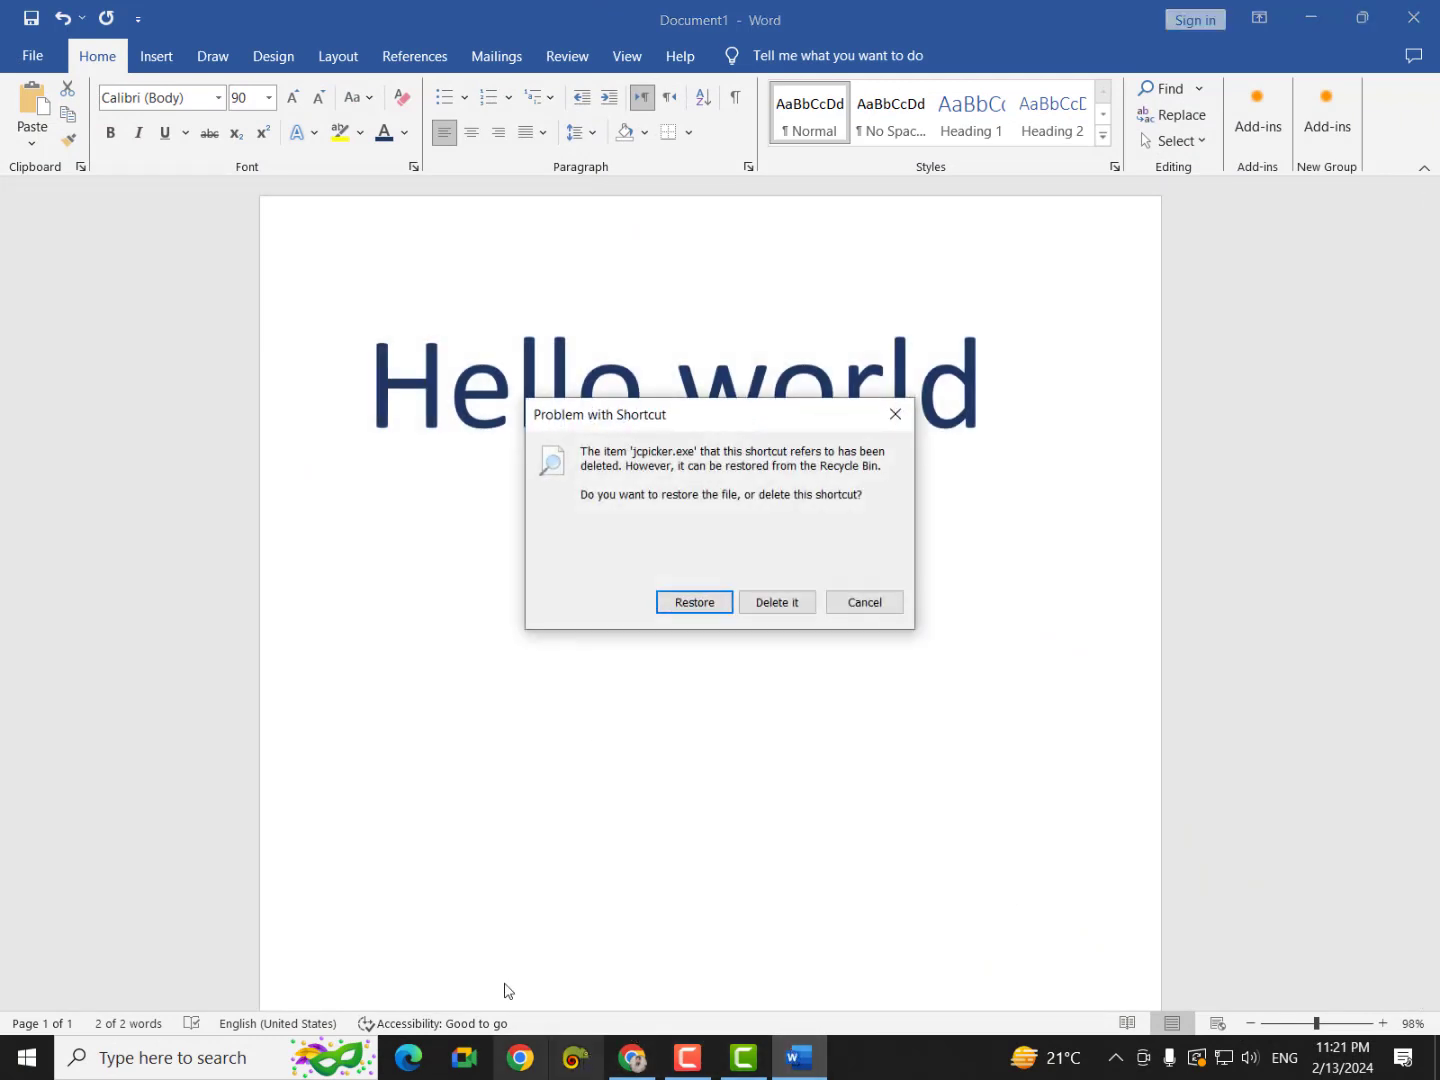
{"action": "left_click", "coordinate": [705, 606]}
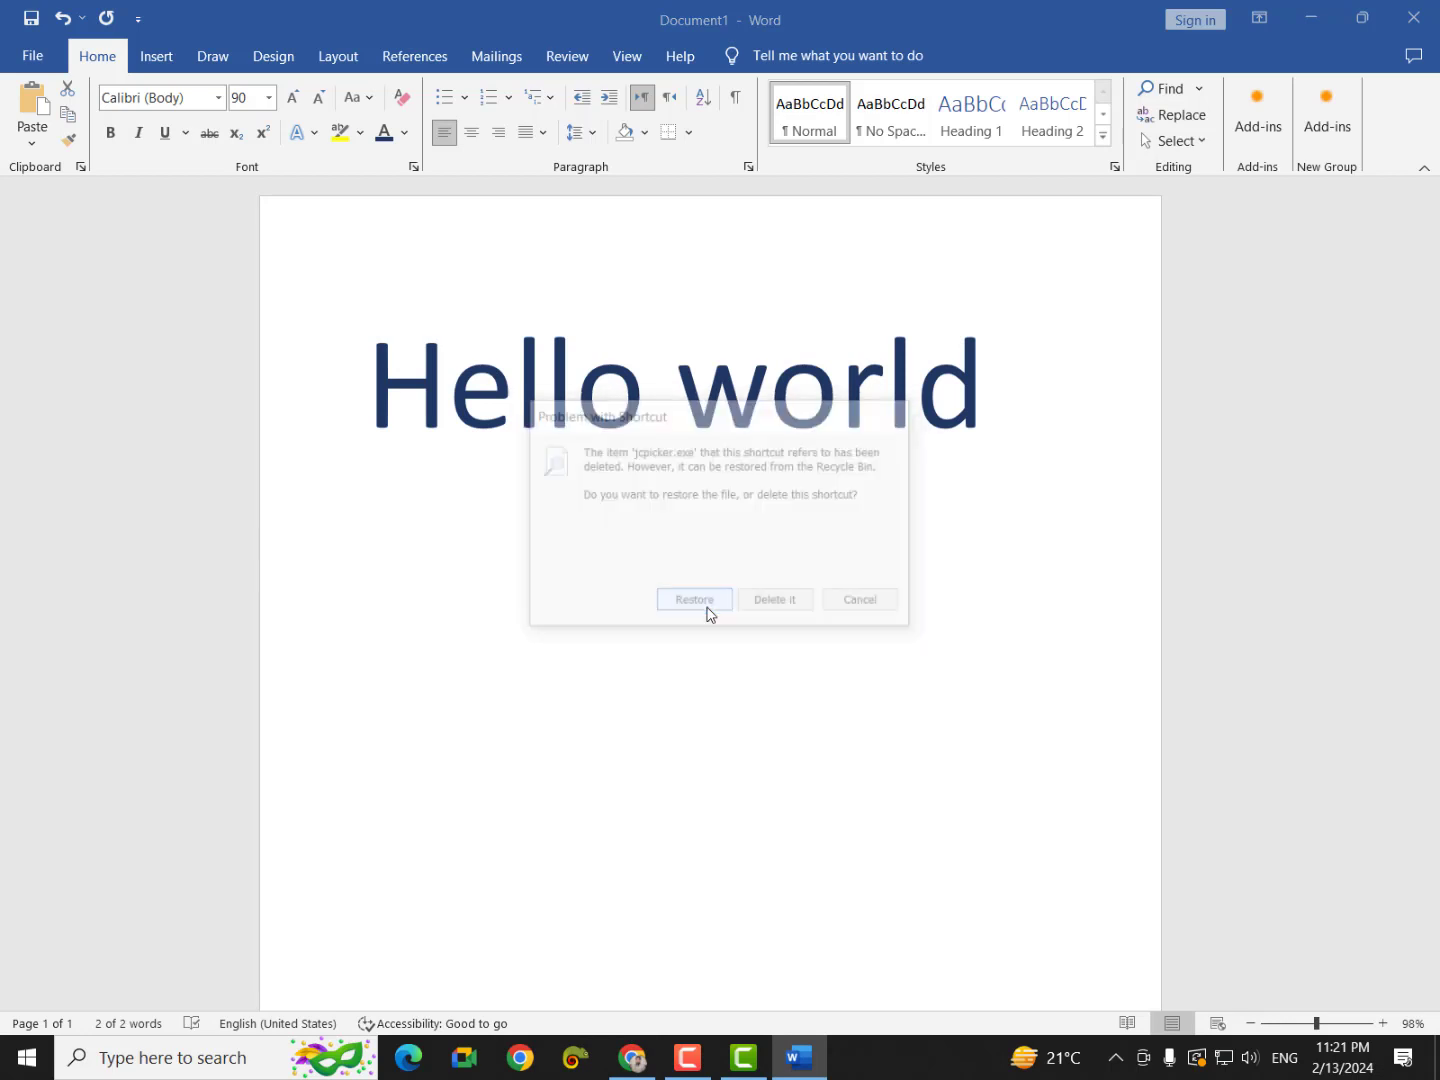
{"action": "left_click", "coordinate": [768, 563]}
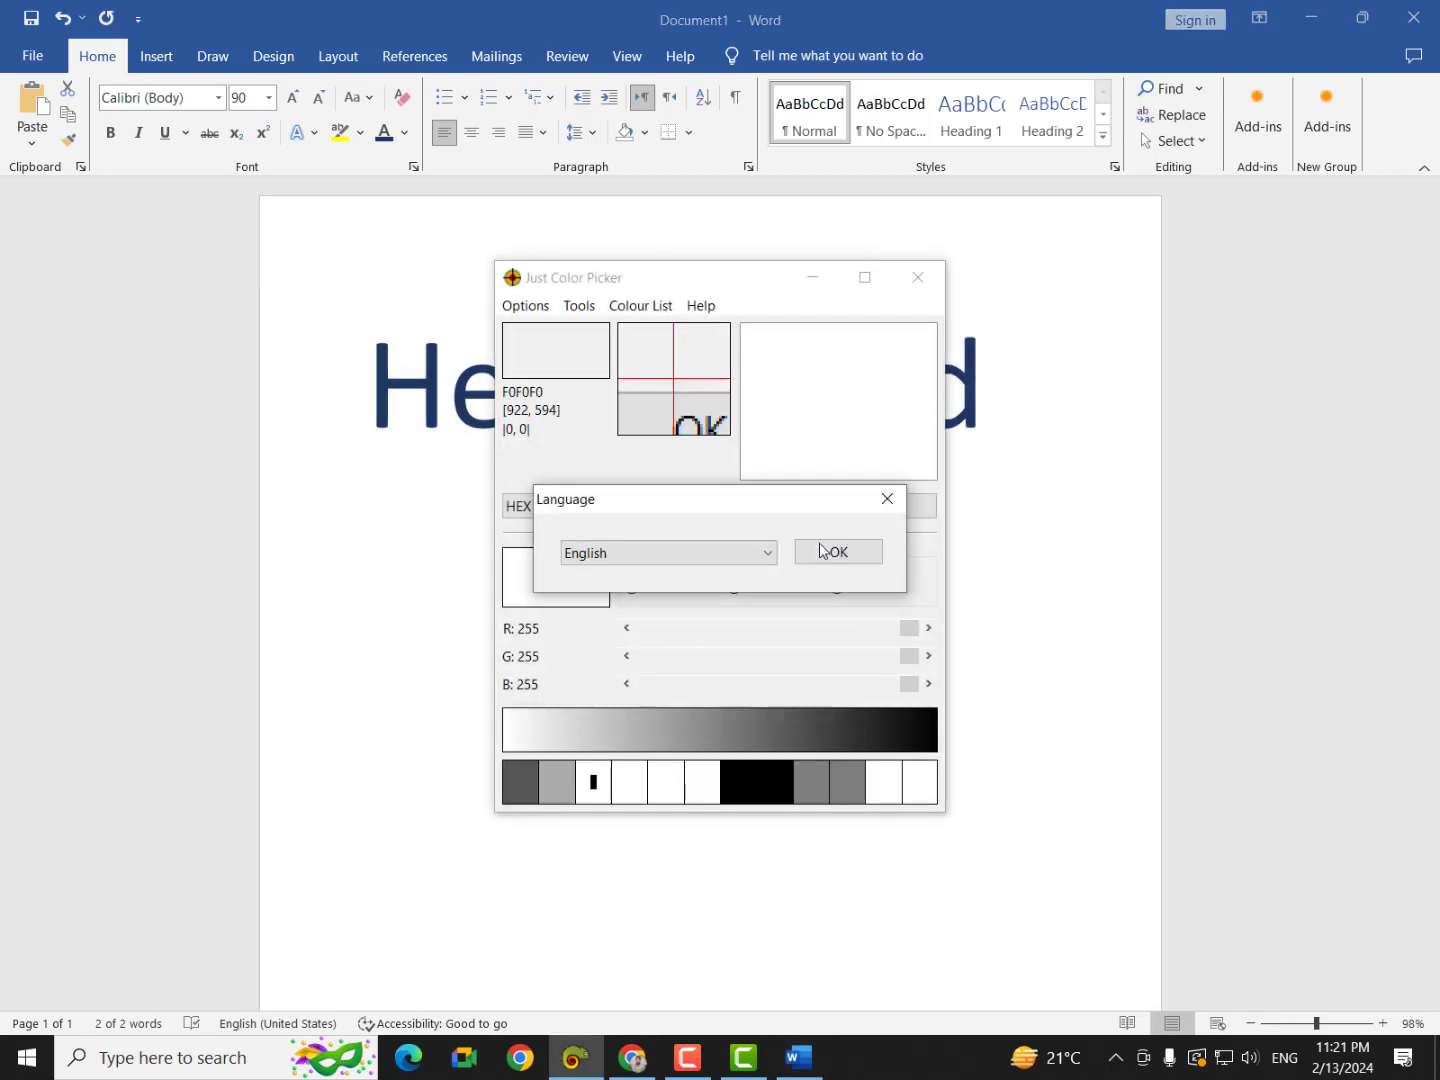
{"action": "left_click", "coordinate": [832, 551]}
Step: Move the color picker window off the text, sample the blue of Word's title bar and copy its HEX value 2B579A
{"action": "left_click_drag", "start_coordinate": [739, 264], "coordinate": [1105, 420]}
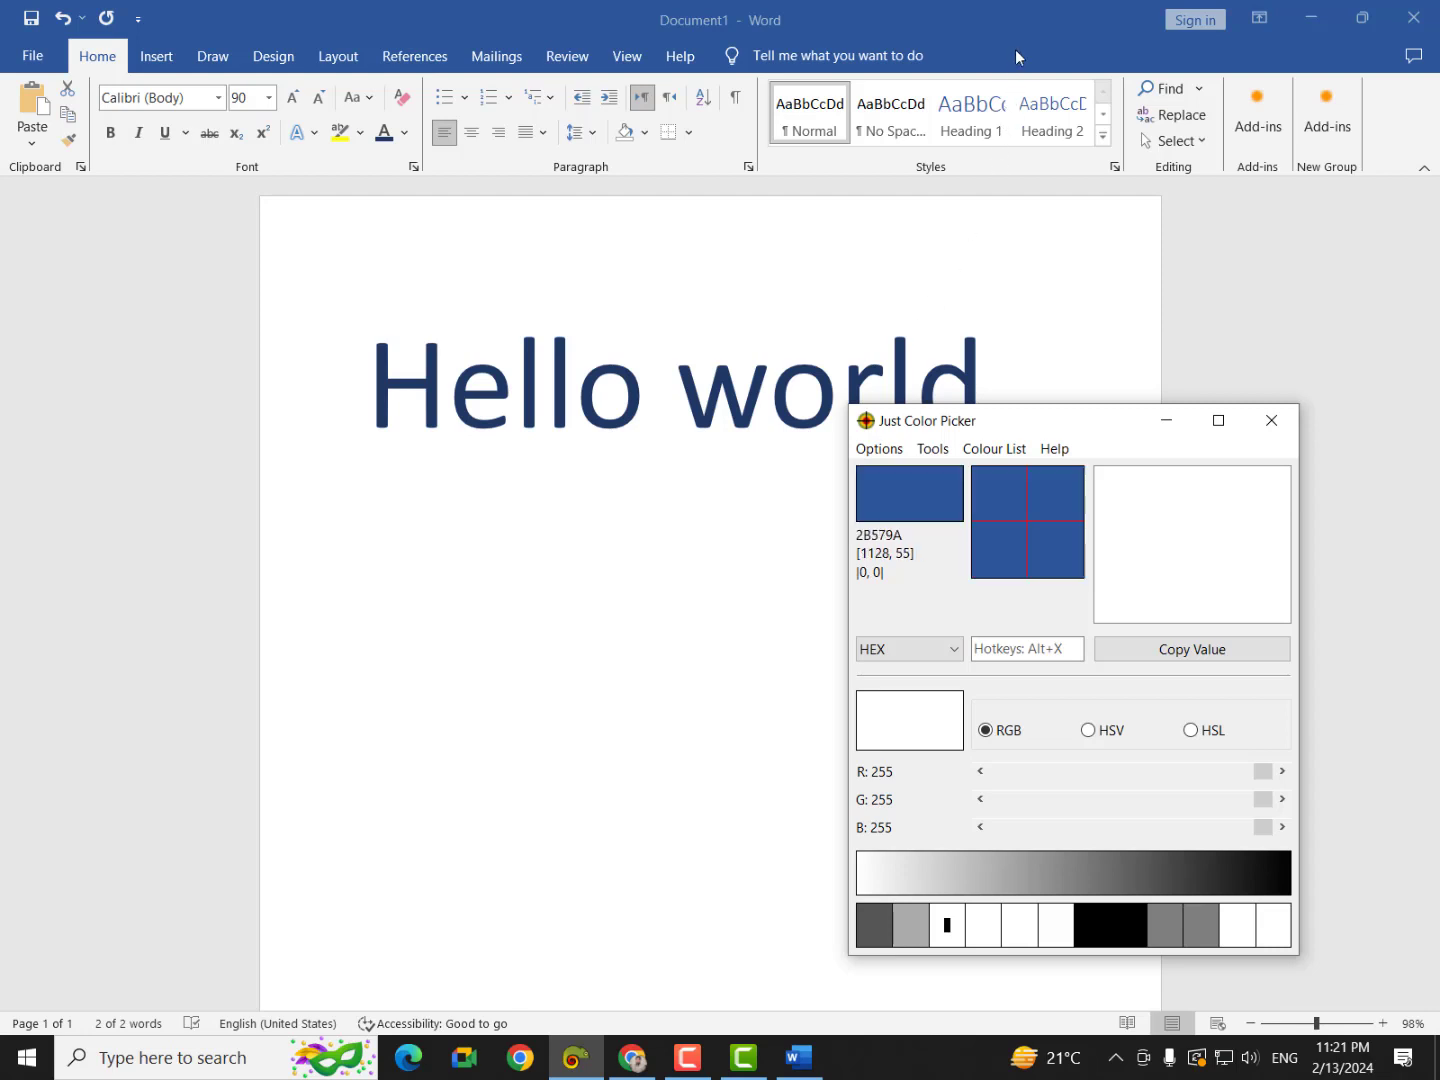
{"action": "key", "text": "alt+x"}
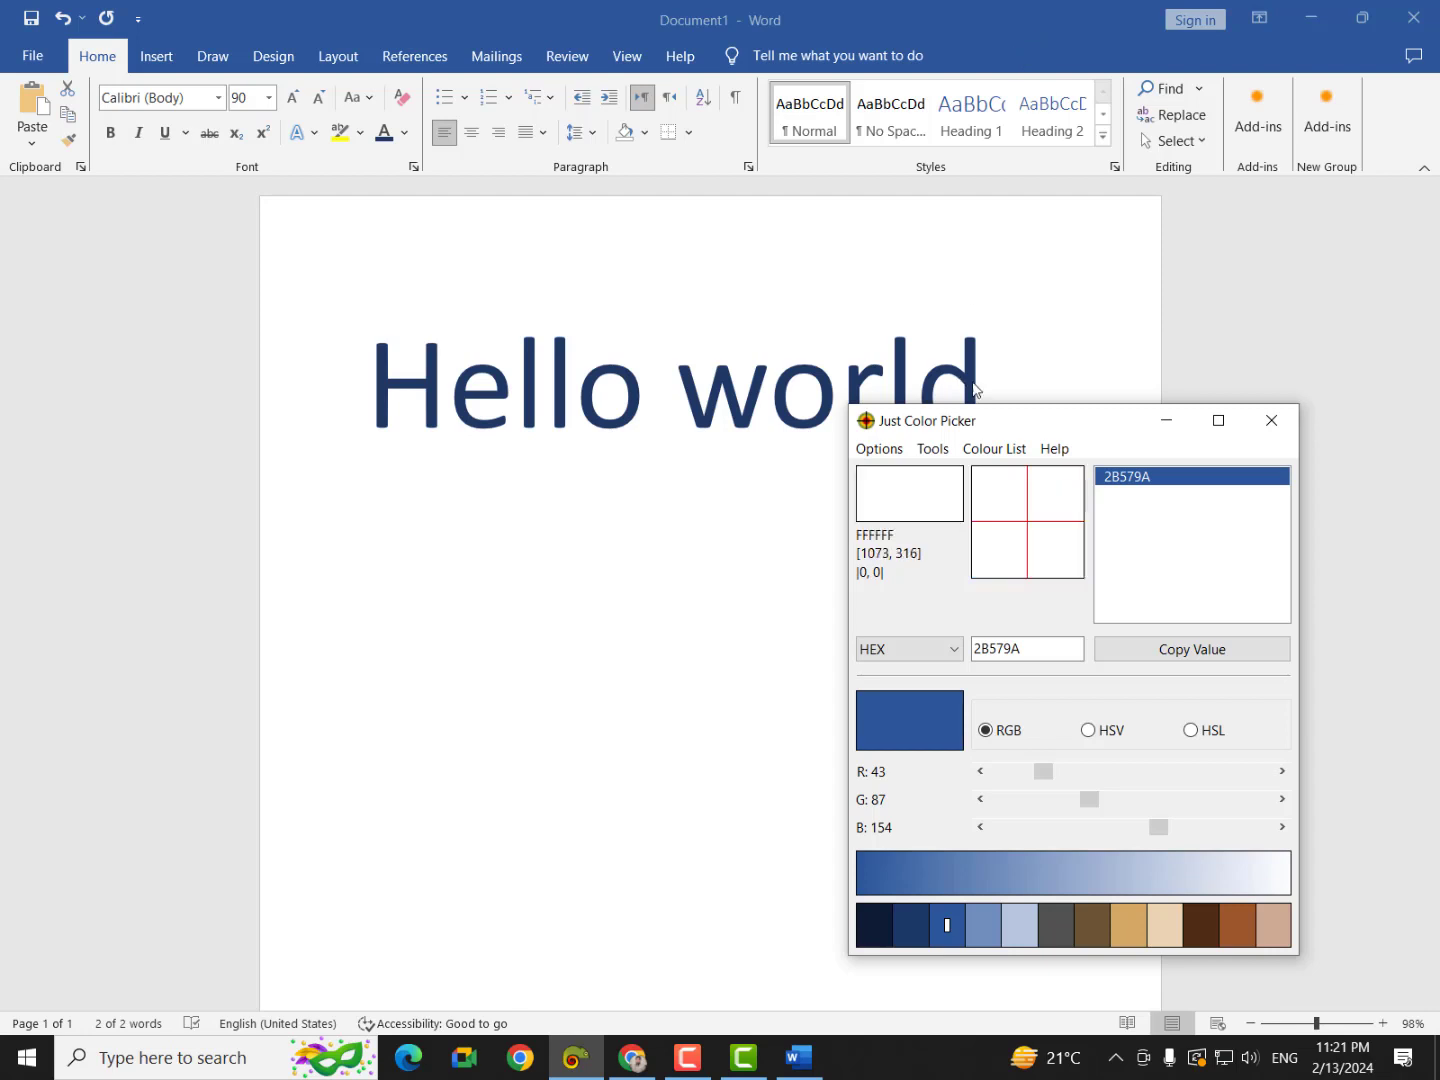
{"action": "left_click", "coordinate": [1191, 652]}
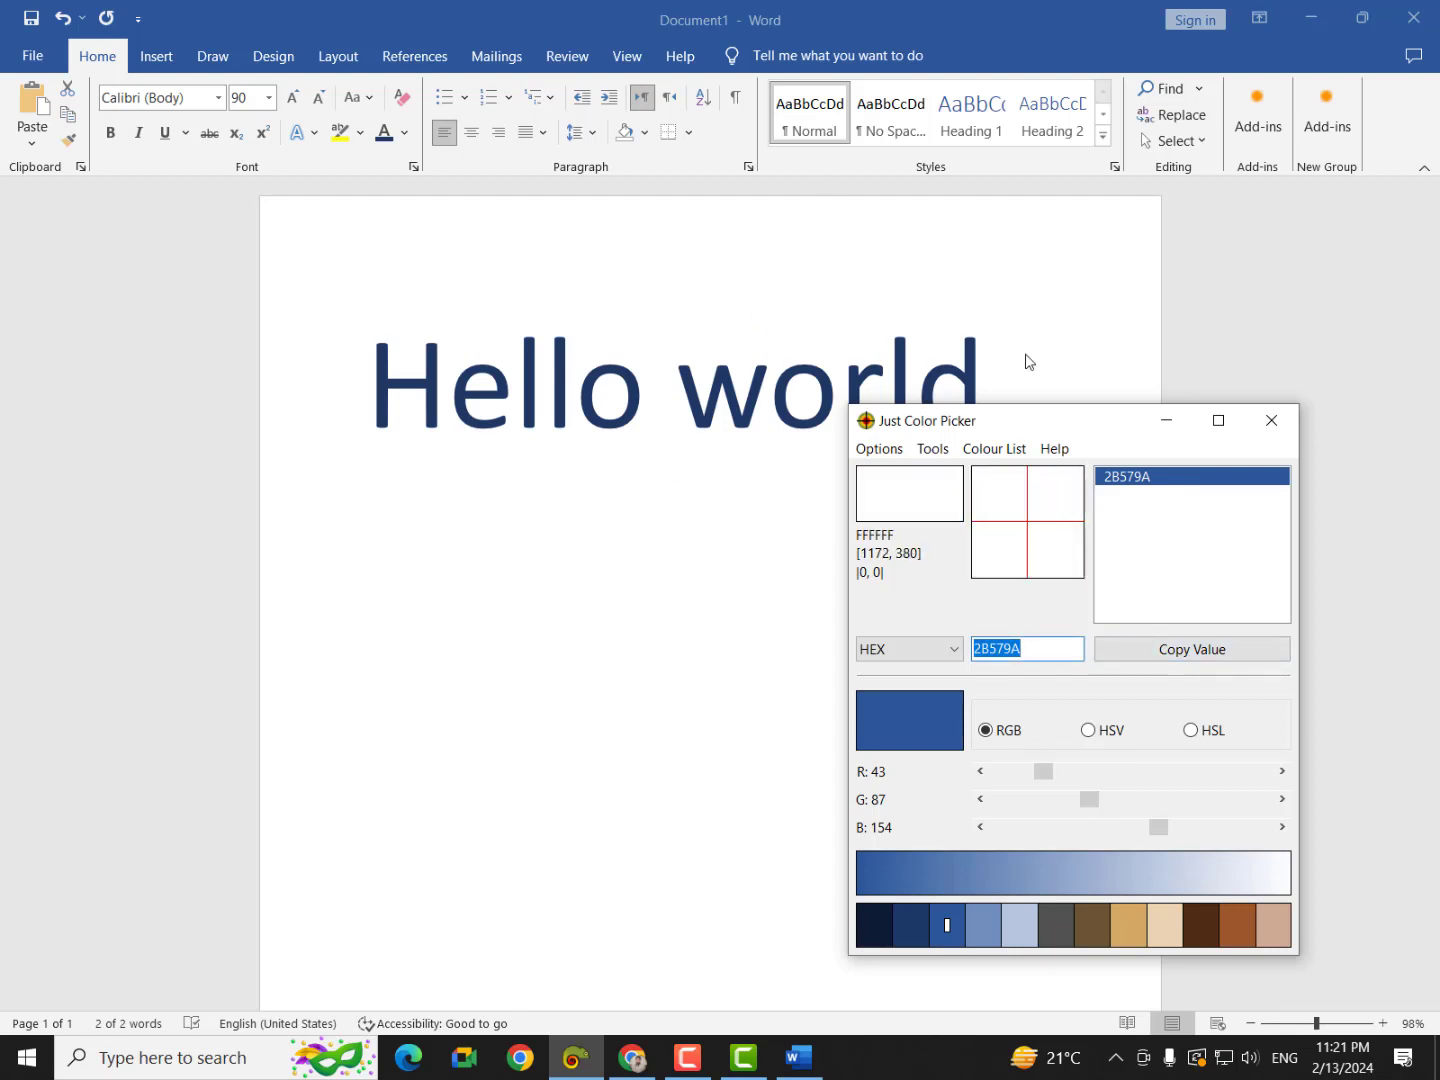
Step: Return to Word and set the font color of the selected "Hello world" text to the copied HEX value 2B579A
{"action": "left_click", "coordinate": [987, 370]}
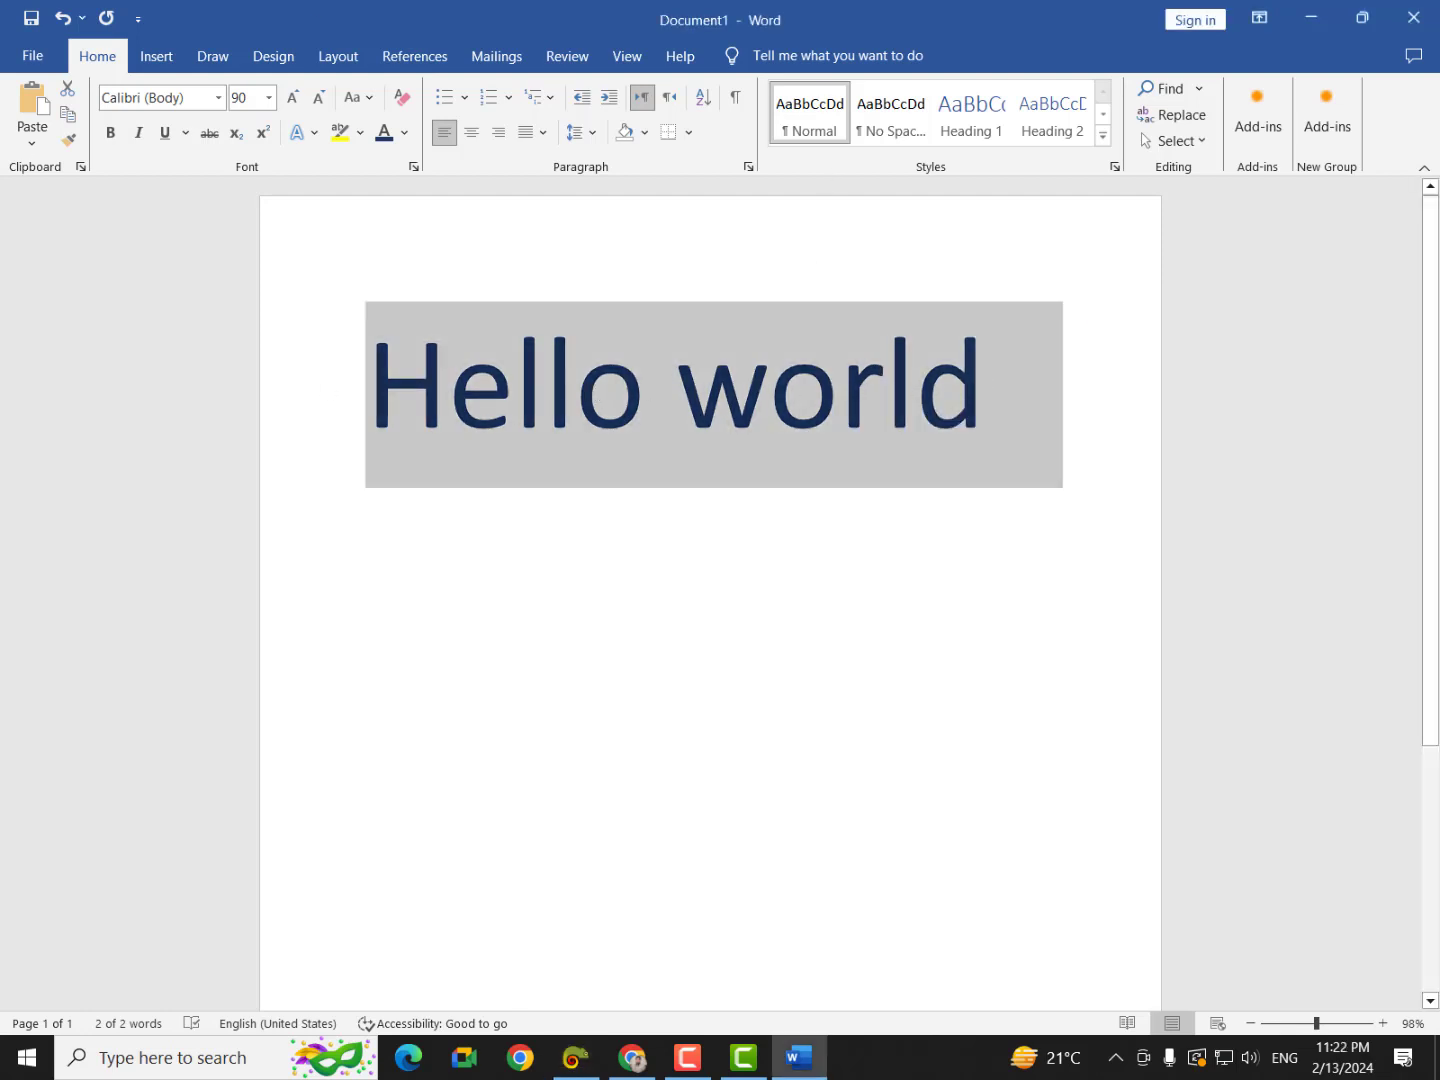
{"action": "left_click", "coordinate": [401, 141]}
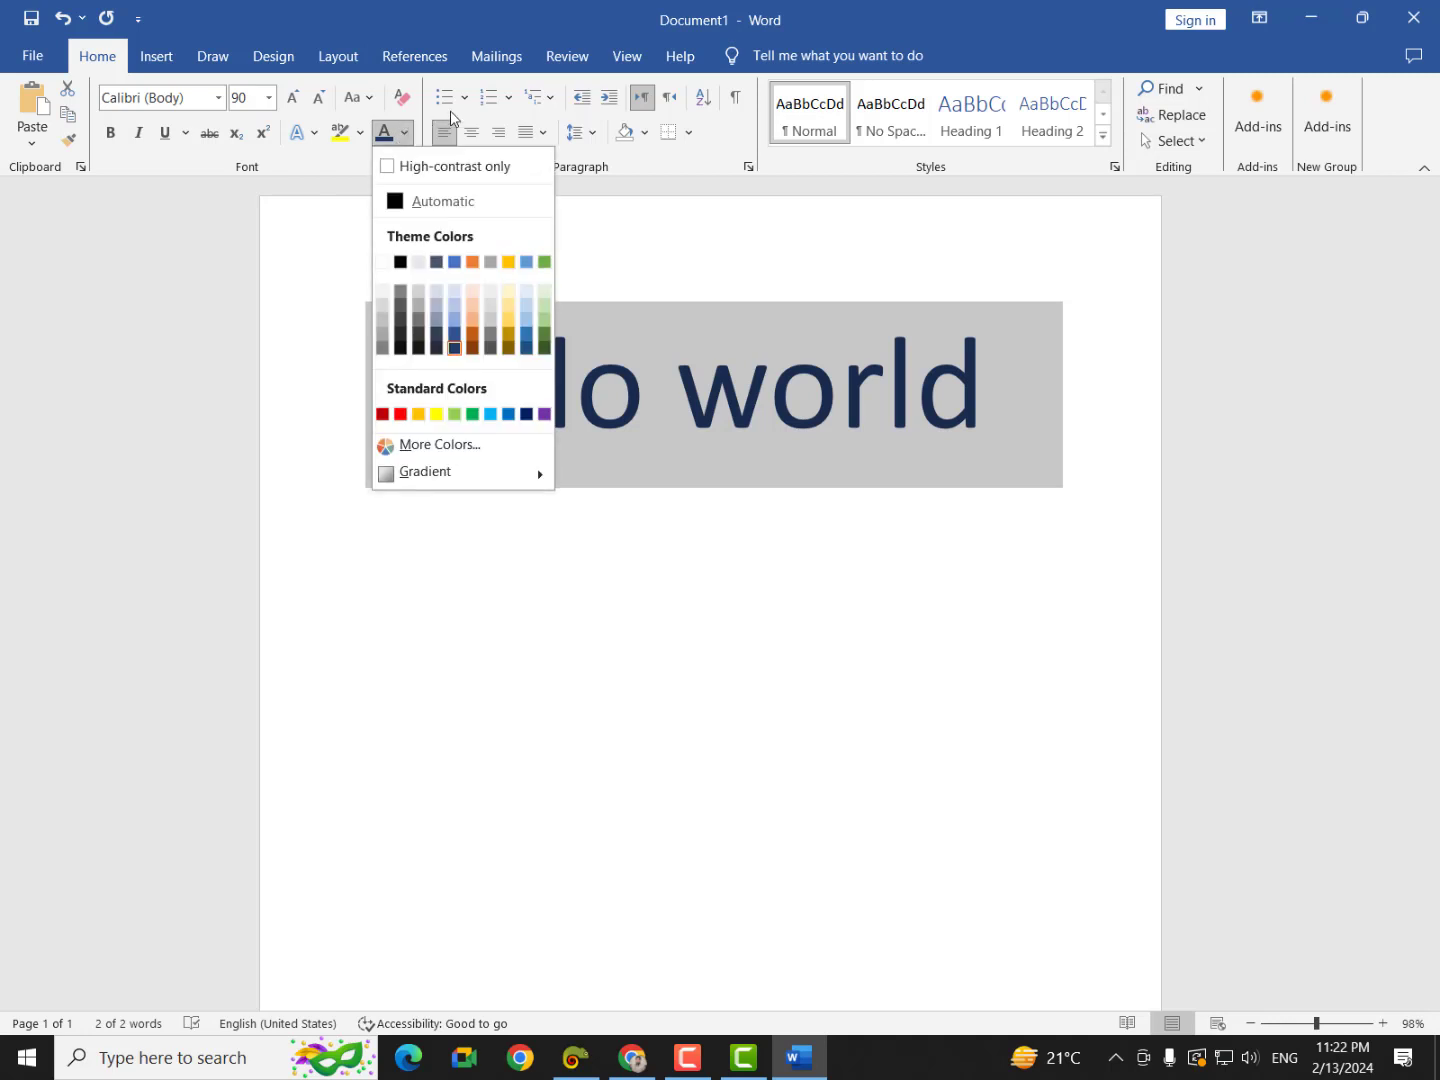
{"action": "left_click", "coordinate": [440, 450]}
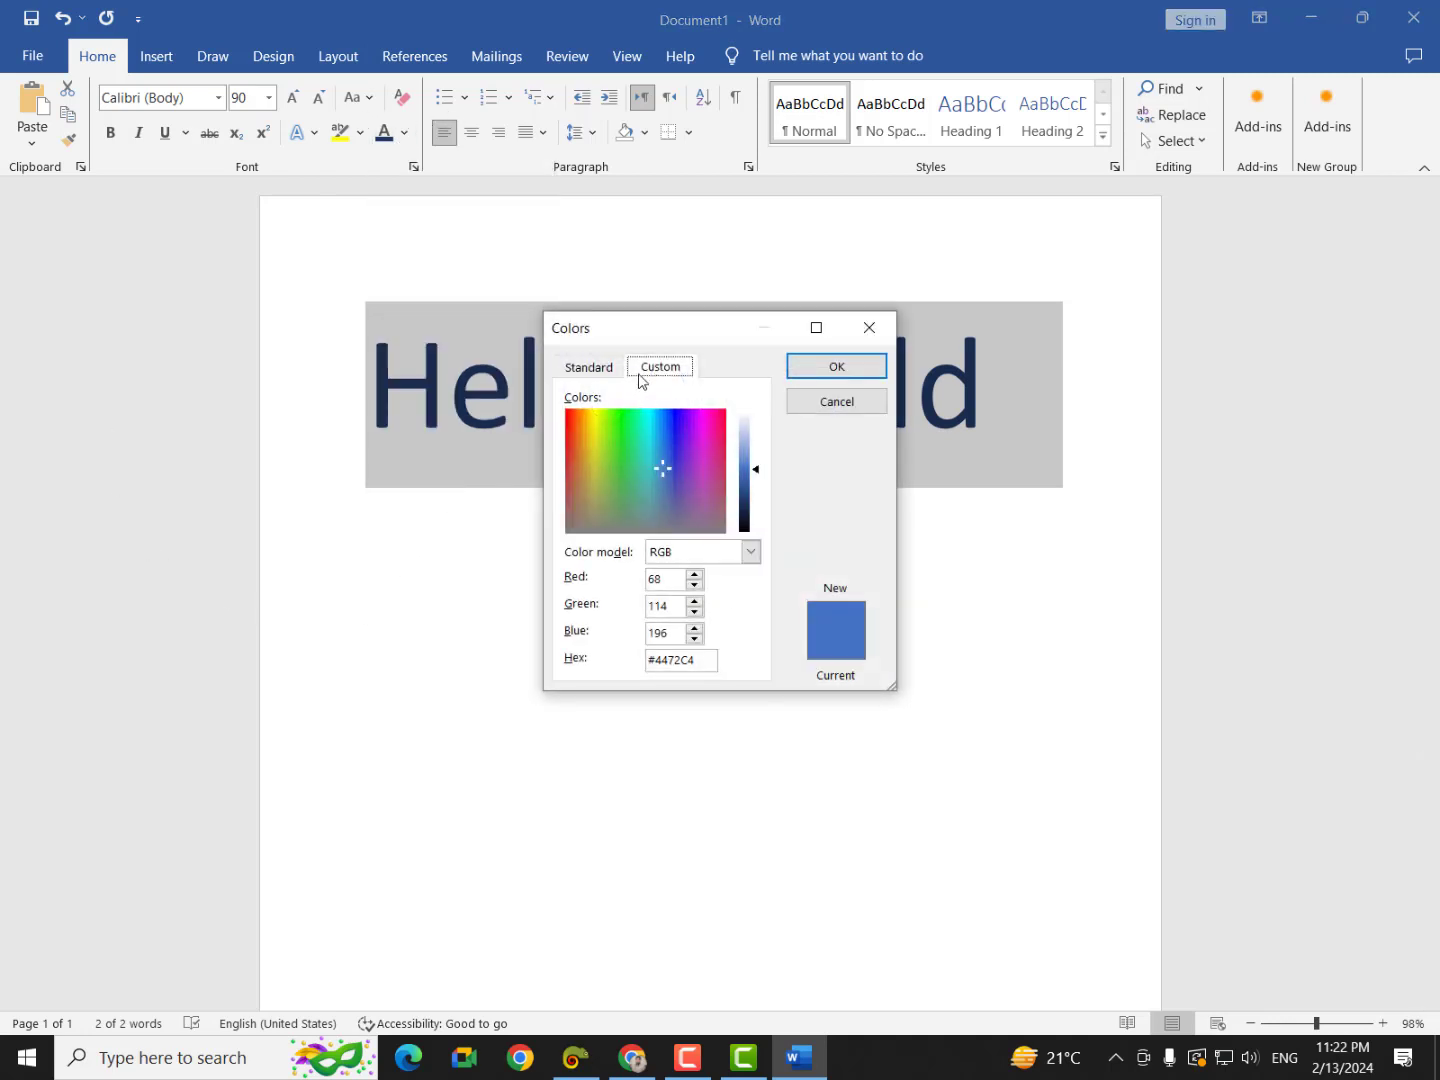
{"action": "left_click", "coordinate": [694, 660]}
{"action": "left_click_drag", "start_coordinate": [694, 660], "coordinate": [660, 666]}
{"action": "key", "text": "BackSpace"}
{"action": "key", "text": "ctrl+v"}
{"action": "left_click", "coordinate": [790, 370]}
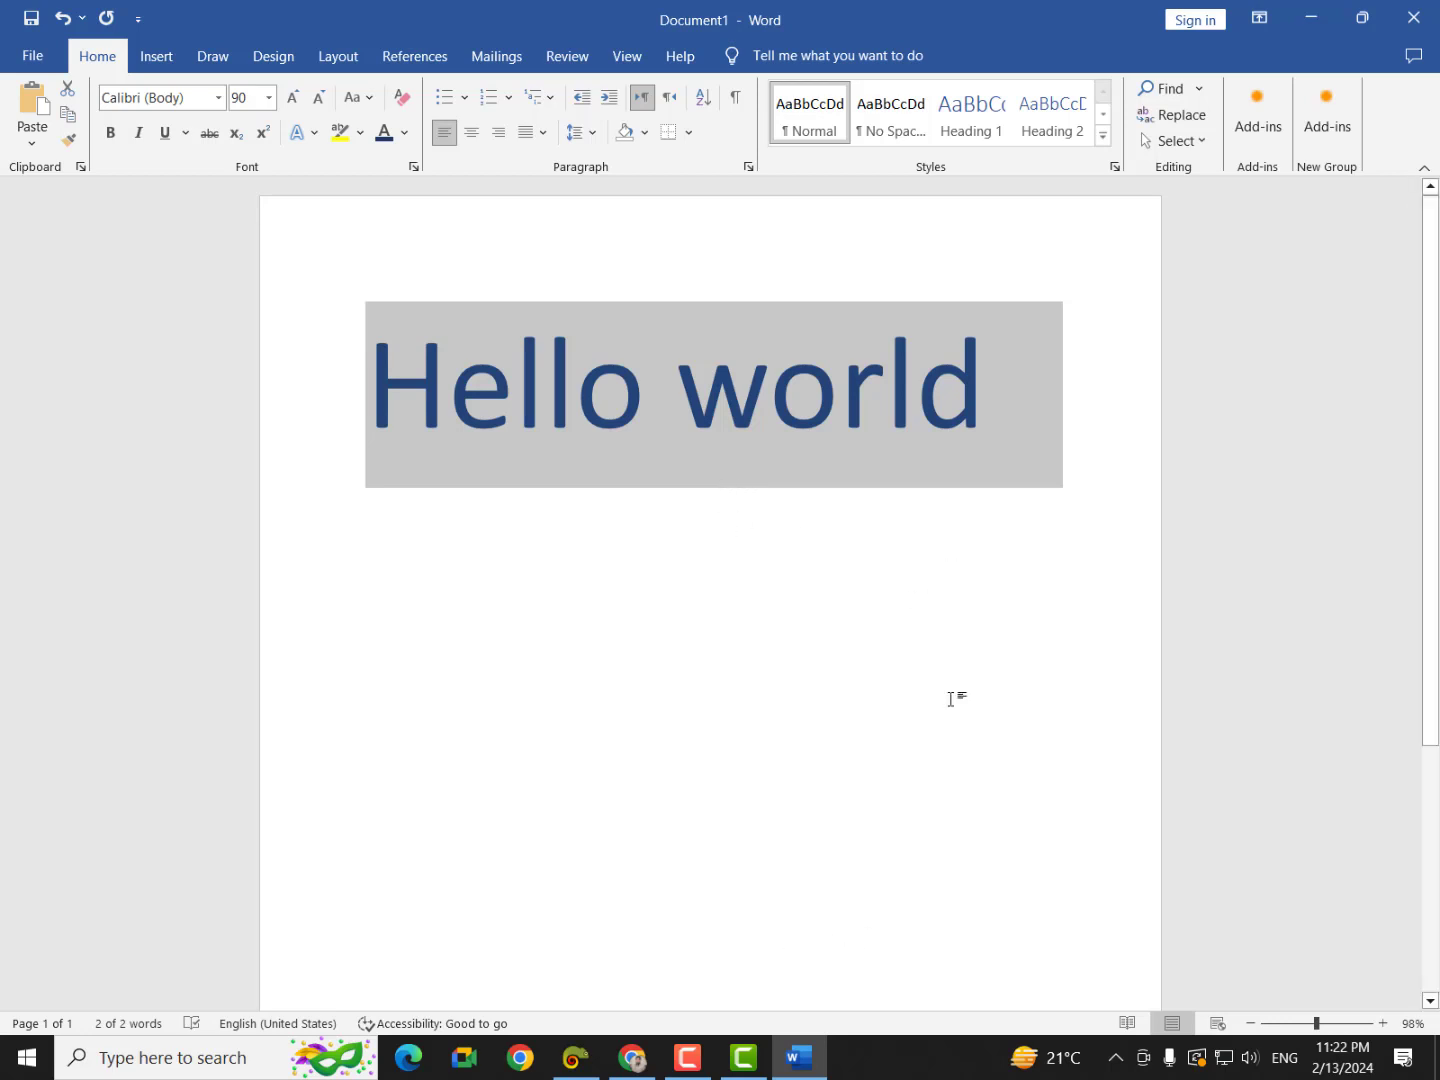
Step: Reopen Just Color Picker, sample the orange-red of the Camtasia taskbar icon, copy HEX value FC5745 and minimize the picker
{"action": "mouse_move", "coordinate": [697, 1062]}
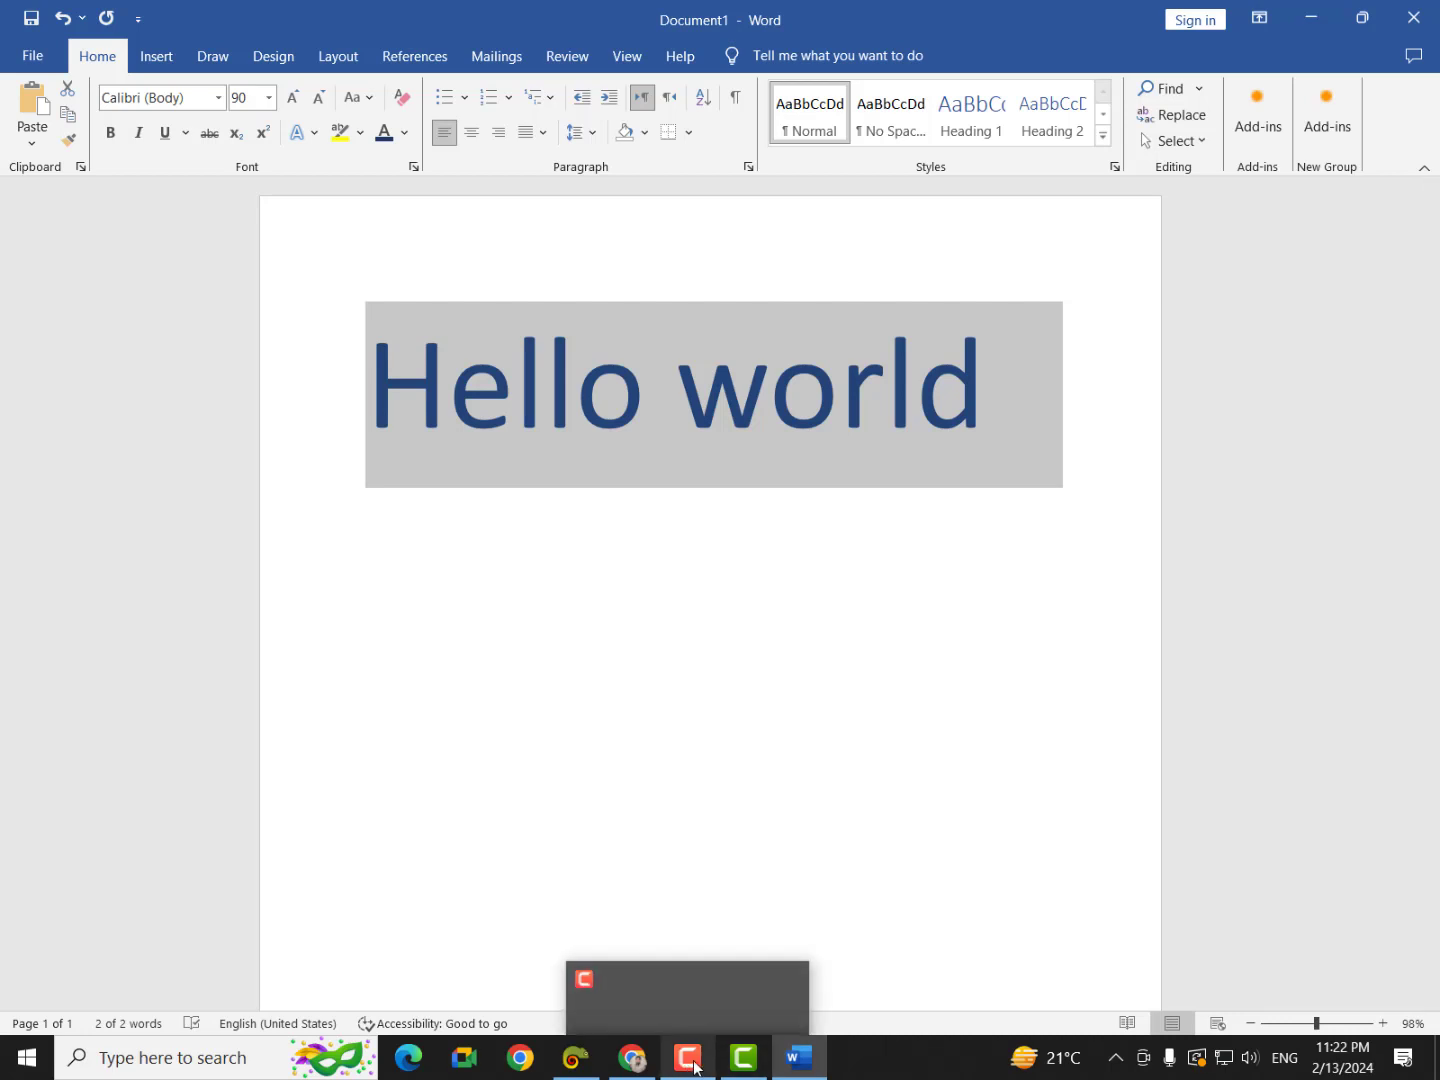
{"action": "left_click", "coordinate": [575, 1060]}
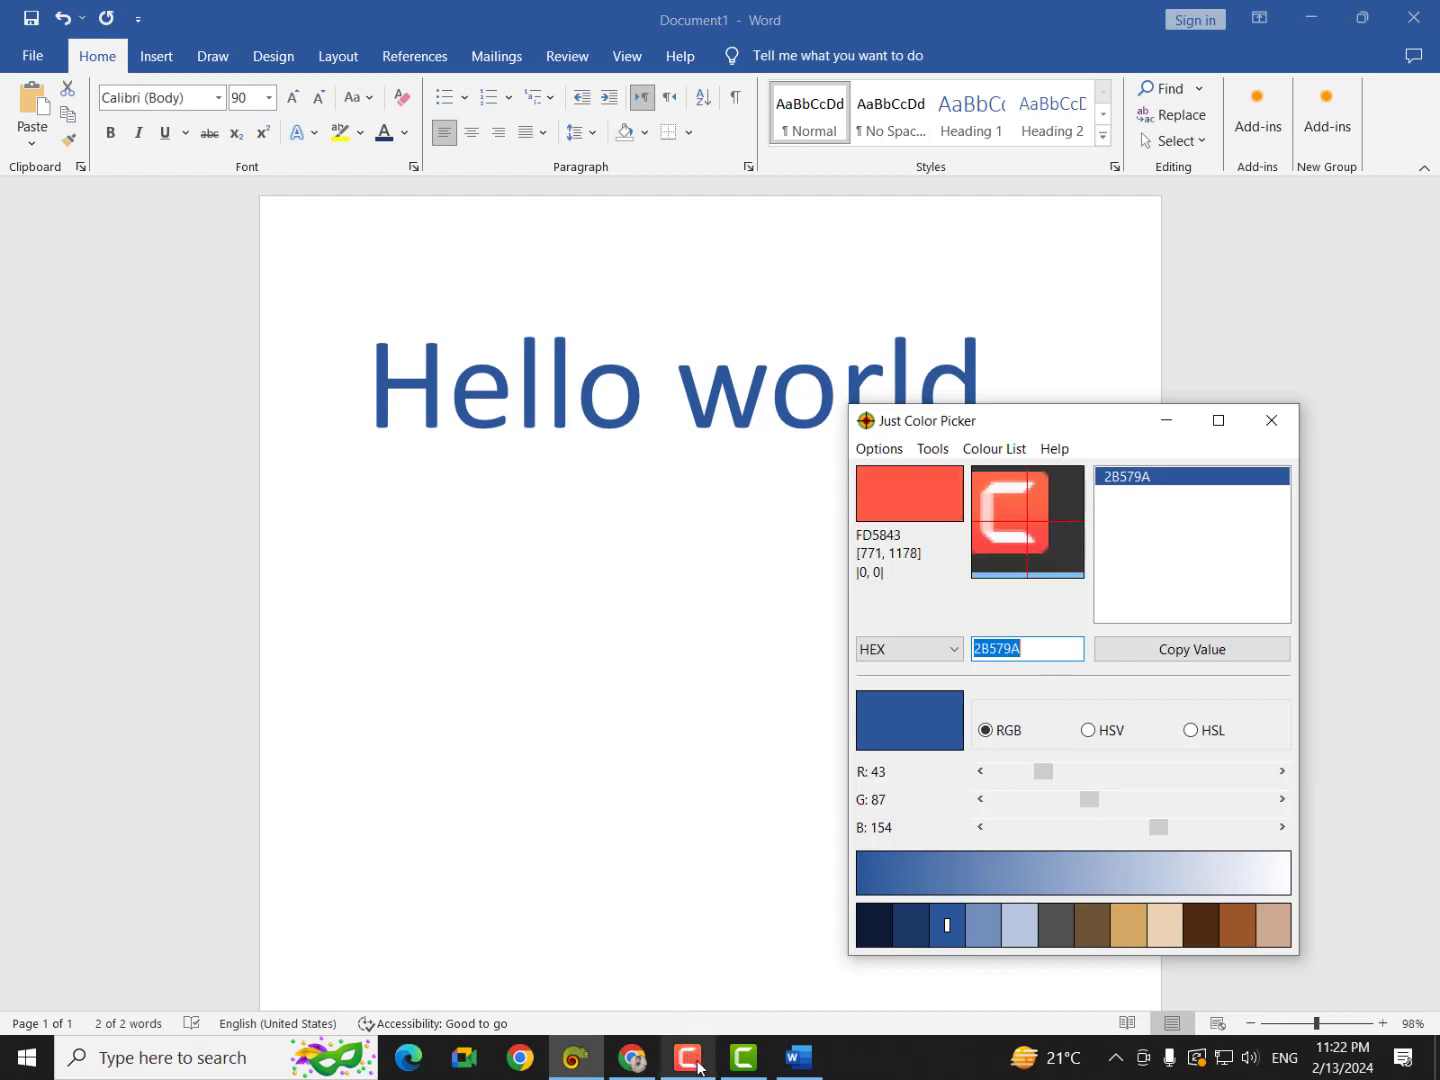
{"action": "mouse_move", "coordinate": [699, 1068]}
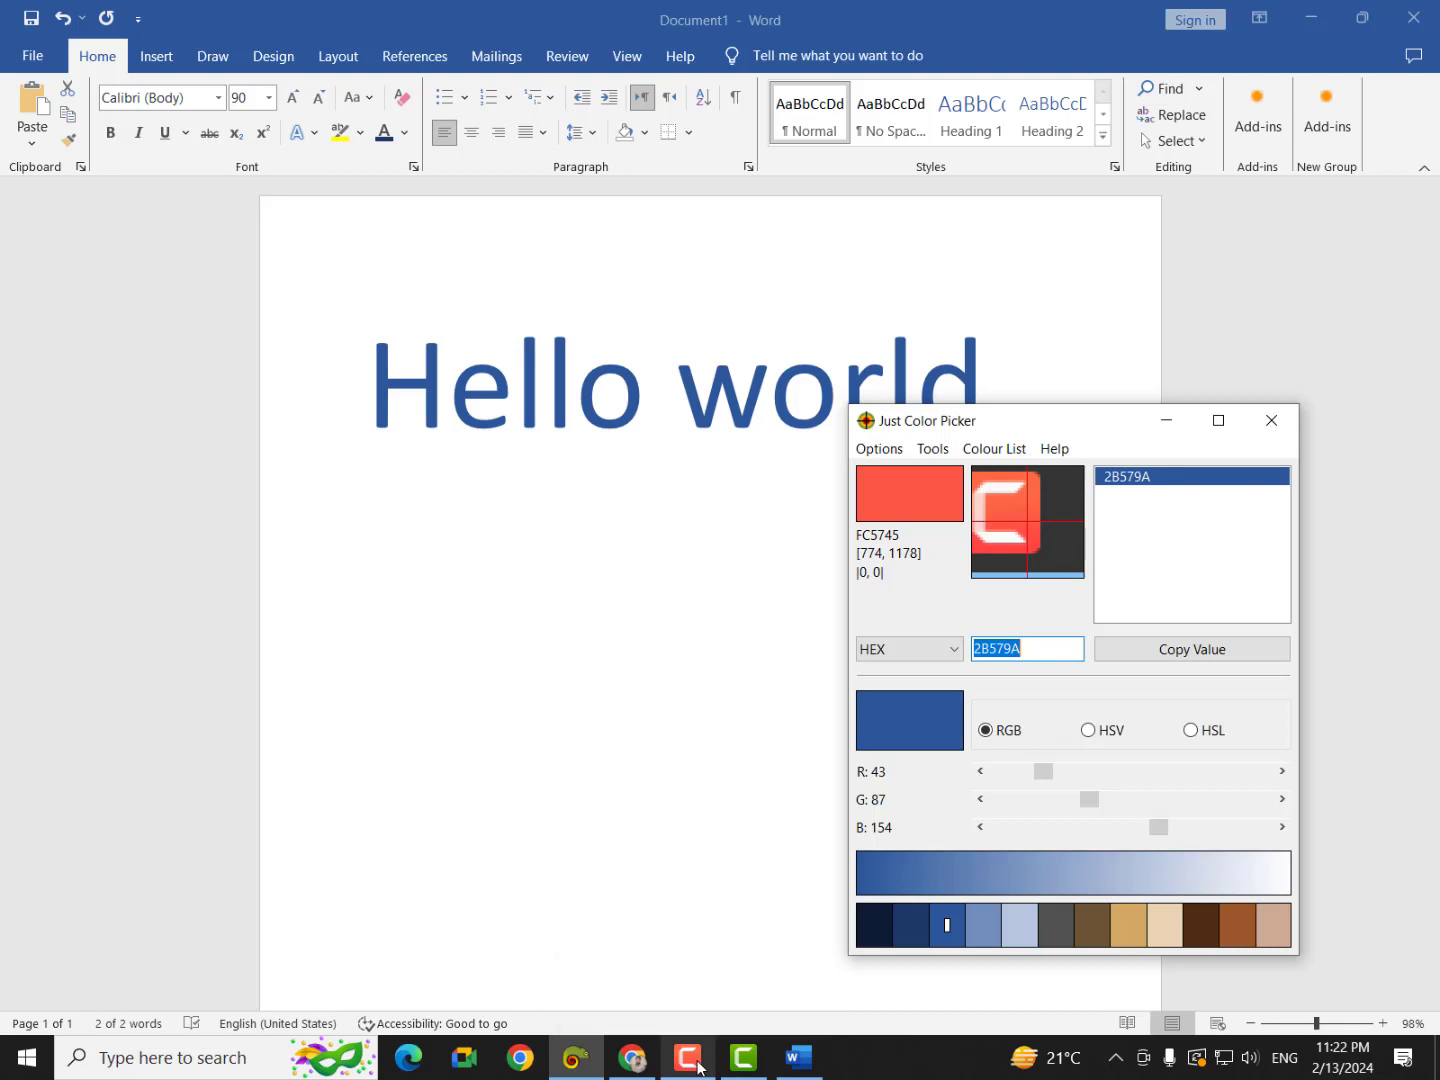
{"action": "key", "text": "alt+x"}
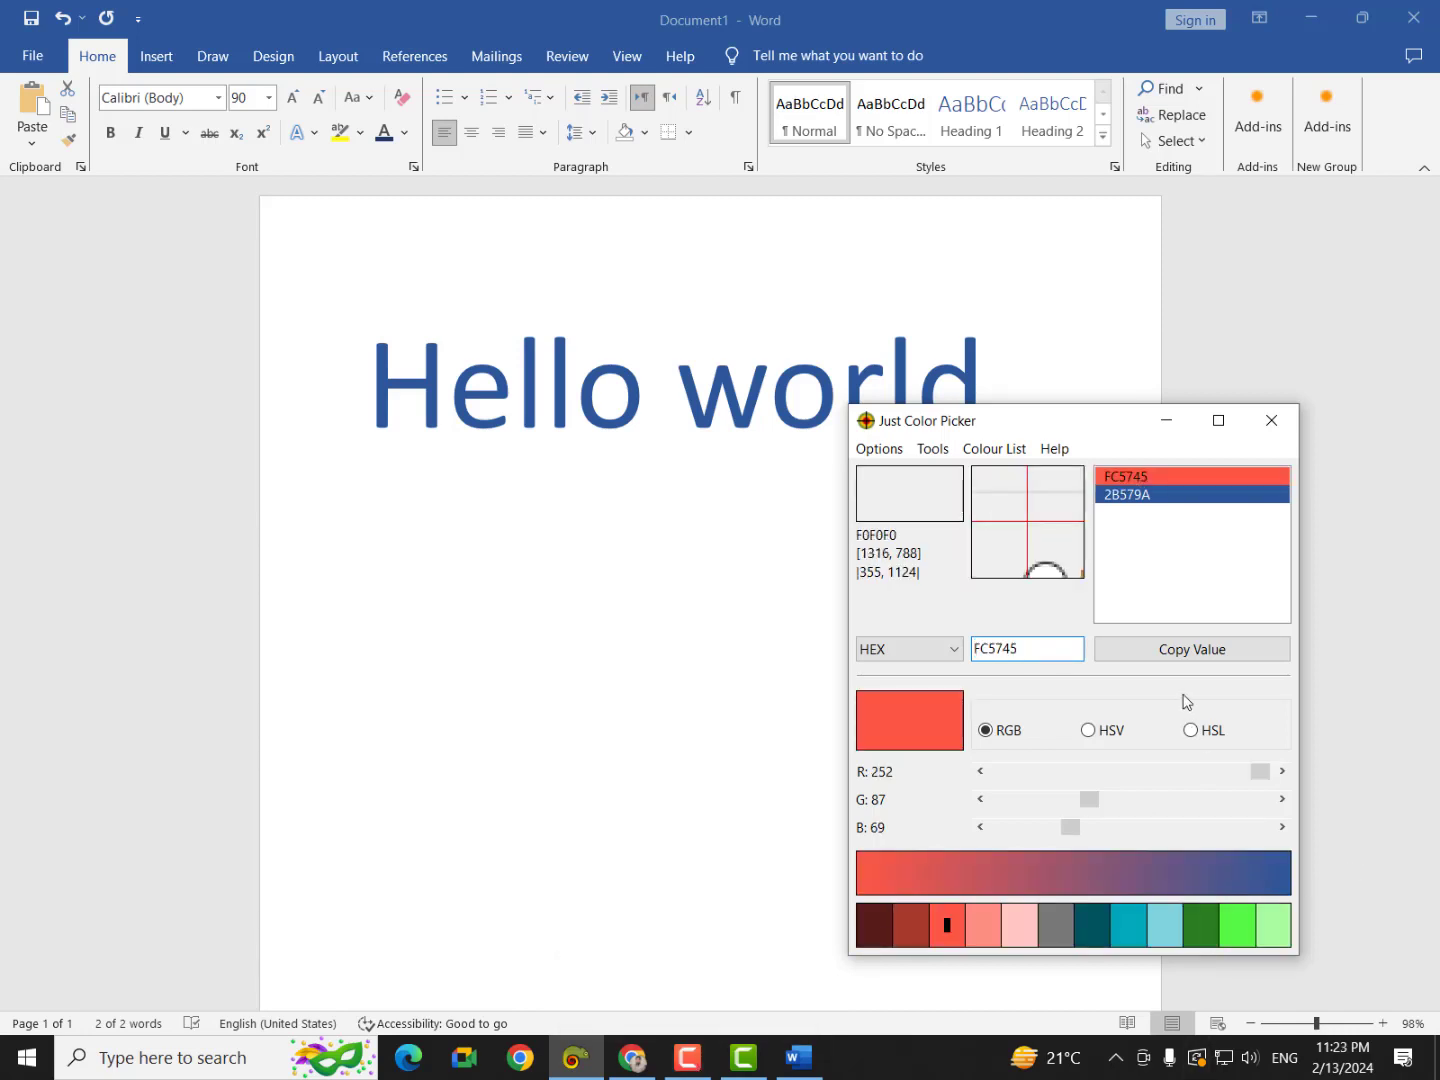
{"action": "left_click", "coordinate": [1190, 652]}
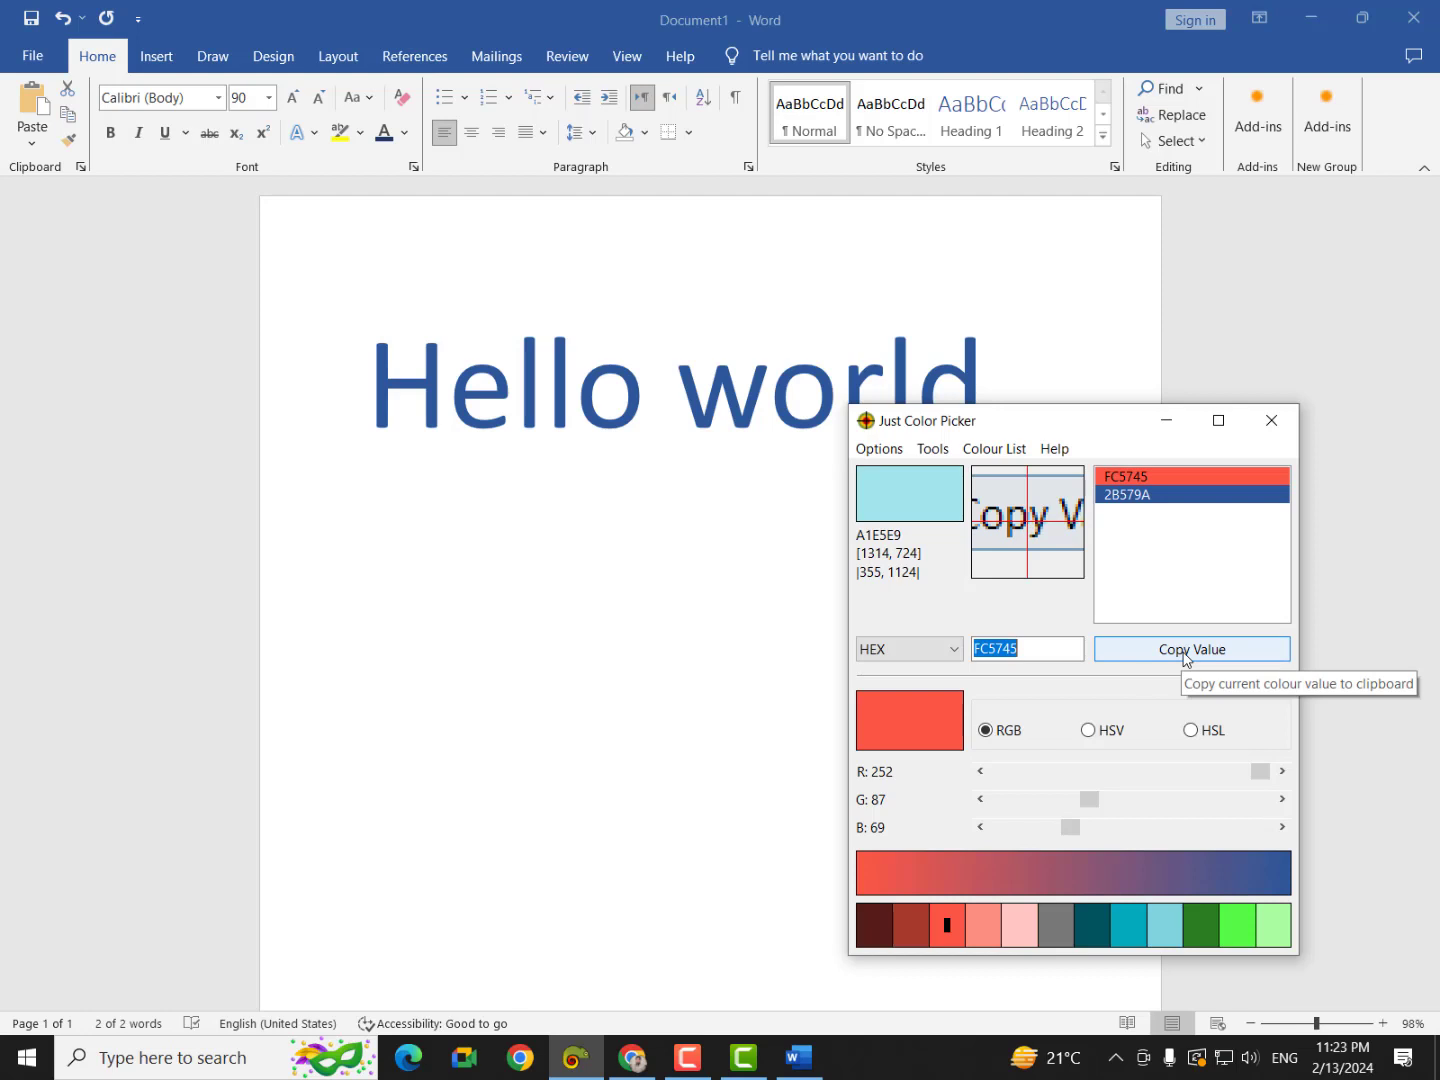
{"action": "left_click", "coordinate": [1185, 652]}
{"action": "left_click", "coordinate": [1166, 420]}
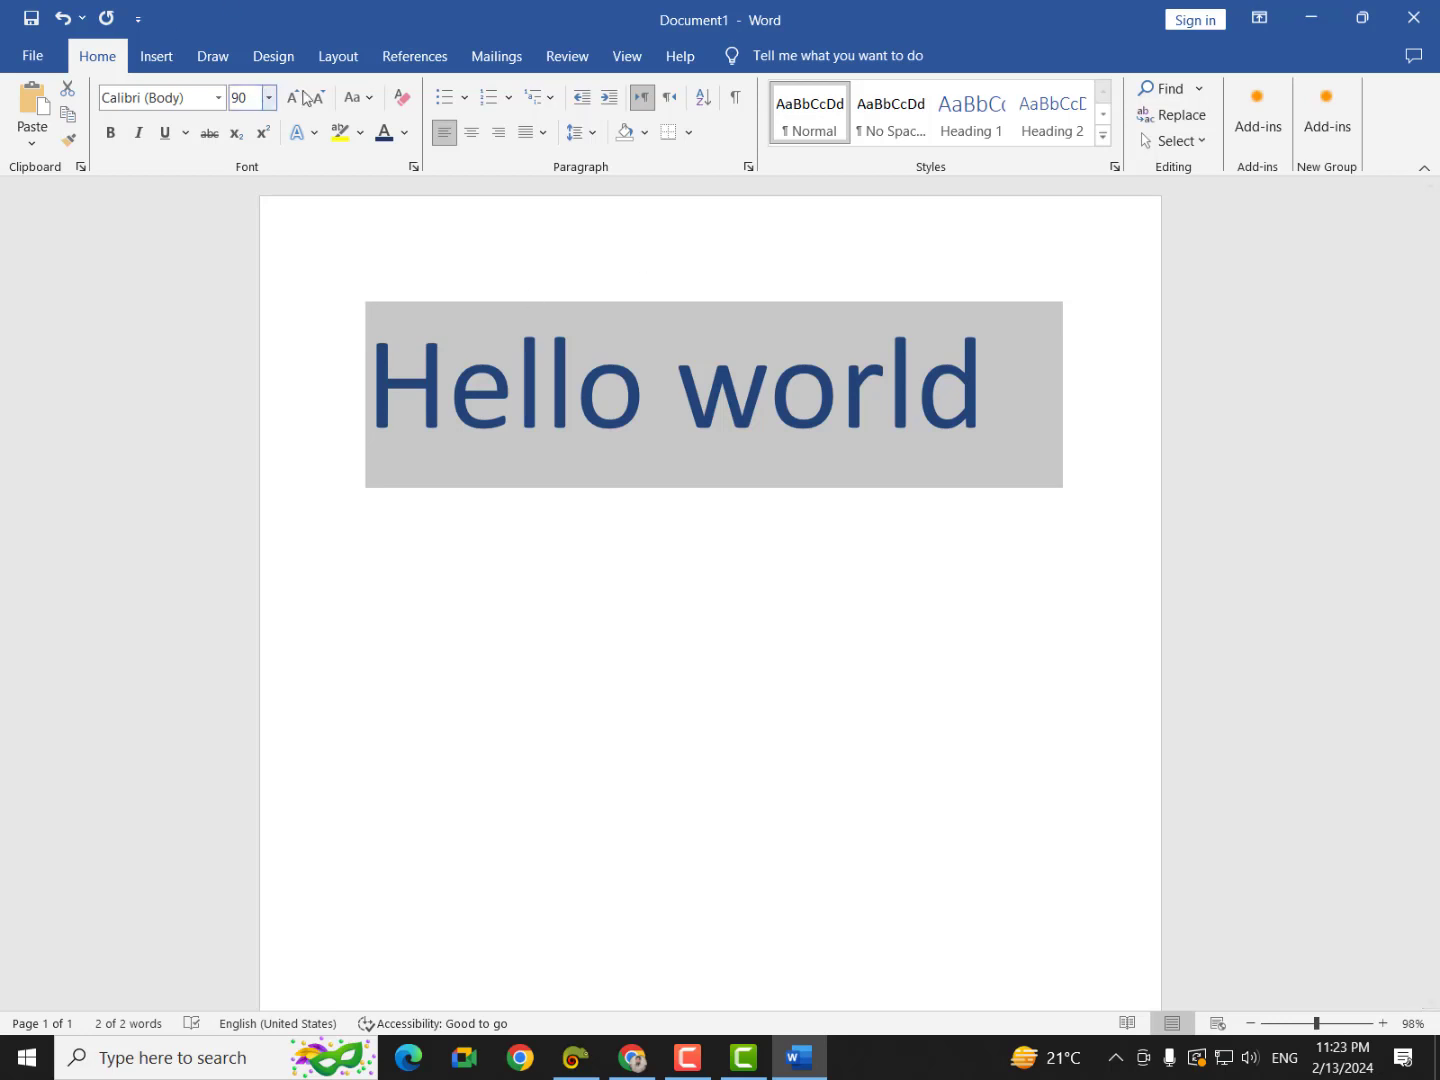
Step: Set the font color of the "Hello world" text to the custom HEX value #FC5745 and deselect it
{"action": "left_click", "coordinate": [405, 133]}
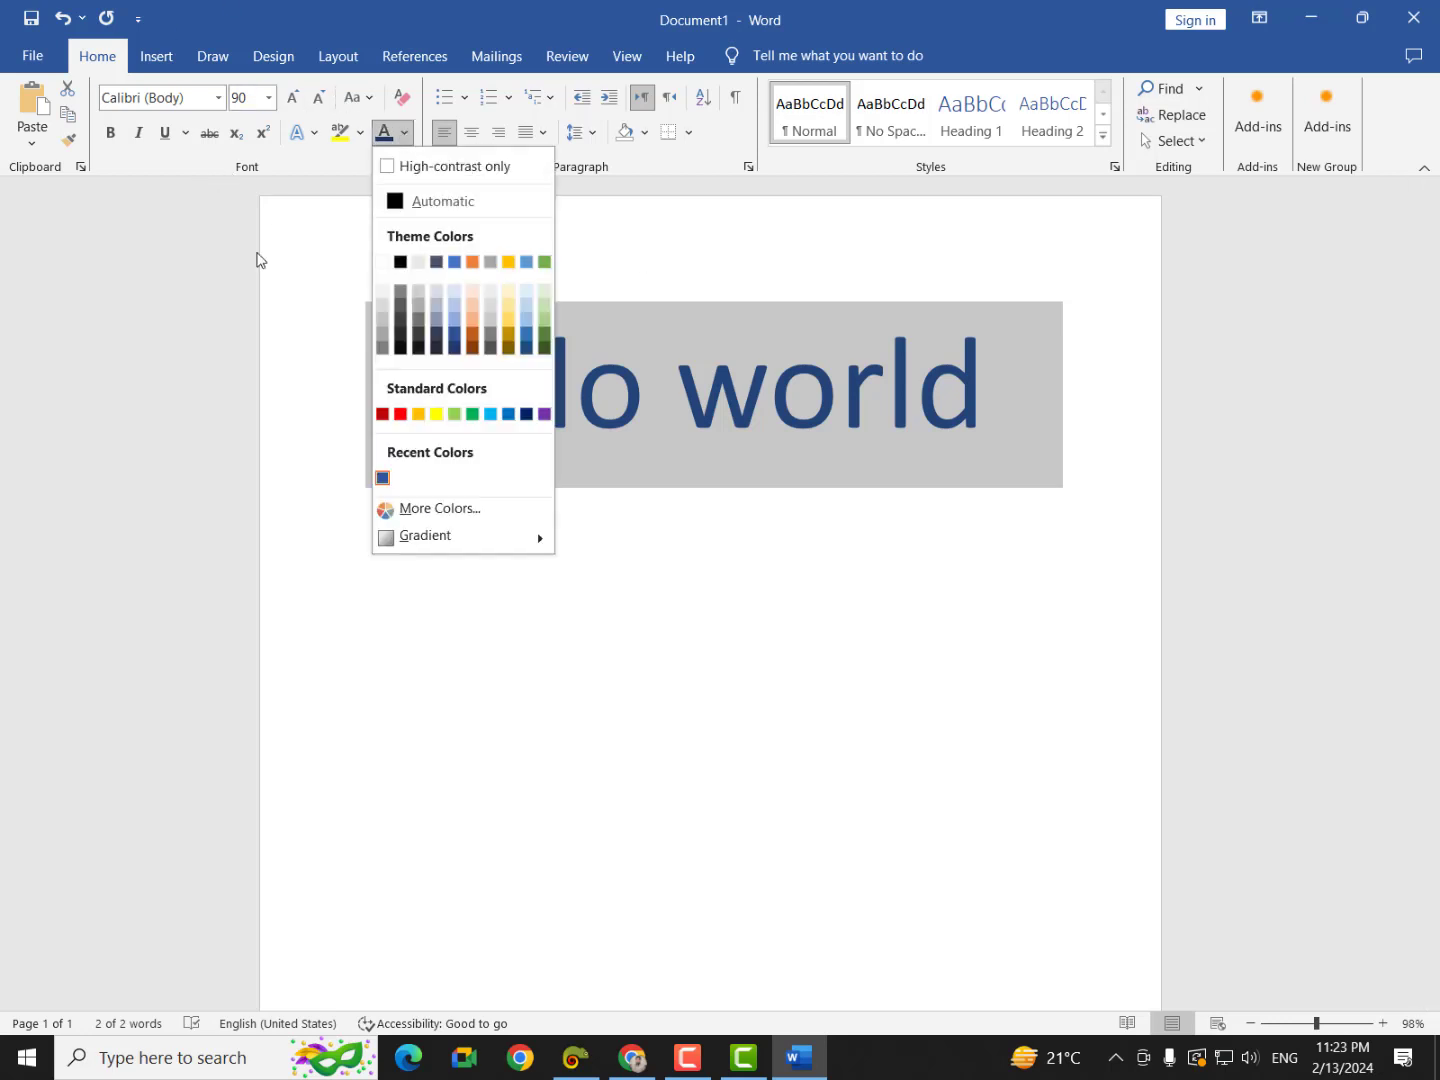
{"action": "left_click", "coordinate": [441, 509]}
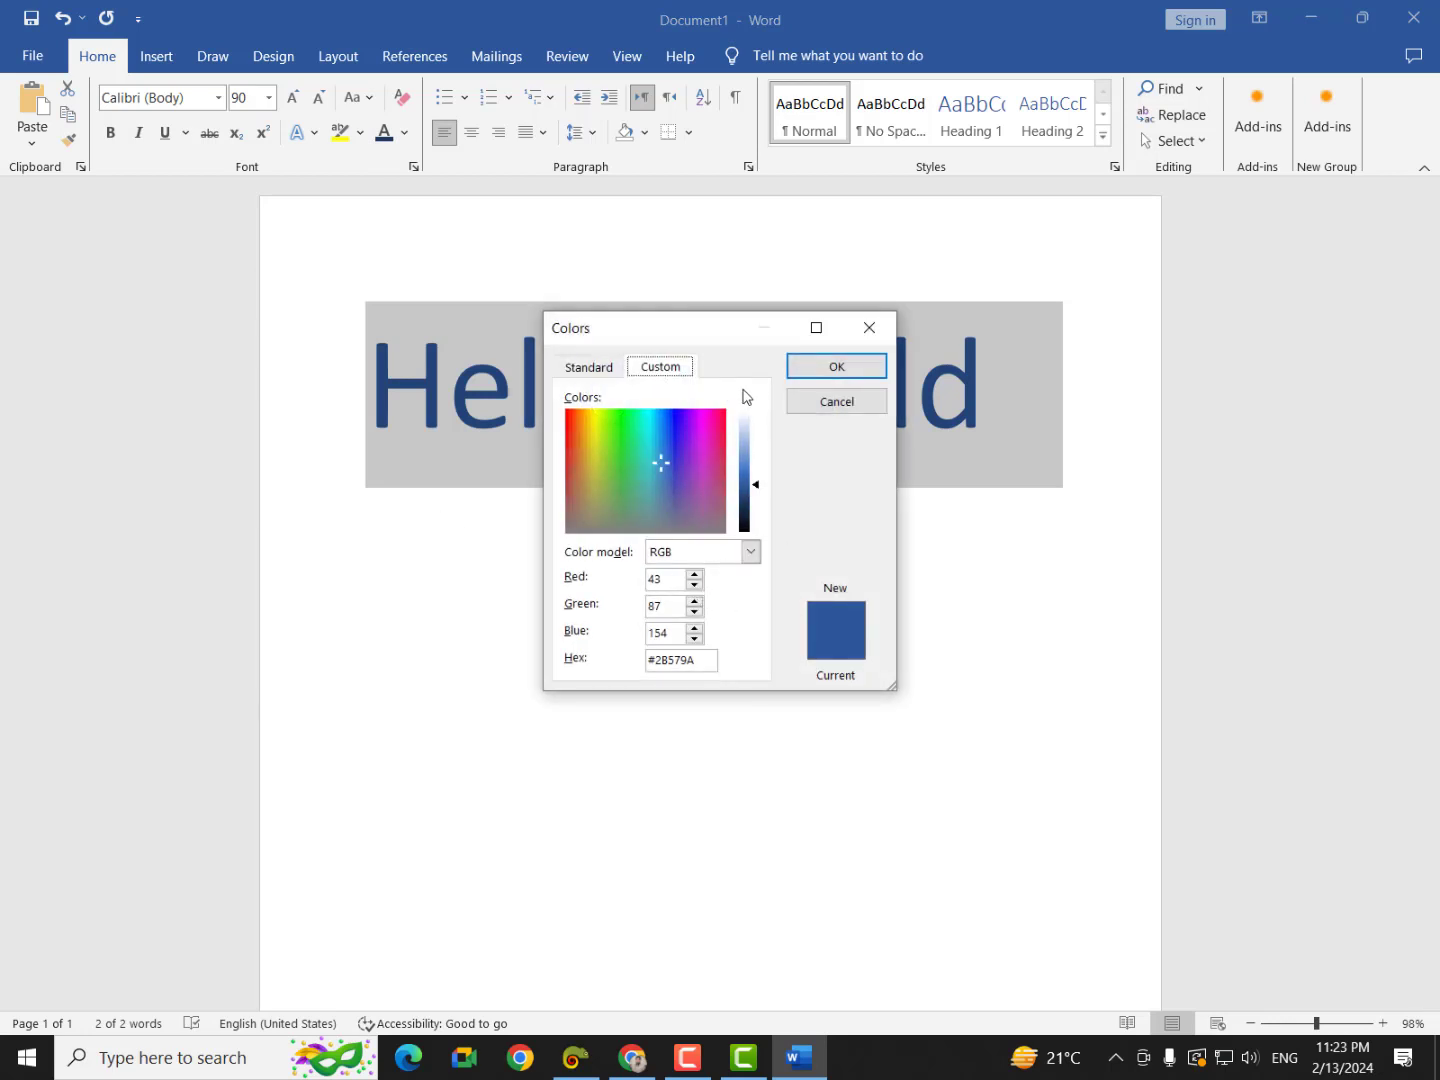
{"action": "left_click_drag", "start_coordinate": [698, 654], "coordinate": [633, 668]}
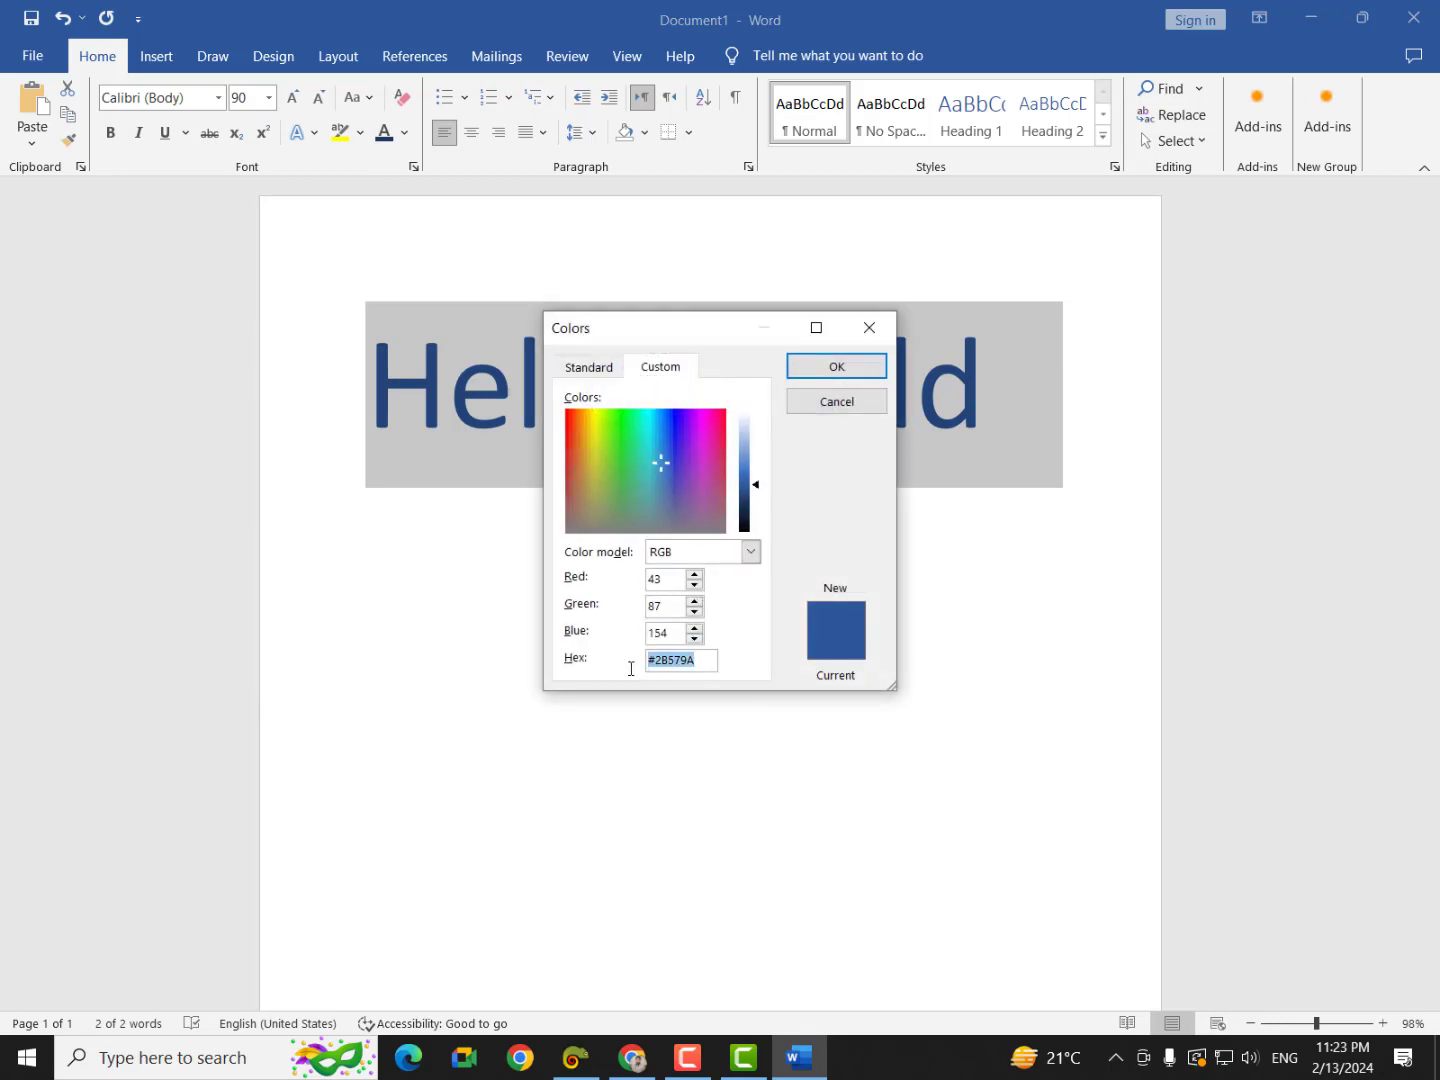
{"action": "key", "text": "BackSpace"}
{"action": "type", "text": "#FC5745"}
{"action": "key", "text": "Return"}
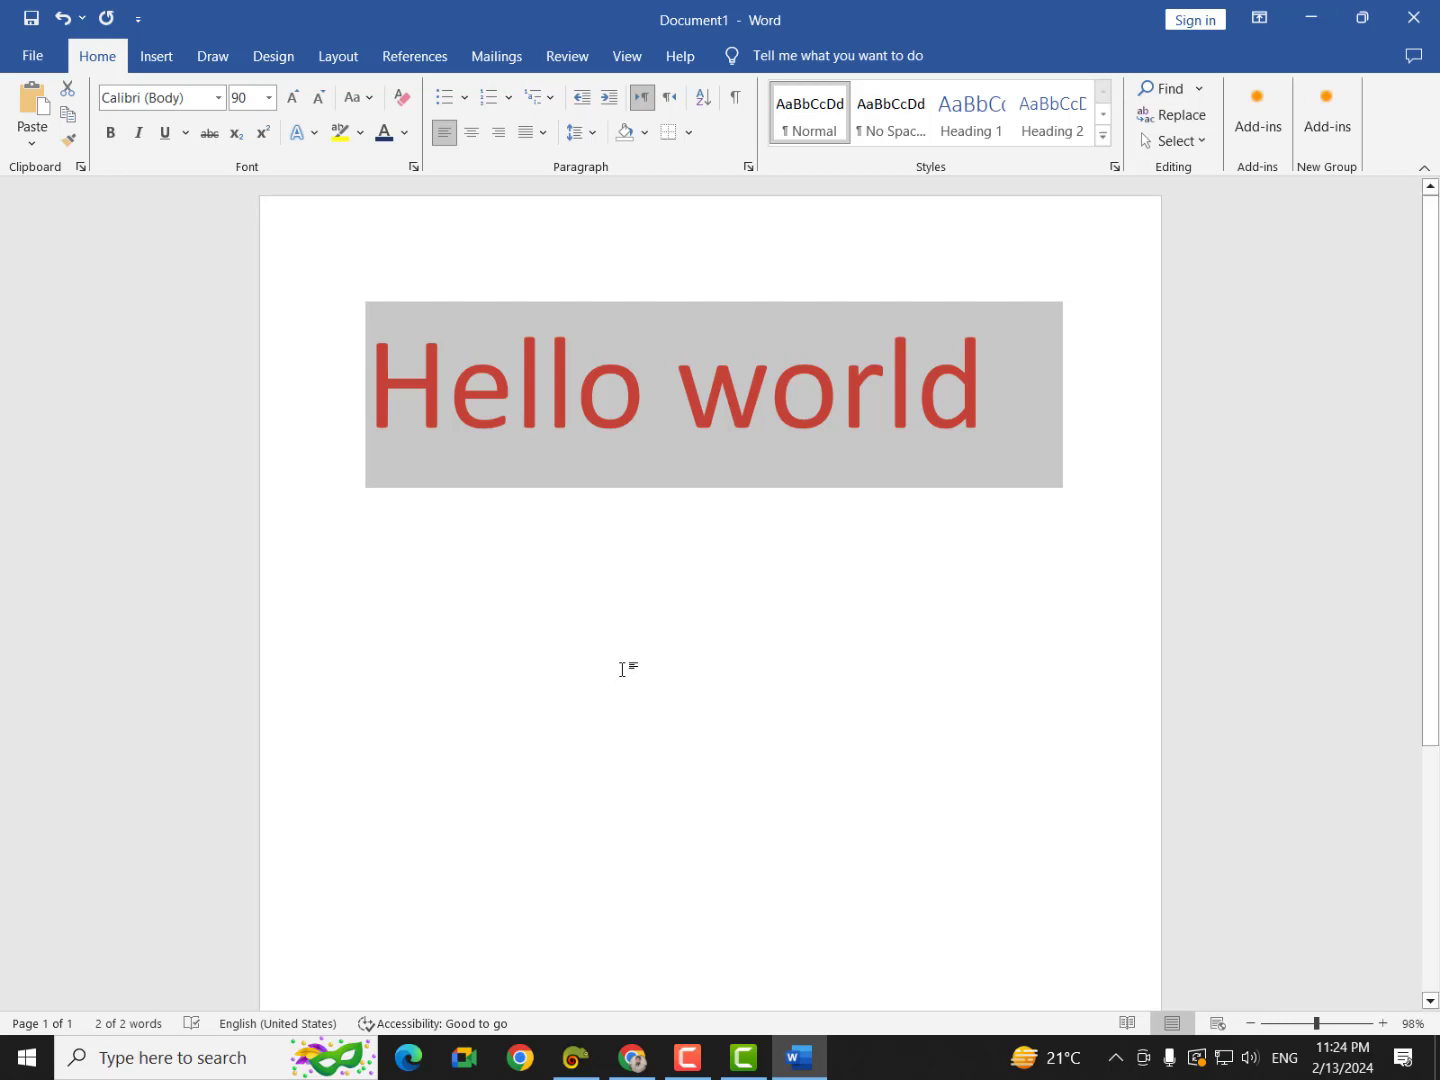
{"action": "left_click", "coordinate": [585, 672]}
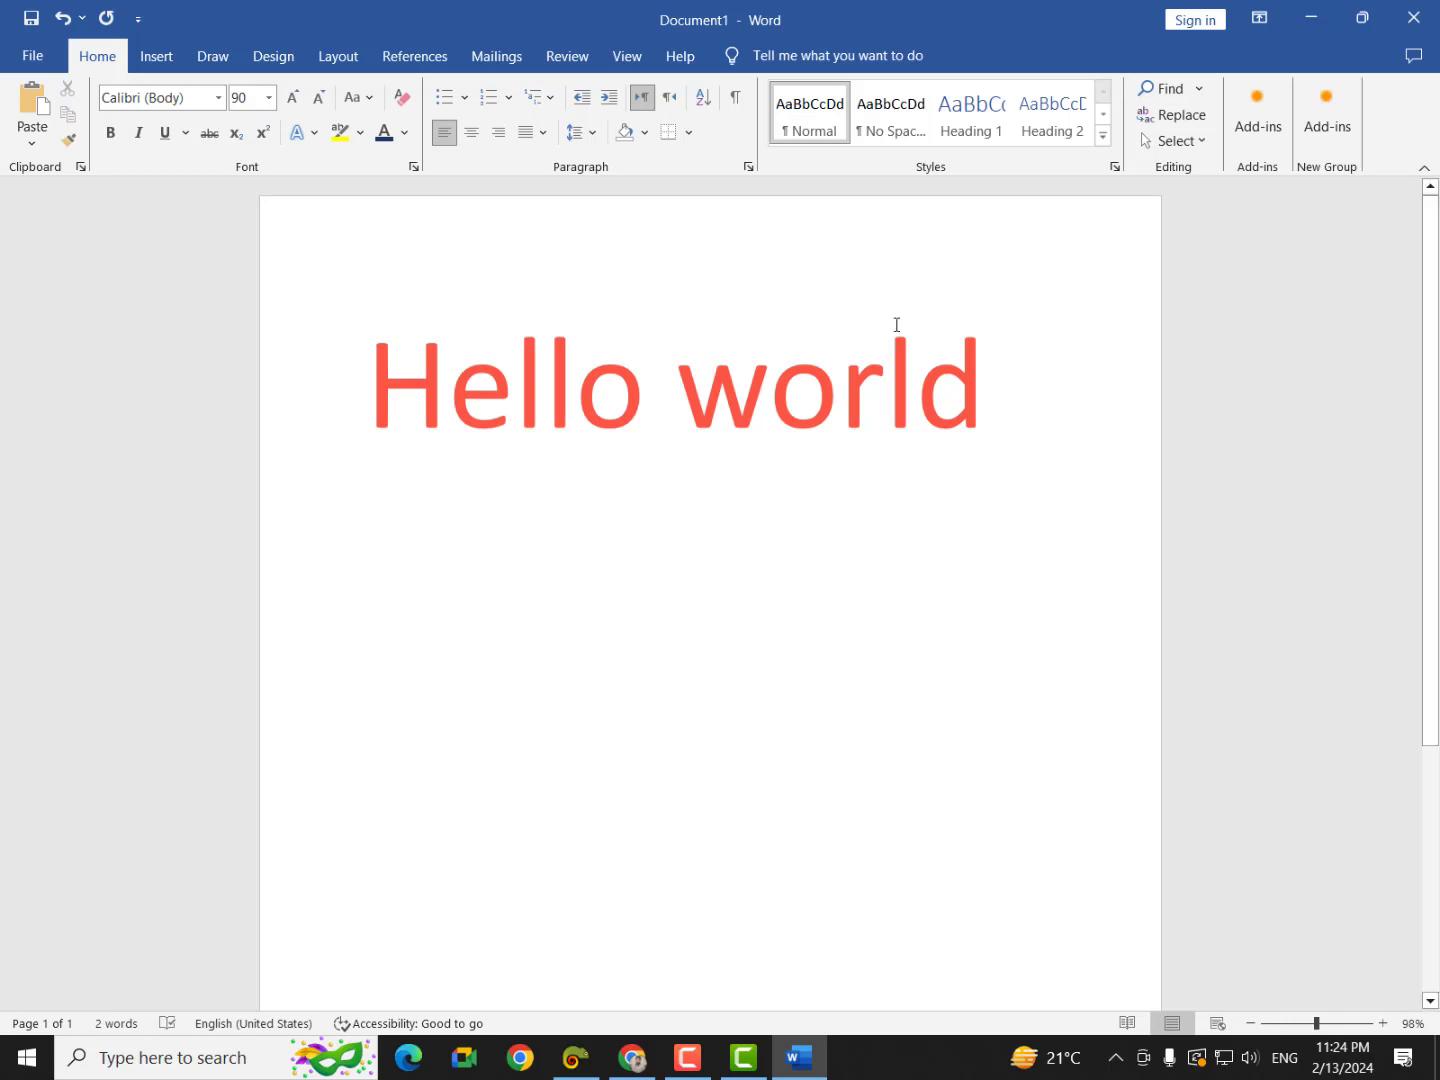
Step: Recolor only the word "world" with the darkest blue-gray theme shade and undo the recoloring
{"action": "left_click", "coordinate": [1011, 408]}
{"action": "left_click_drag", "start_coordinate": [916, 412], "coordinate": [675, 440]}
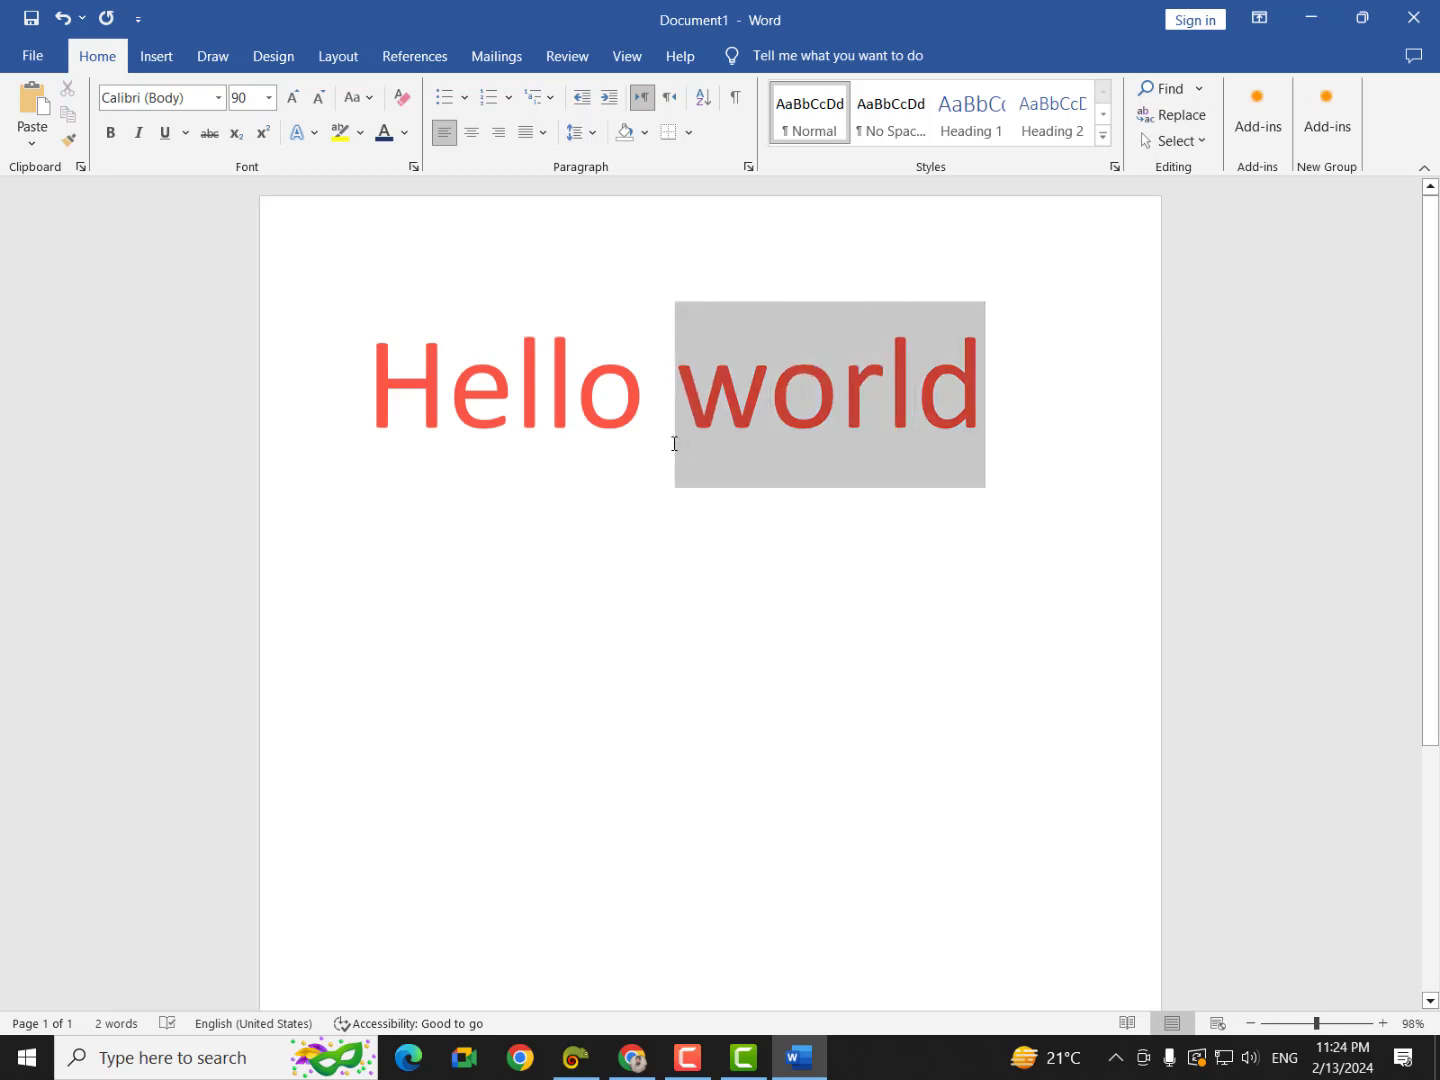
{"action": "left_click", "coordinate": [404, 132]}
{"action": "left_click", "coordinate": [440, 348]}
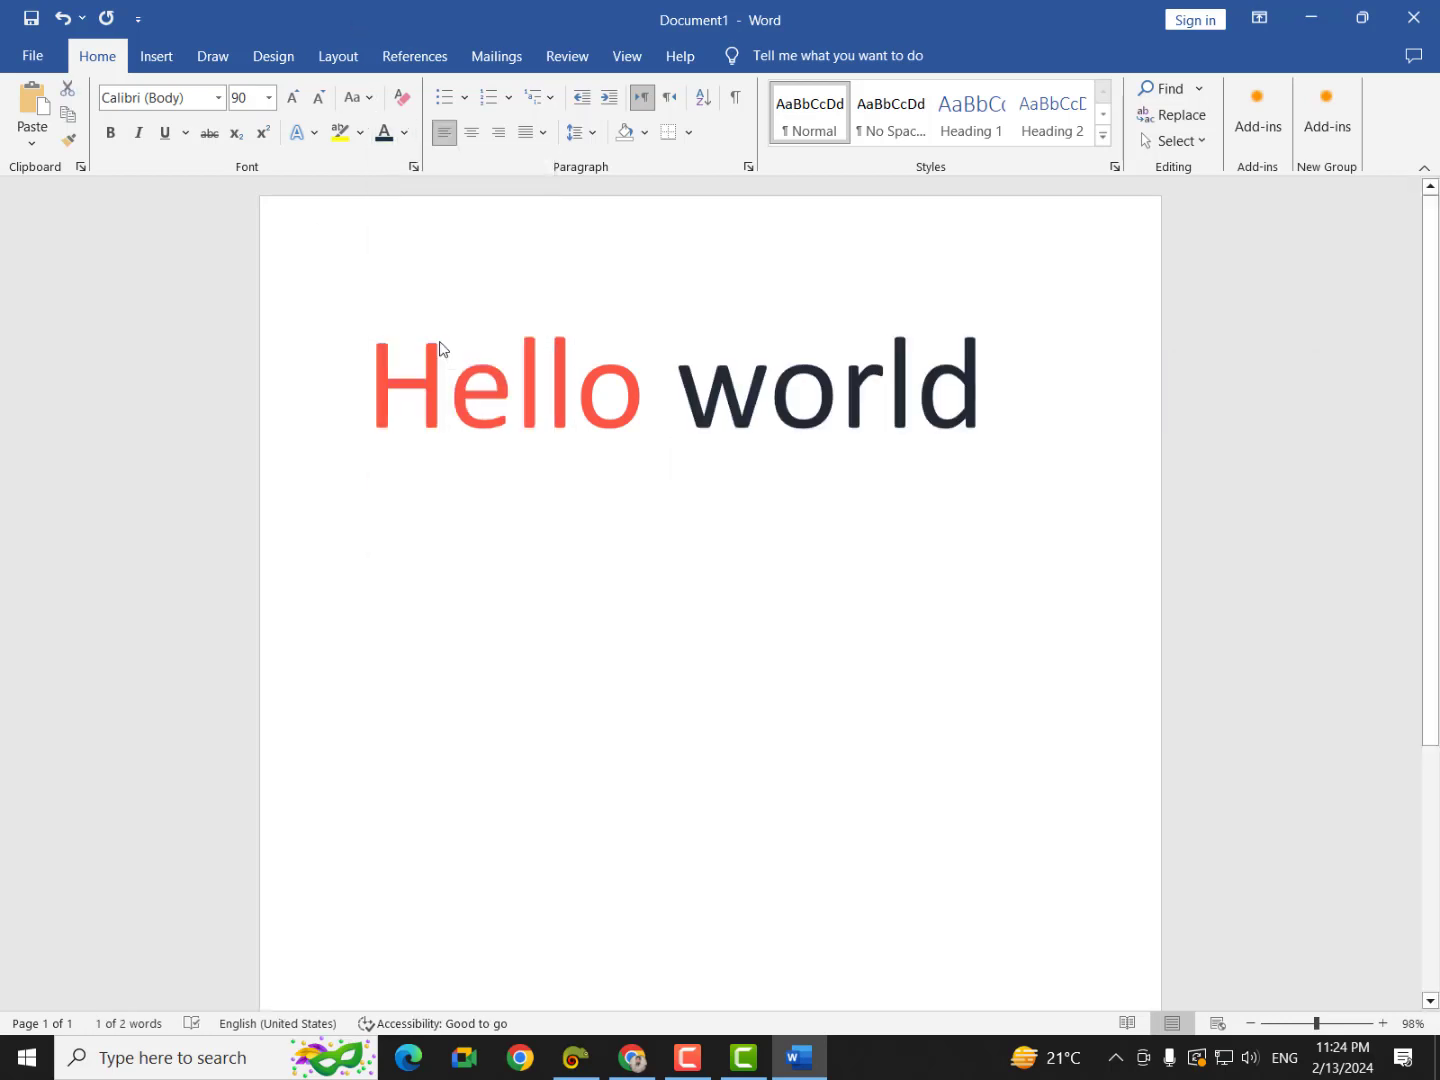
{"action": "left_click", "coordinate": [995, 671]}
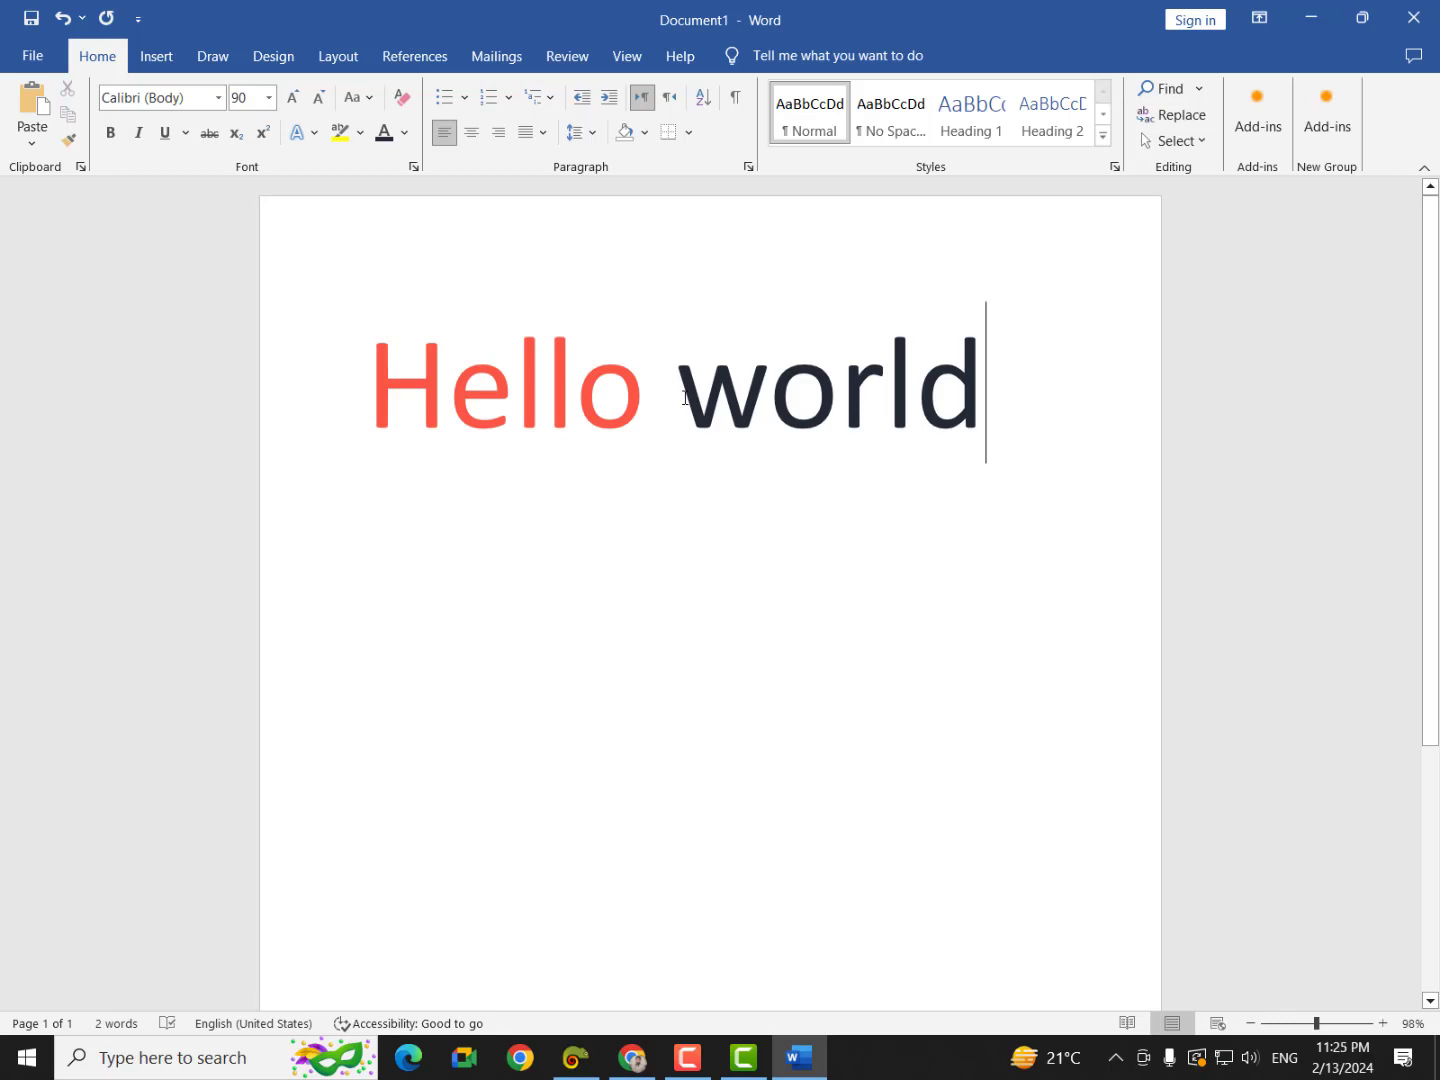
{"action": "key", "text": "ctrl+z"}
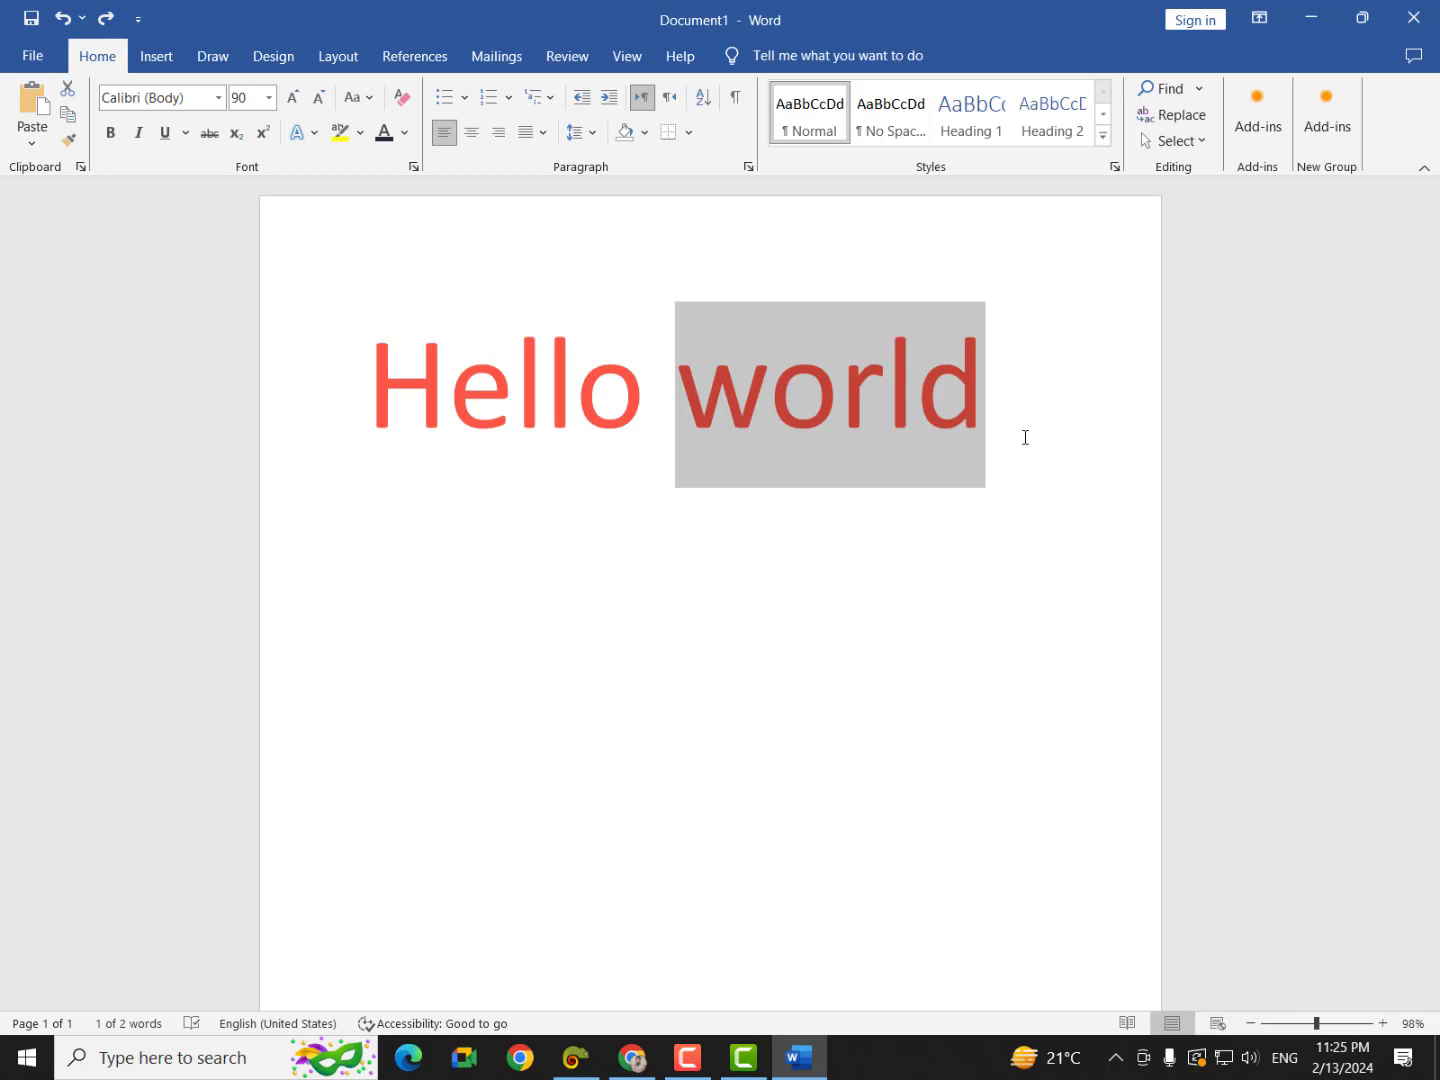
Step: Add a new line below "Hello world" with the word "Pakistan"
{"action": "left_click", "coordinate": [971, 585]}
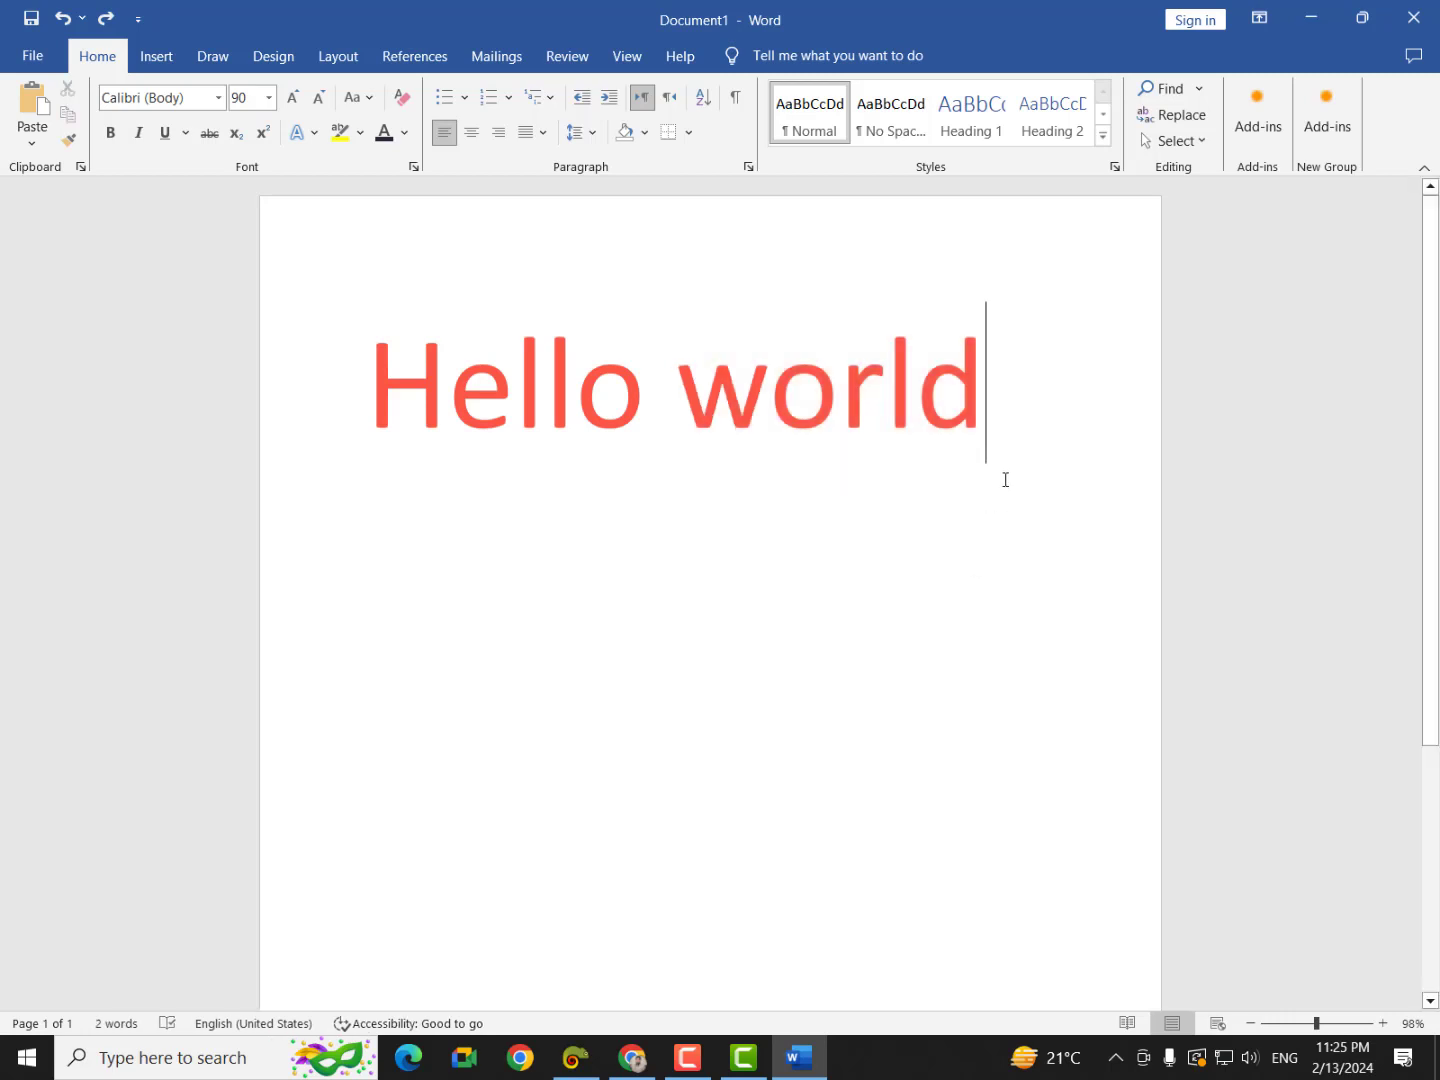
{"action": "key", "text": "Return"}
{"action": "type", "text": "Pa"}
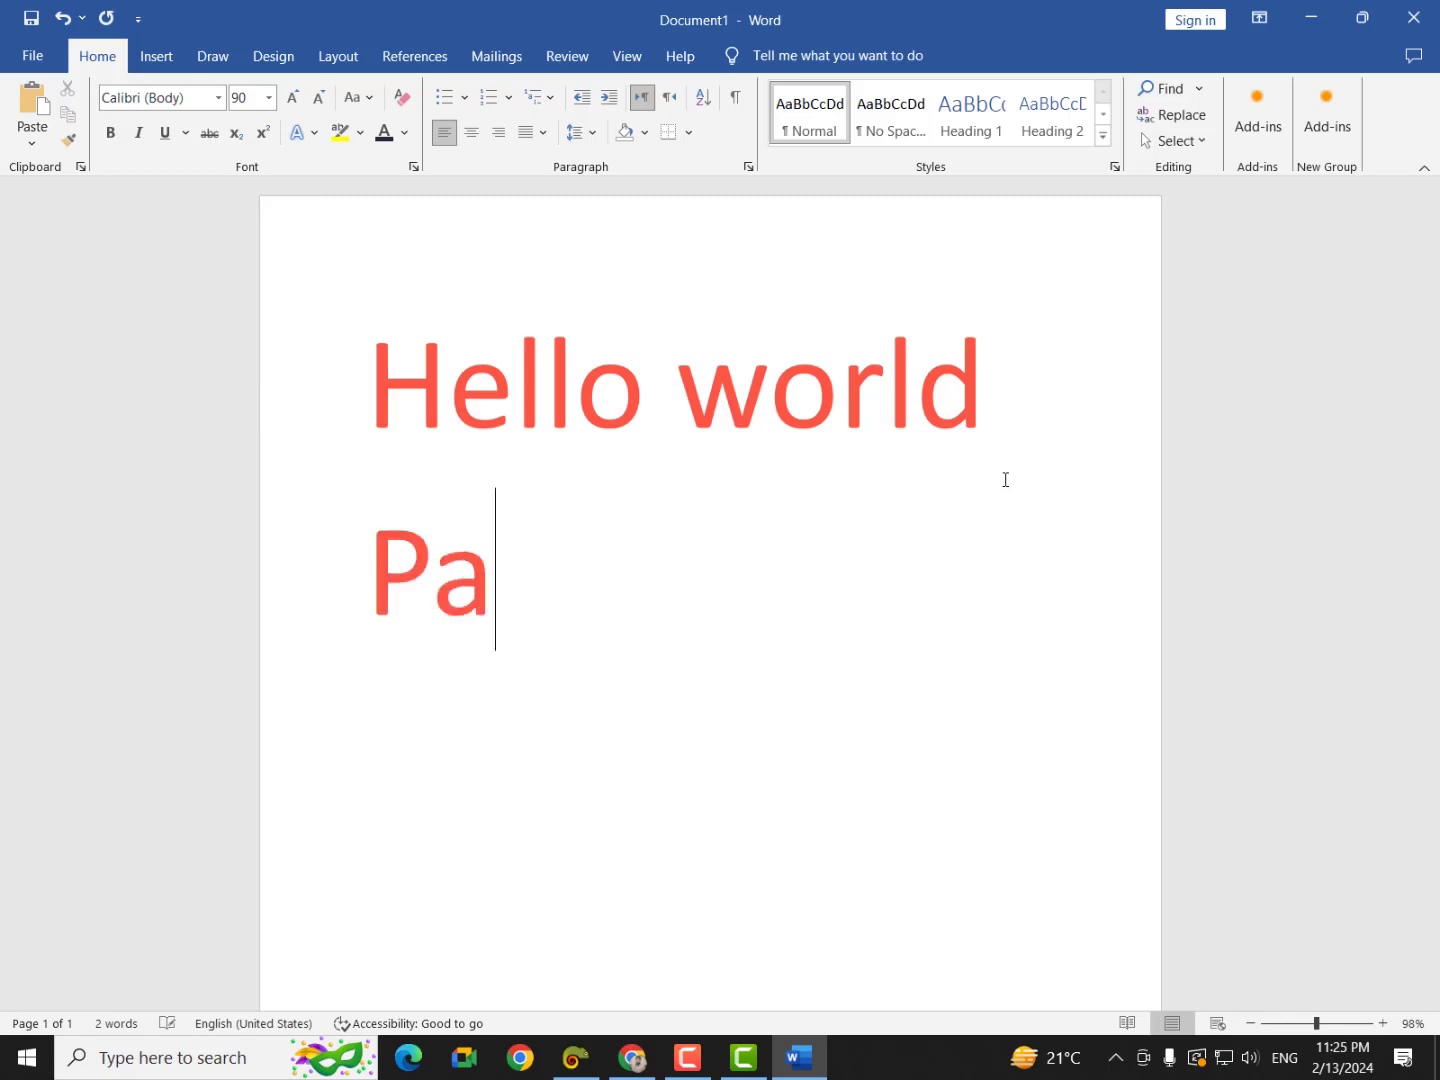
{"action": "type", "text": "kistan"}
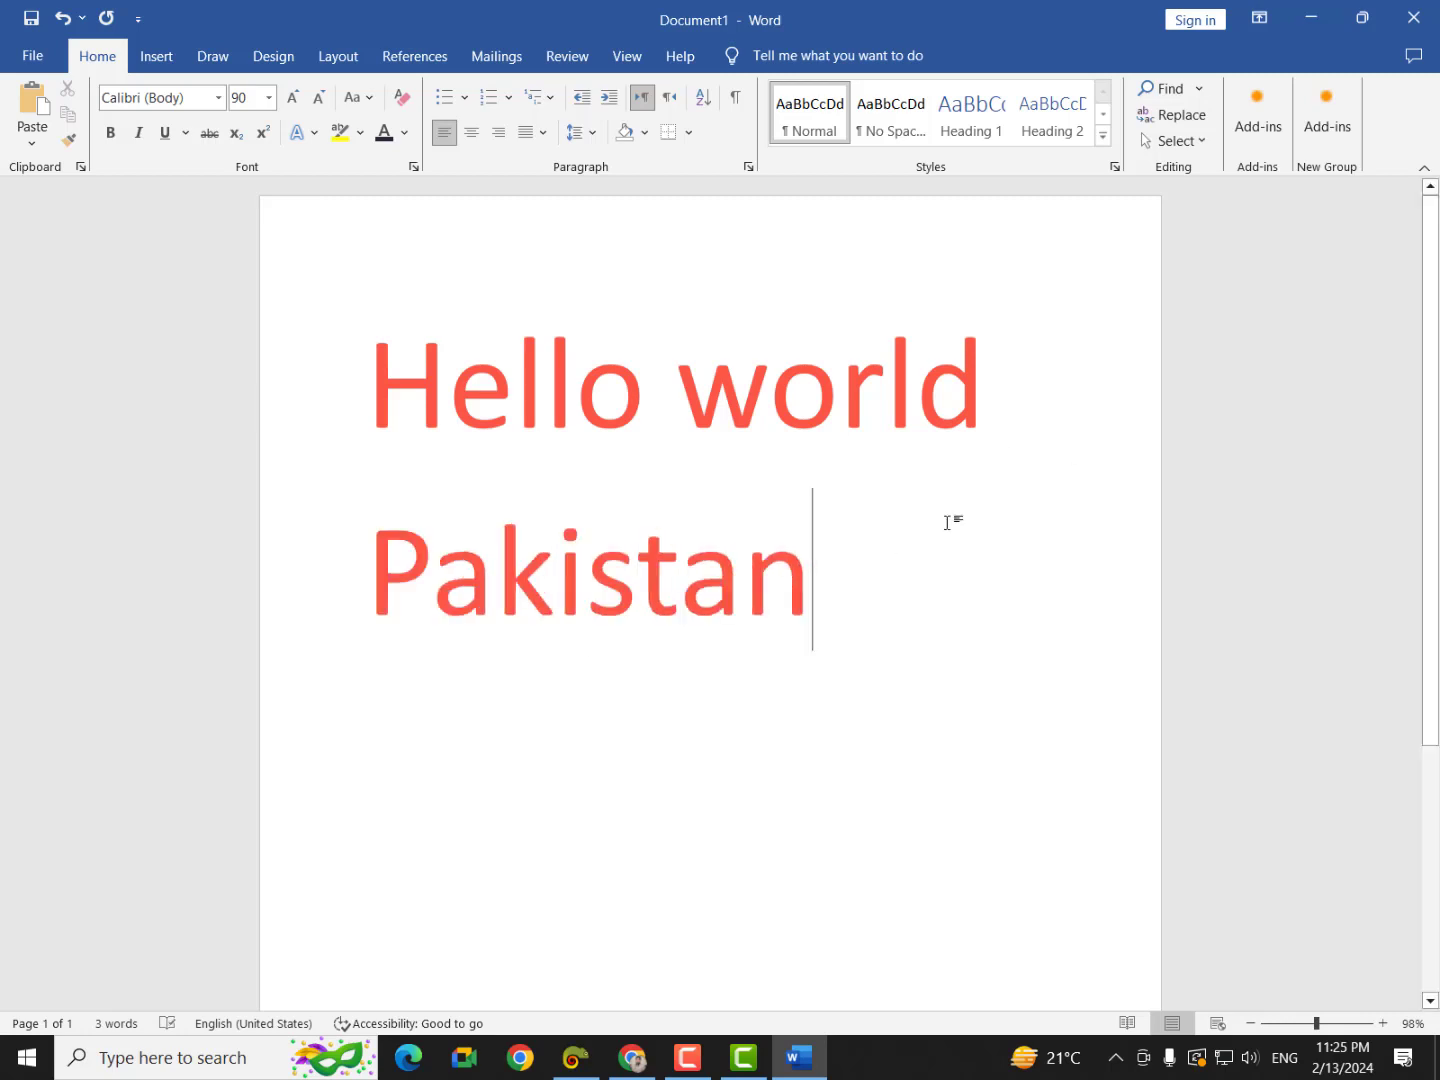
Step: Convert the word "Pakistan" to UPPERCASE and make it bold
{"action": "left_click_drag", "start_coordinate": [812, 585], "coordinate": [372, 592]}
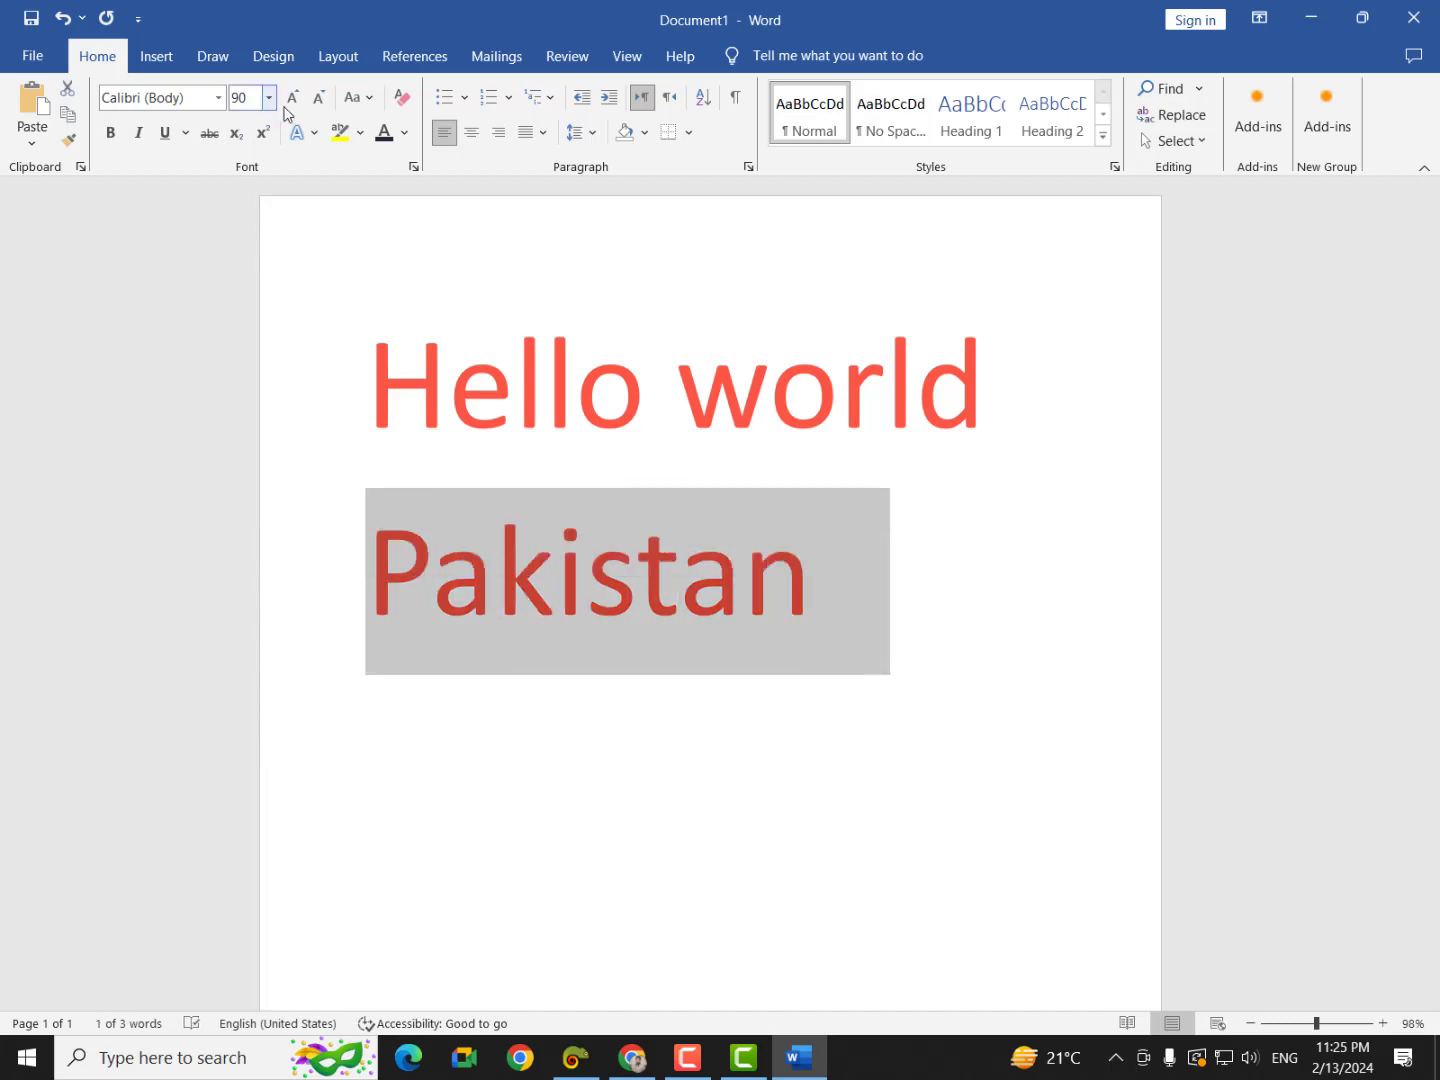
{"action": "left_click", "coordinate": [363, 104]}
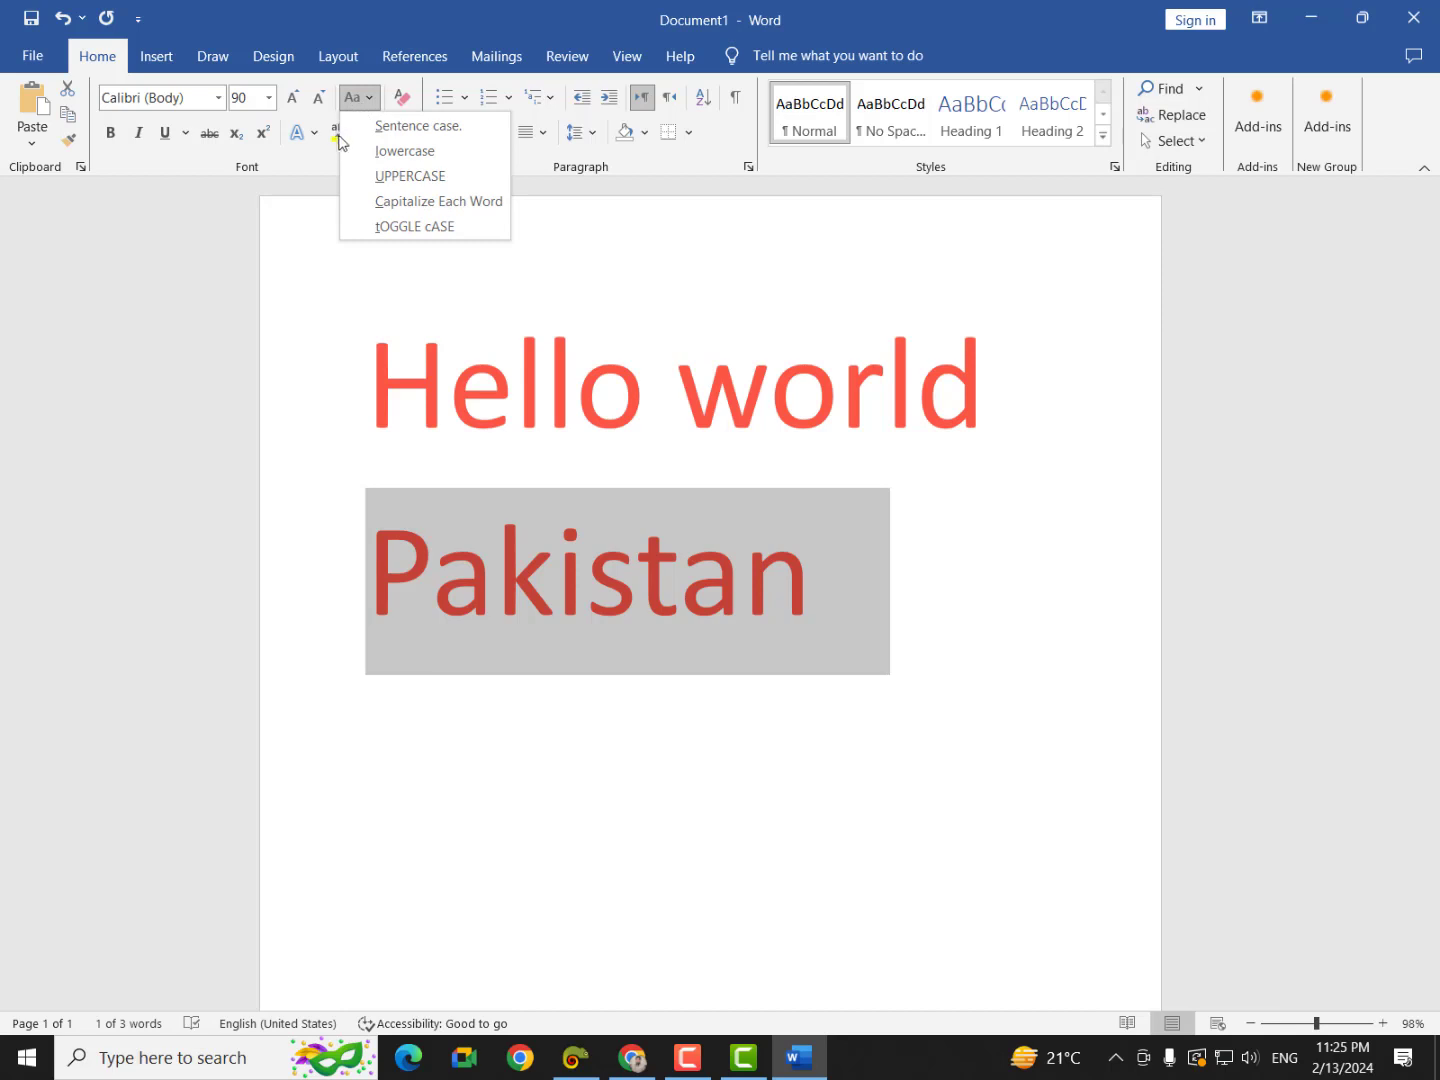
{"action": "left_click", "coordinate": [377, 176]}
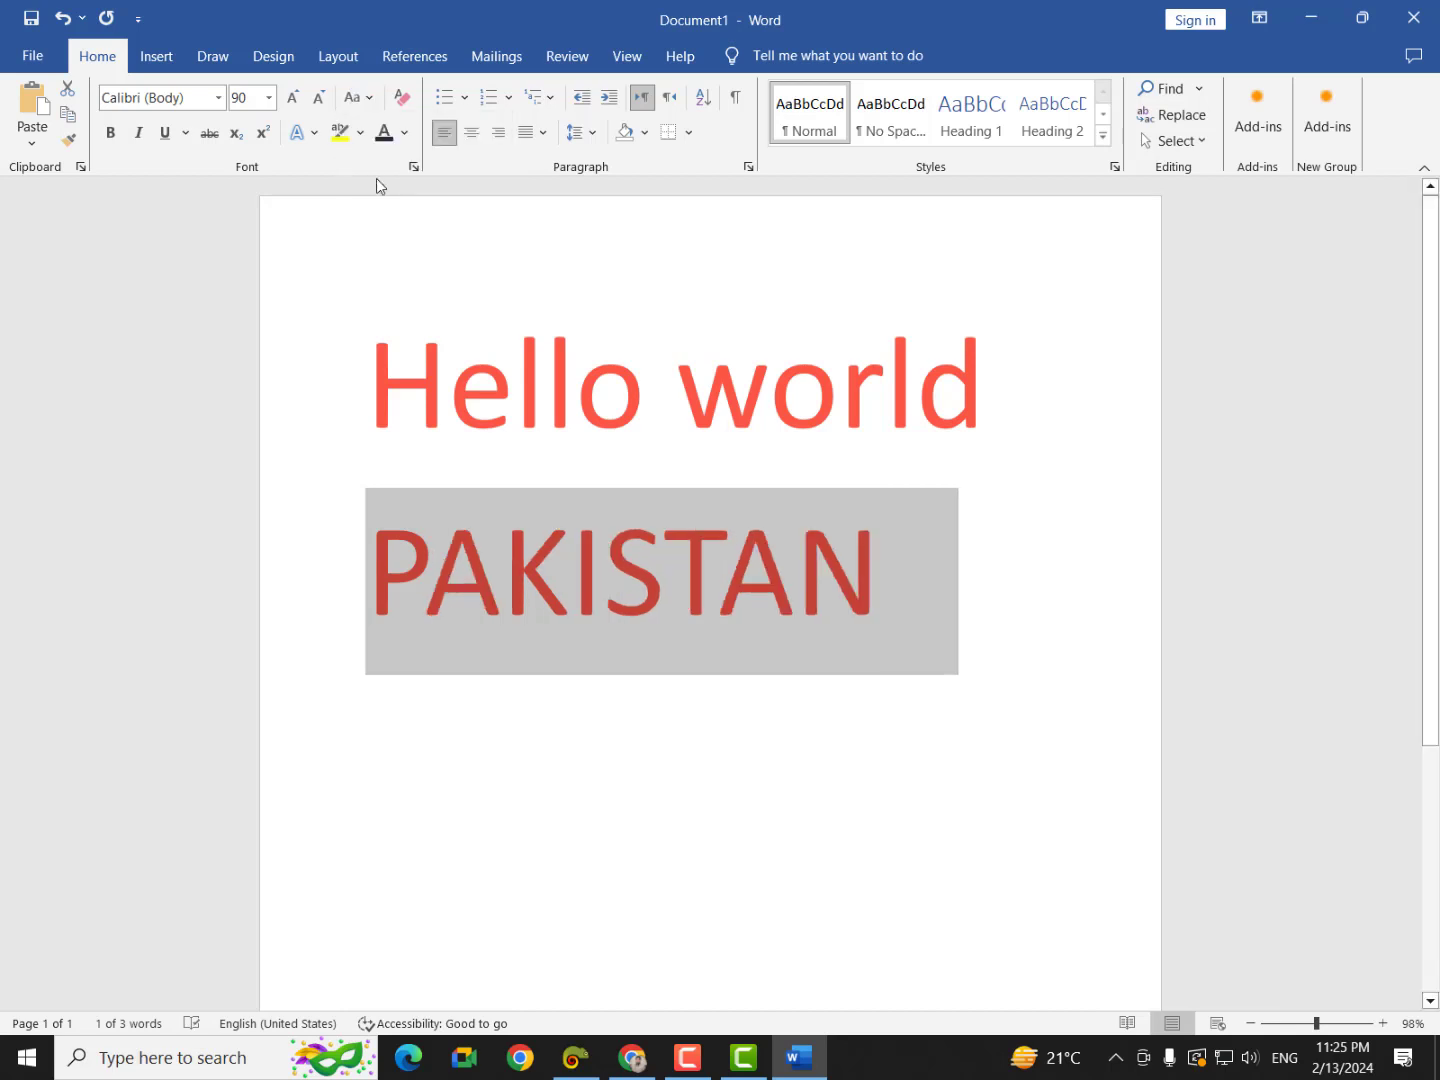
{"action": "left_click", "coordinate": [106, 143]}
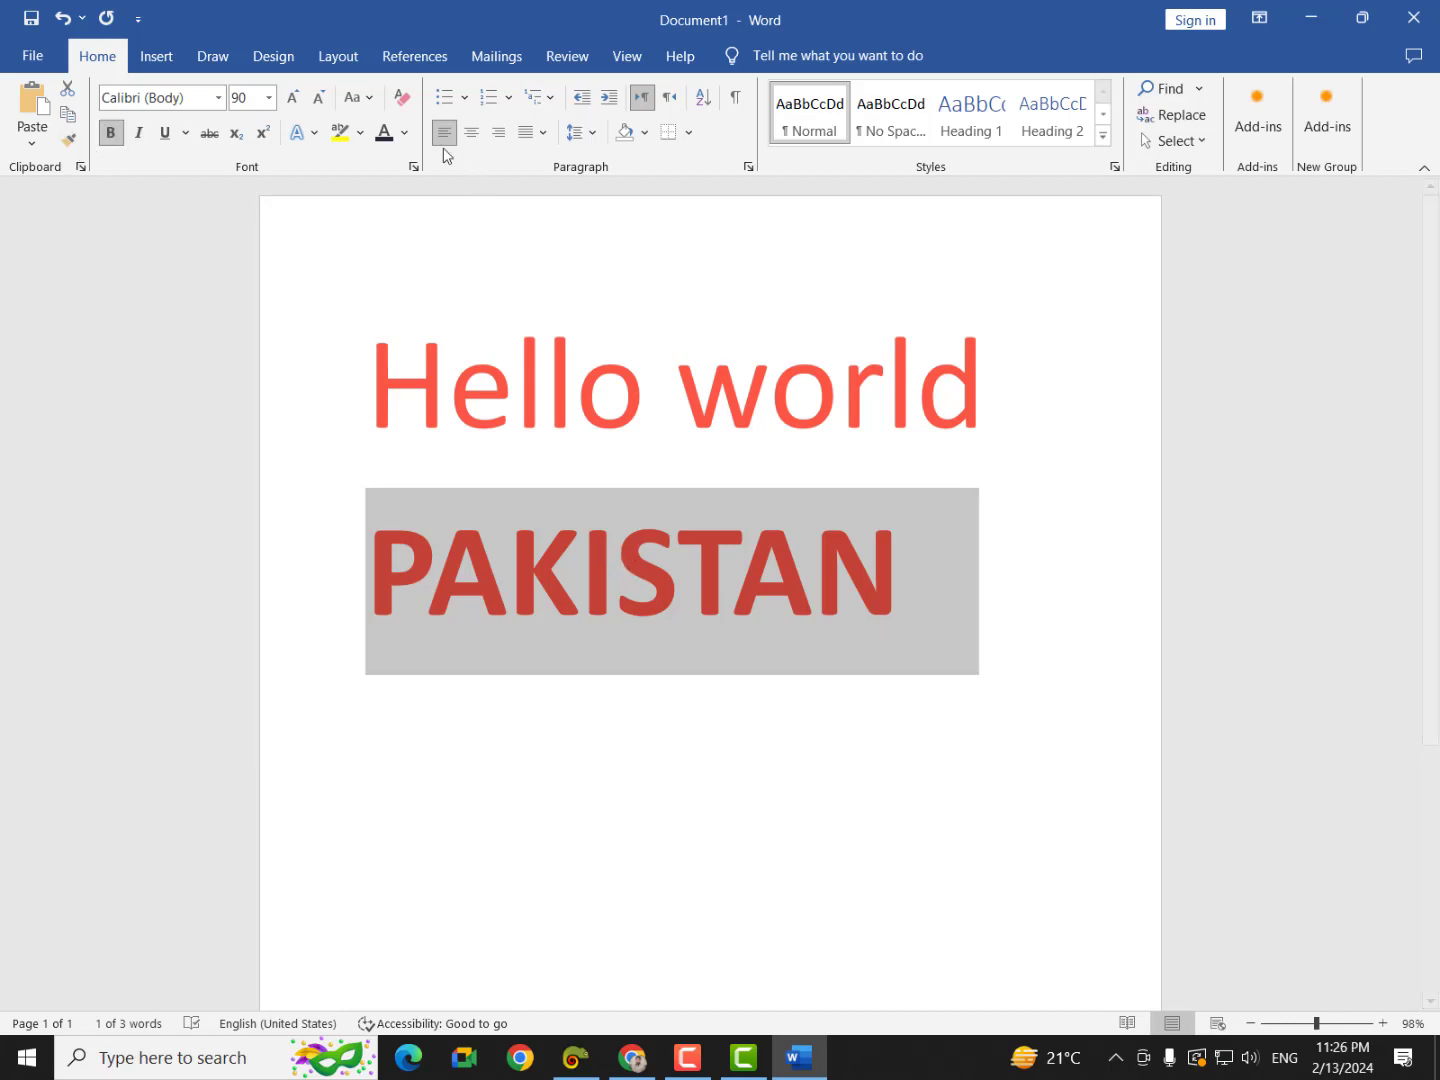
Step: Try a gradient fill on the word PAKISTAN through the Format Text Effects options, close them and undo the fill
{"action": "left_click", "coordinate": [406, 133]}
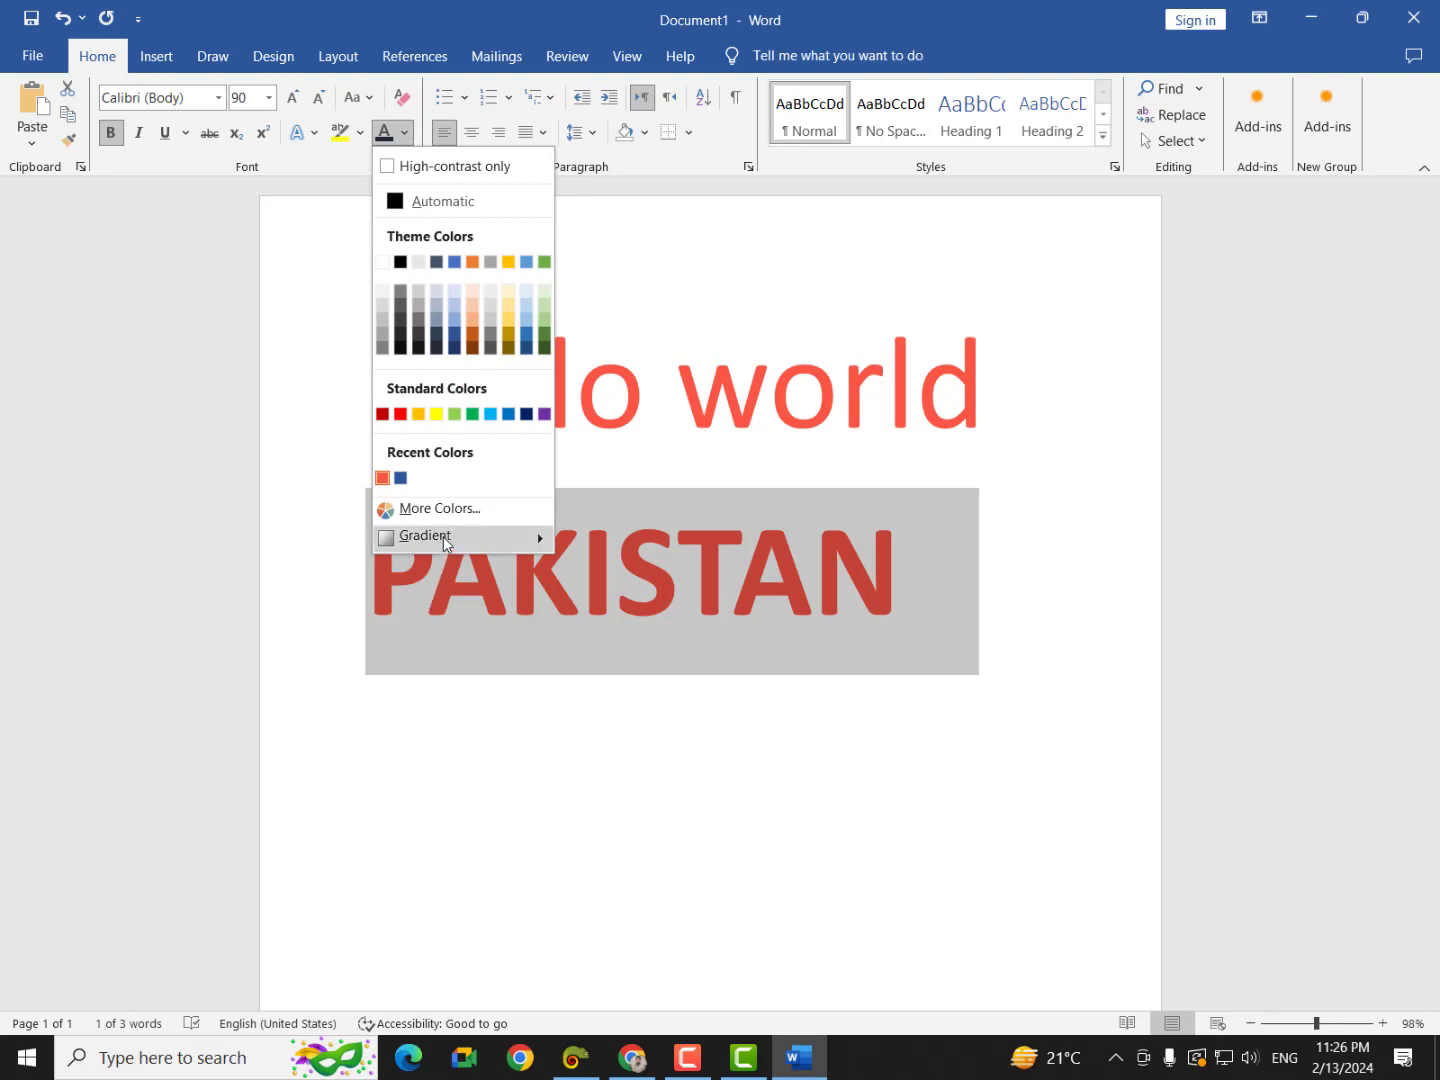
{"action": "mouse_move", "coordinate": [446, 543]}
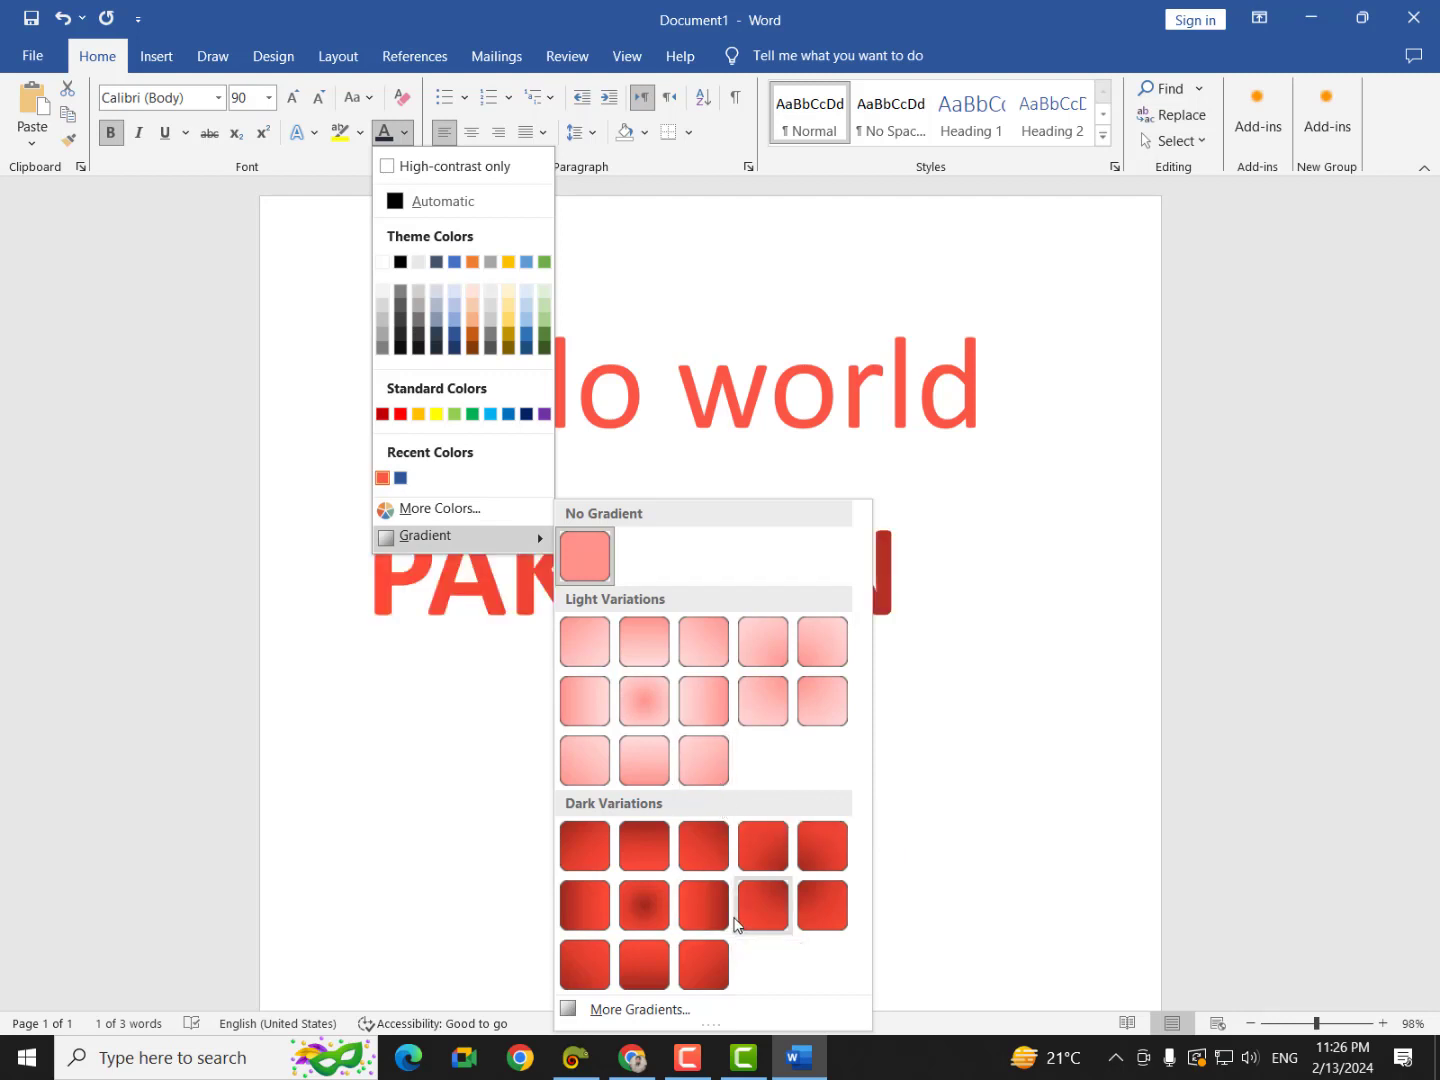
{"action": "left_click", "coordinate": [667, 1011]}
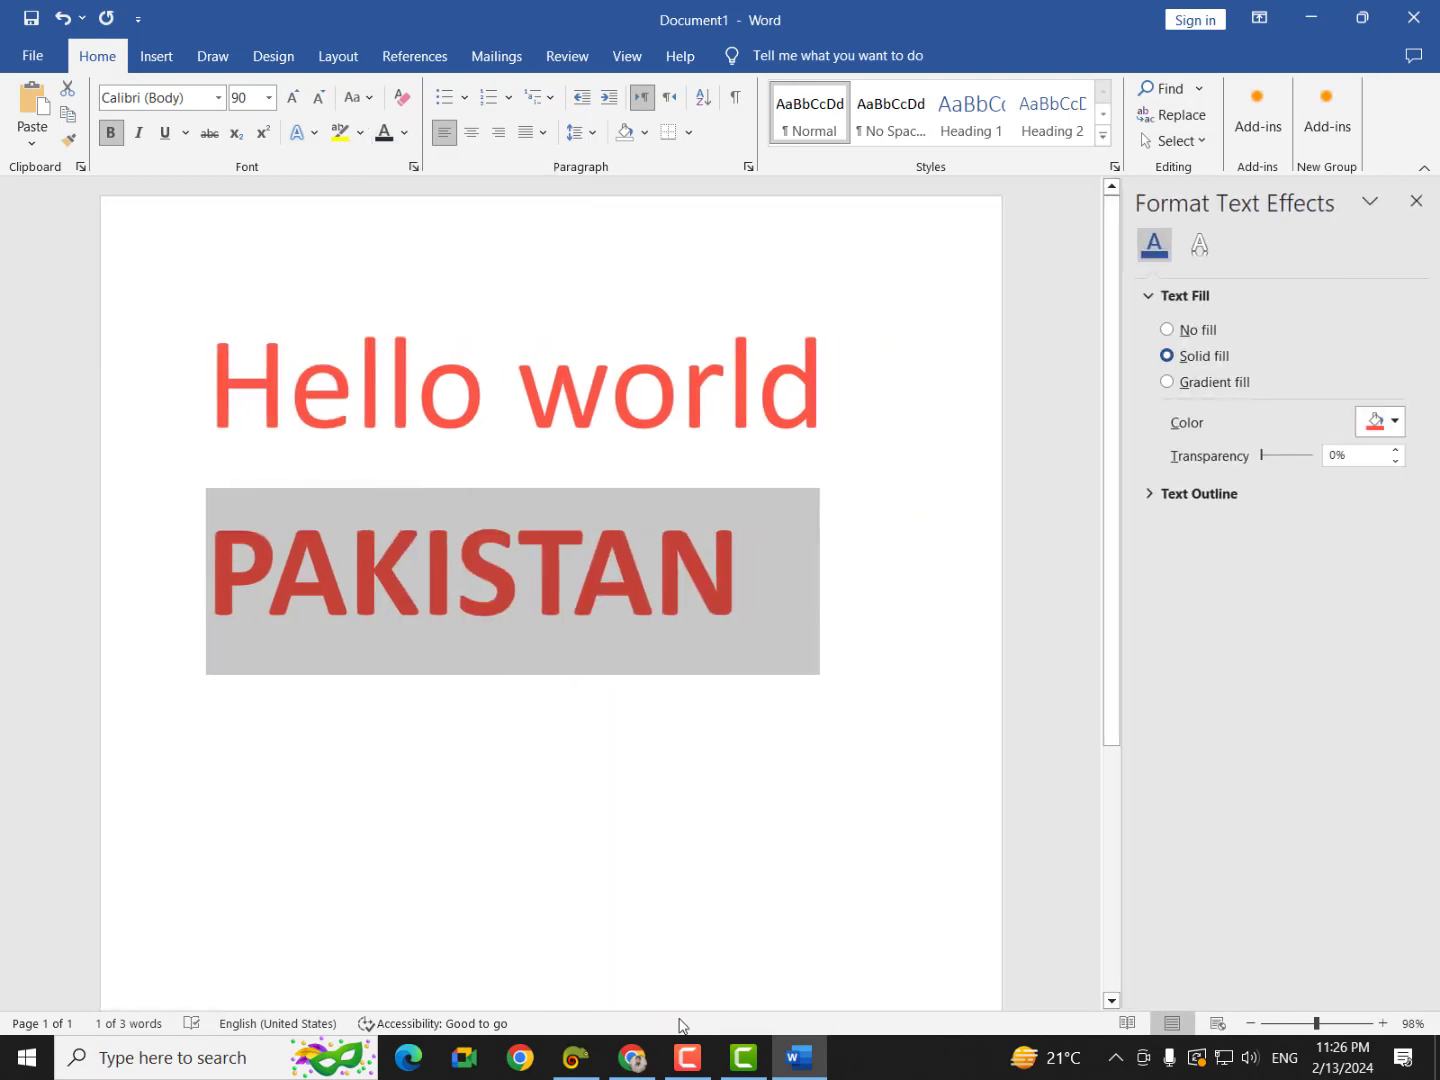
{"action": "left_click", "coordinate": [1165, 383]}
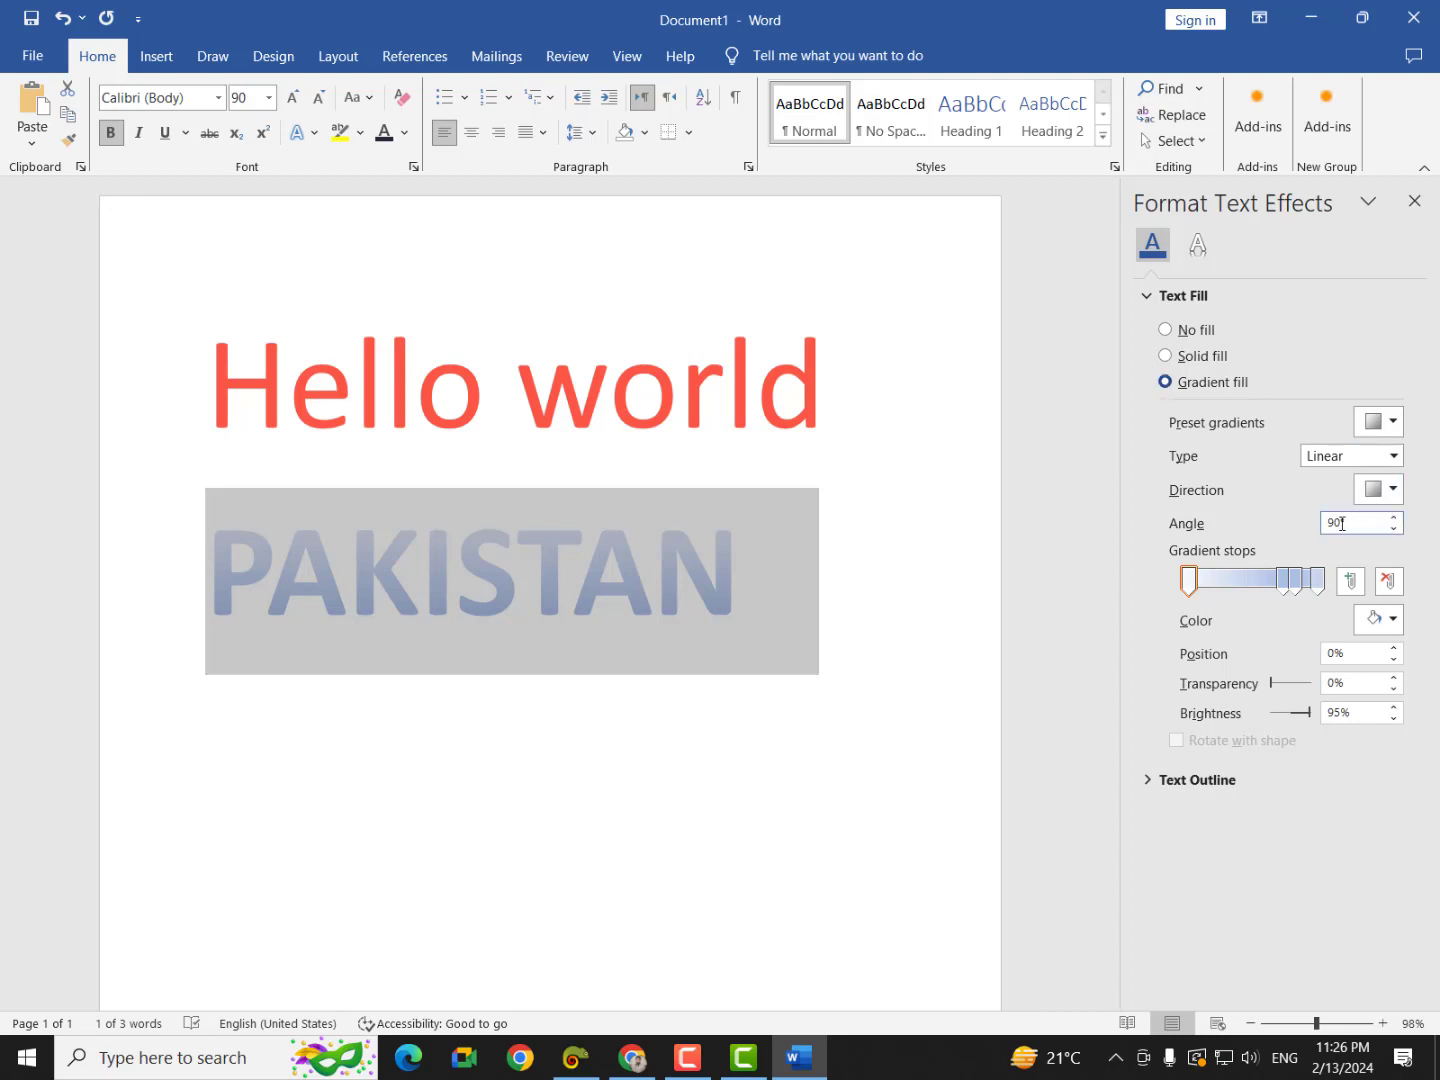
{"action": "left_click", "coordinate": [1413, 200]}
{"action": "key", "text": "ctrl+z"}
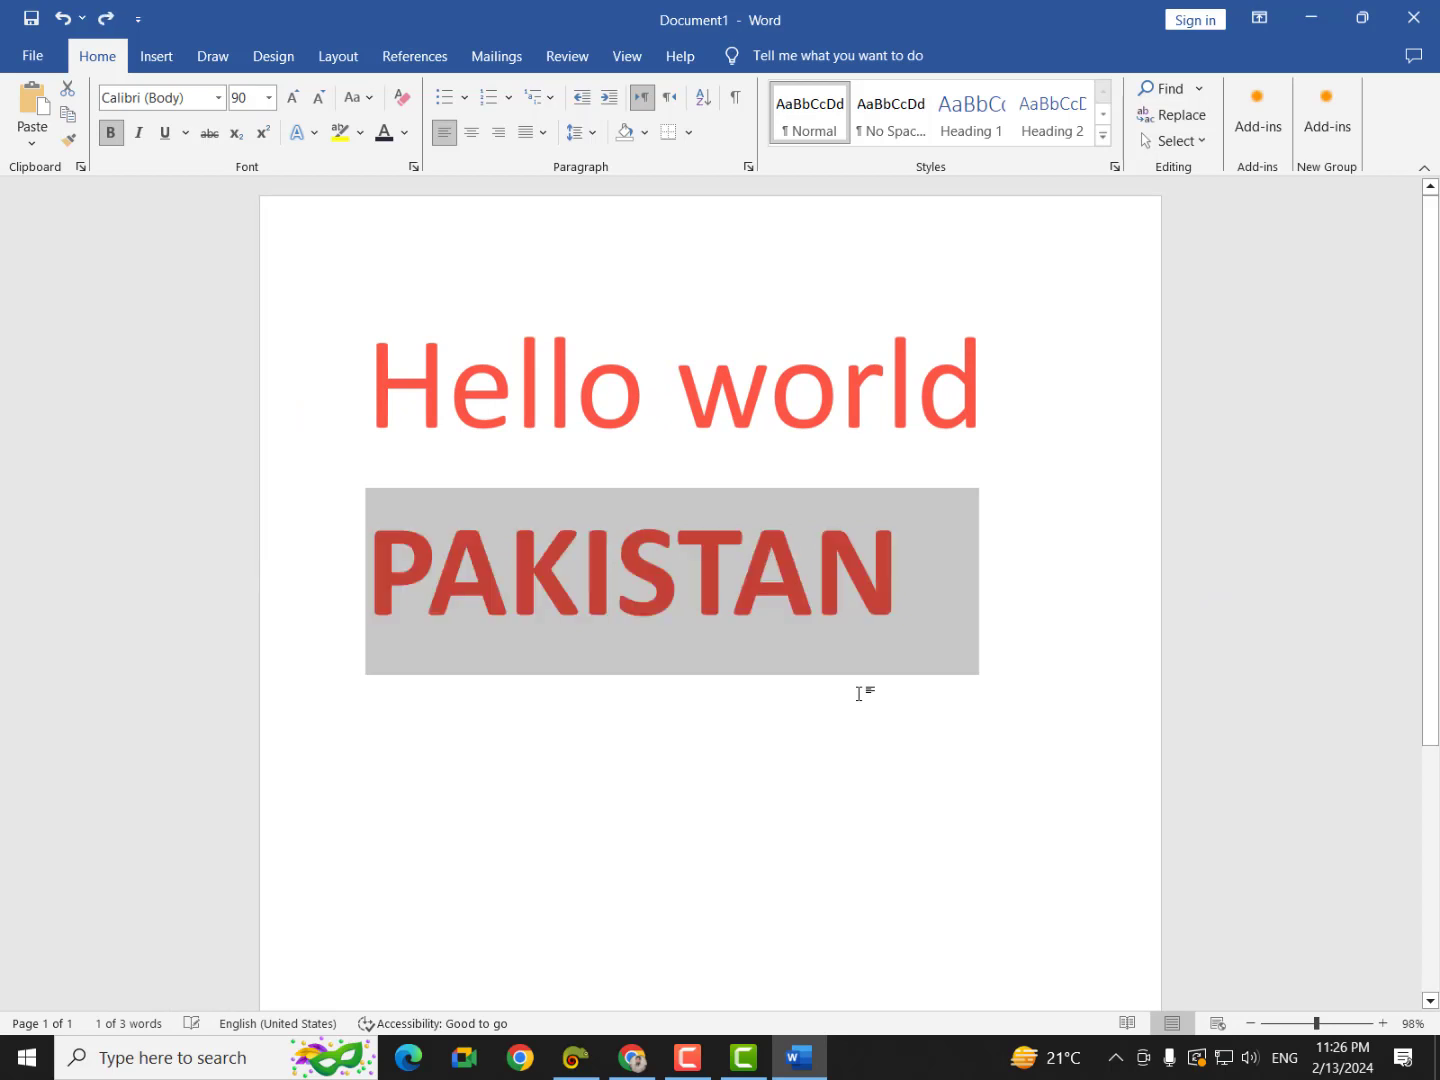
{"action": "left_click", "coordinate": [947, 700]}
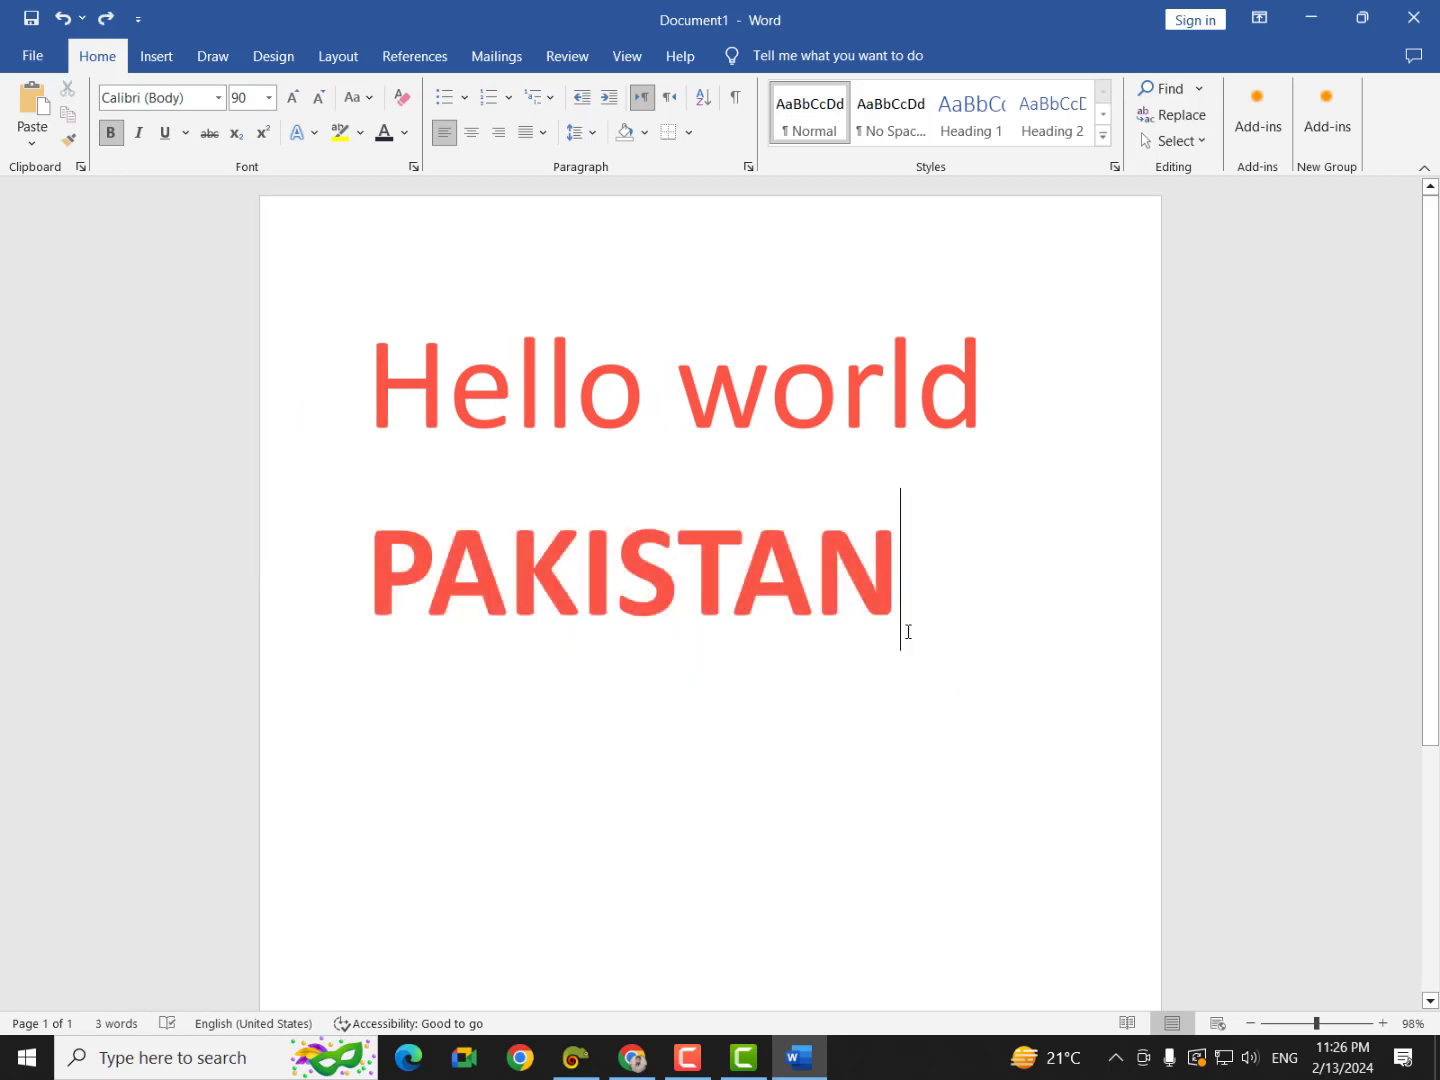
Step: Try a gradient fill on the word PAKISTAN and move its two middle gradient stops to 51% and 76%
{"action": "left_click_drag", "start_coordinate": [906, 606], "coordinate": [332, 622]}
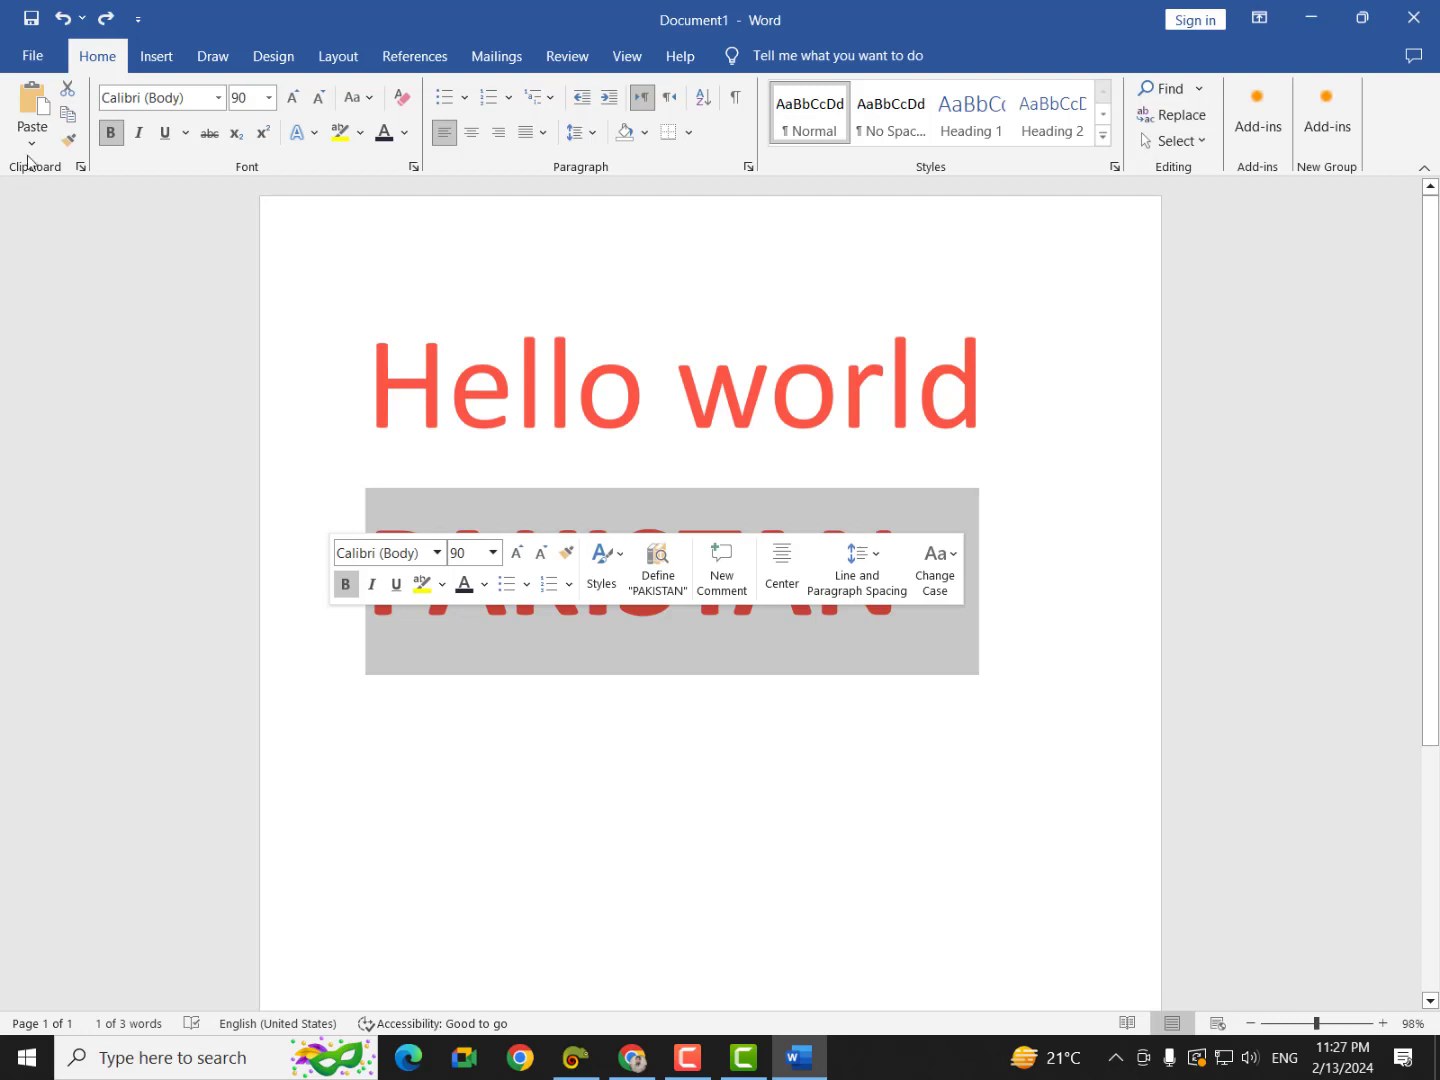
{"action": "left_click", "coordinate": [405, 134]}
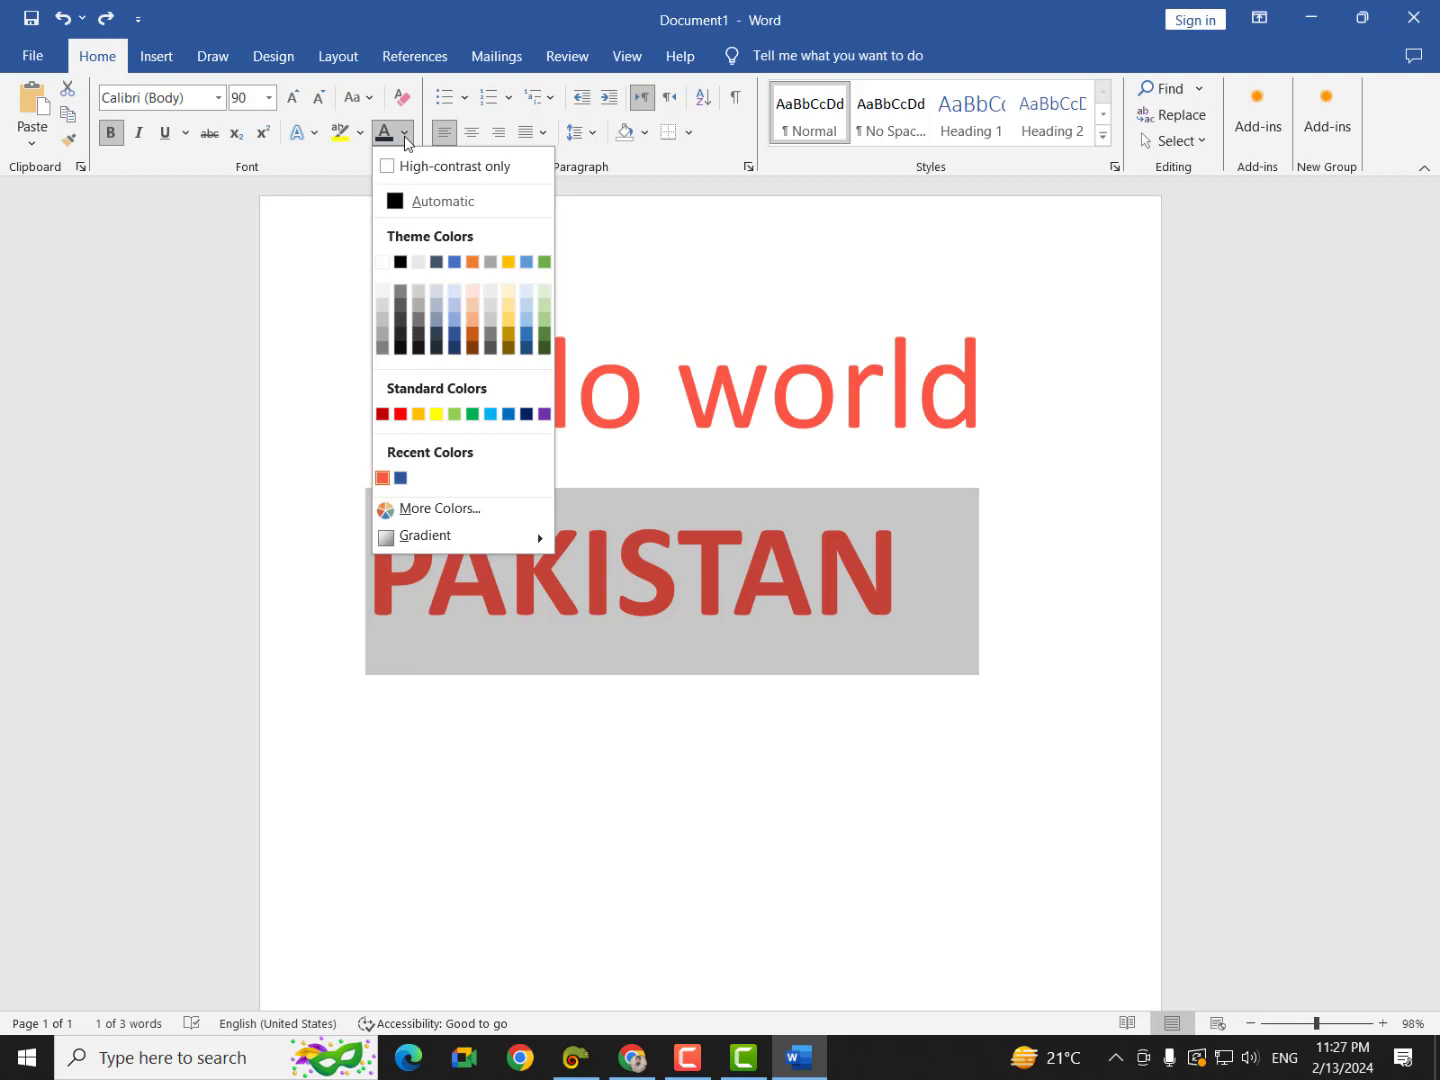
{"action": "mouse_move", "coordinate": [425, 540]}
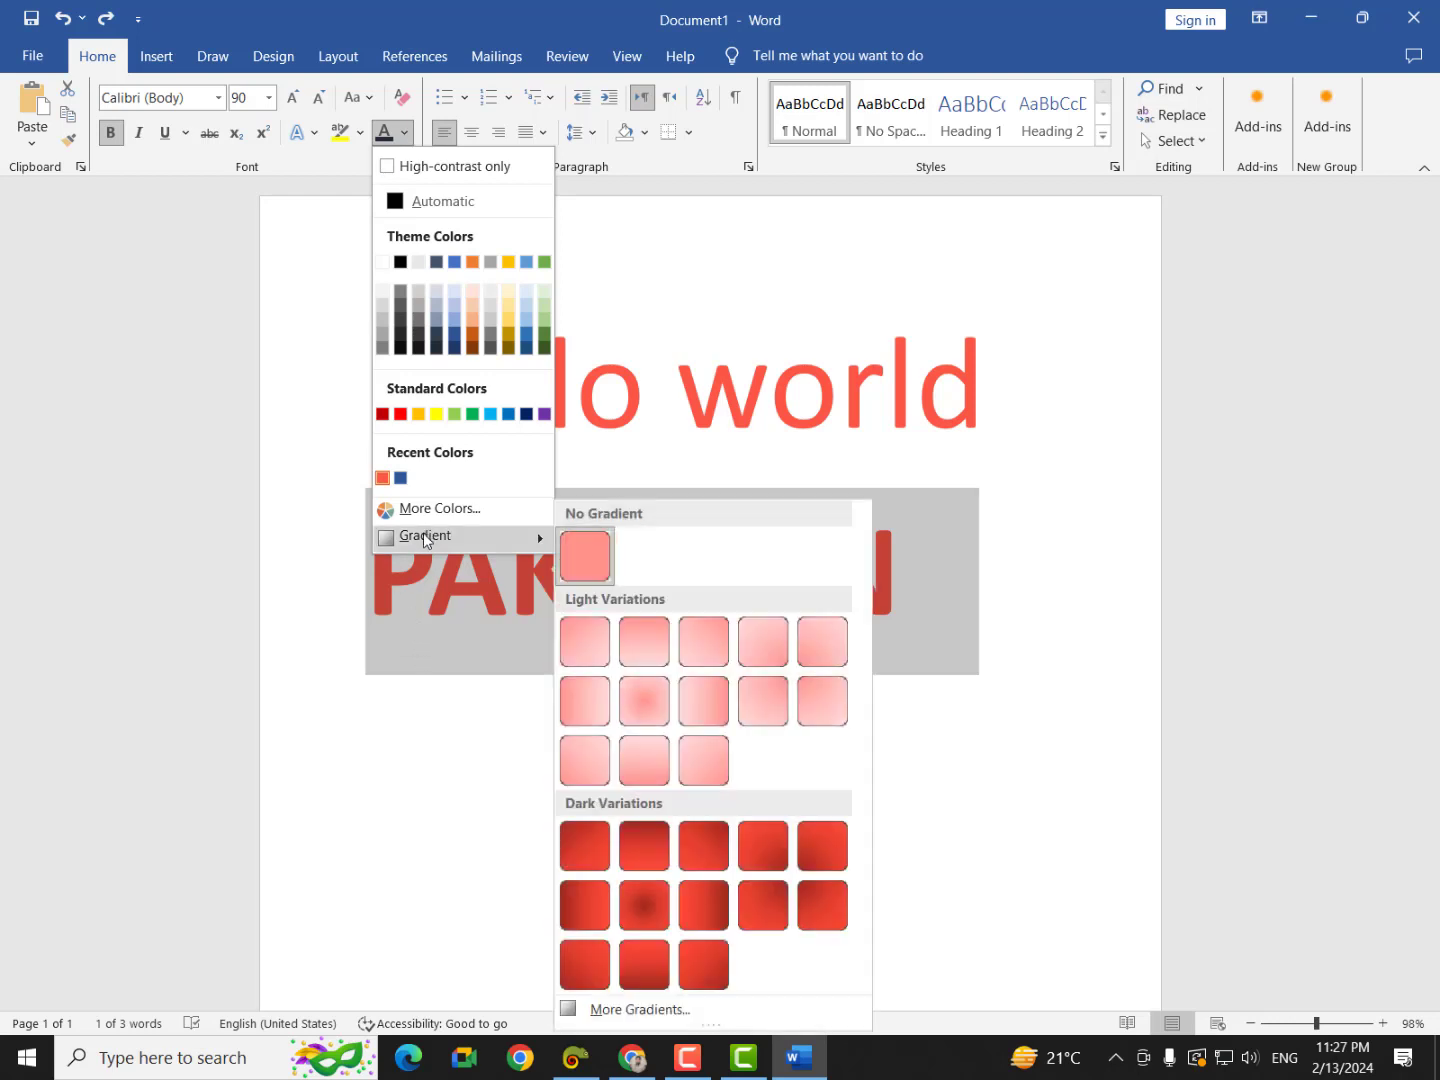
{"action": "left_click", "coordinate": [650, 1010]}
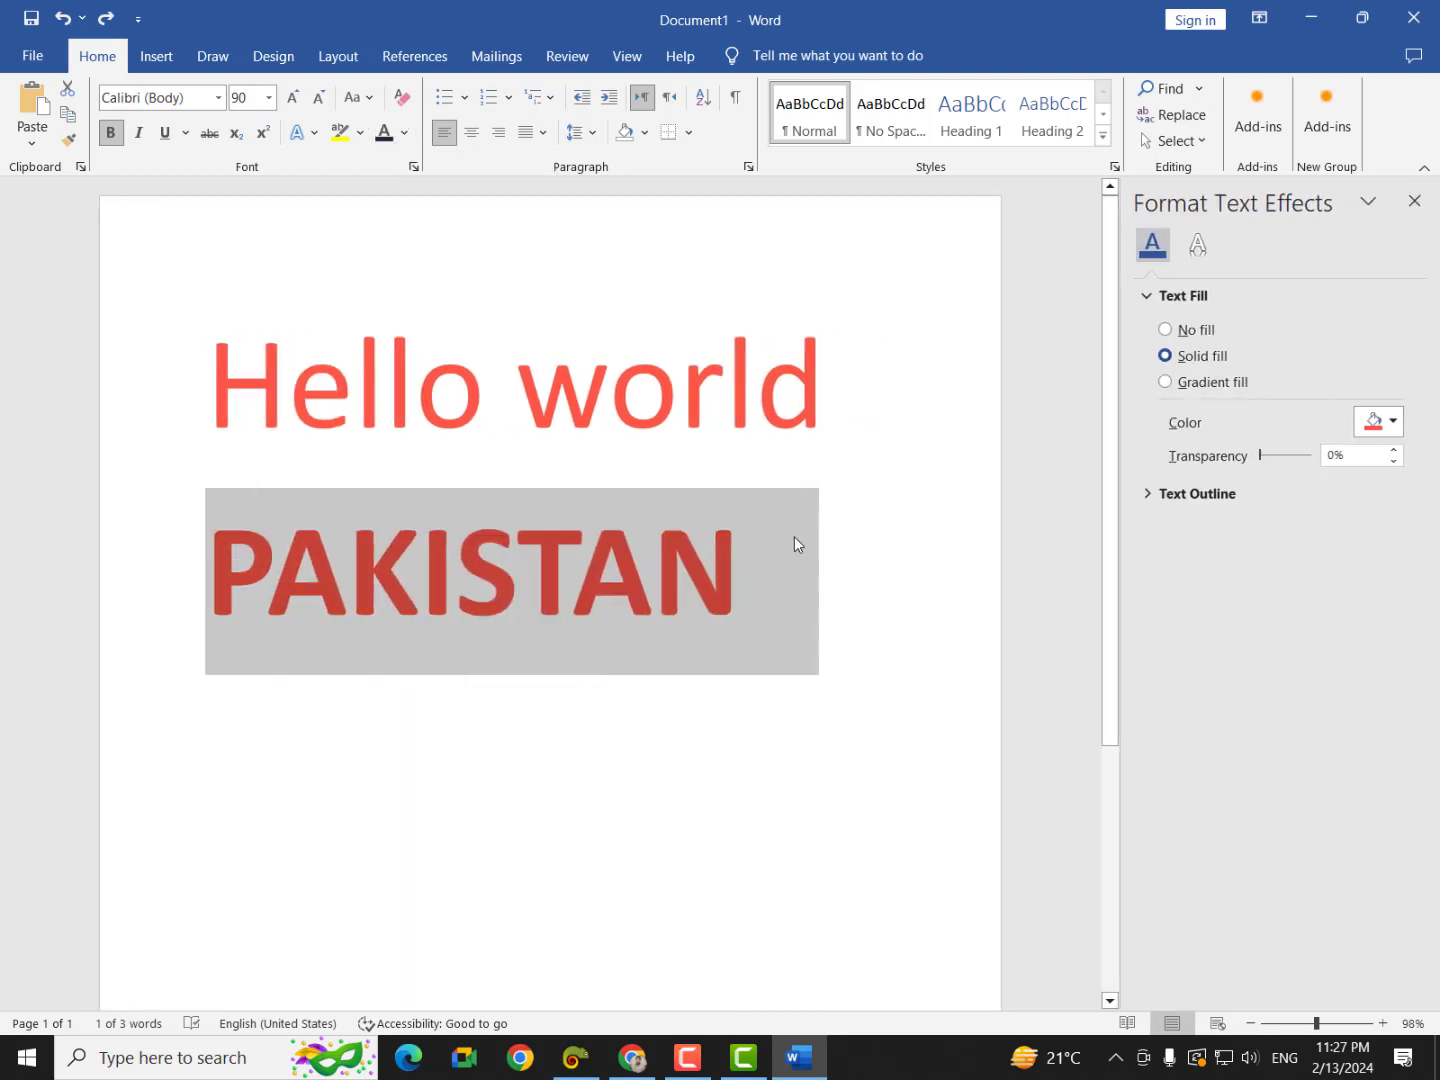
{"action": "left_click", "coordinate": [1165, 383]}
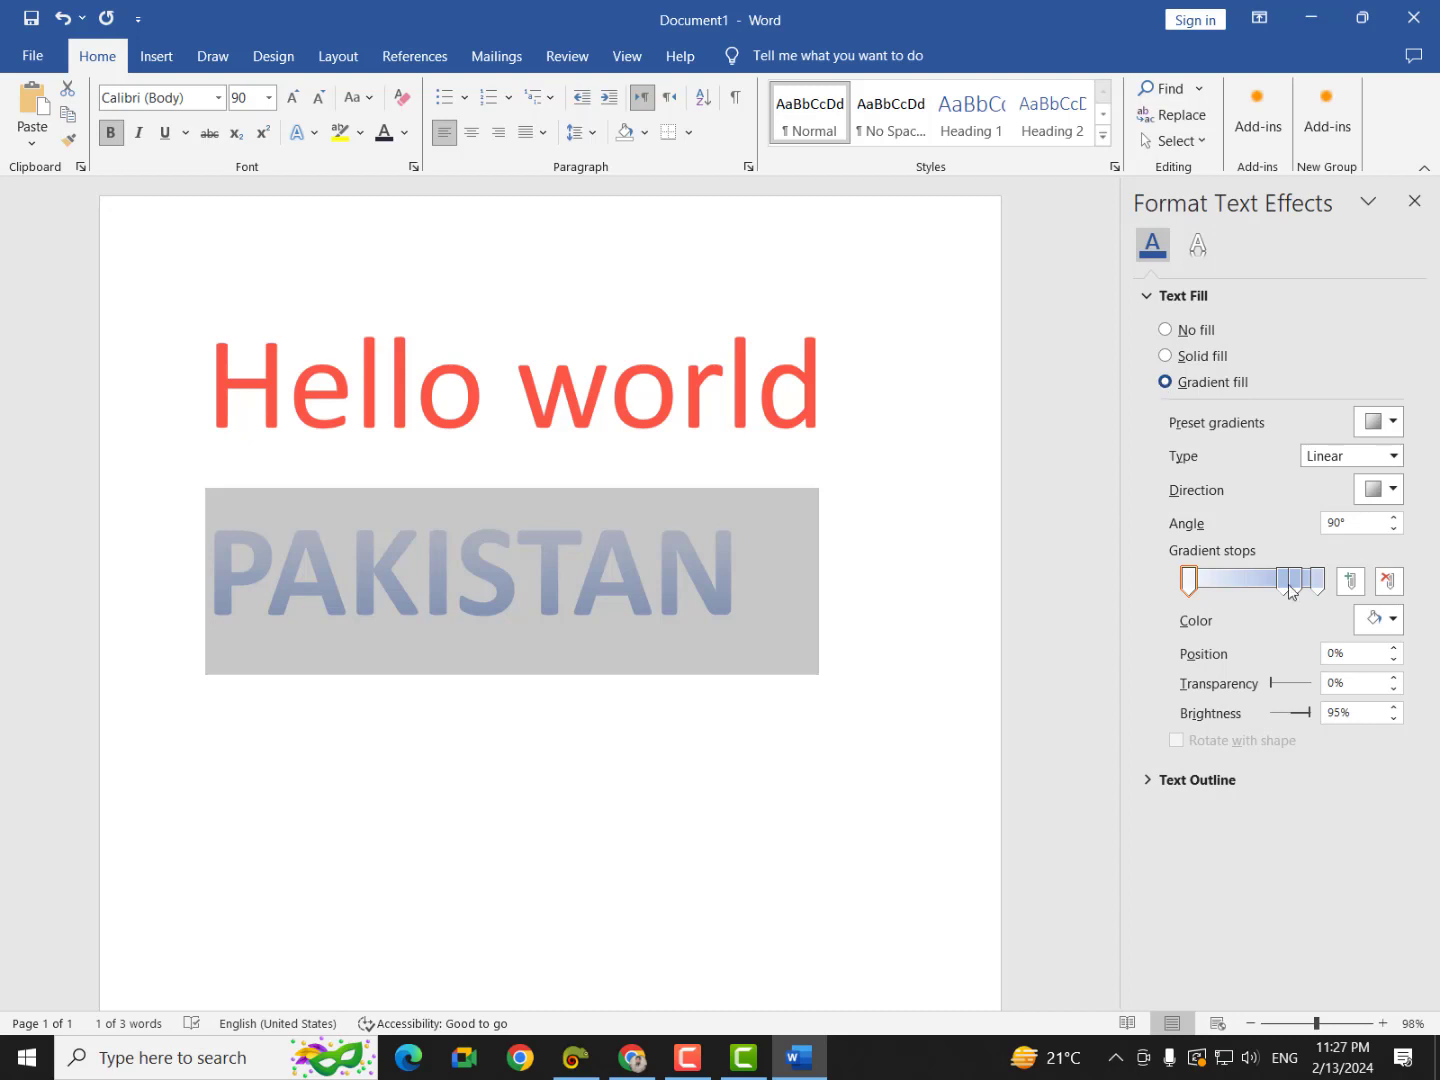
{"action": "left_click_drag", "start_coordinate": [1285, 583], "coordinate": [1254, 592]}
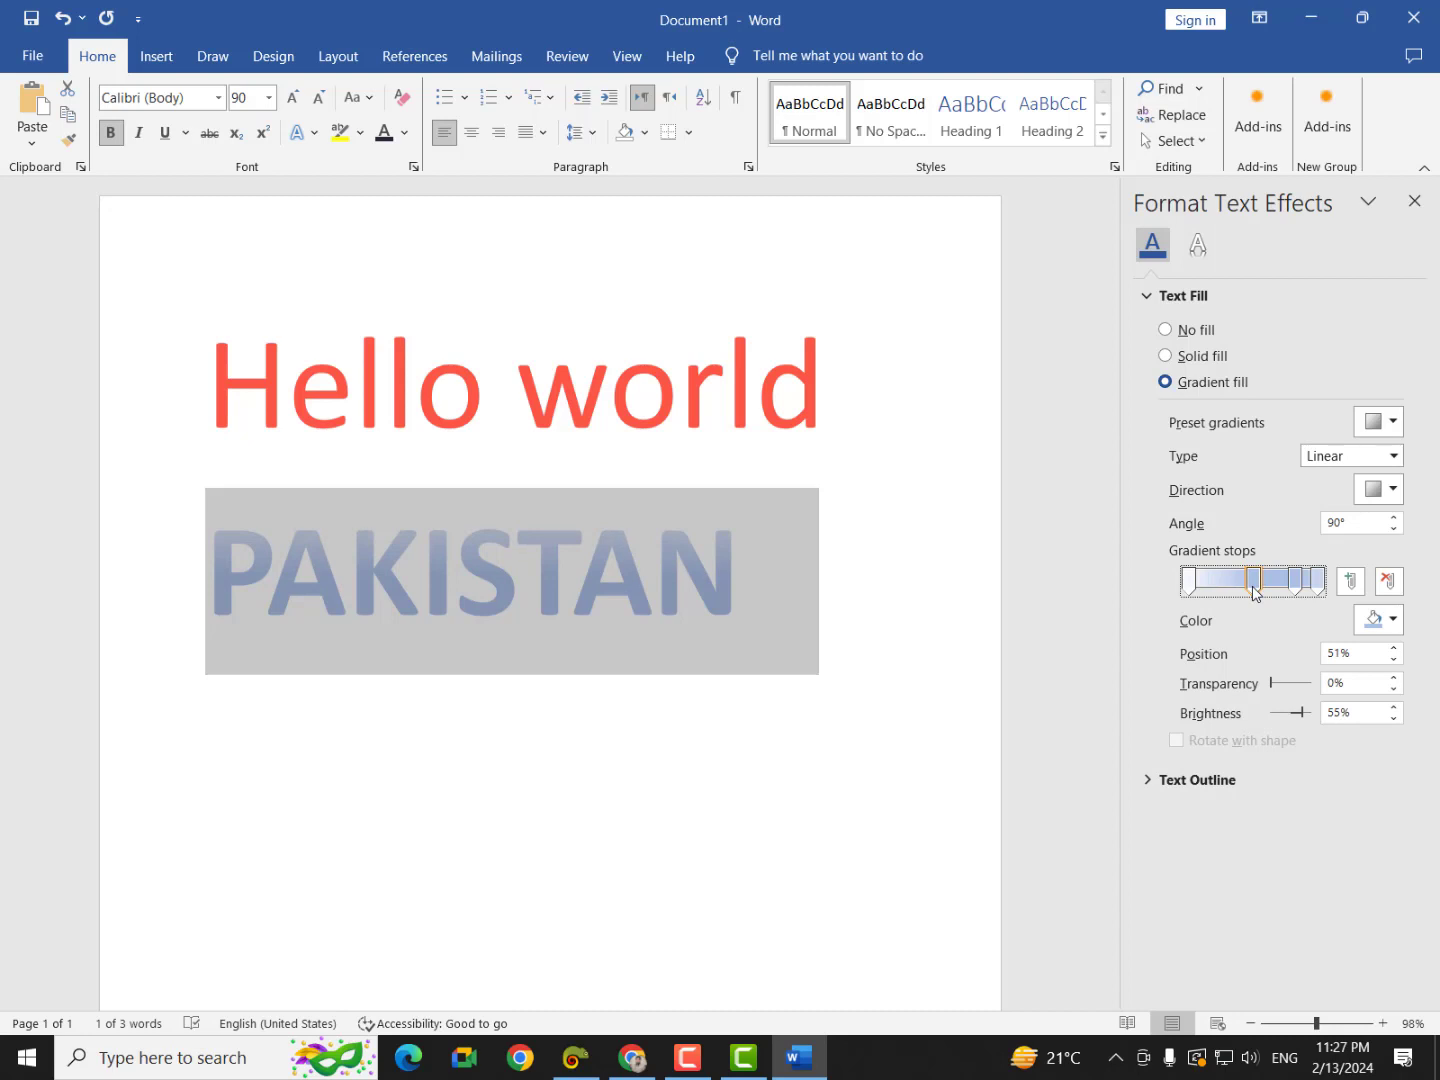
{"action": "left_click_drag", "start_coordinate": [1300, 588], "coordinate": [1290, 594]}
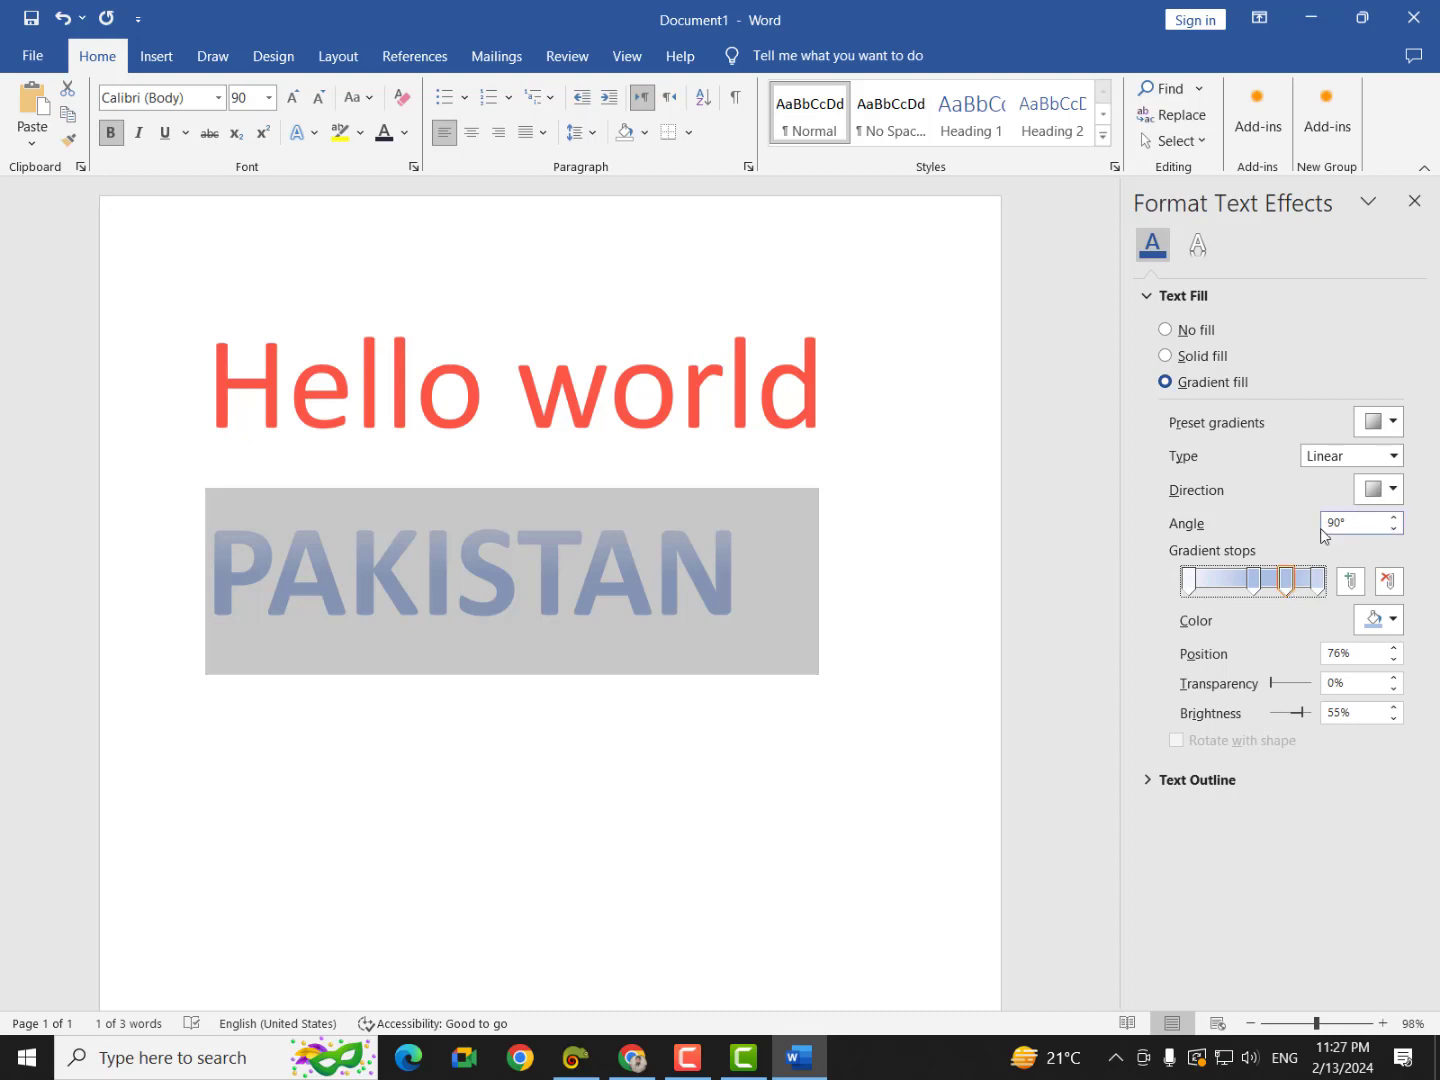
Step: Remove the two middle gradient stops, close the text effect settings and undo the gradient fill on PAKISTAN
{"action": "left_click", "coordinate": [1253, 585]}
{"action": "key", "text": "Delete"}
{"action": "left_click", "coordinate": [1287, 583]}
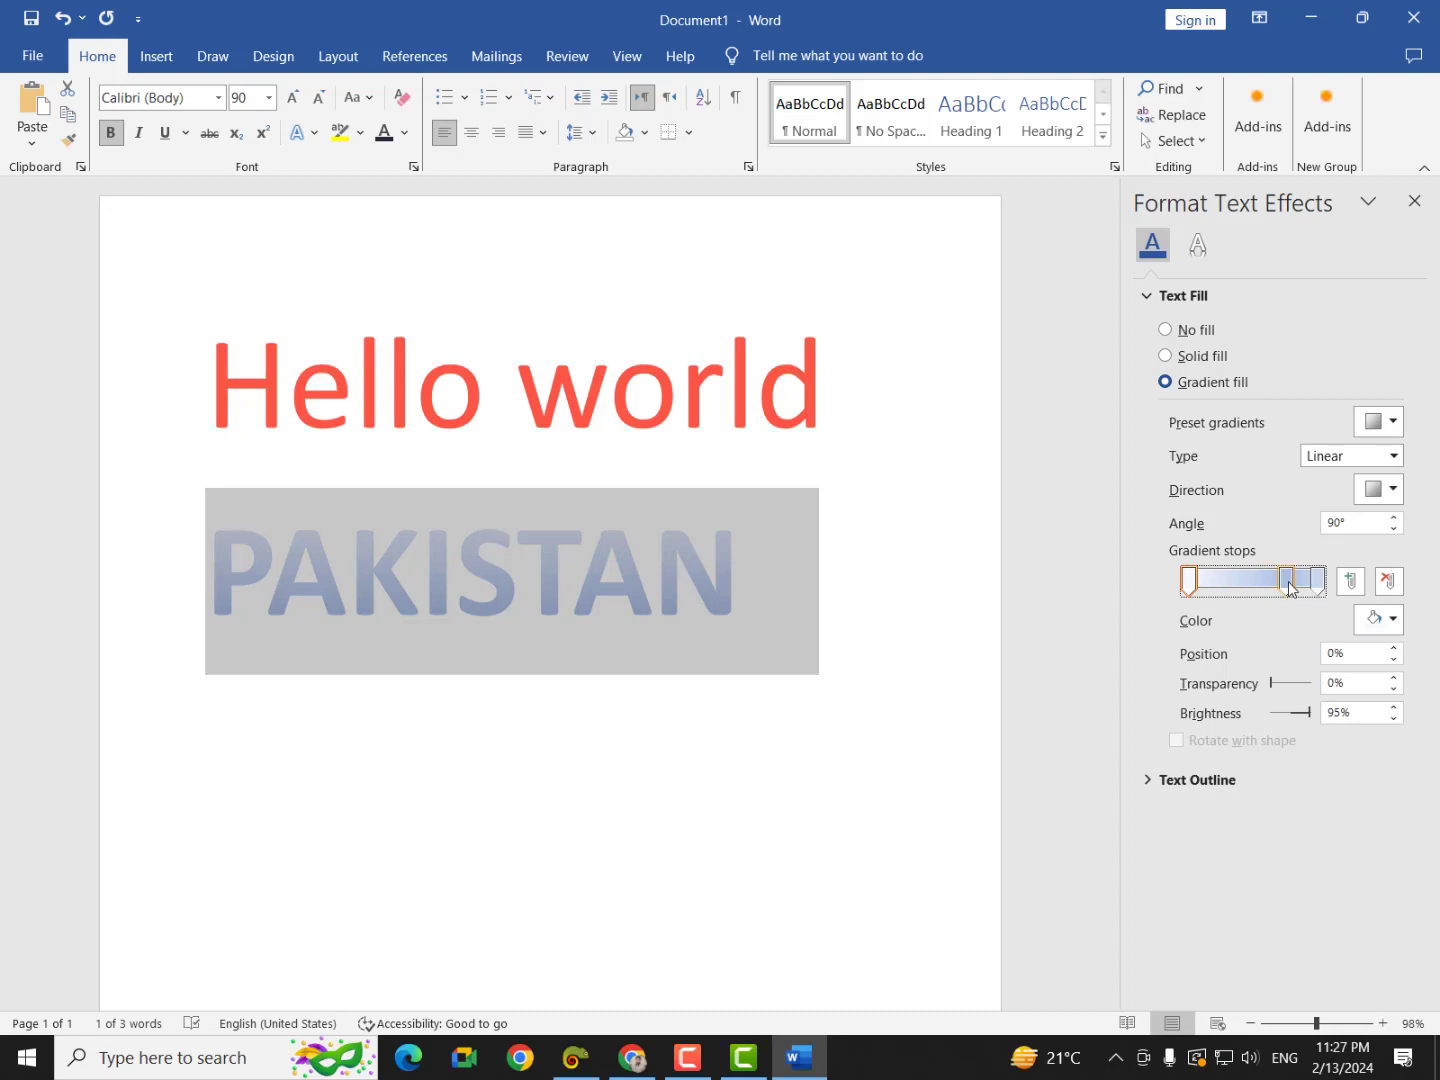
{"action": "key", "text": "Delete"}
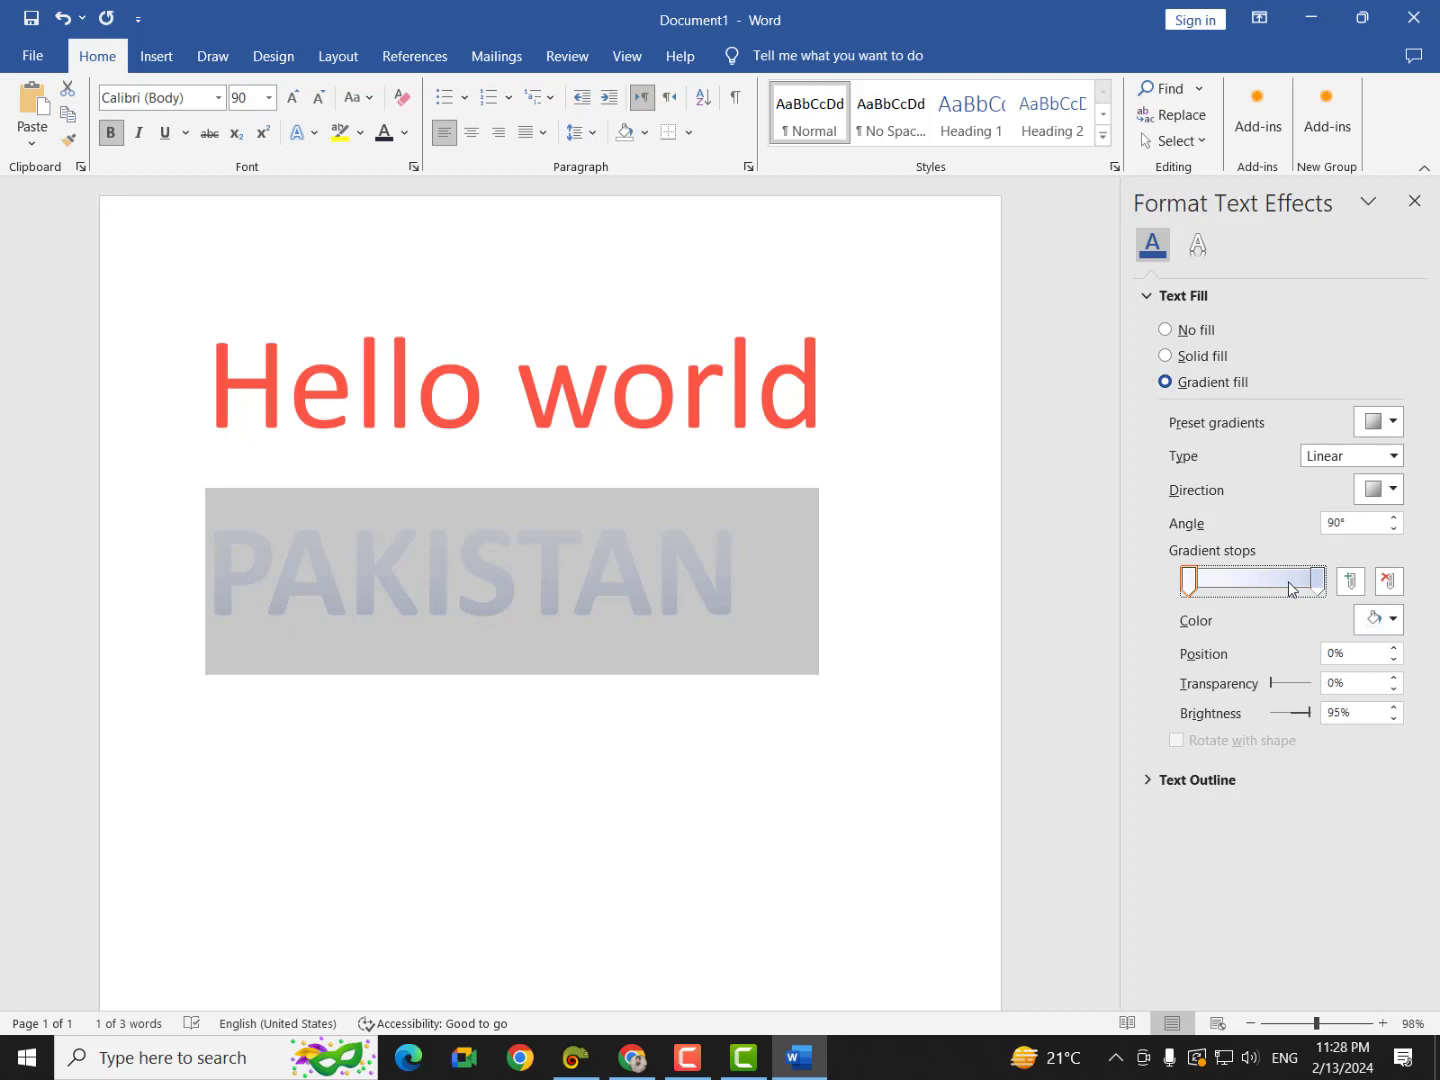
{"action": "left_click", "coordinate": [1414, 201]}
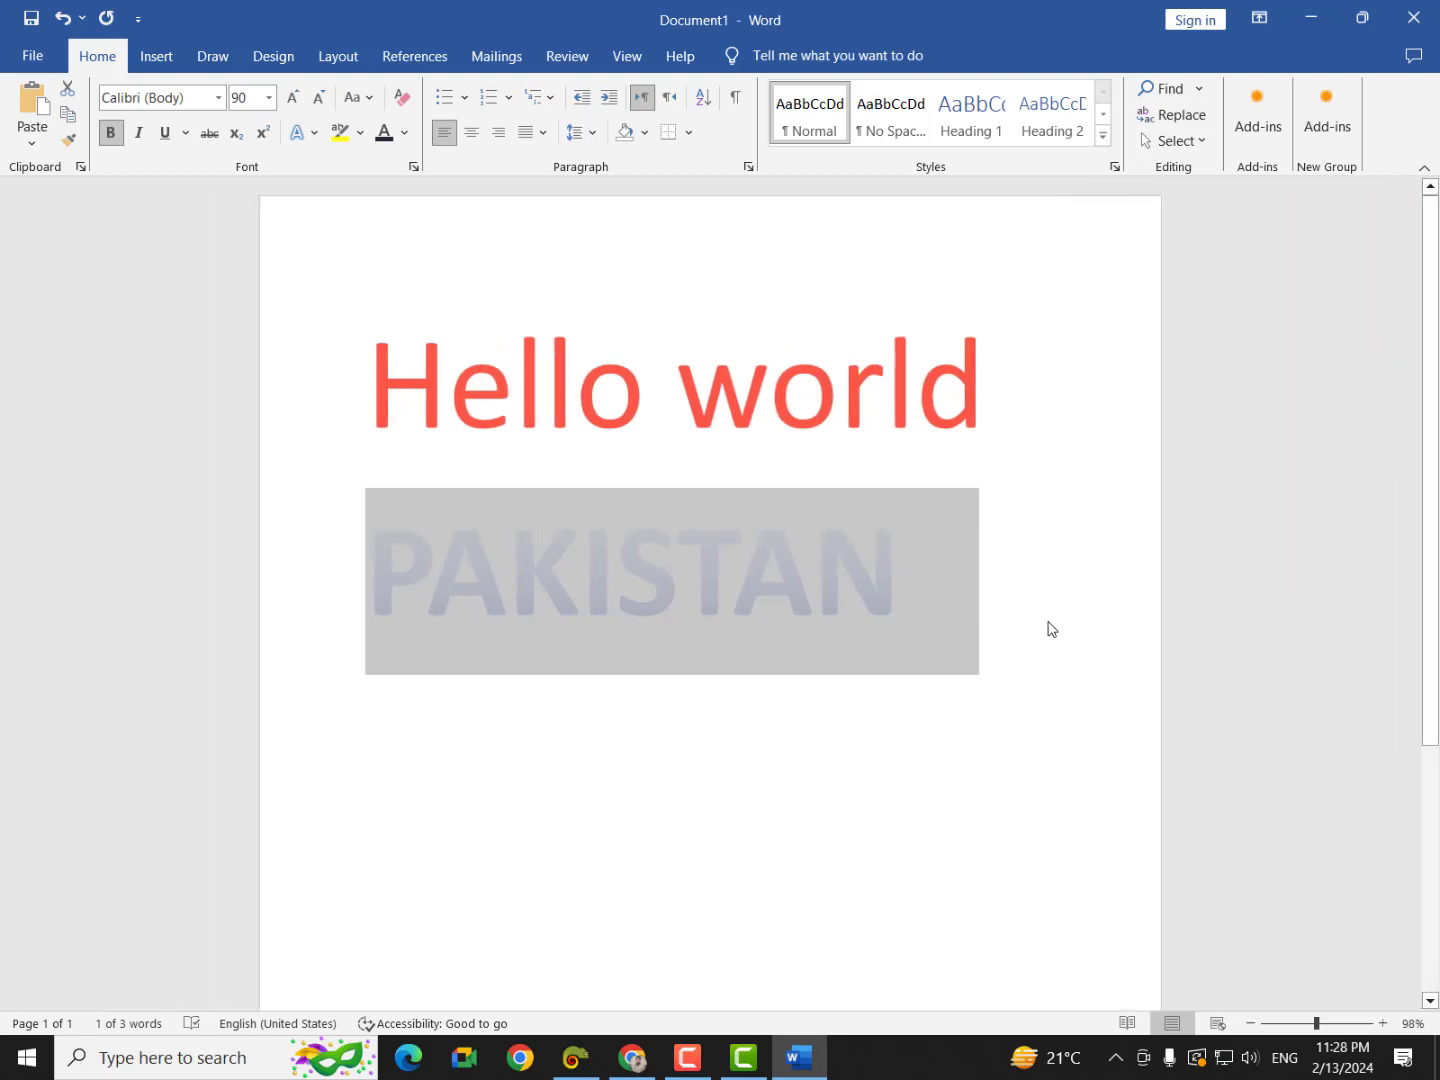
{"action": "key", "text": "ctrl+z"}
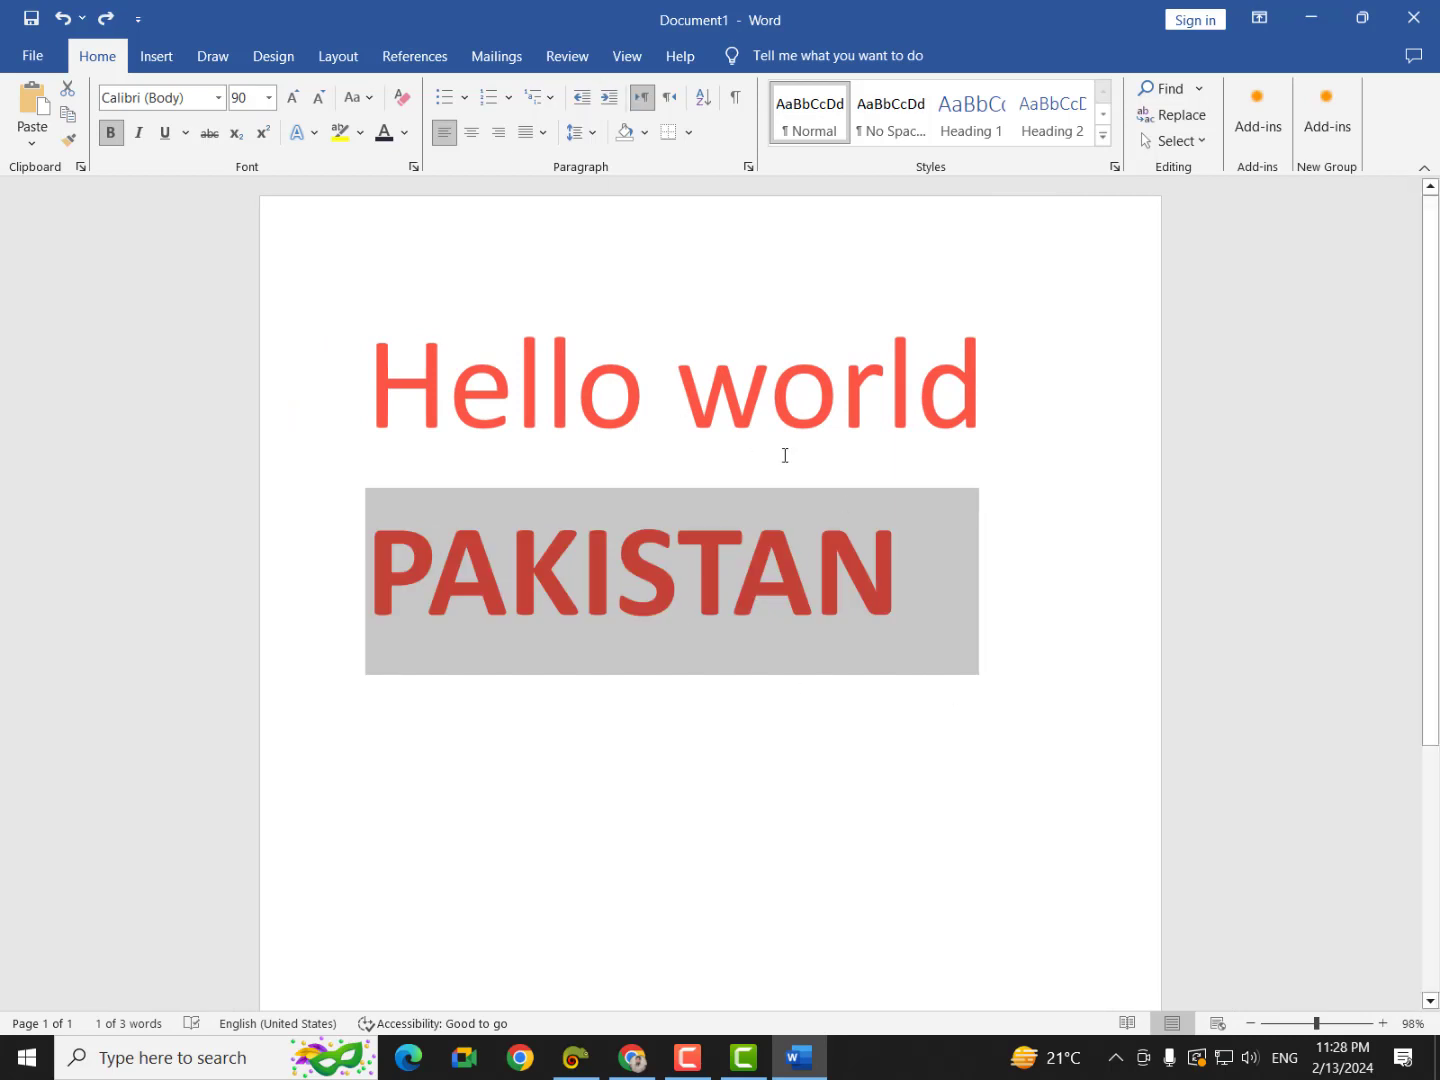
Step: Apply a gradient fill to the word PAKISTAN through the additional font-color gradient options
{"action": "left_click", "coordinate": [405, 132]}
{"action": "mouse_move", "coordinate": [450, 536]}
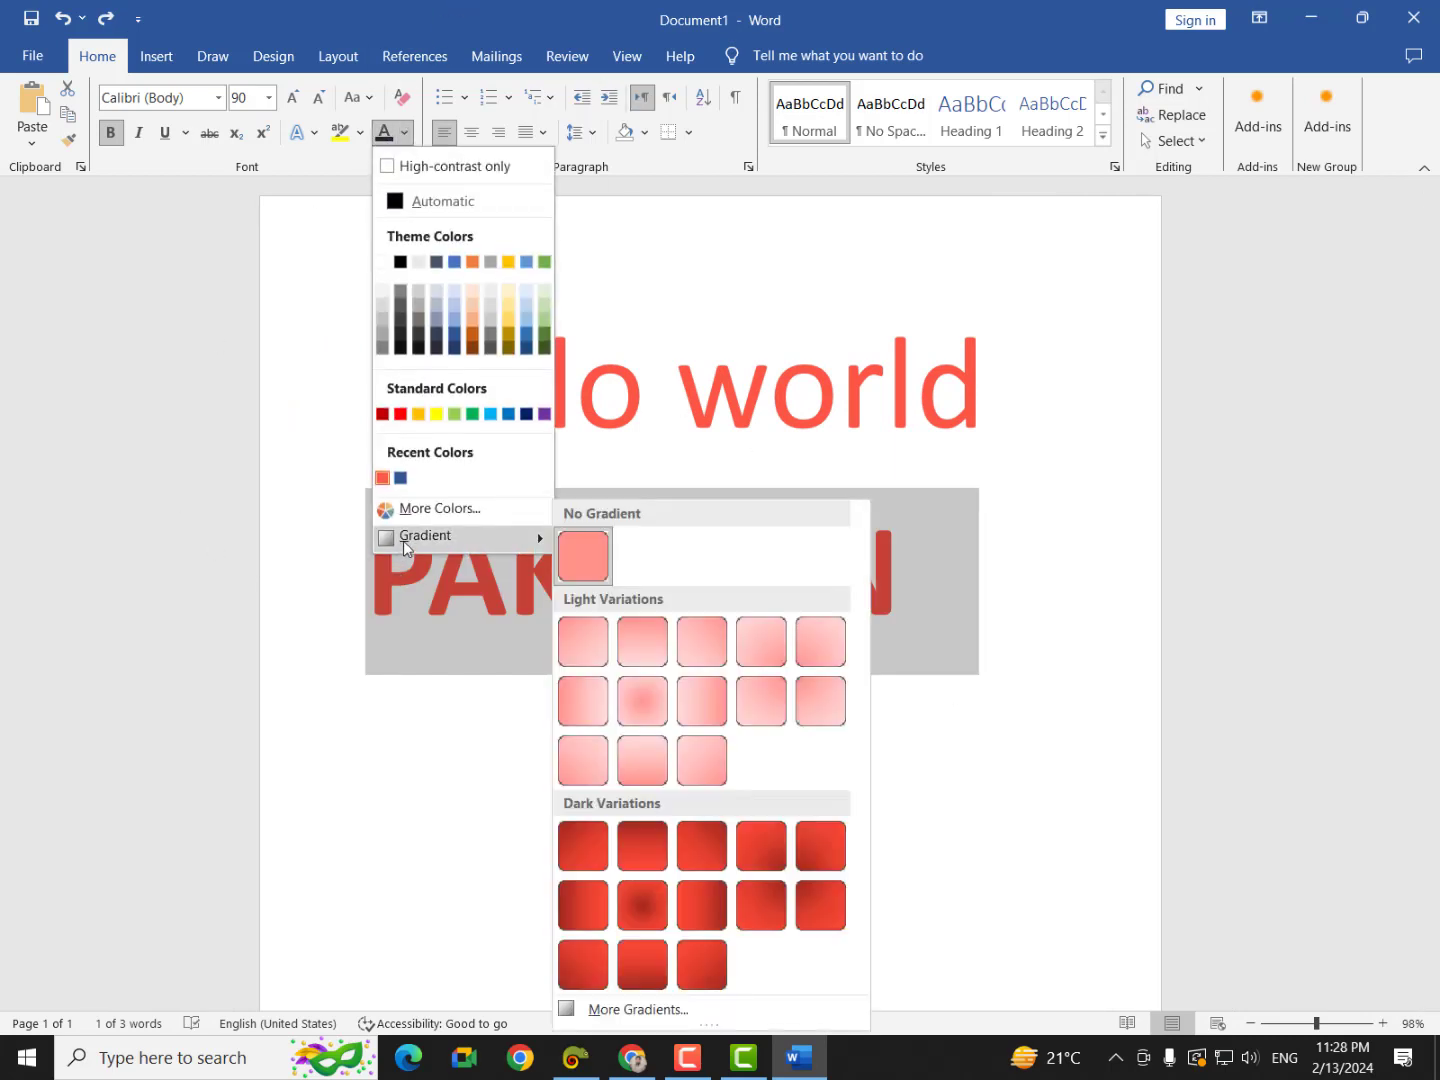
{"action": "left_click", "coordinate": [600, 1009]}
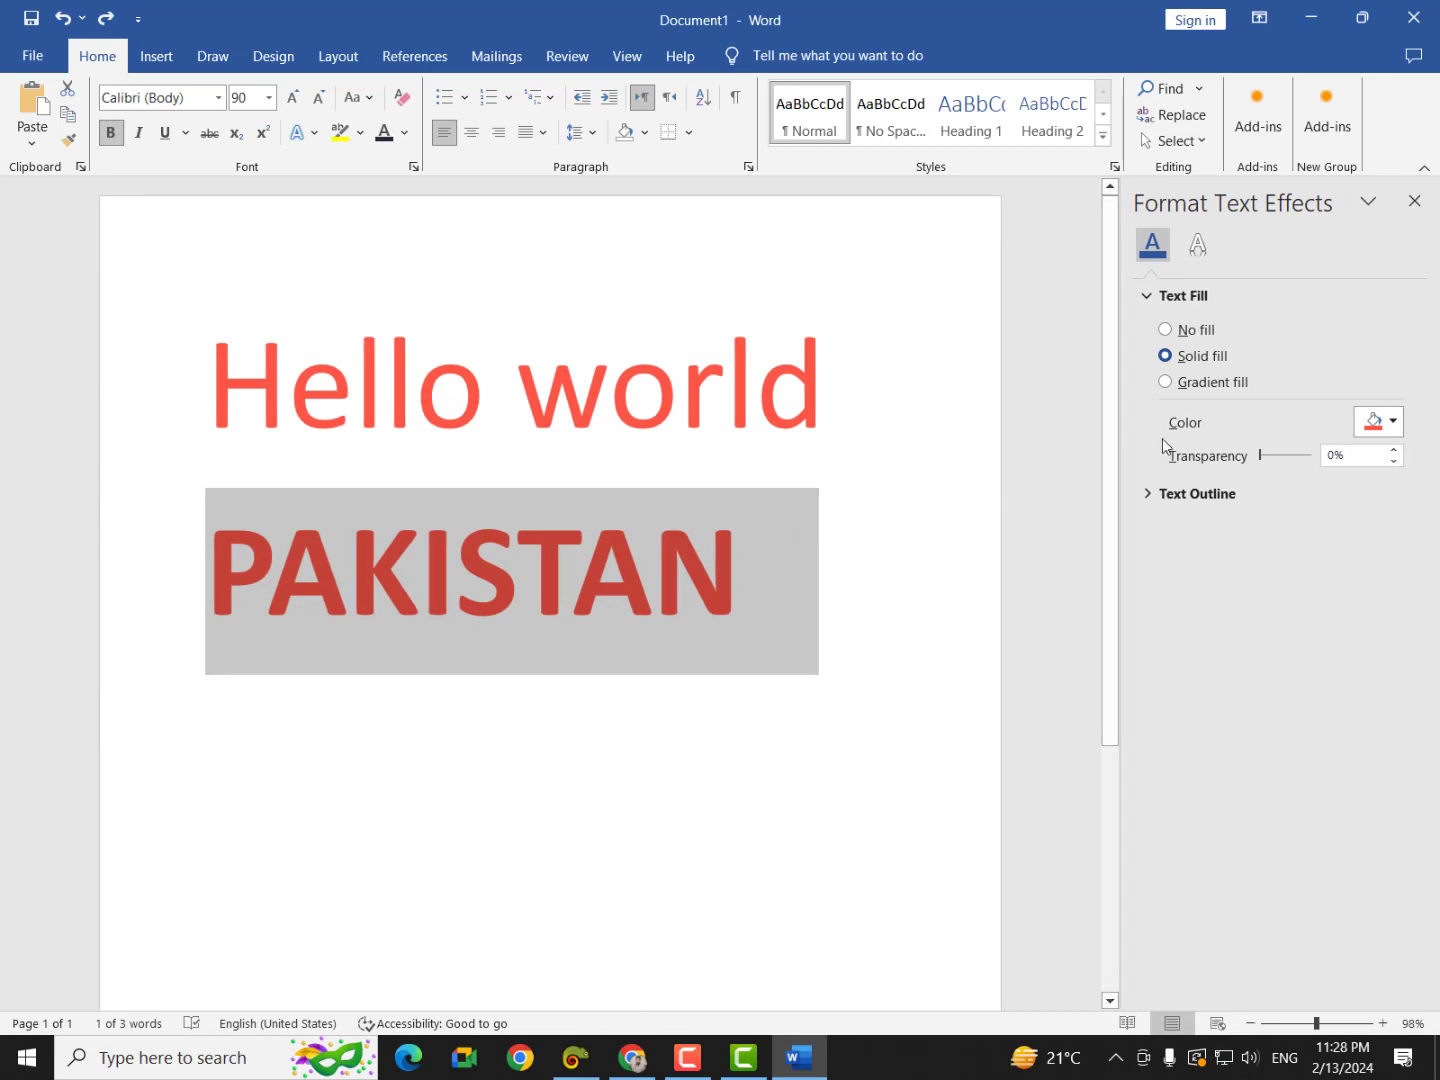
{"action": "left_click", "coordinate": [1172, 386]}
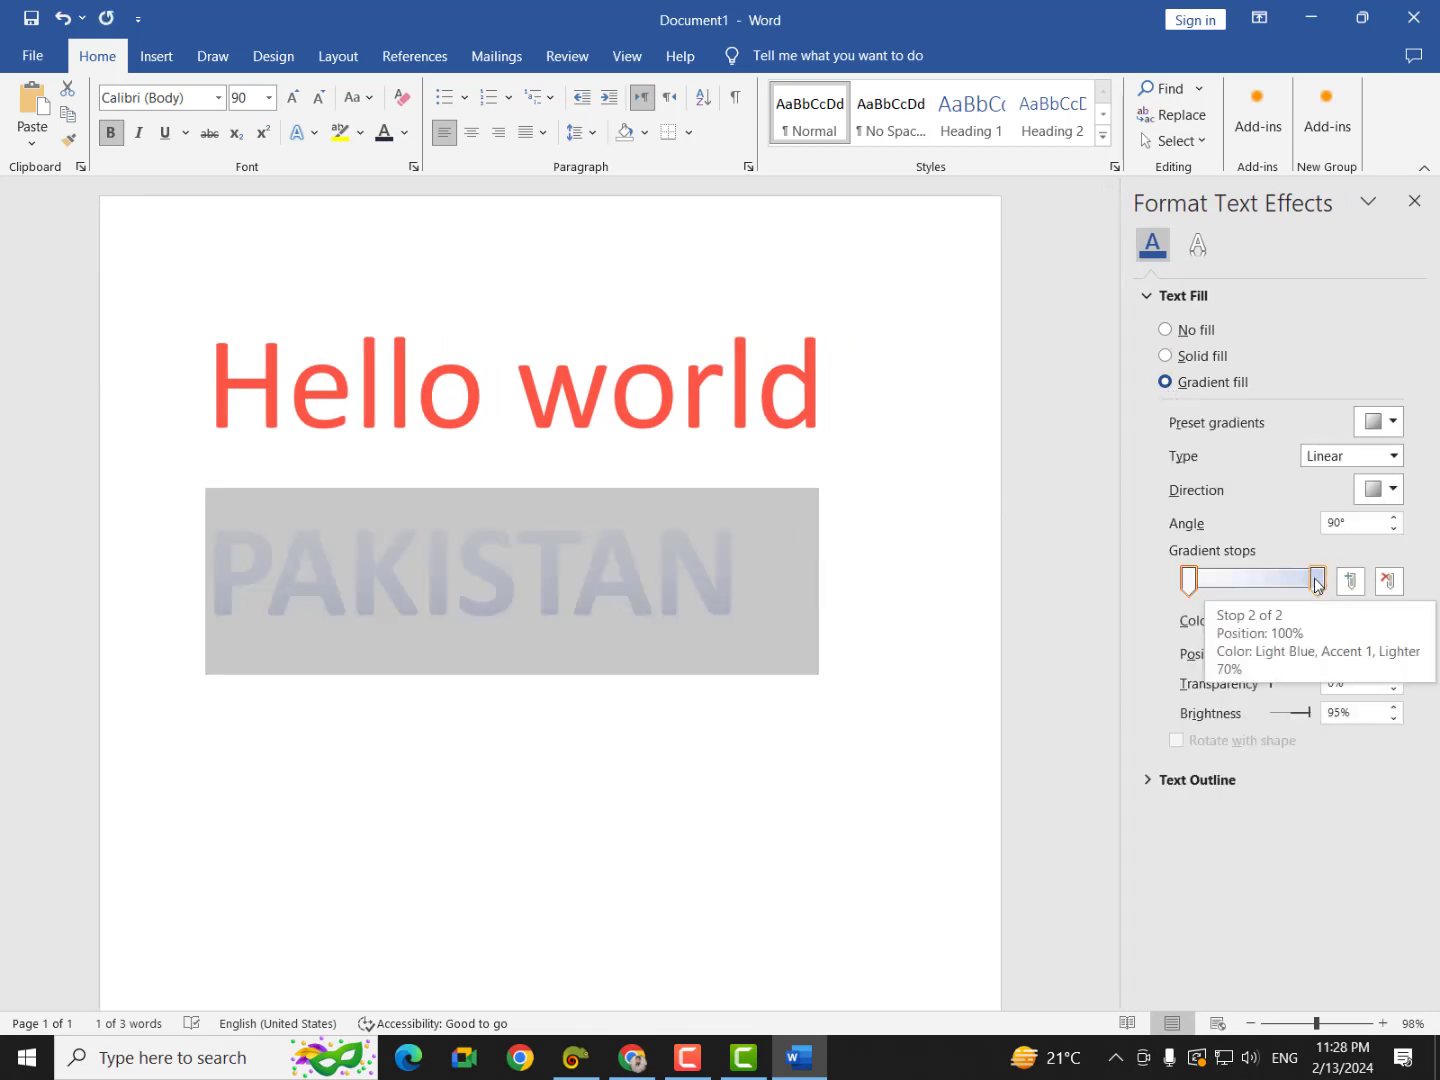
Step: Try adding two extra gradient stops between the end stops, then remove both of them
{"action": "left_click", "coordinate": [1243, 581]}
{"action": "left_click", "coordinate": [1273, 581]}
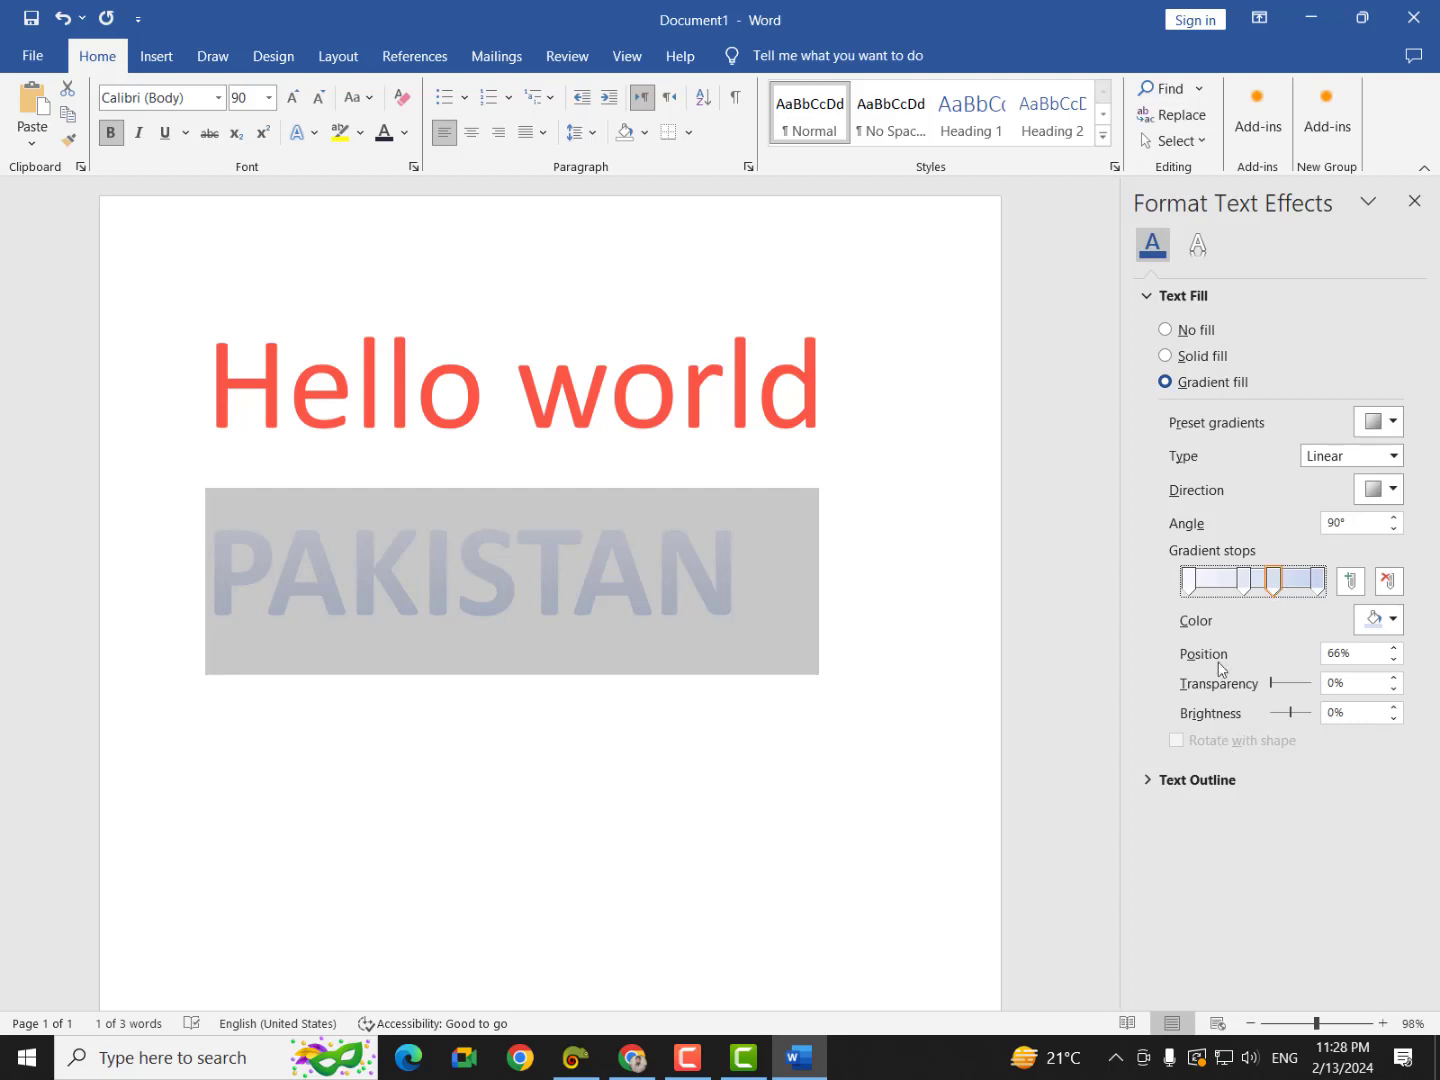
{"action": "left_click", "coordinate": [1245, 588]}
{"action": "left_click_drag", "start_coordinate": [1244, 591], "coordinate": [1282, 591]}
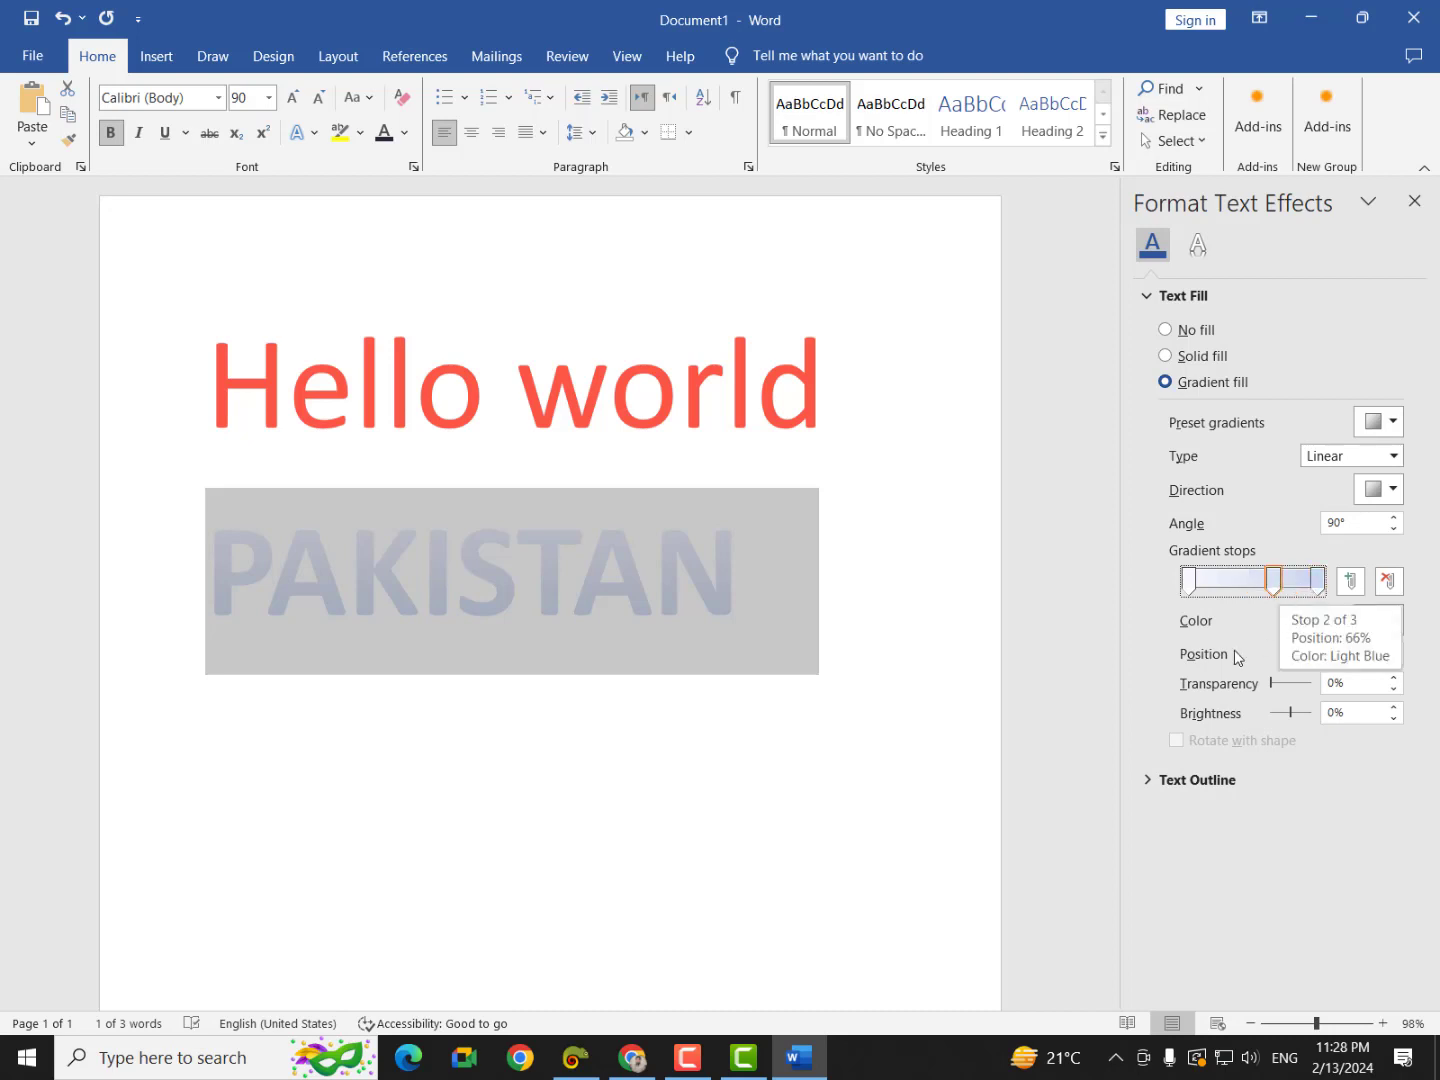
{"action": "key", "text": "Delete"}
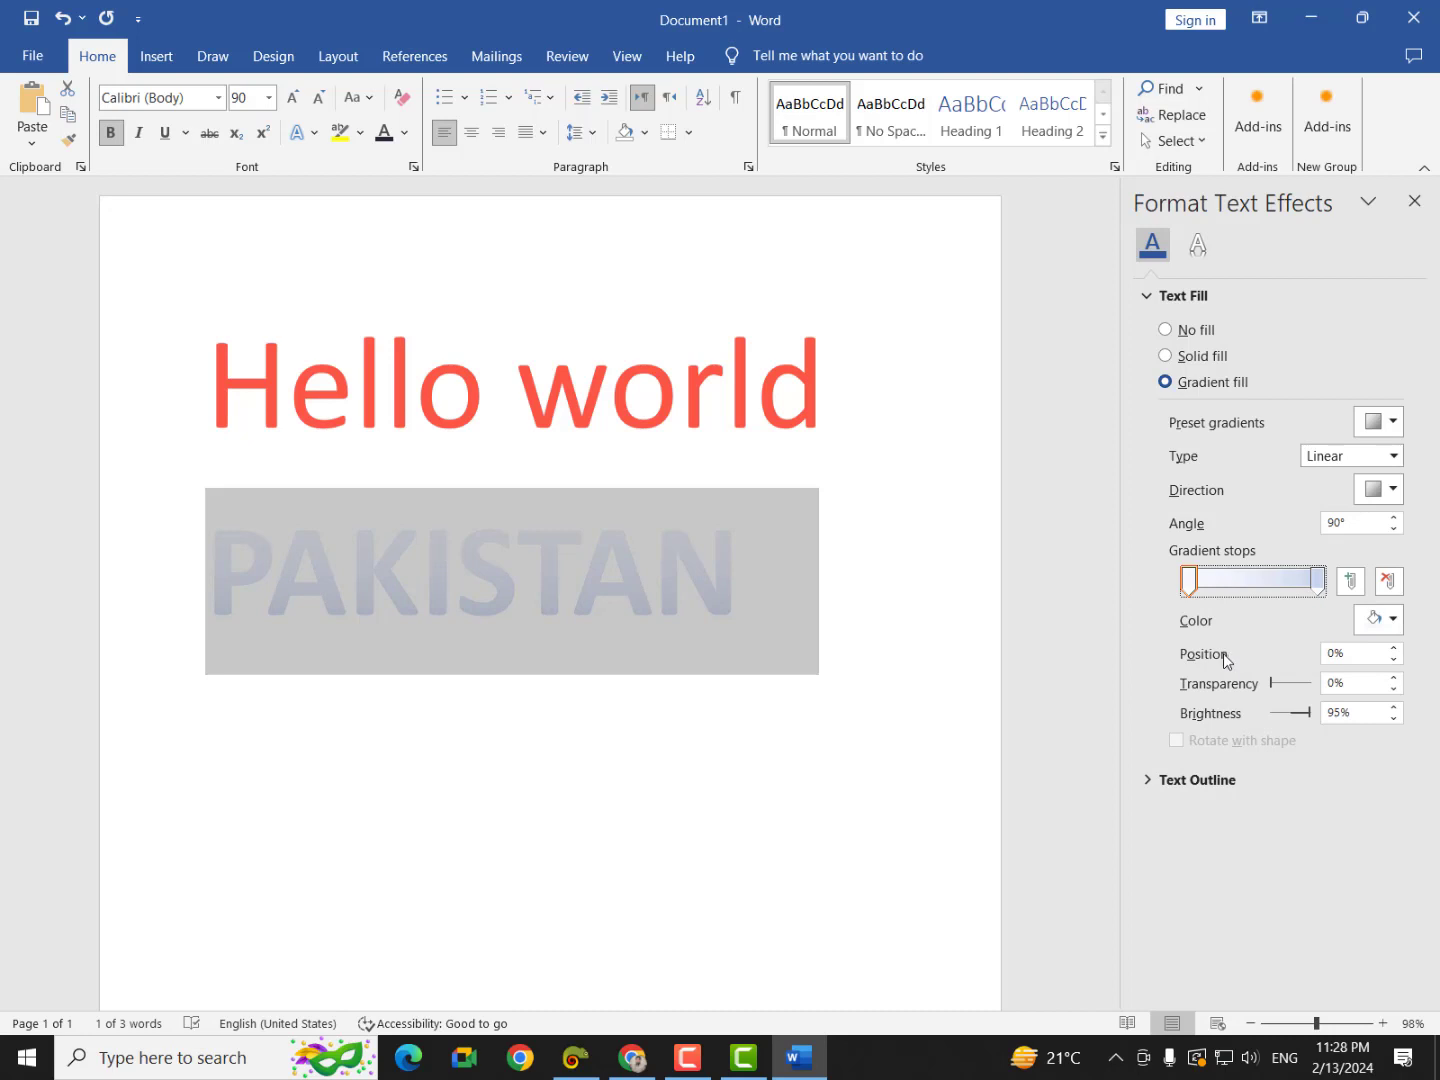
Step: Color the first gradient stop white and the last one with the darkest green theme shade
{"action": "left_click", "coordinate": [1393, 620]}
{"action": "left_click", "coordinate": [1261, 706]}
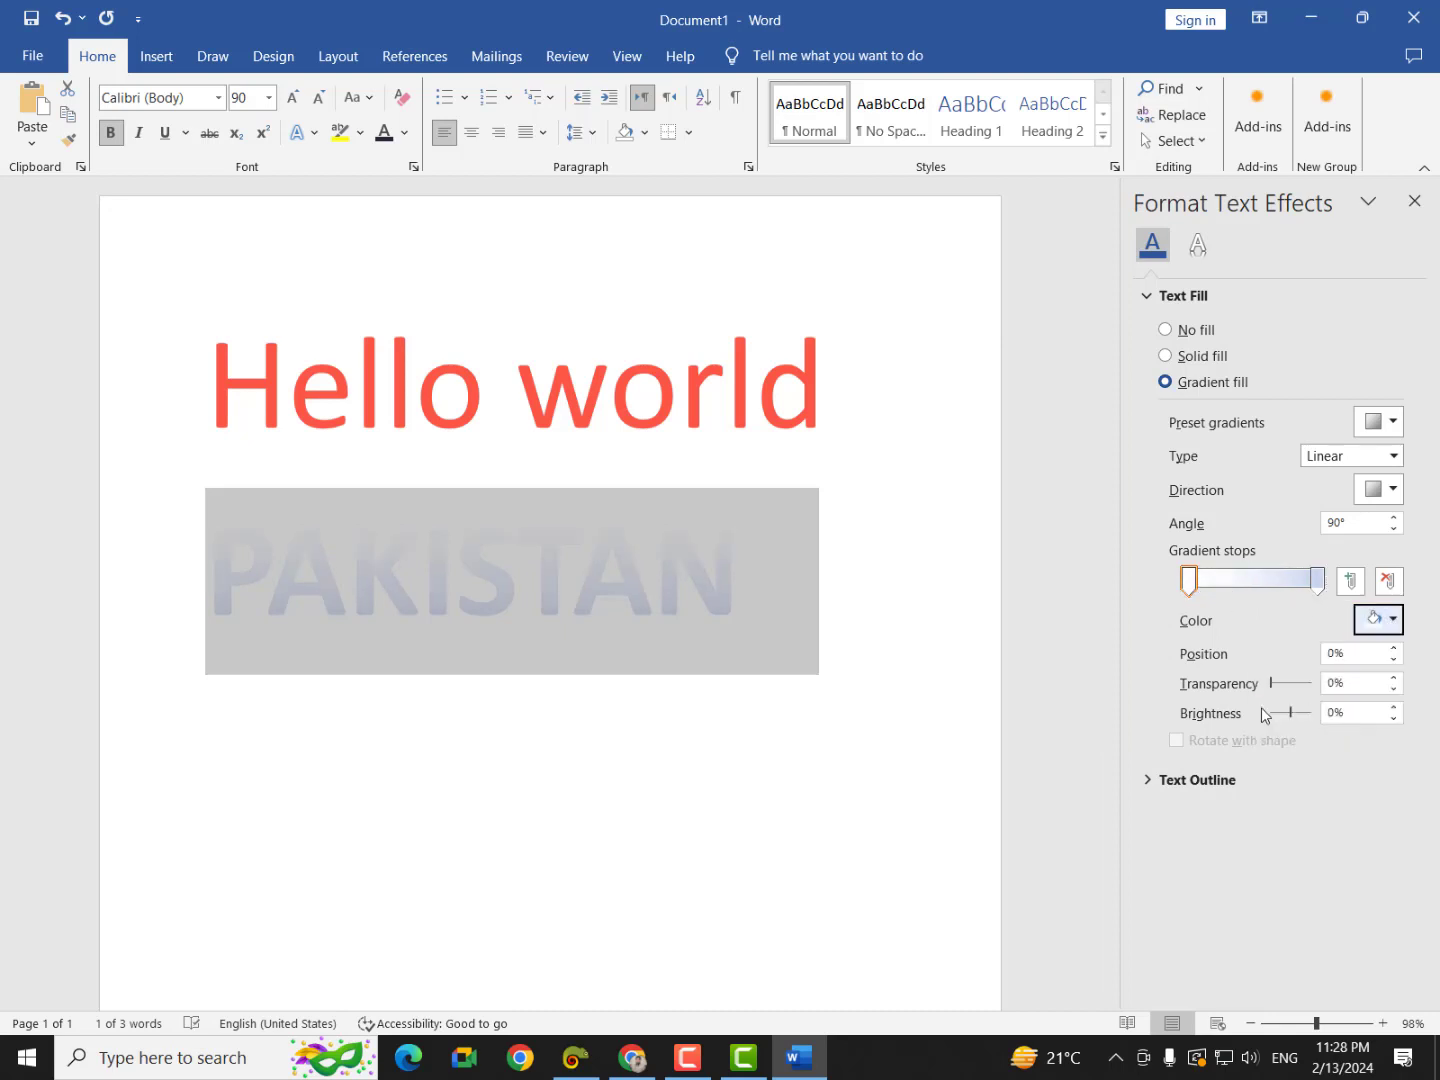
{"action": "left_click", "coordinate": [1319, 581]}
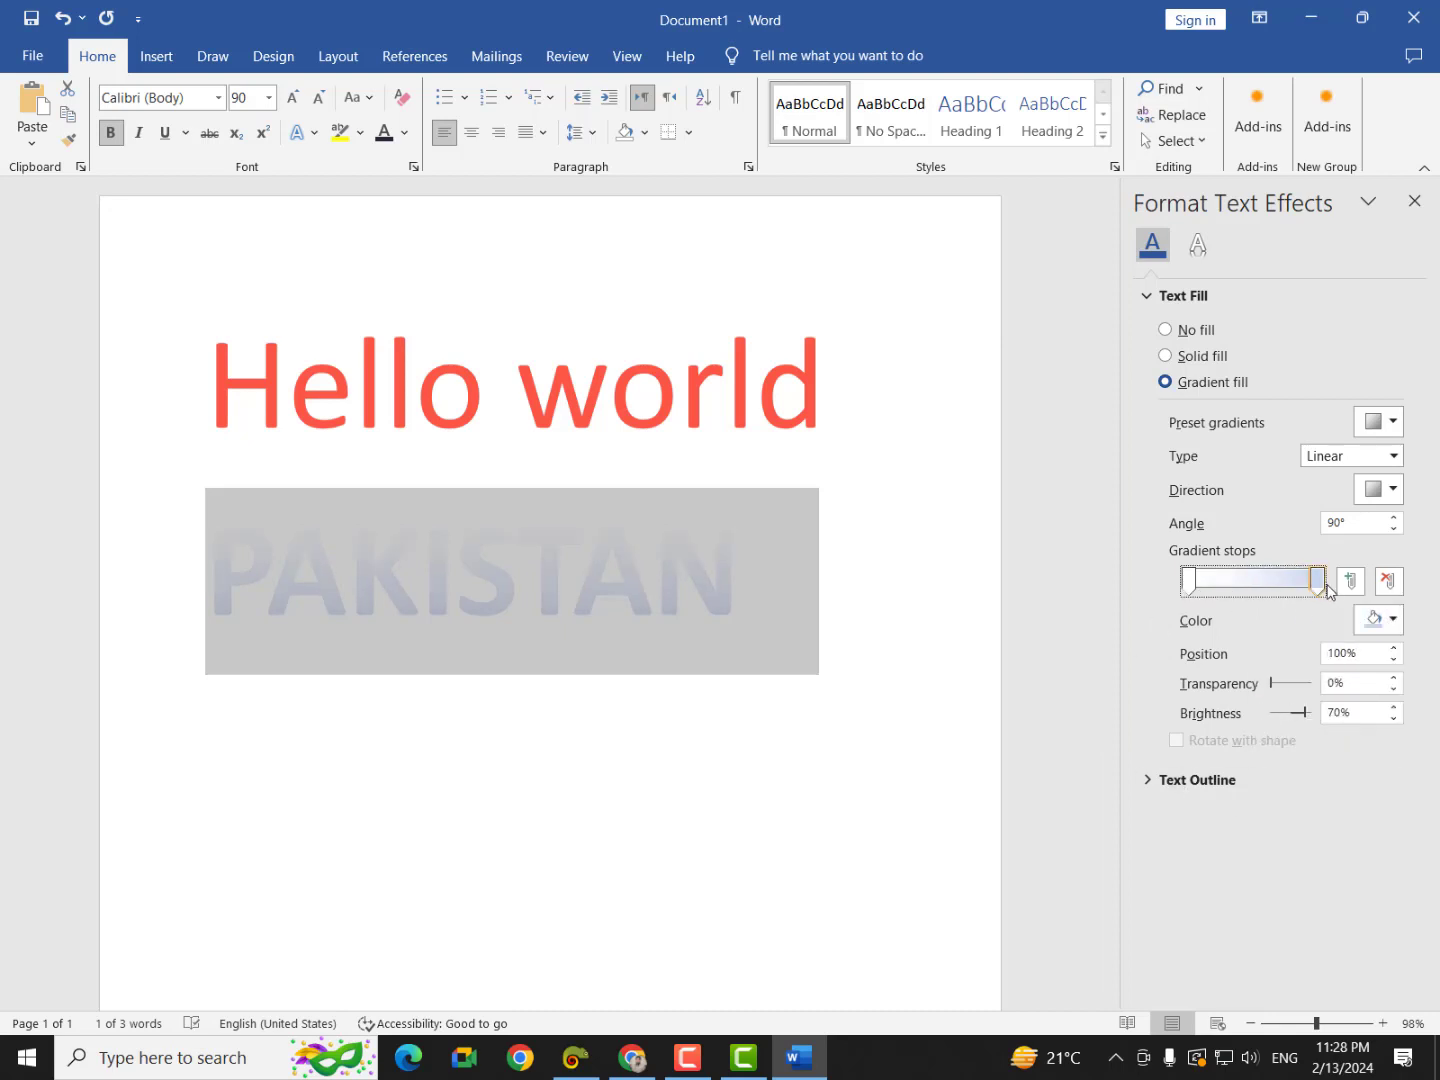
{"action": "left_click", "coordinate": [1393, 621]}
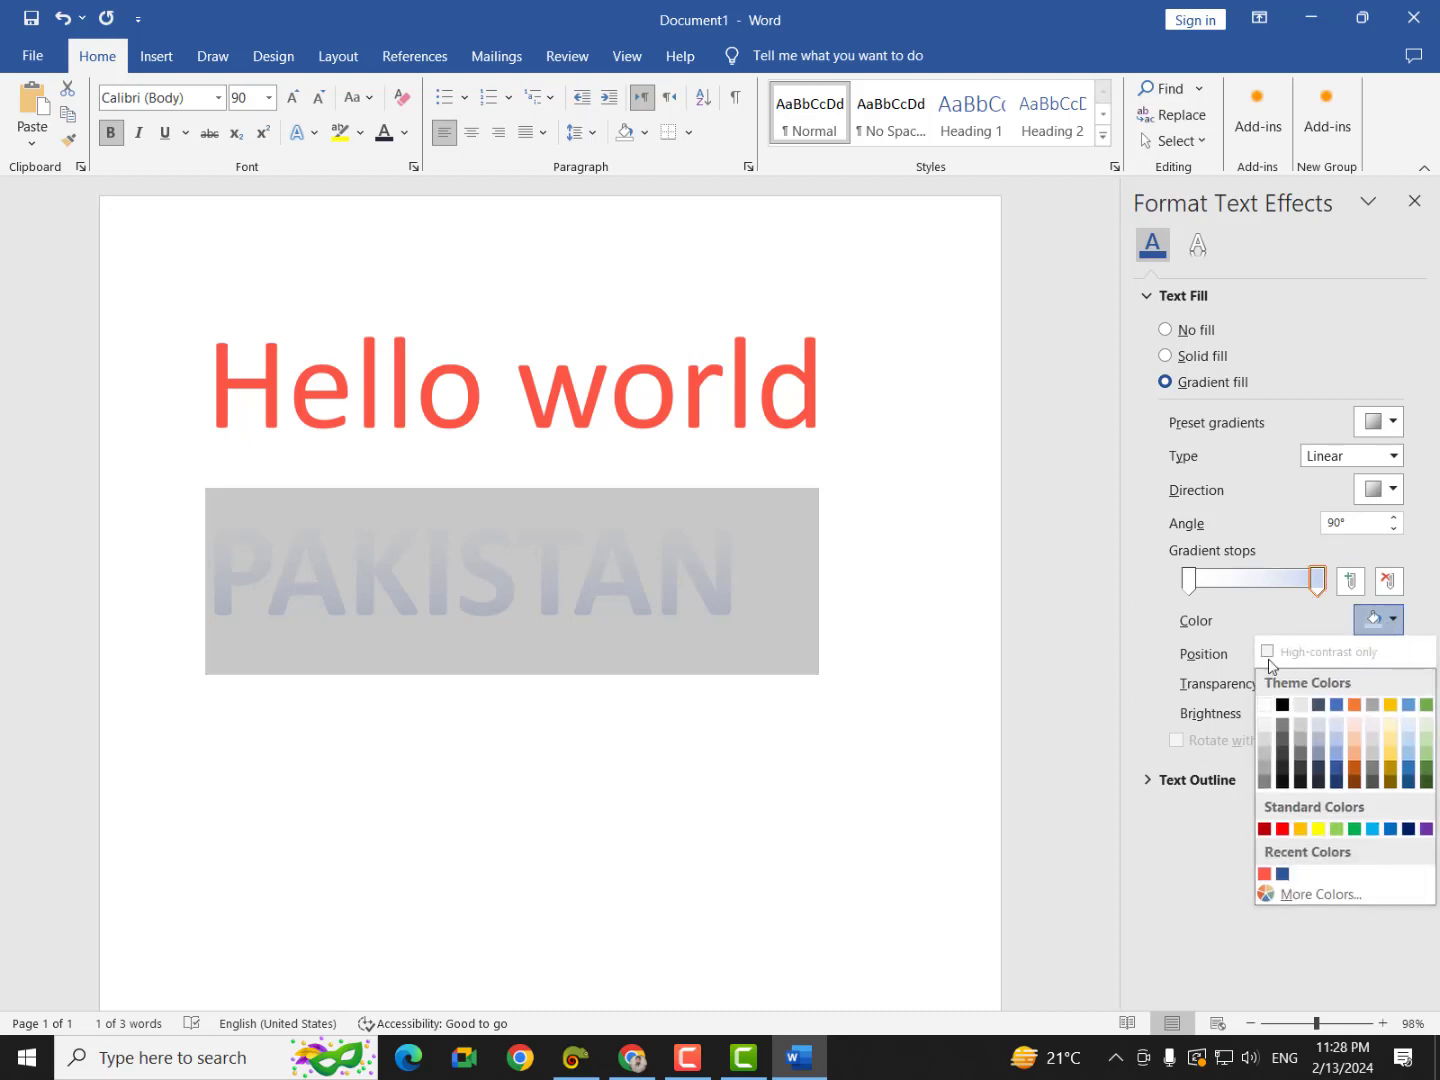
{"action": "left_click", "coordinate": [1427, 780]}
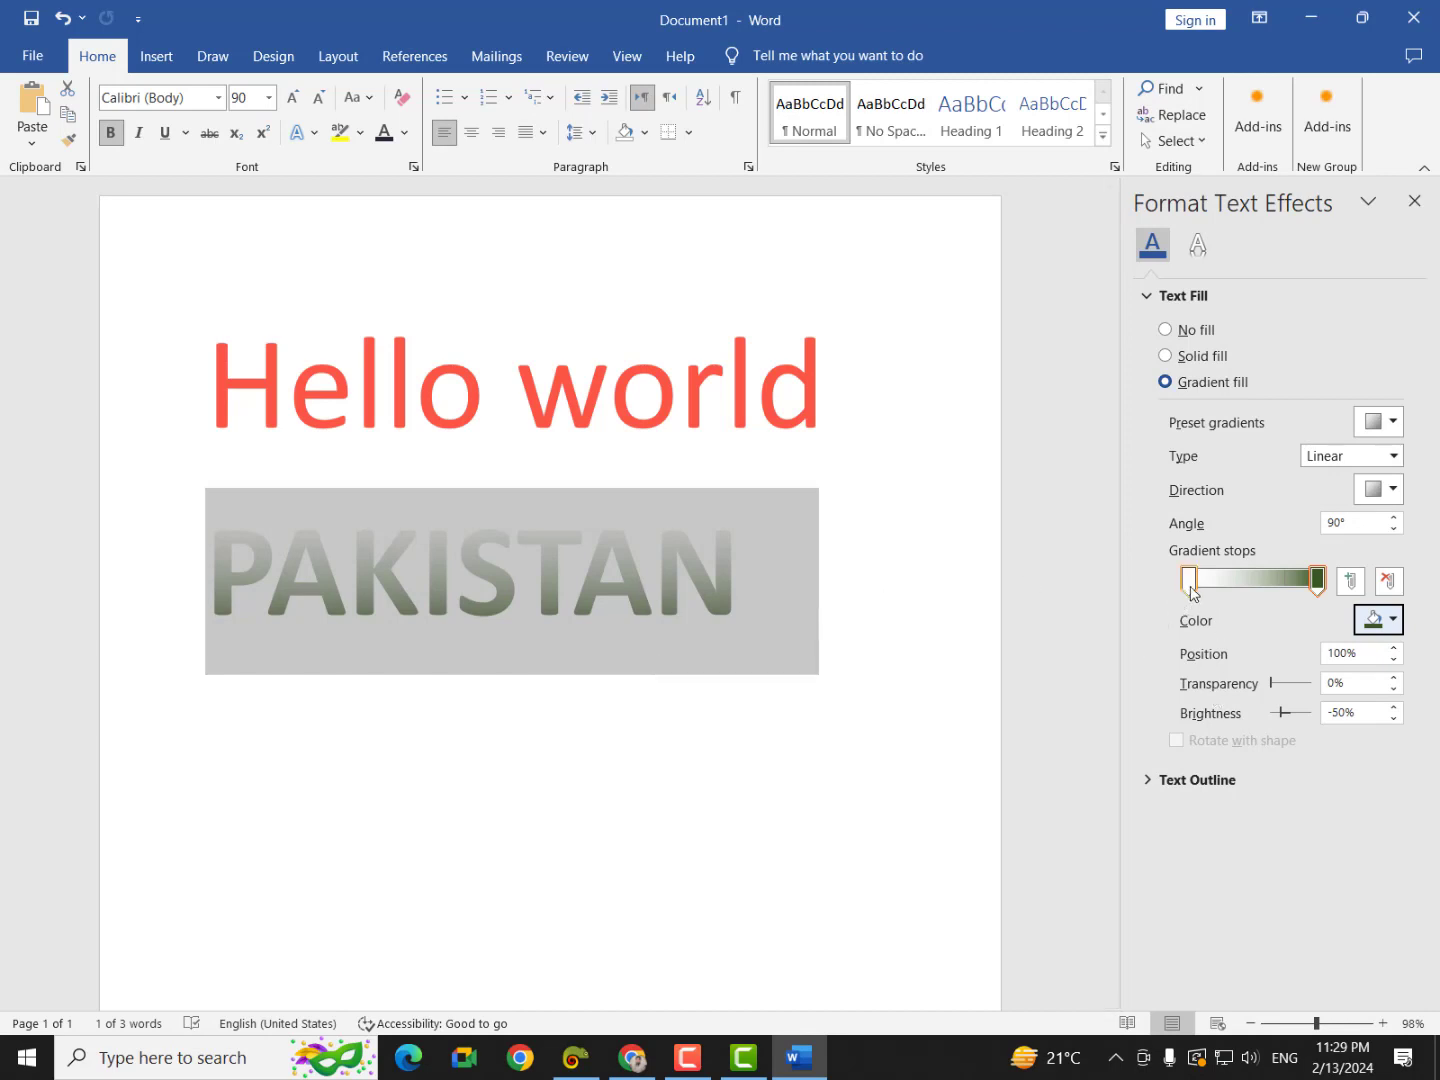
Step: Move the white gradient stop to the 43% position and deselect the text
{"action": "left_click_drag", "start_coordinate": [1191, 594], "coordinate": [1218, 592]}
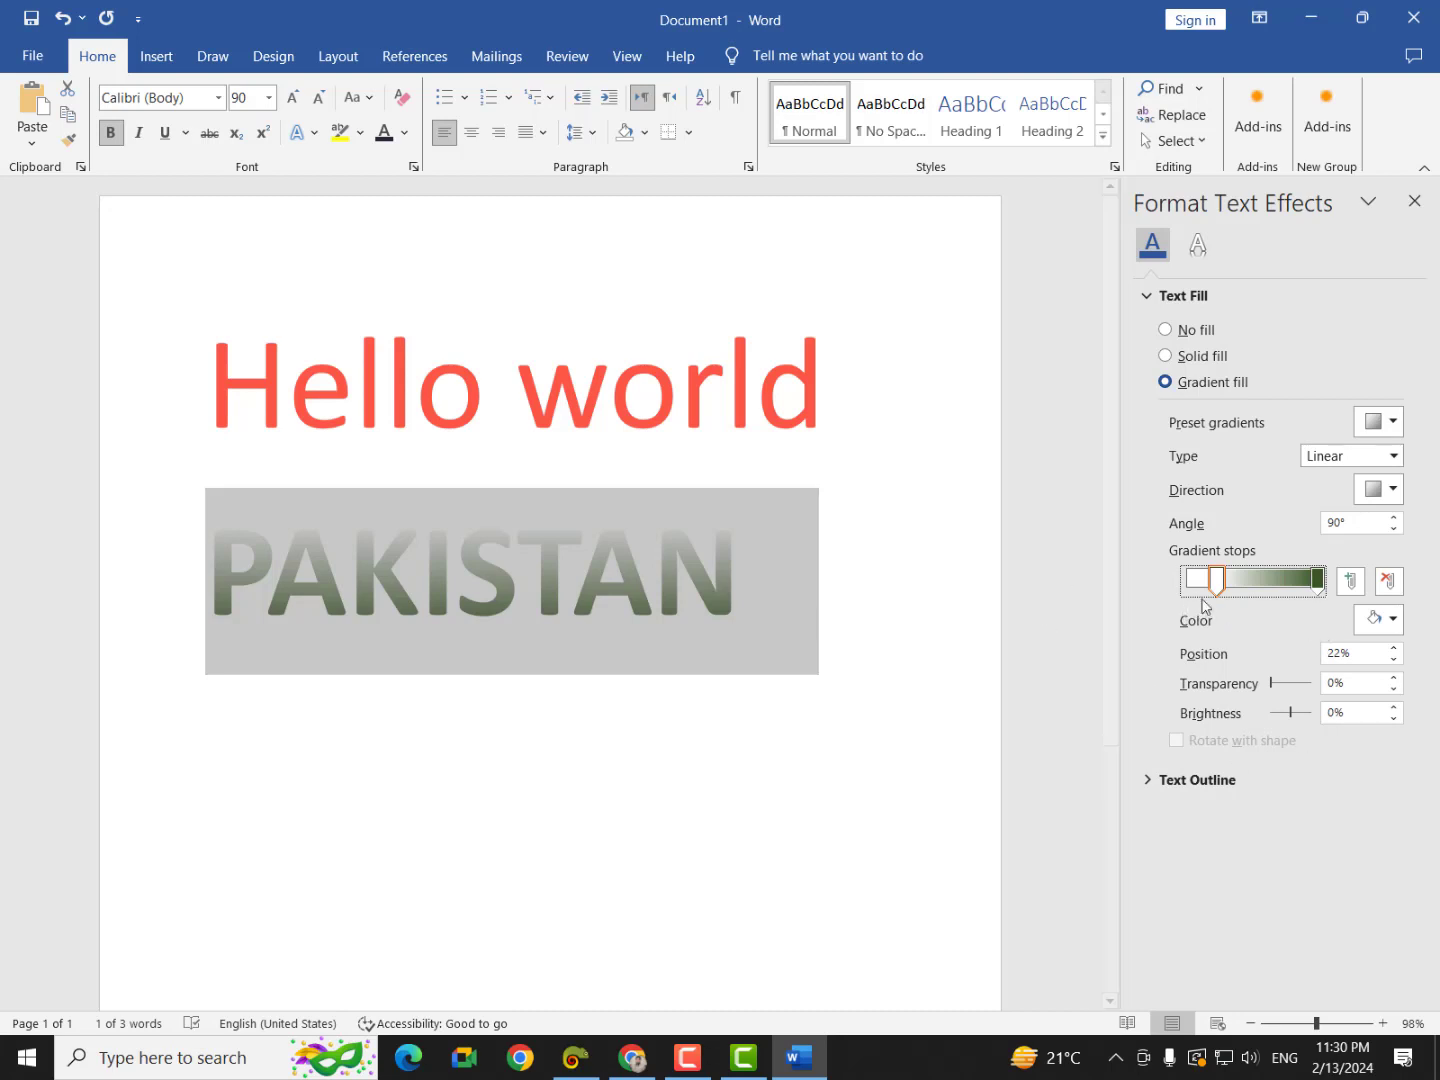
{"action": "mouse_move", "coordinate": [1218, 591]}
{"action": "left_mouse_down"}
{"action": "mouse_move", "coordinate": [1270, 592]}
{"action": "mouse_move", "coordinate": [1210, 590]}
{"action": "mouse_move", "coordinate": [1246, 588]}
{"action": "left_mouse_up"}
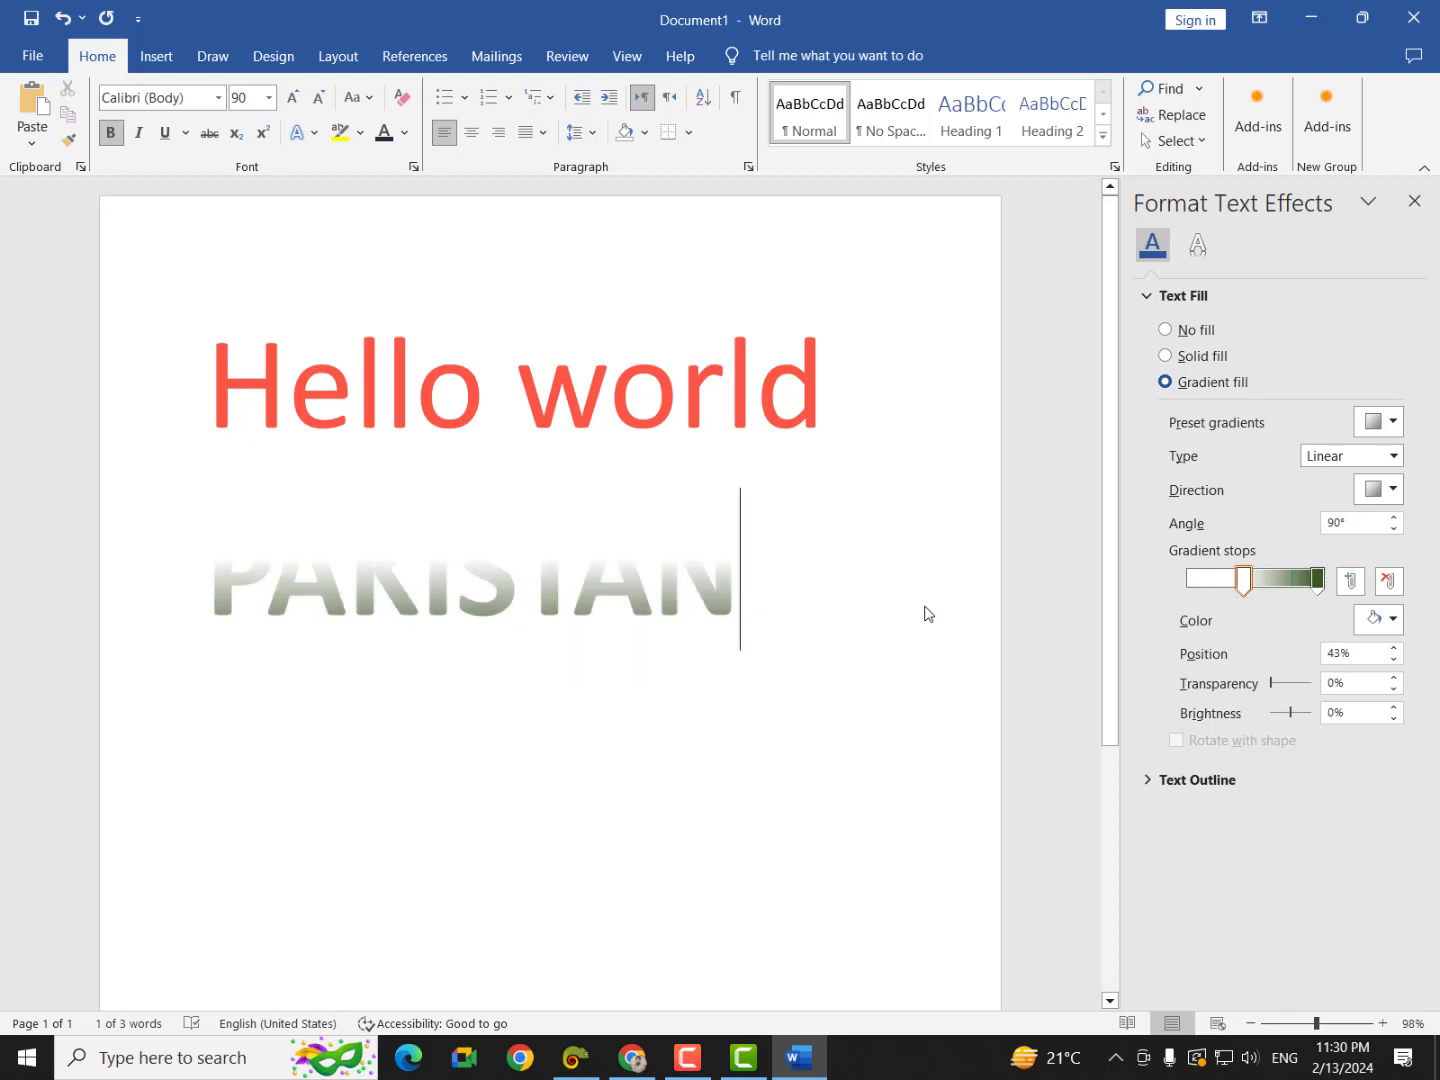
{"action": "left_click", "coordinate": [926, 612]}
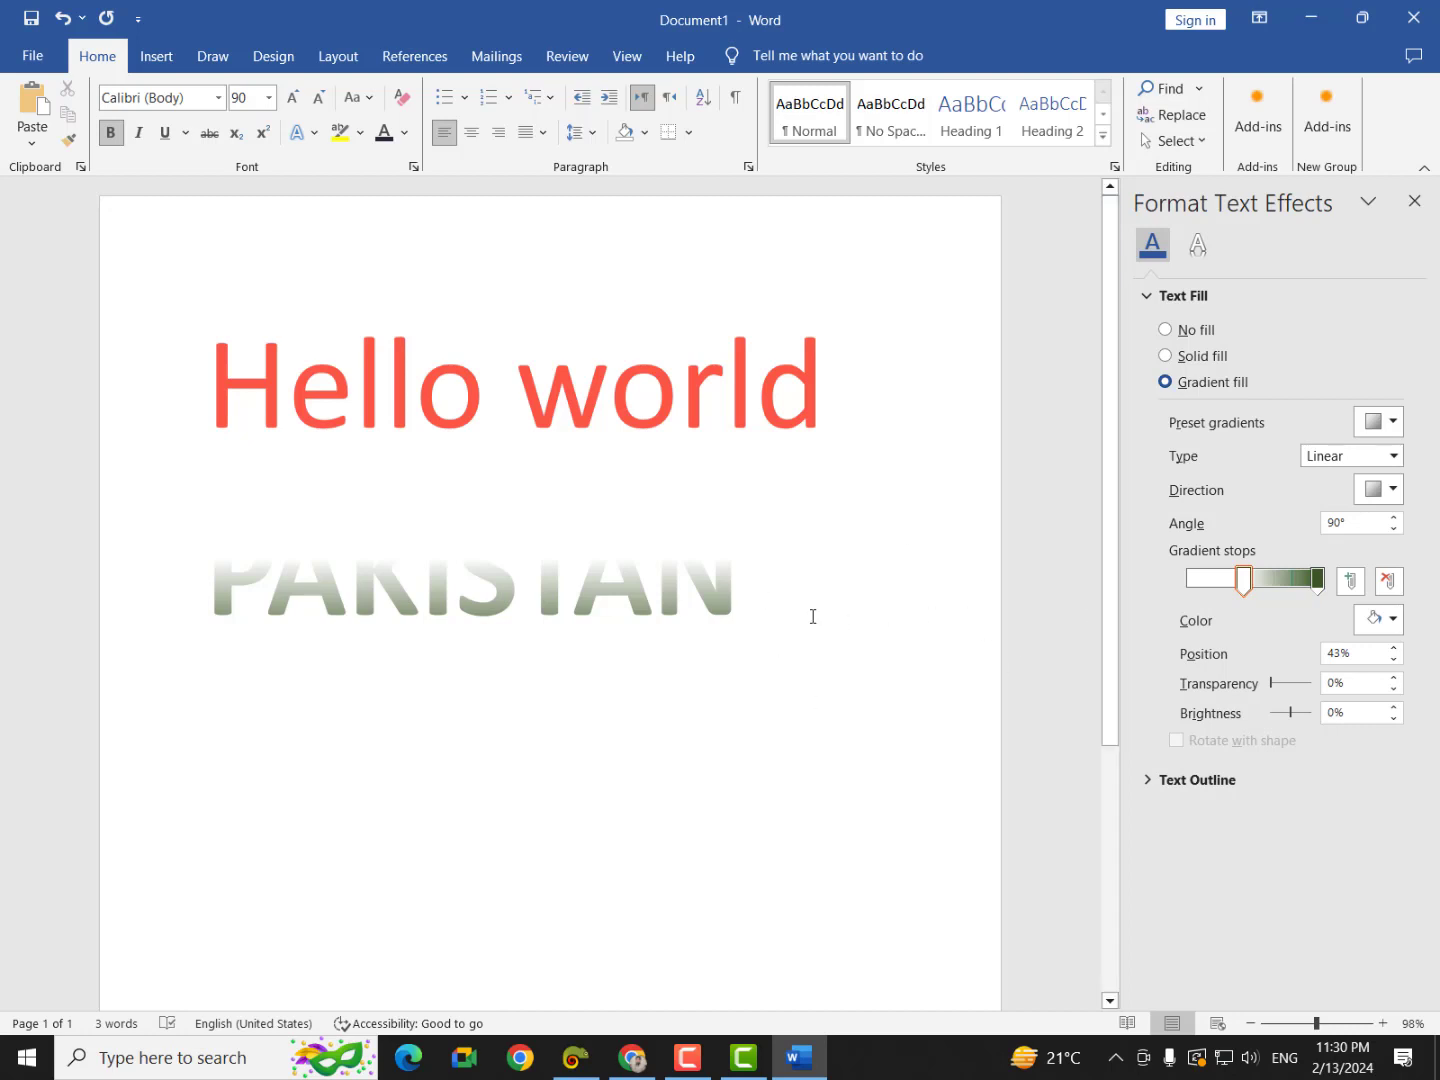
Step: Add an outline in a lighter green theme shade to the word PAKISTAN and deselect it
{"action": "left_click_drag", "start_coordinate": [750, 595], "coordinate": [207, 590]}
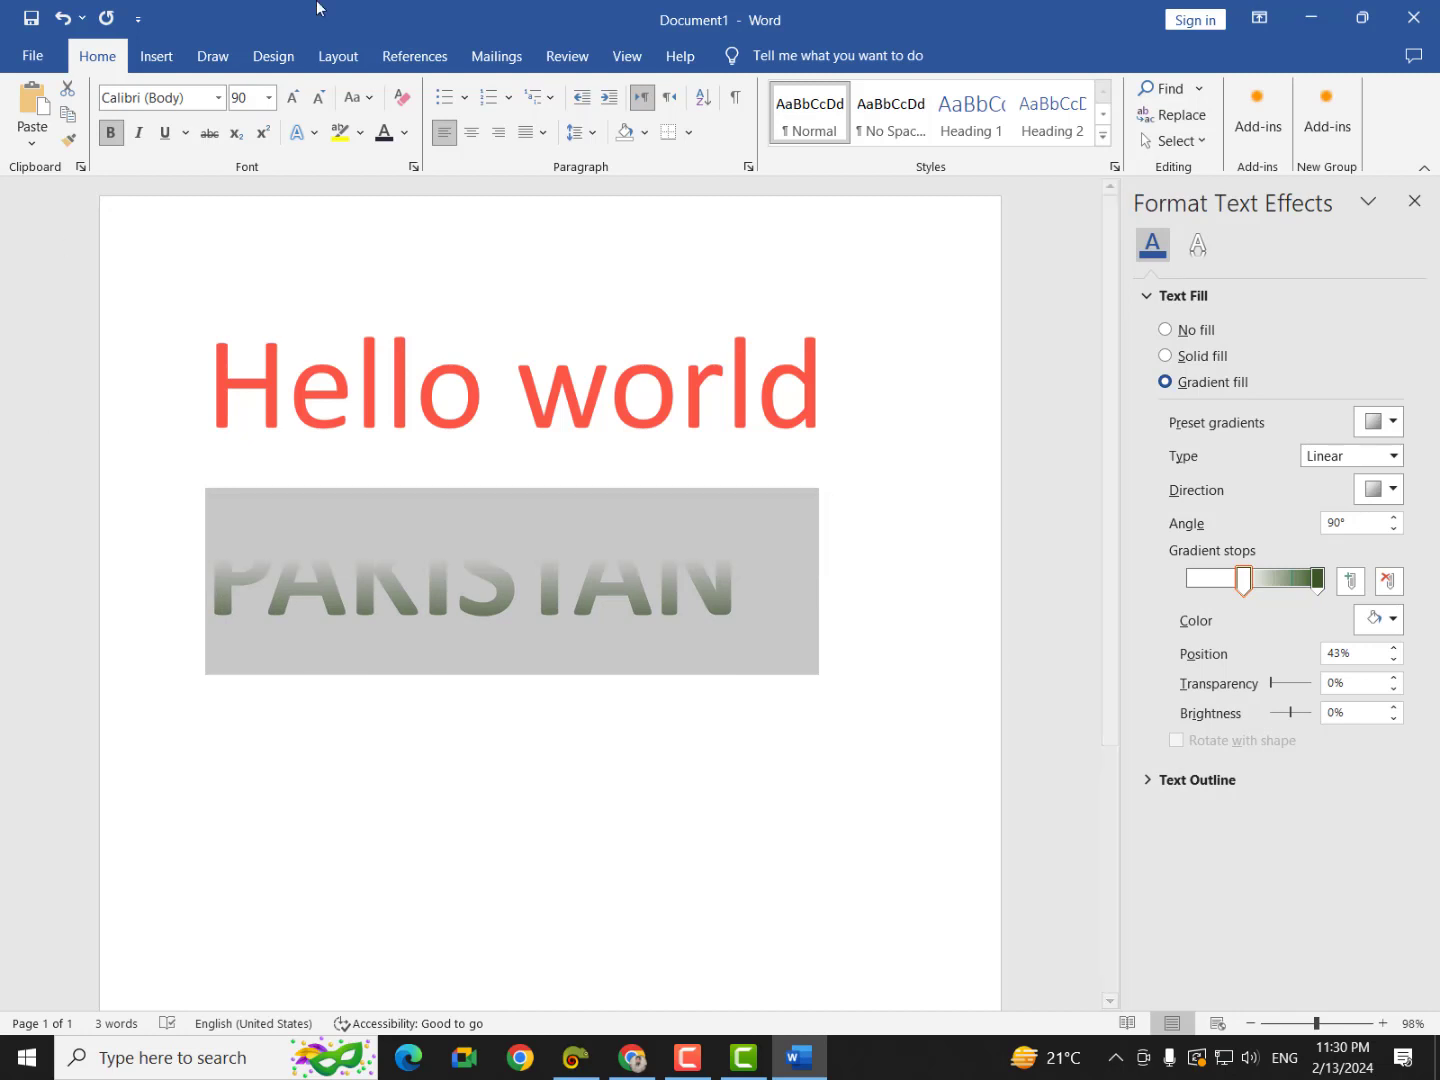
{"action": "left_click", "coordinate": [313, 138]}
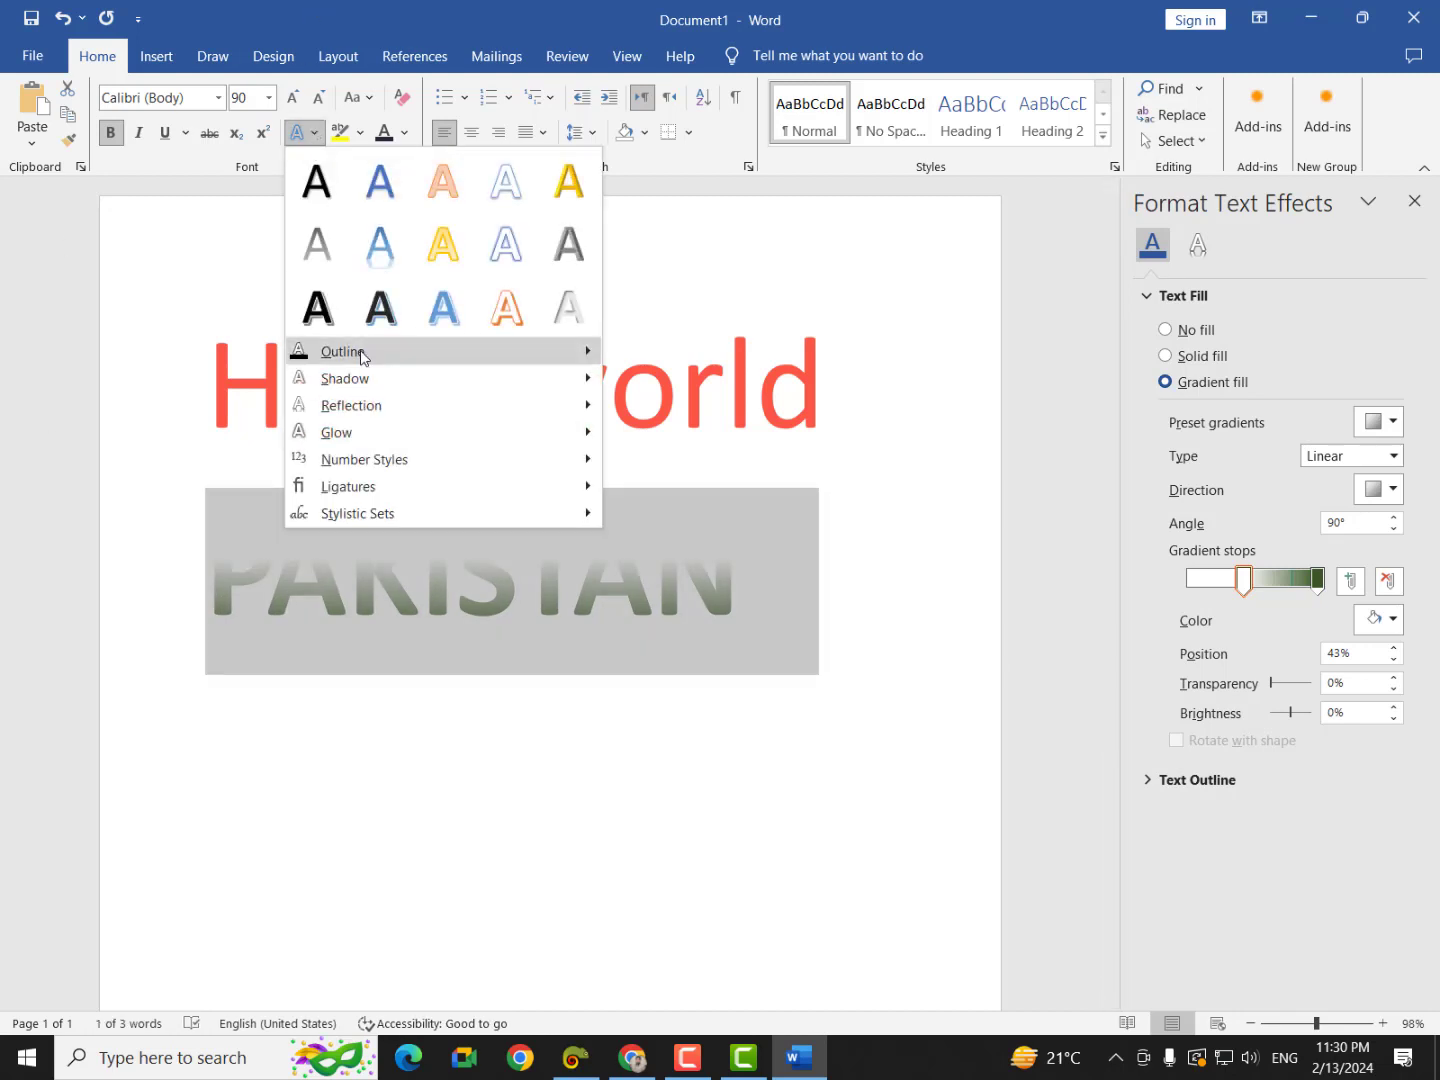
{"action": "mouse_move", "coordinate": [357, 362]}
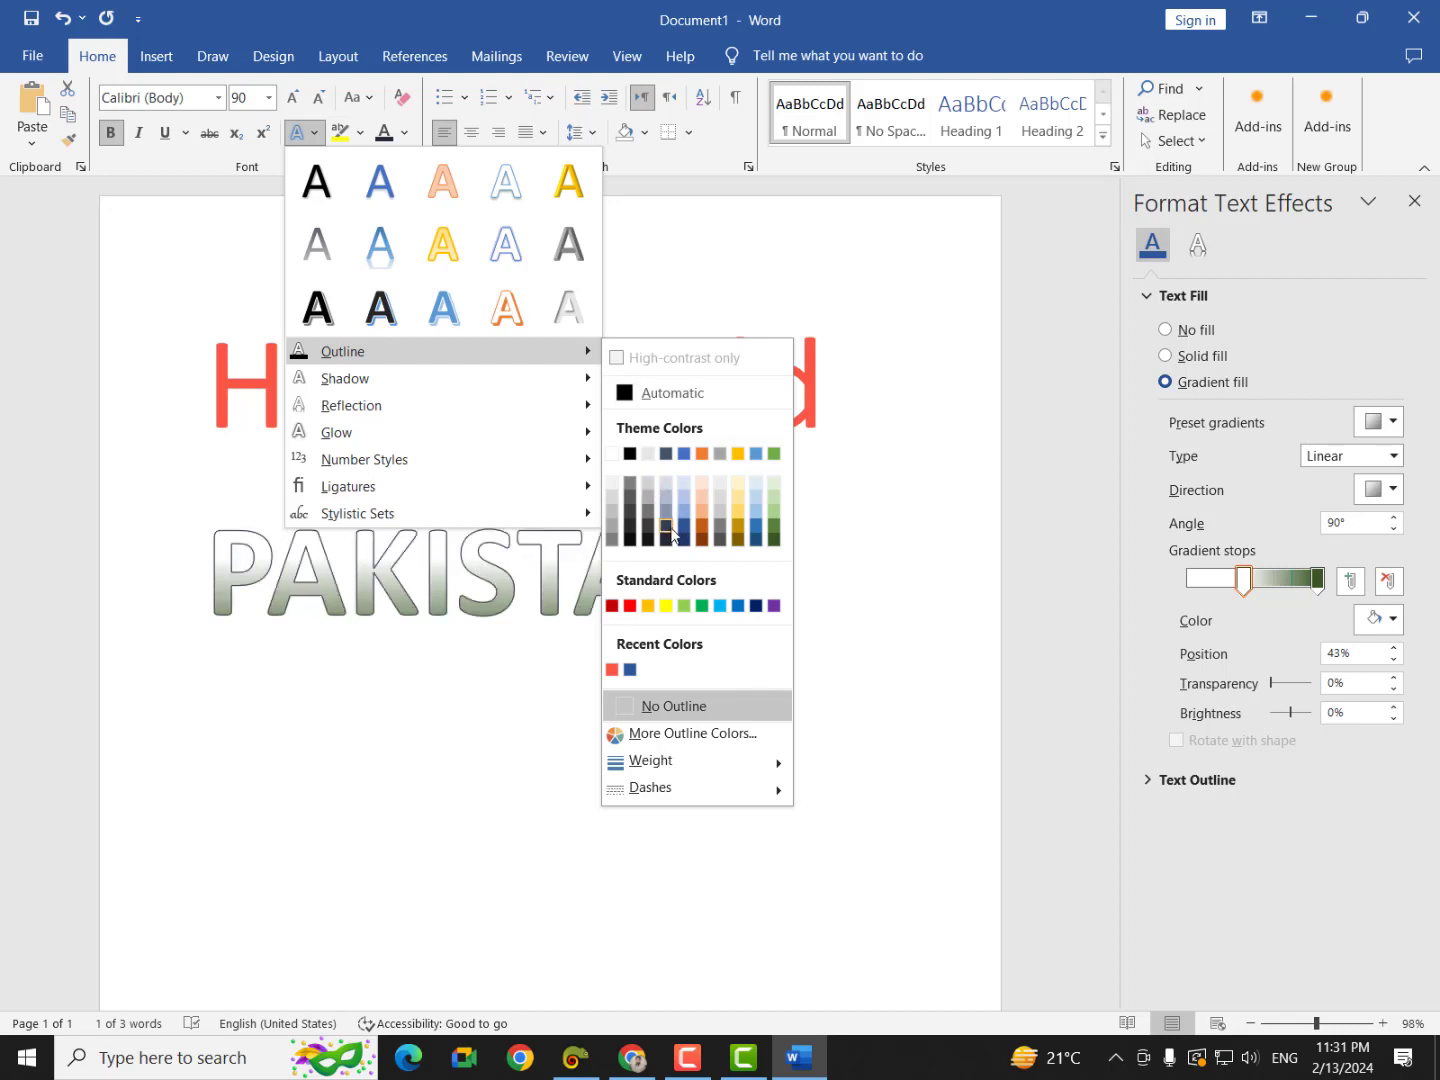
{"action": "left_click", "coordinate": [777, 505]}
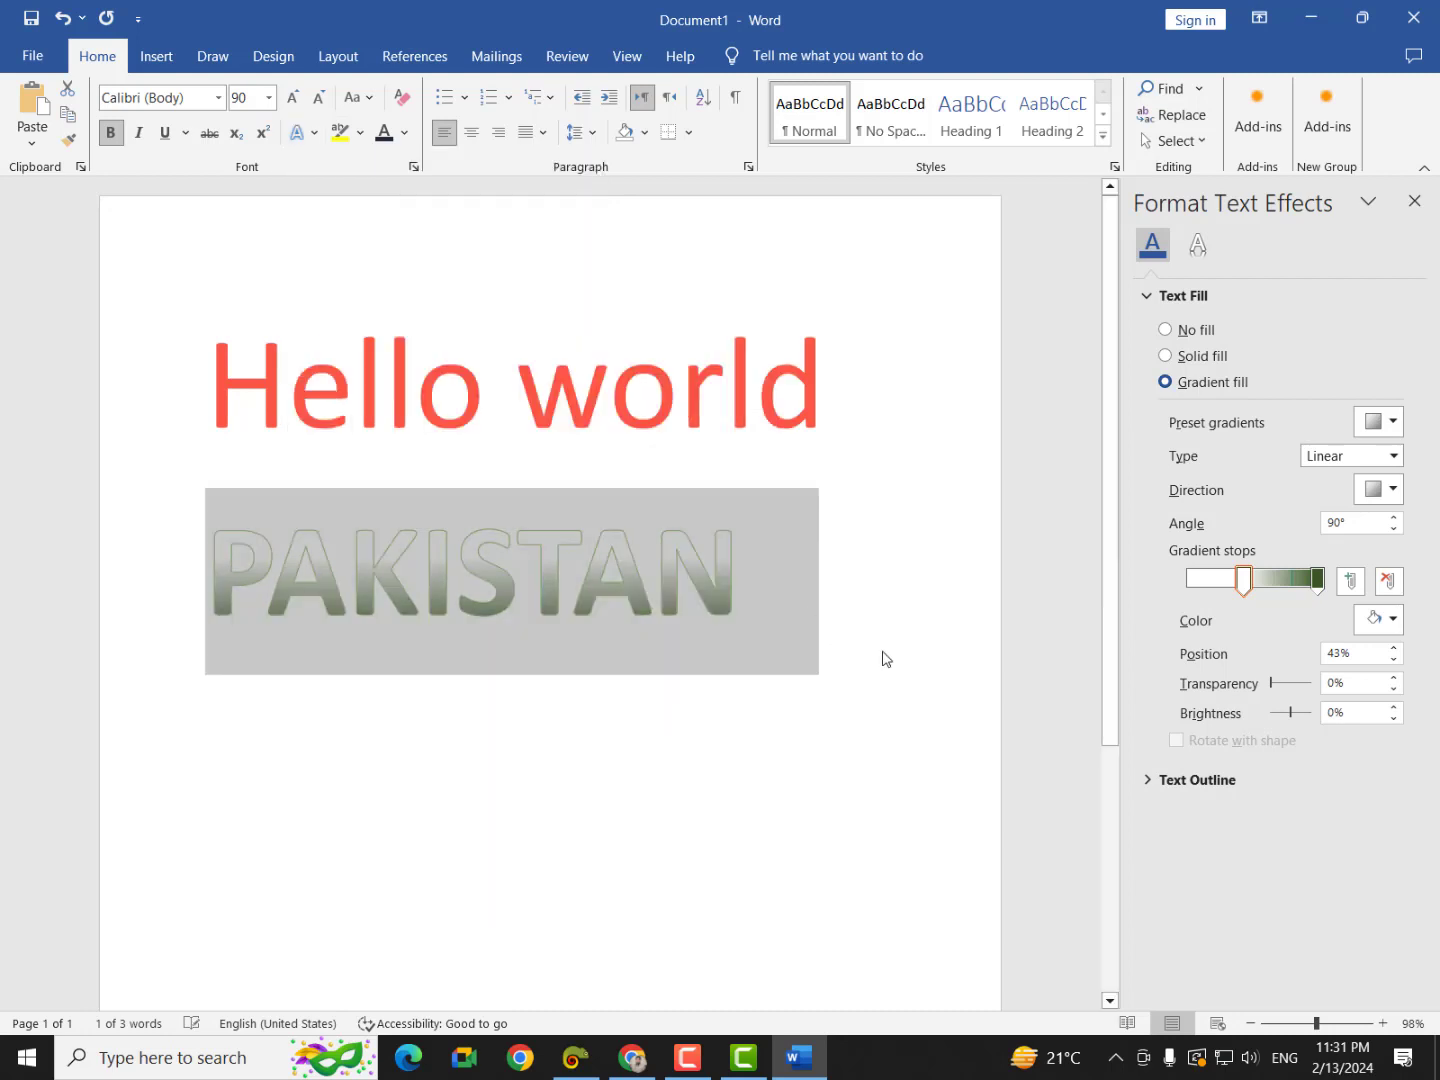
{"action": "left_click", "coordinate": [891, 660]}
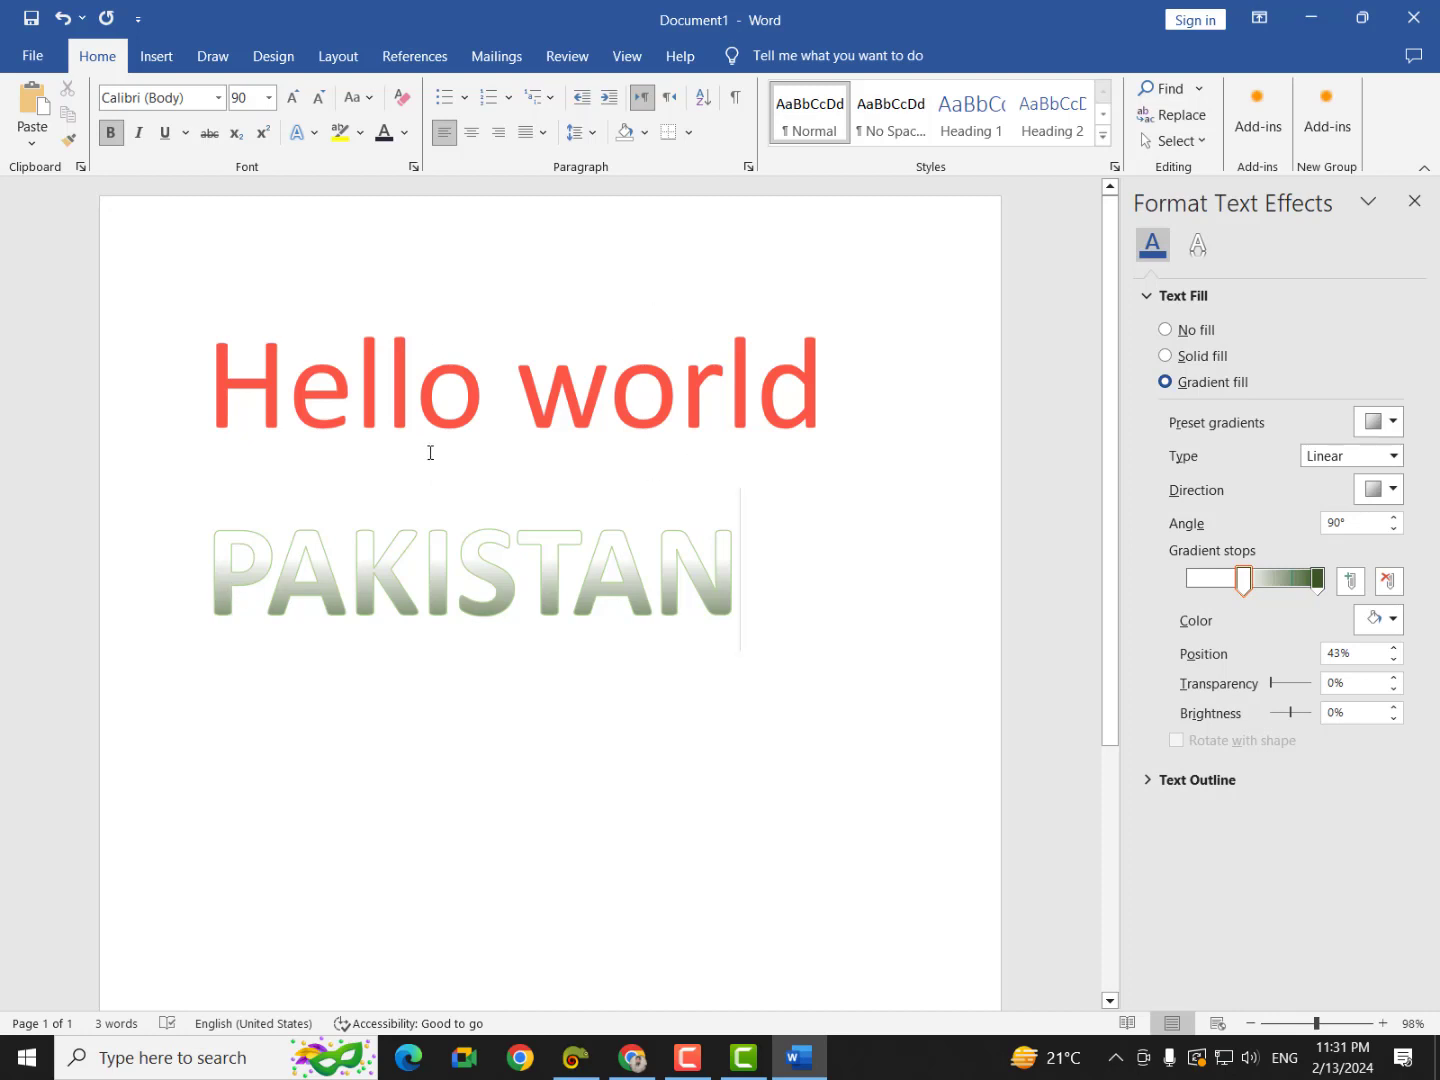
Step: Reselect the word PAKISTAN and set the white gradient stop's position to 44%
{"action": "left_click_drag", "start_coordinate": [752, 595], "coordinate": [199, 566]}
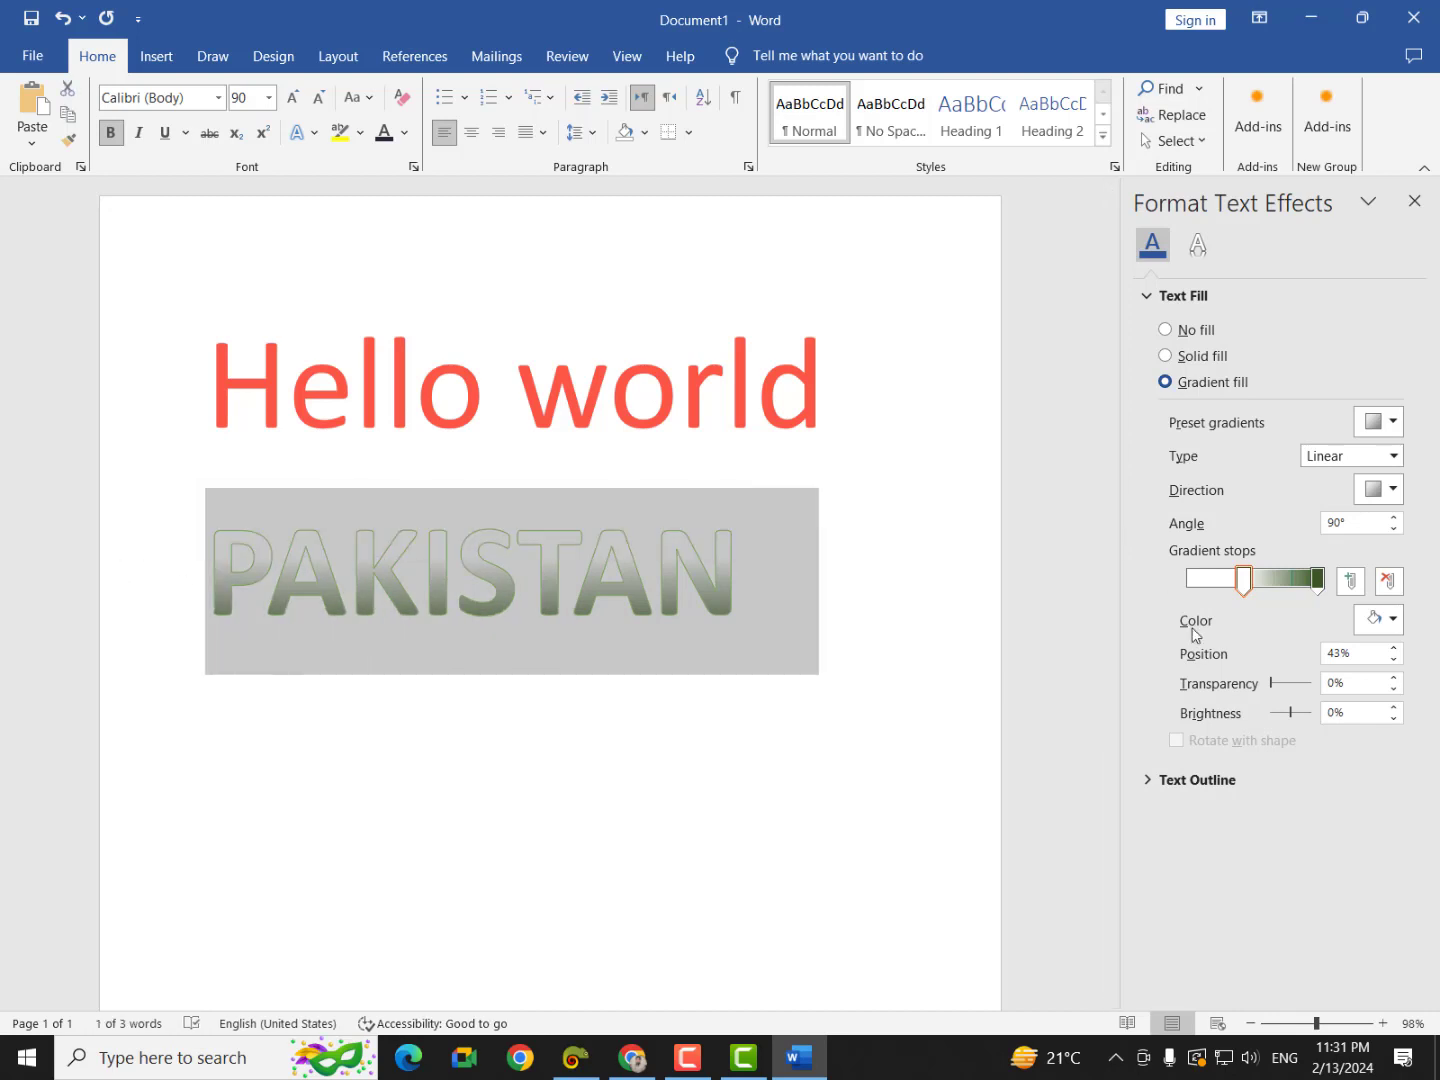
{"action": "left_click", "coordinate": [1395, 648]}
{"action": "left_click", "coordinate": [1395, 648]}
{"action": "left_click", "coordinate": [1395, 648]}
{"action": "left_click", "coordinate": [1395, 648]}
{"action": "left_click", "coordinate": [1395, 648]}
{"action": "left_click", "coordinate": [1395, 648]}
{"action": "left_click", "coordinate": [1394, 660]}
{"action": "left_click", "coordinate": [1394, 660]}
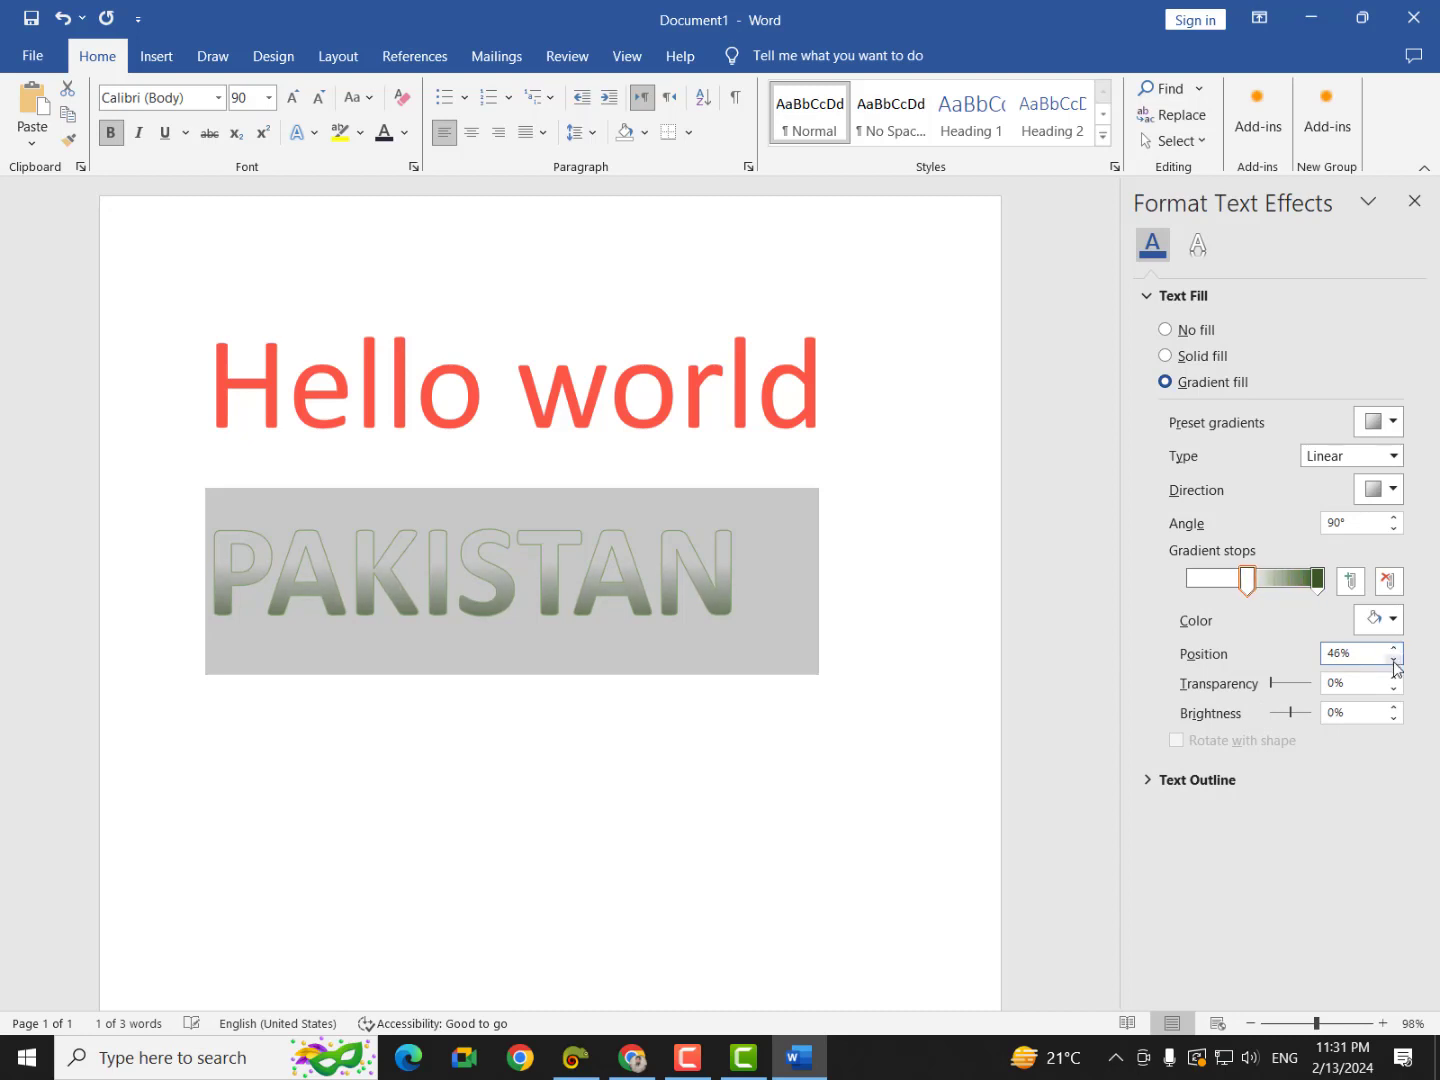
{"action": "left_click", "coordinate": [1394, 660]}
{"action": "left_click", "coordinate": [1394, 660]}
{"action": "left_click", "coordinate": [1394, 660]}
Step: Try gradient angles up to 130° on PAKISTAN and set the angle to 70°
{"action": "left_click", "coordinate": [1394, 518]}
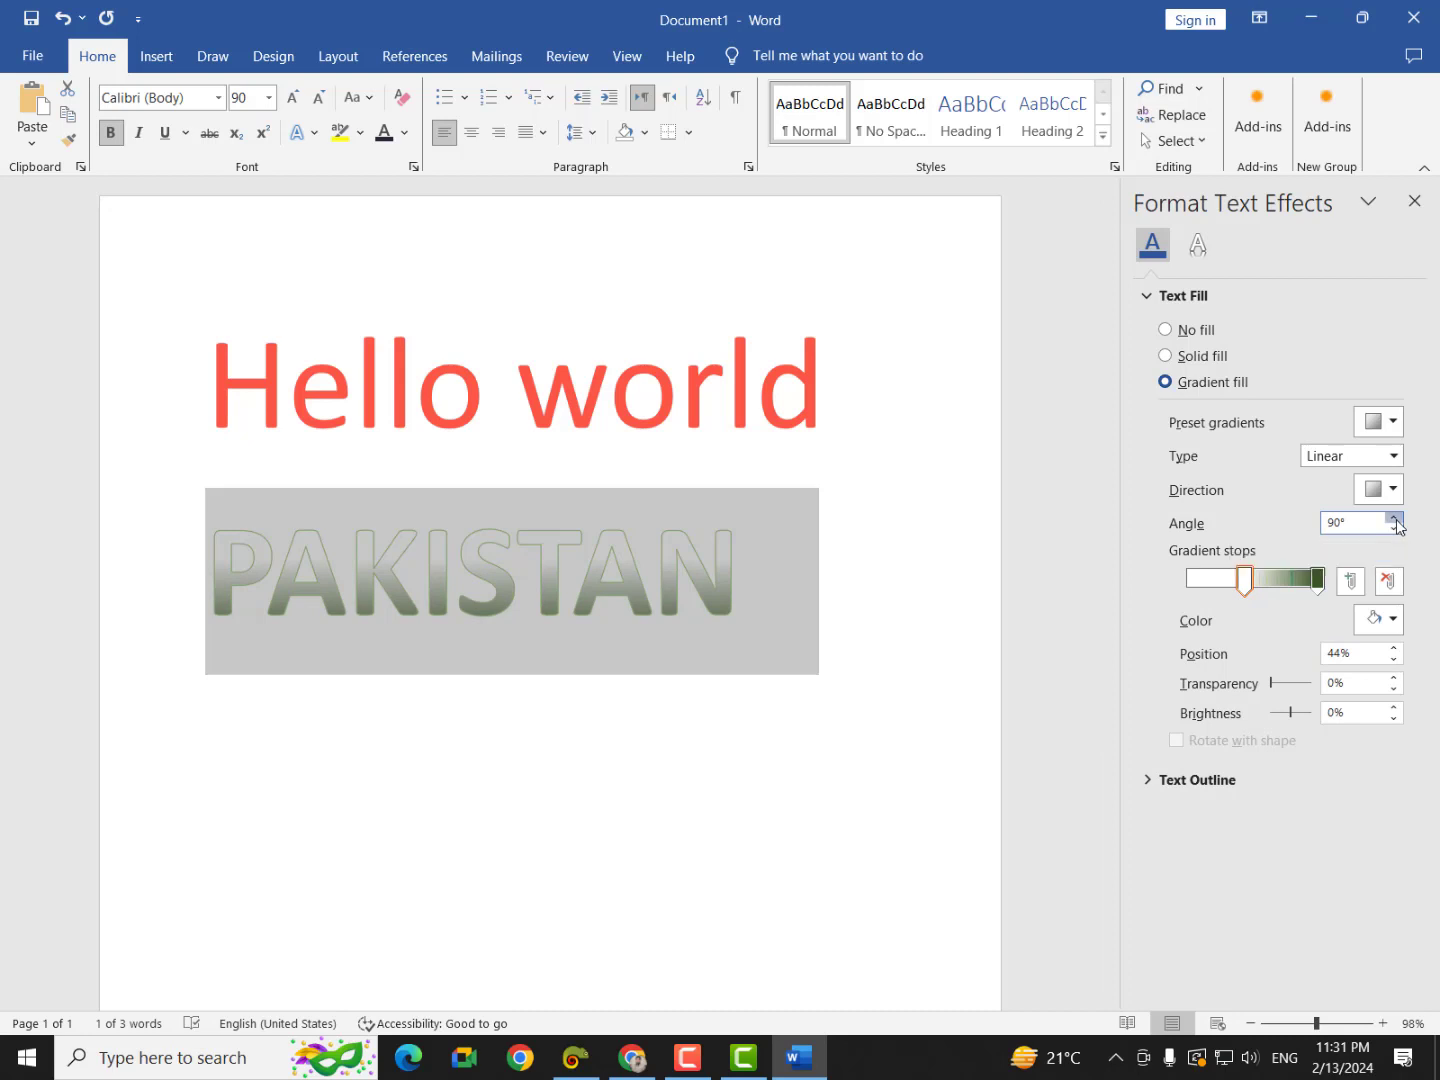
{"action": "left_click", "coordinate": [1394, 518]}
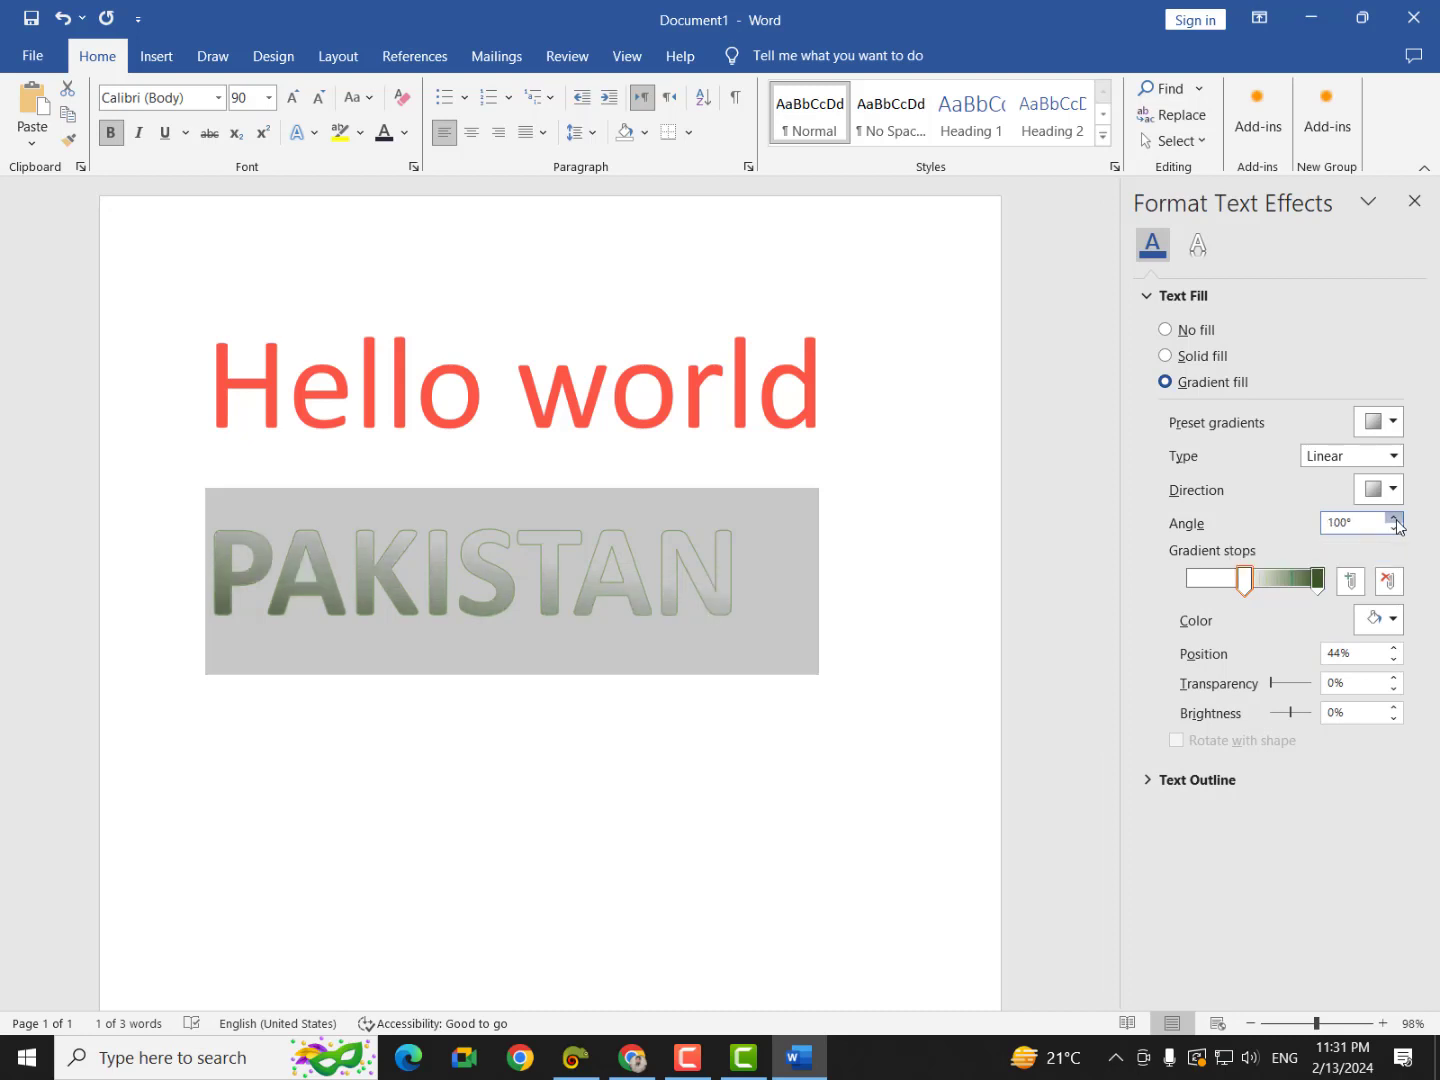
{"action": "left_click", "coordinate": [1394, 518]}
{"action": "left_click", "coordinate": [1394, 518]}
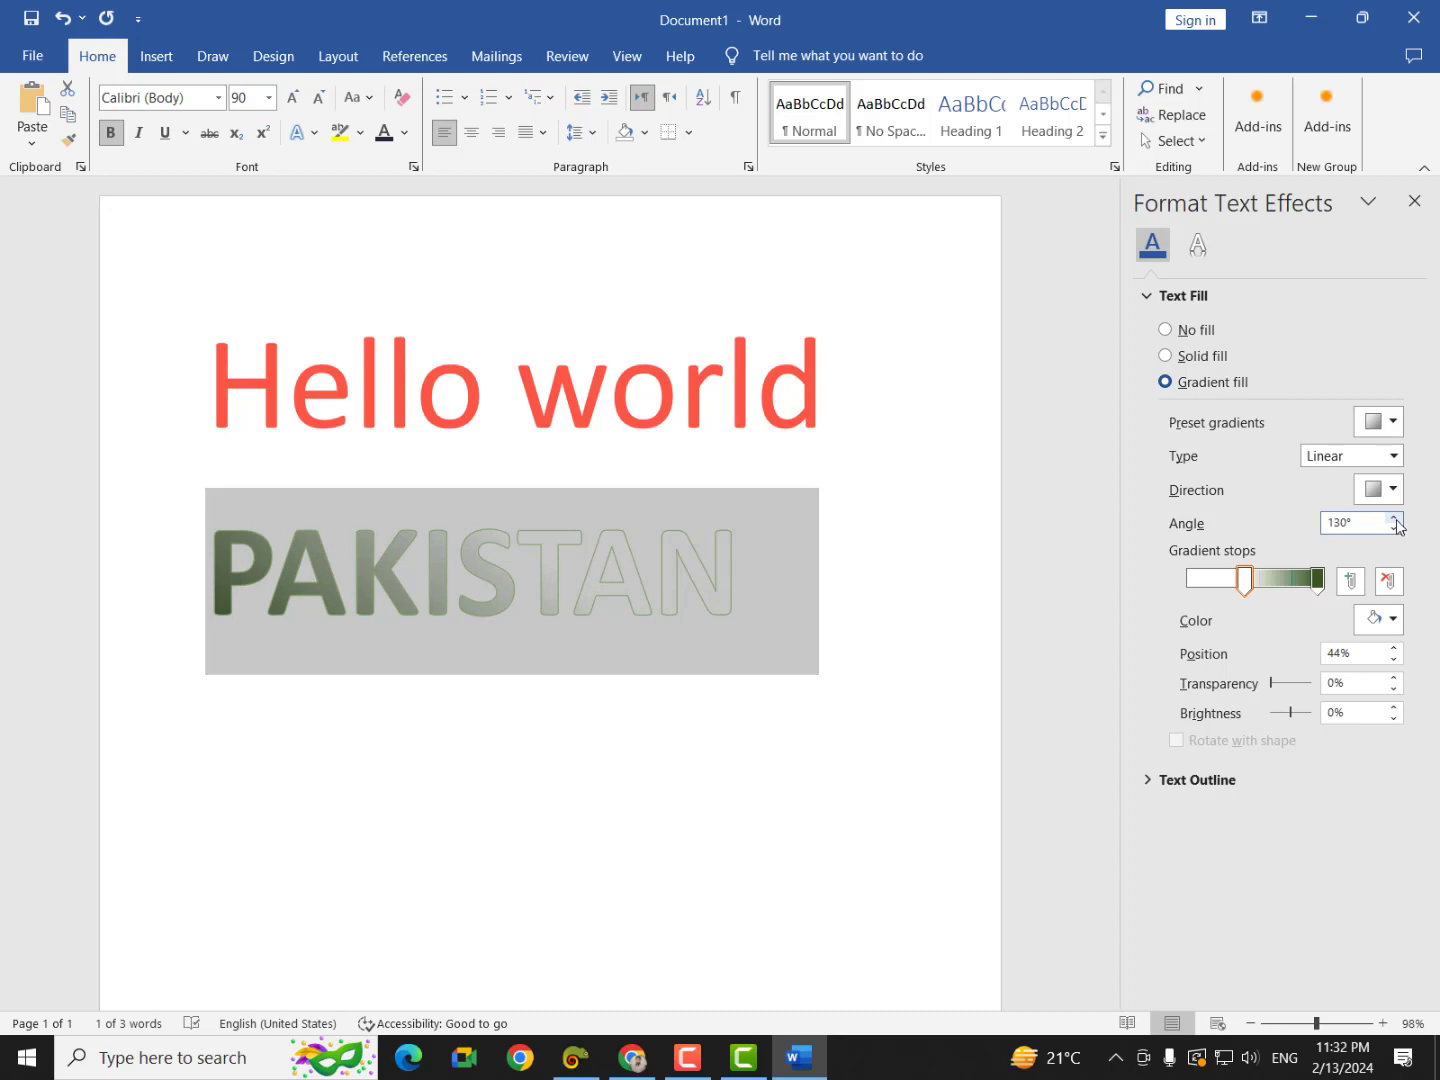
{"action": "left_click_drag", "start_coordinate": [1395, 519], "coordinate": [1397, 530]}
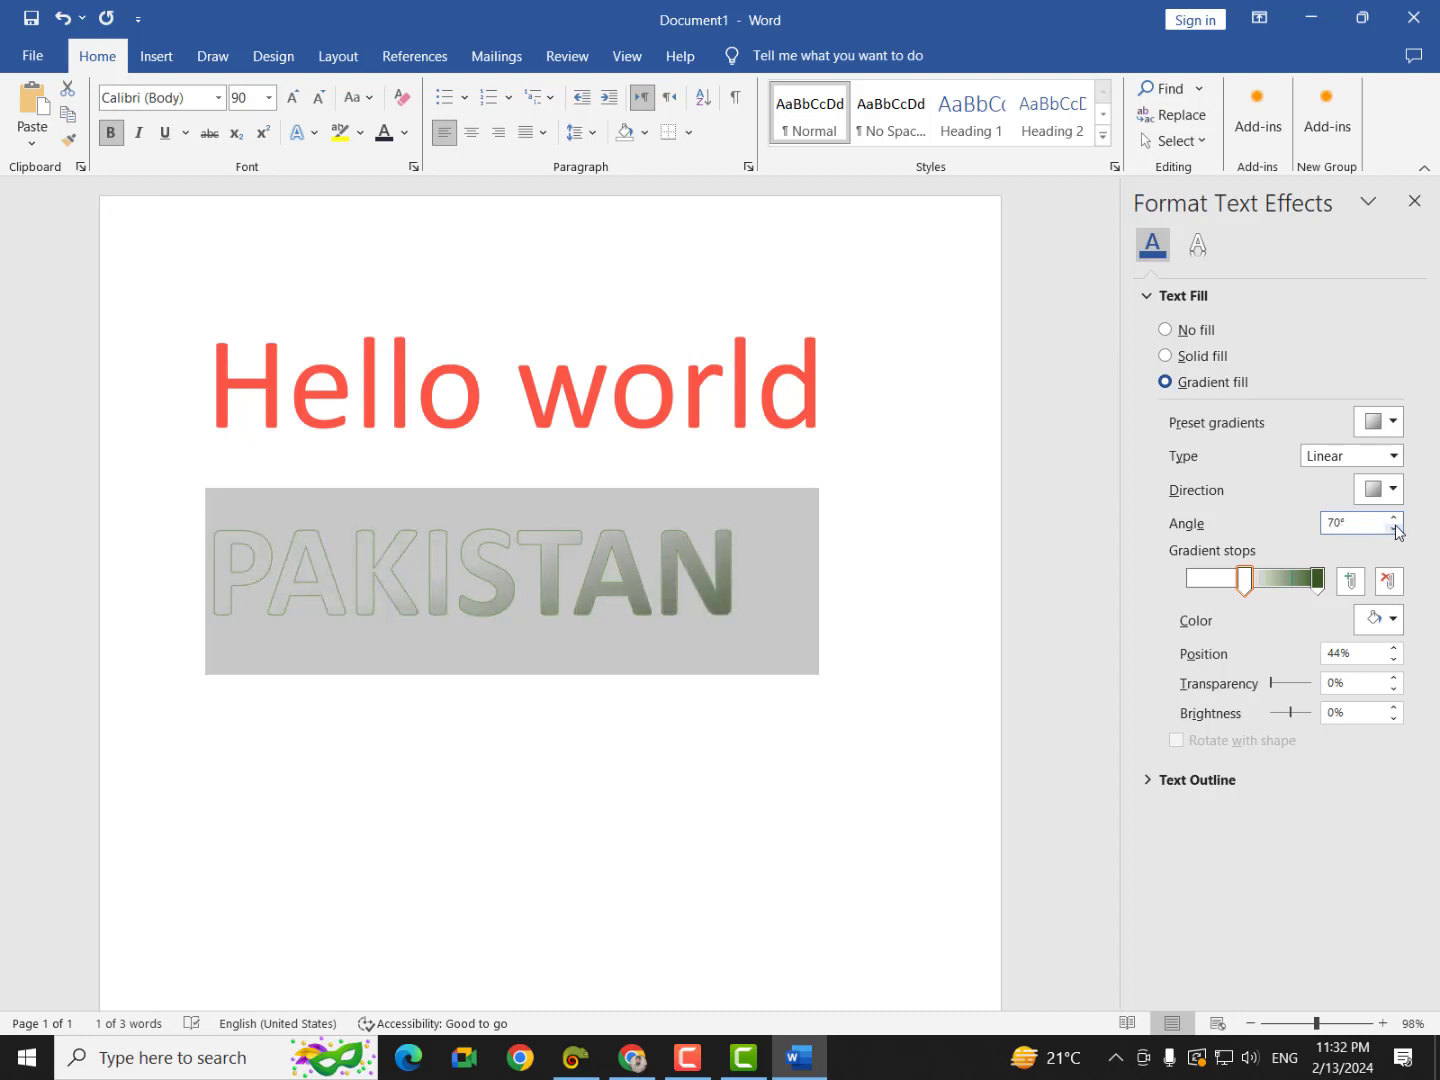
Step: Set the gradient angle of PAKISTAN to 90° and deselect the word
{"action": "left_click", "coordinate": [1394, 517]}
{"action": "left_click", "coordinate": [1394, 517]}
{"action": "left_click", "coordinate": [1394, 518]}
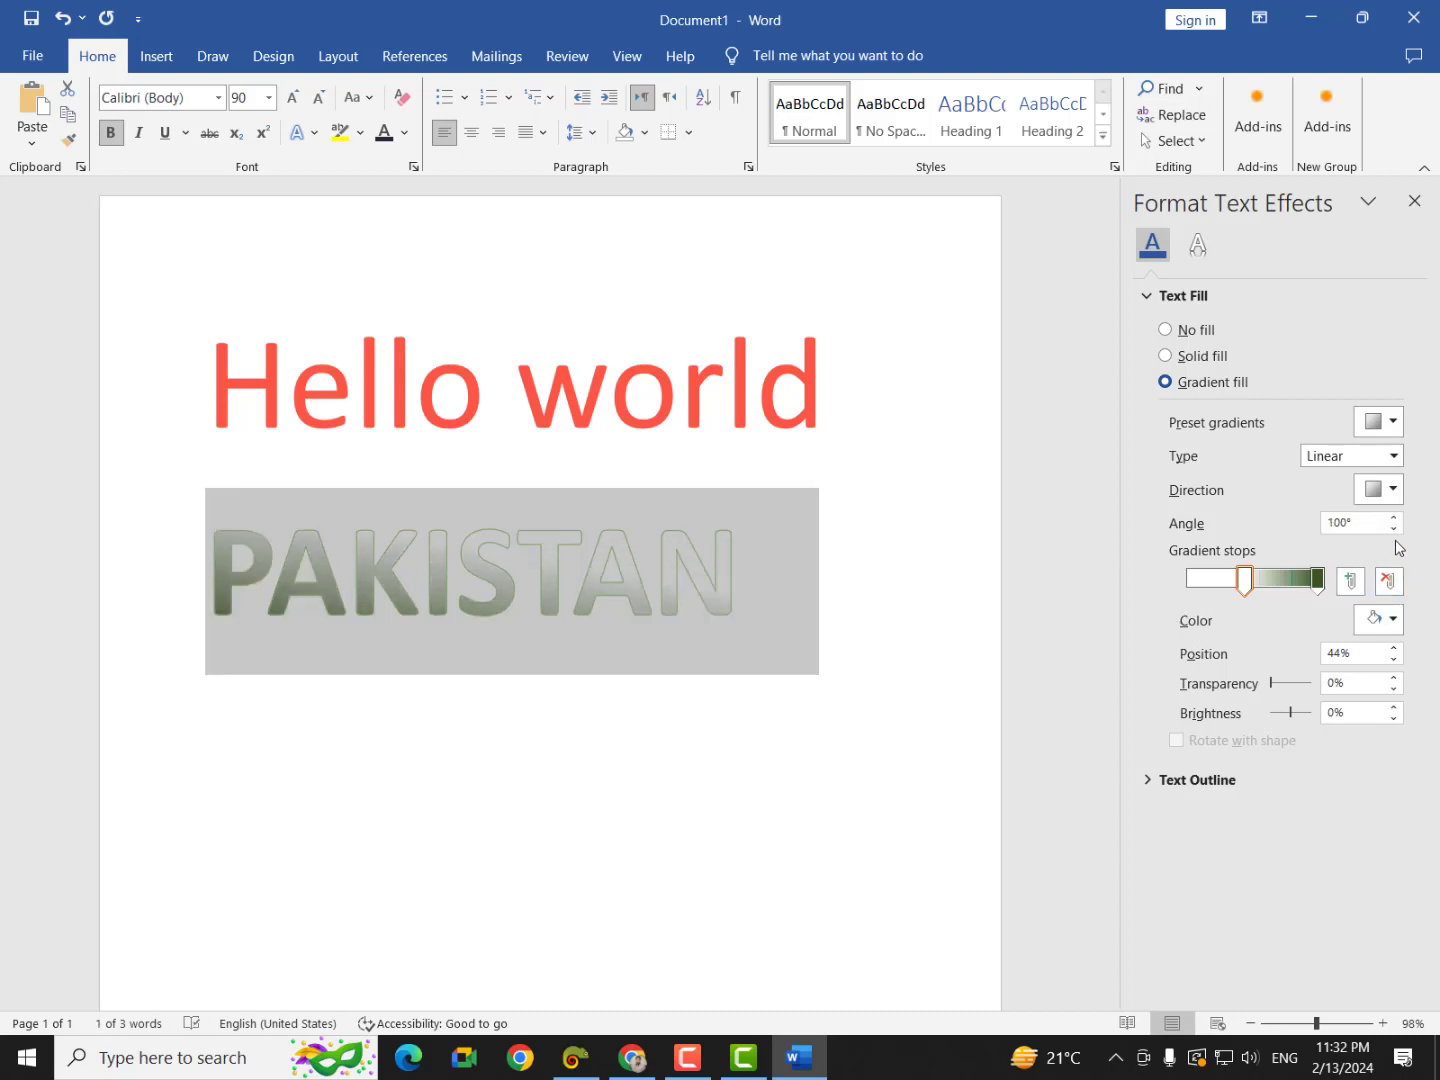
{"action": "left_click", "coordinate": [1395, 530]}
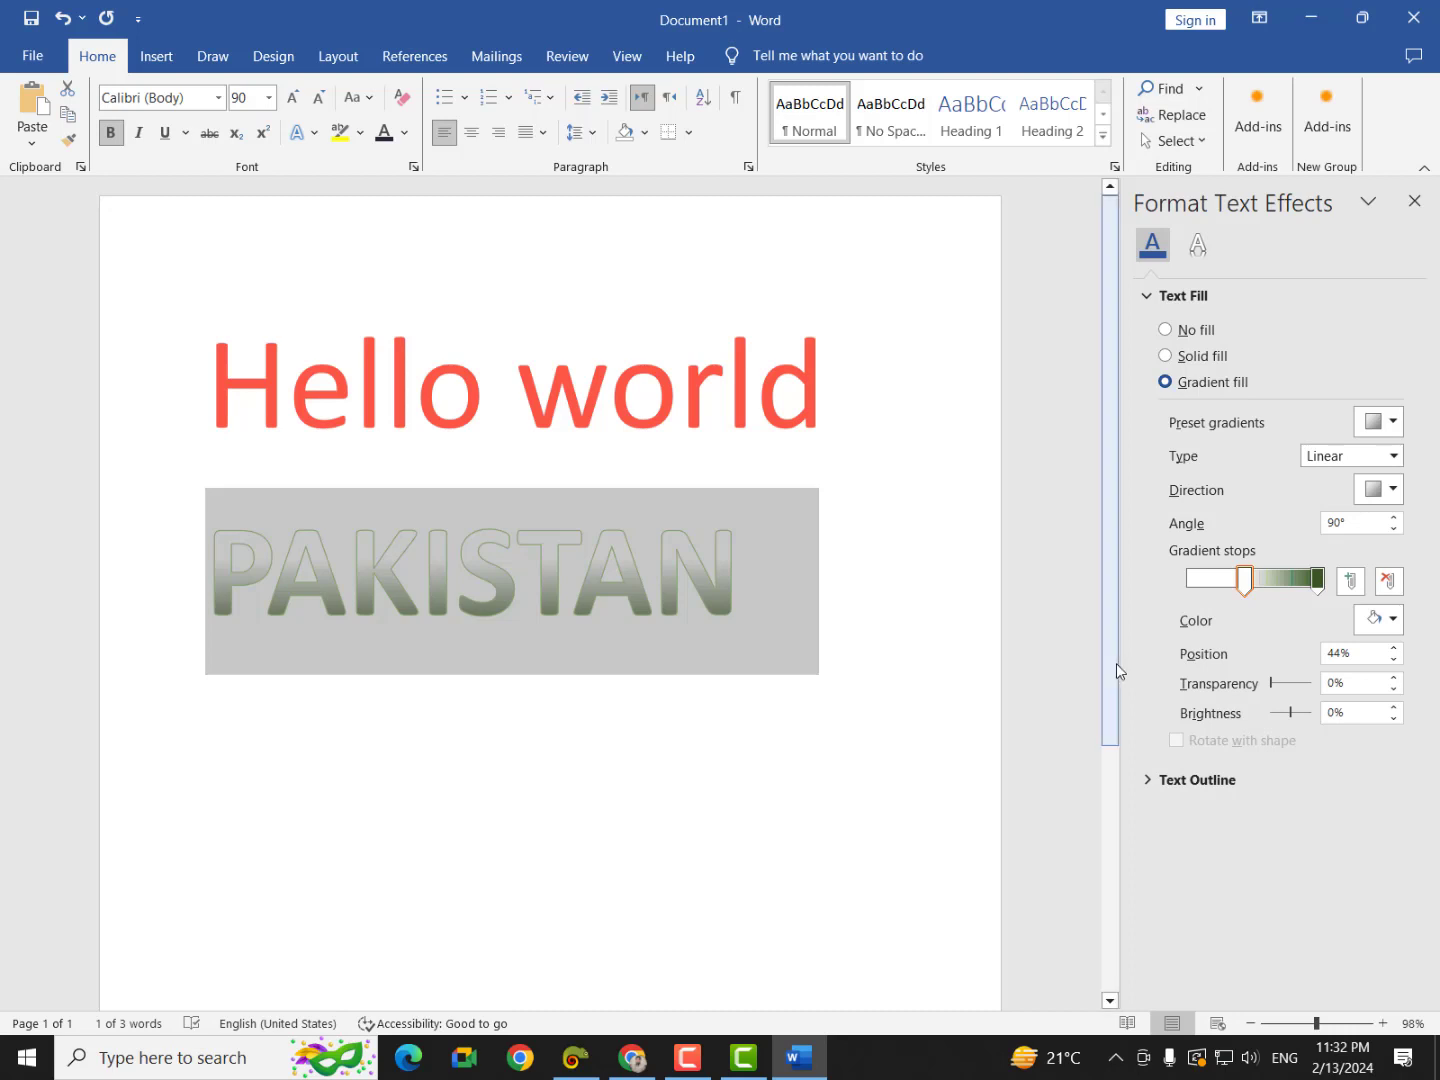
{"action": "left_click", "coordinate": [886, 770]}
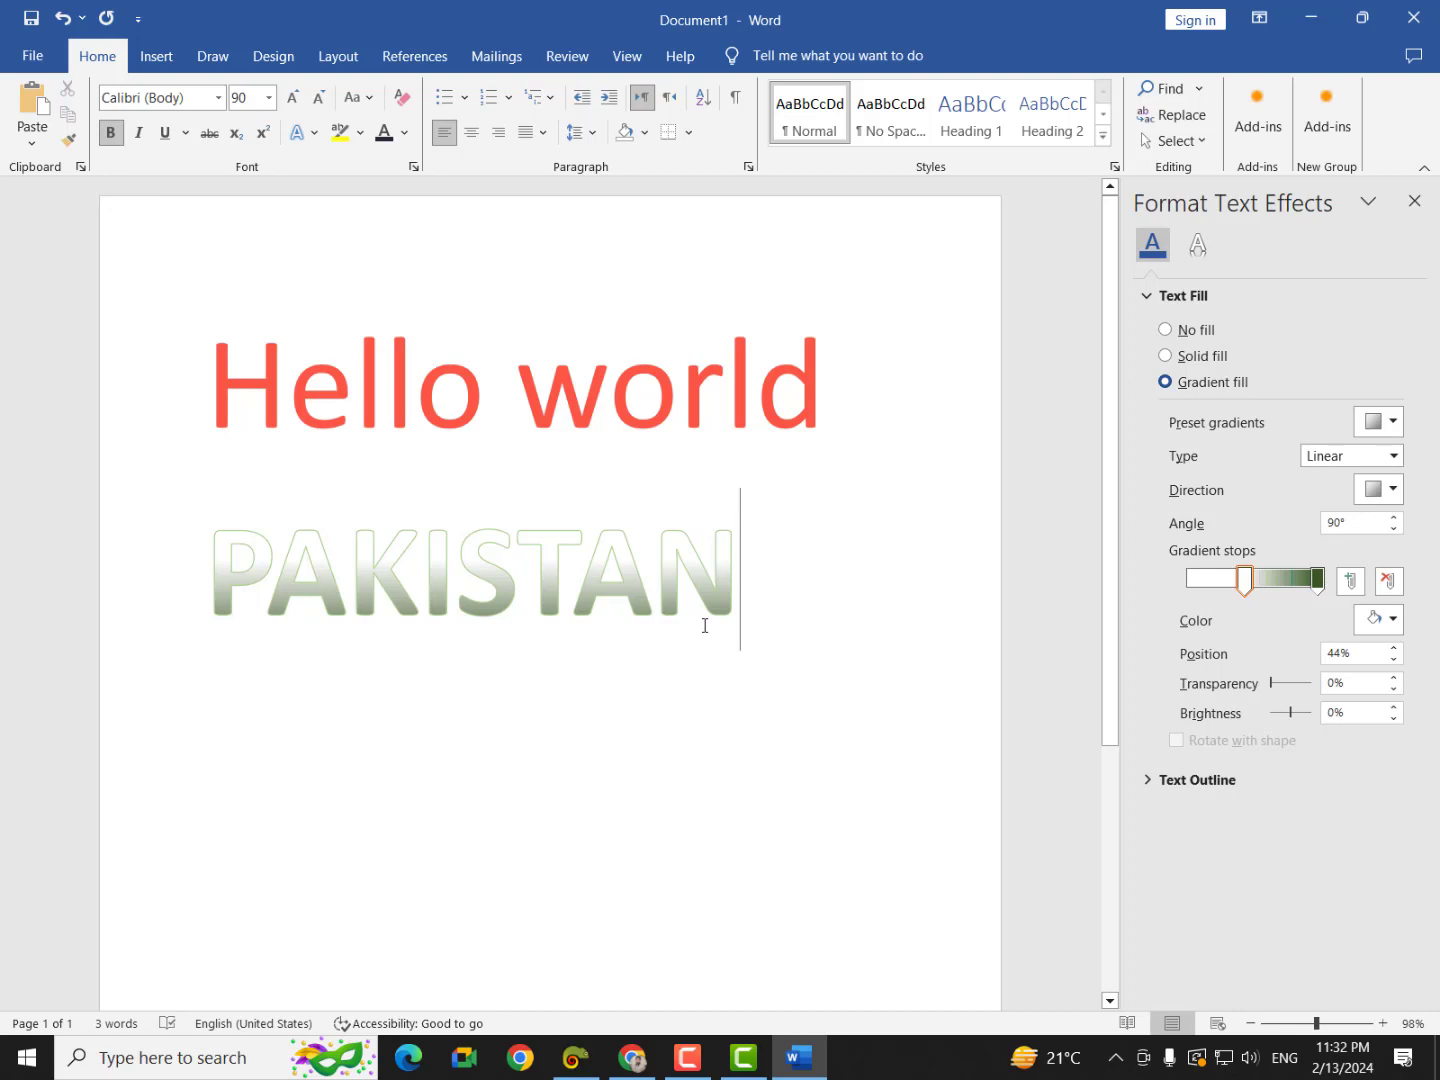
Step: Add the word India on a new line below PAKISTAN and convert it to uppercase
{"action": "key", "text": "Return"}
{"action": "type", "text": "In"}
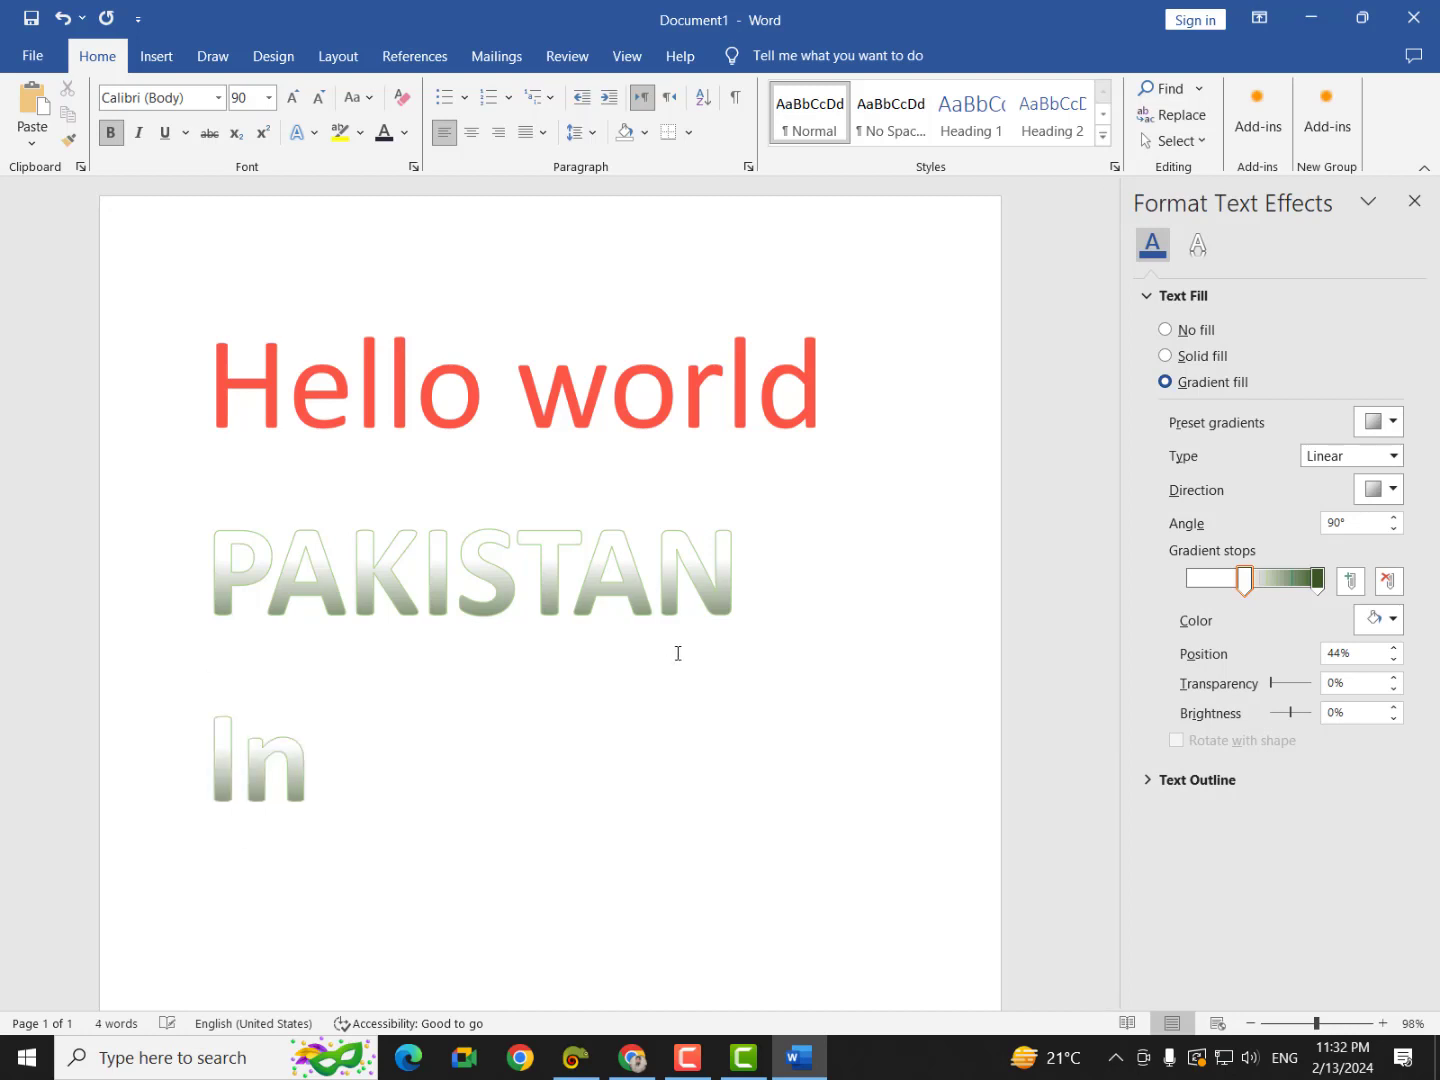
{"action": "type", "text": "dia"}
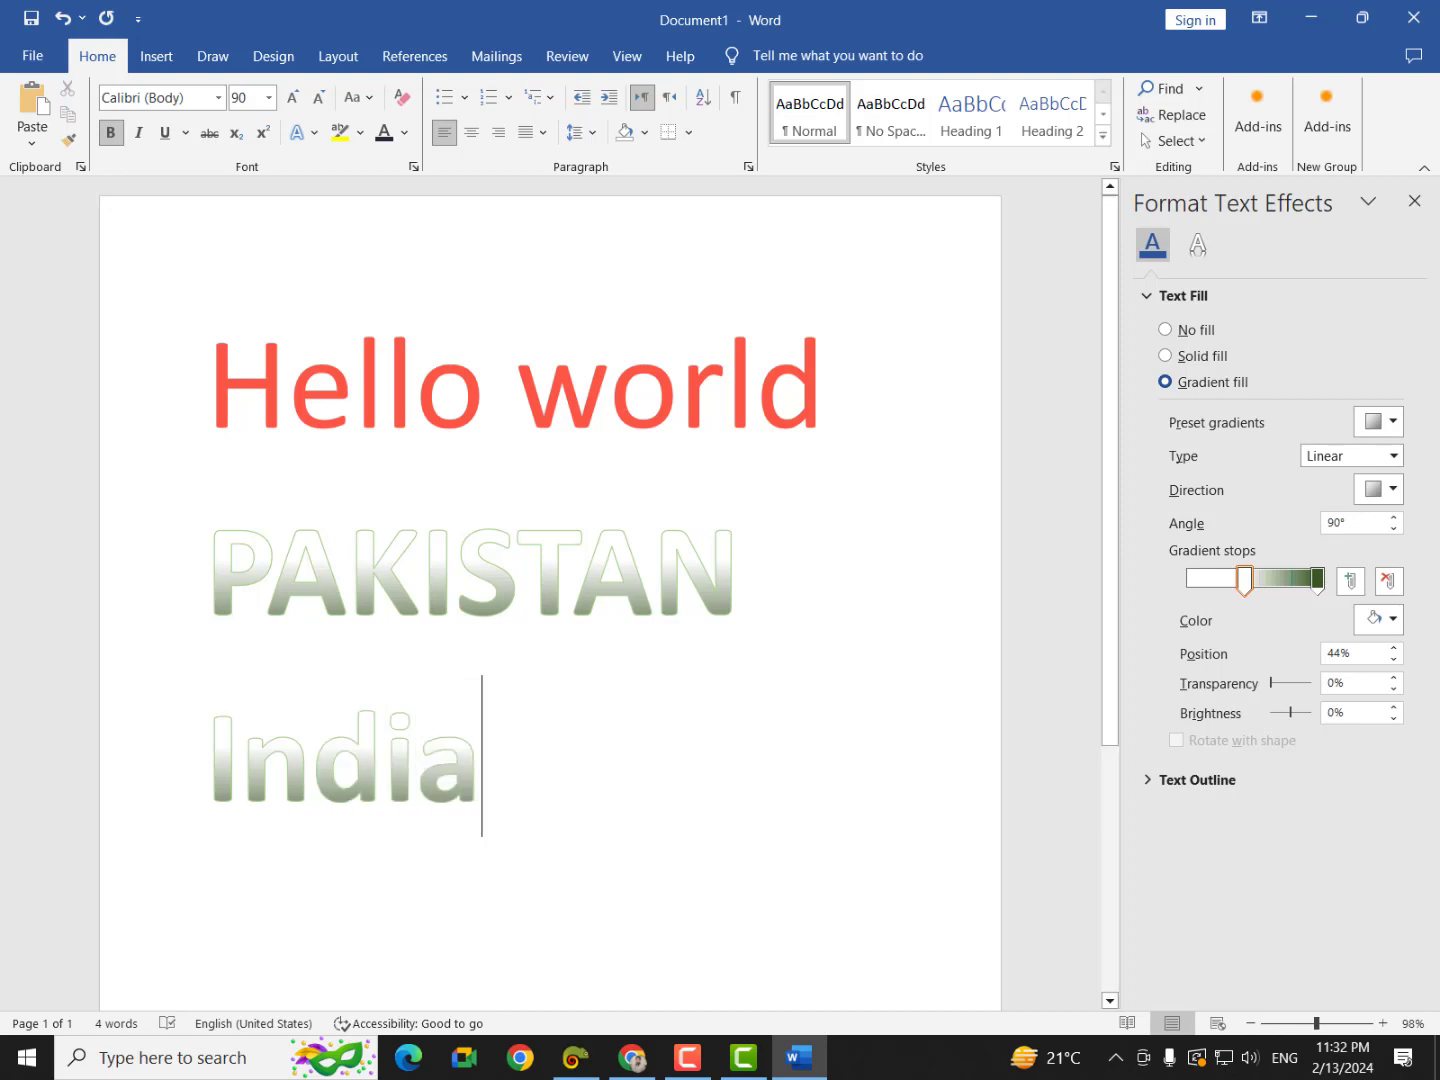
{"action": "triple_click", "coordinate": [489, 755]}
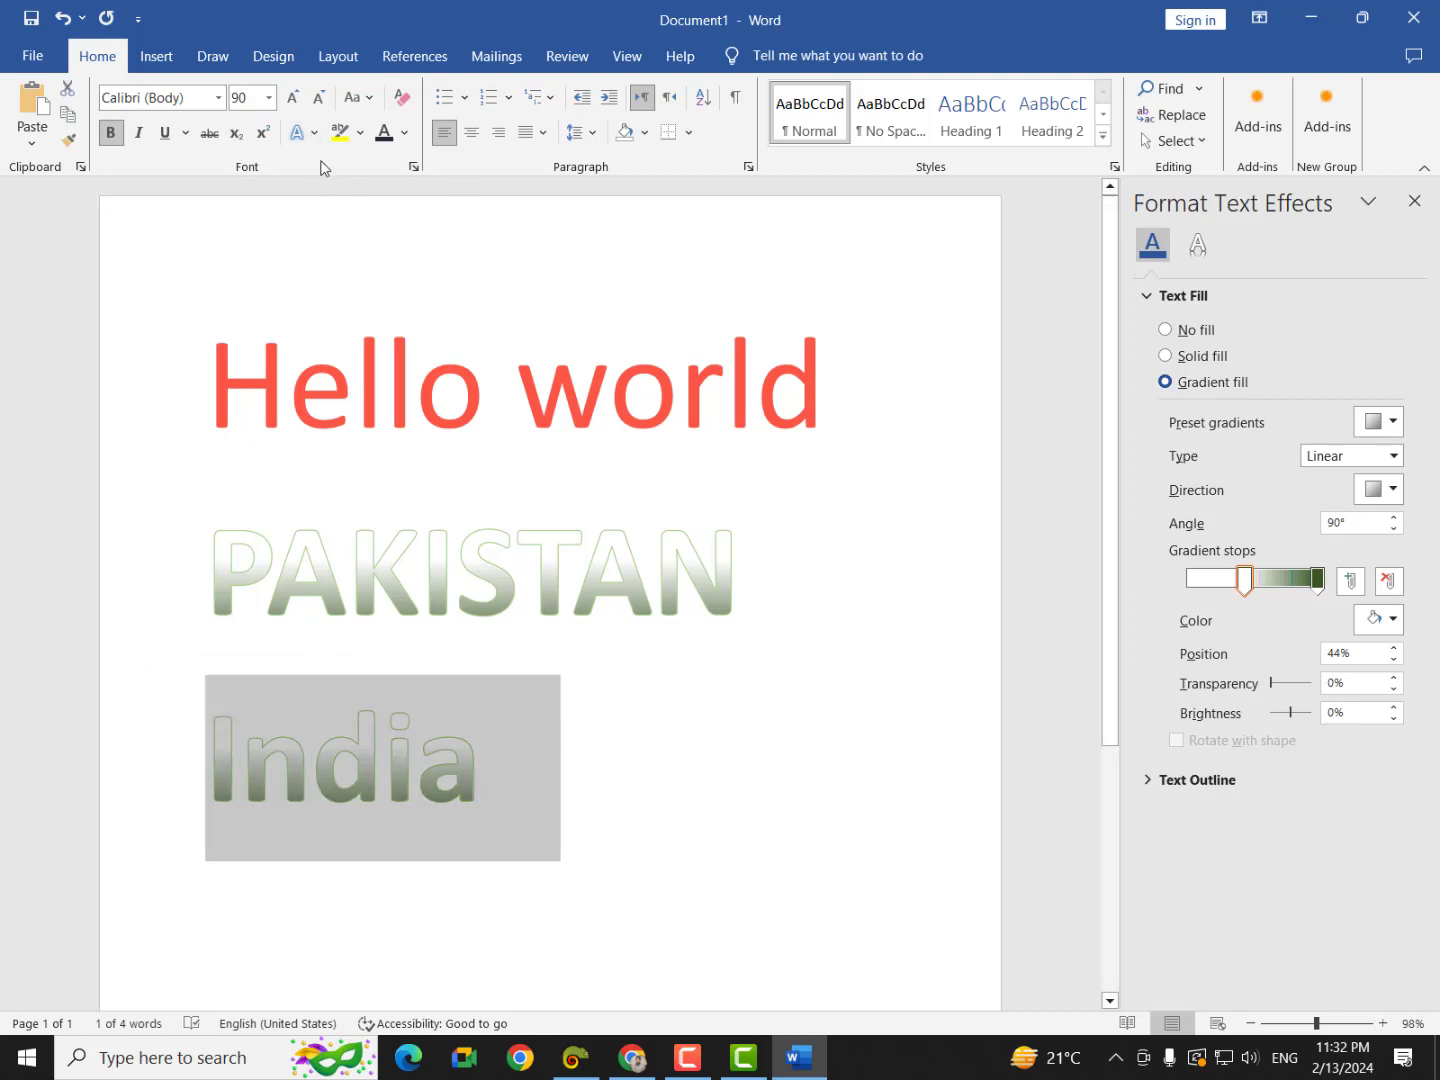
{"action": "left_click", "coordinate": [358, 97]}
{"action": "left_click", "coordinate": [390, 175]}
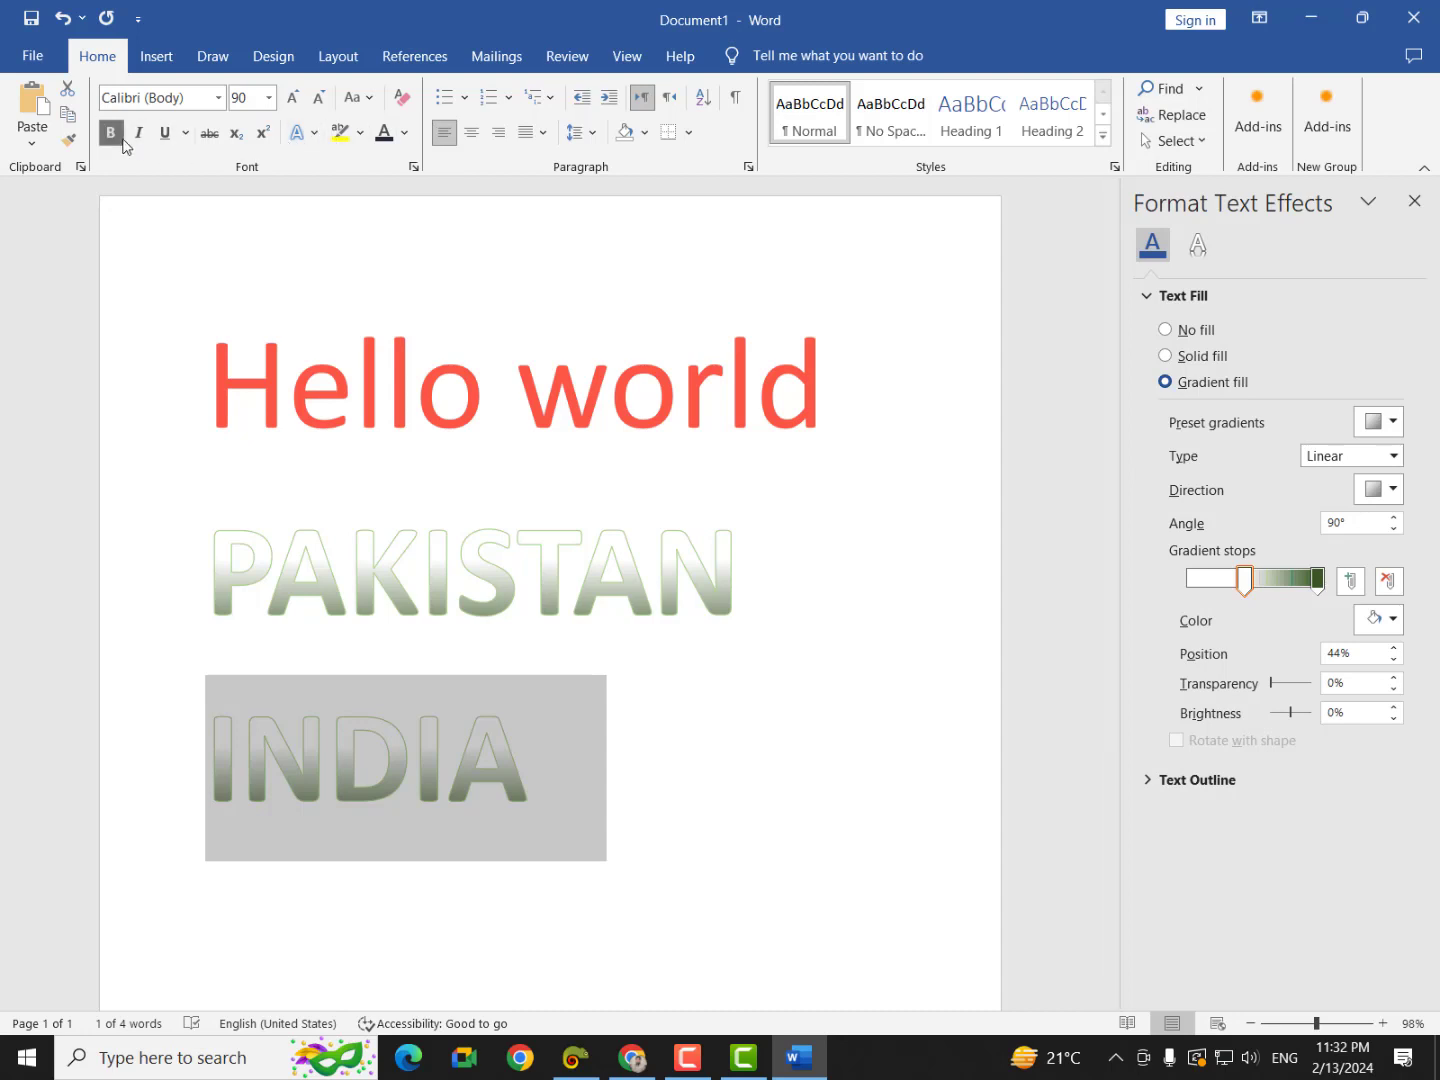
Step: Increase the font size of INDIA to 140
{"action": "left_click", "coordinate": [293, 100]}
{"action": "left_click", "coordinate": [293, 100]}
{"action": "left_click", "coordinate": [293, 100]}
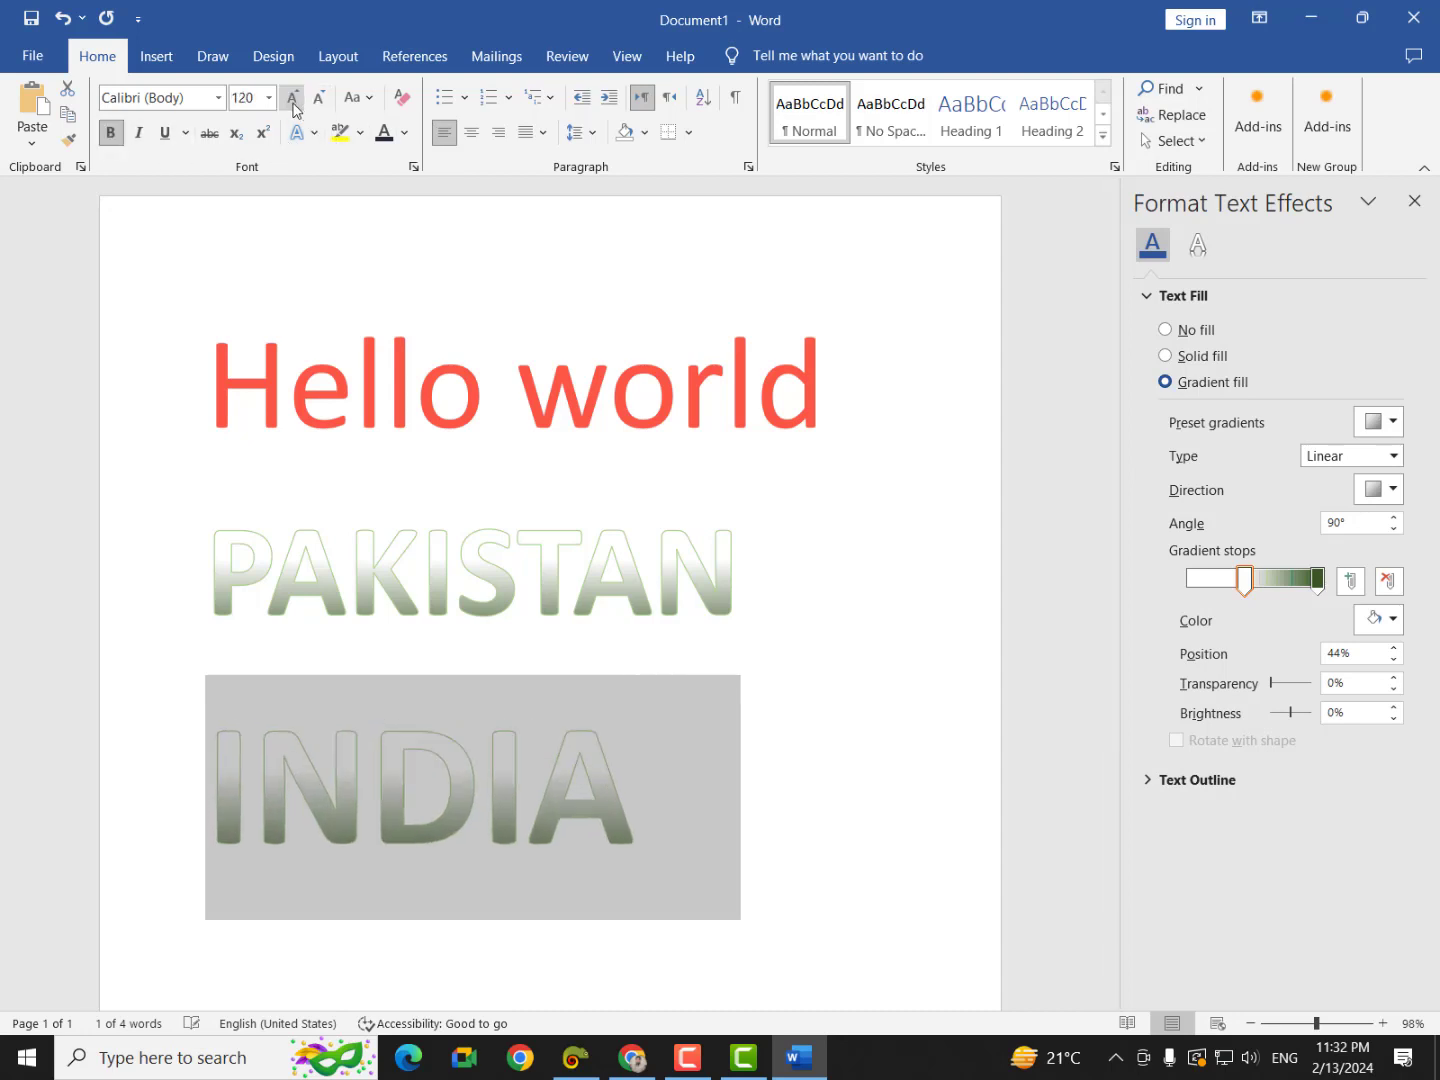
{"action": "left_click", "coordinate": [293, 100]}
{"action": "left_click", "coordinate": [293, 100]}
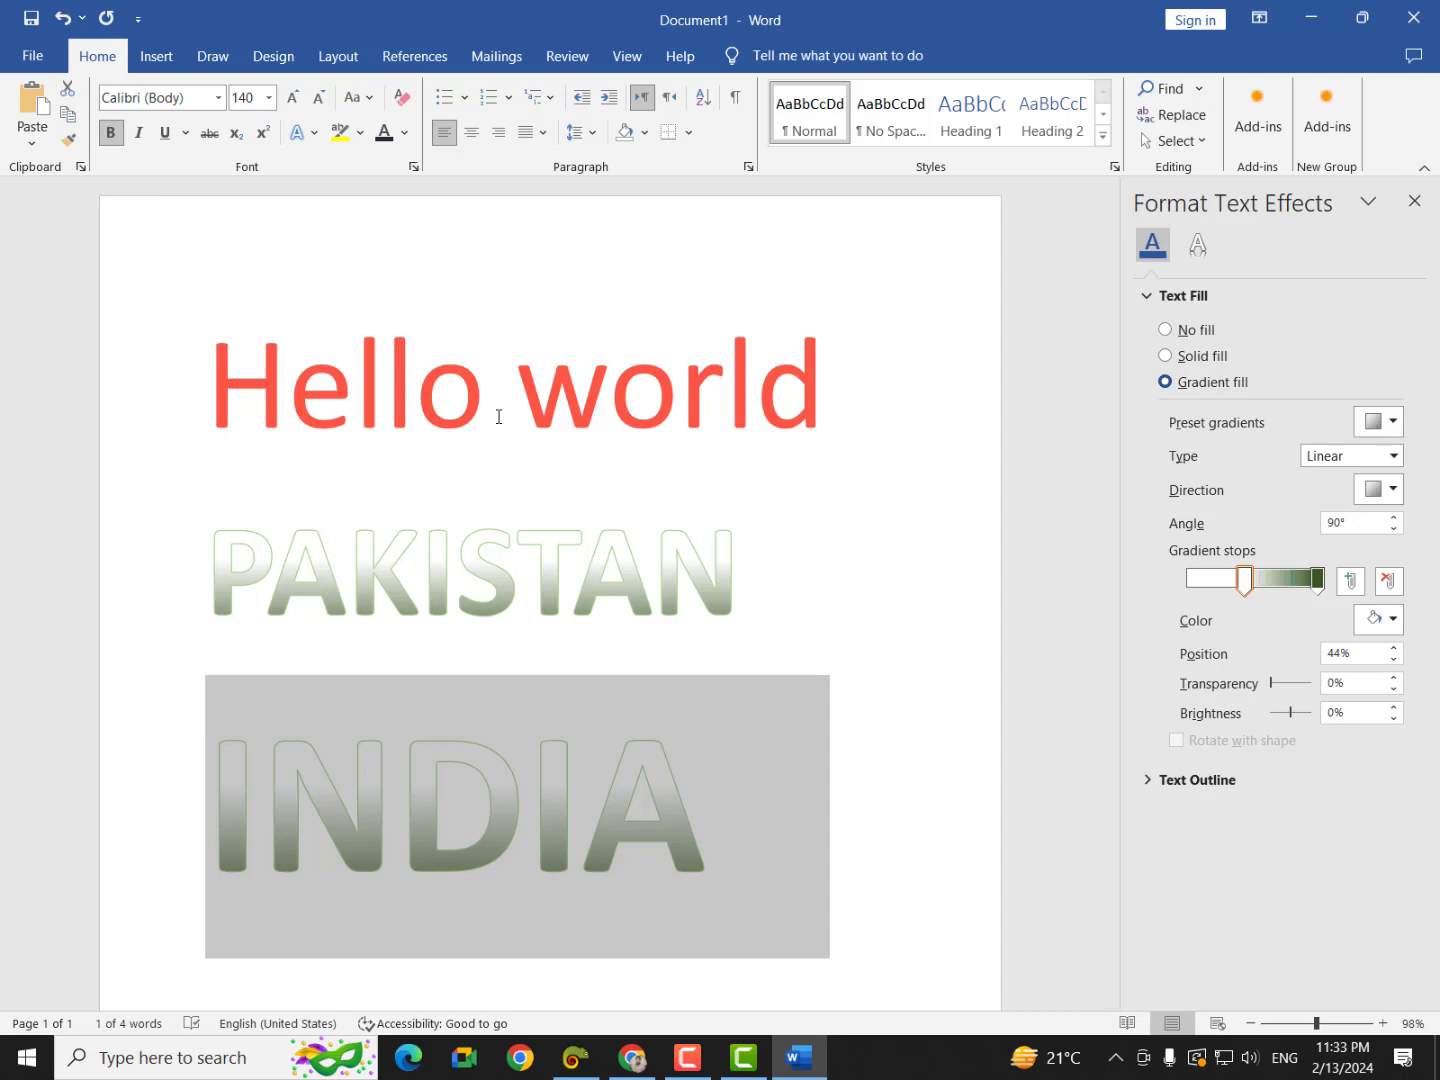
Step: Add a gradient stop at 9% to INDIA's text fill and color it with the 25% darker orange theme shade
{"action": "left_click", "coordinate": [1202, 579]}
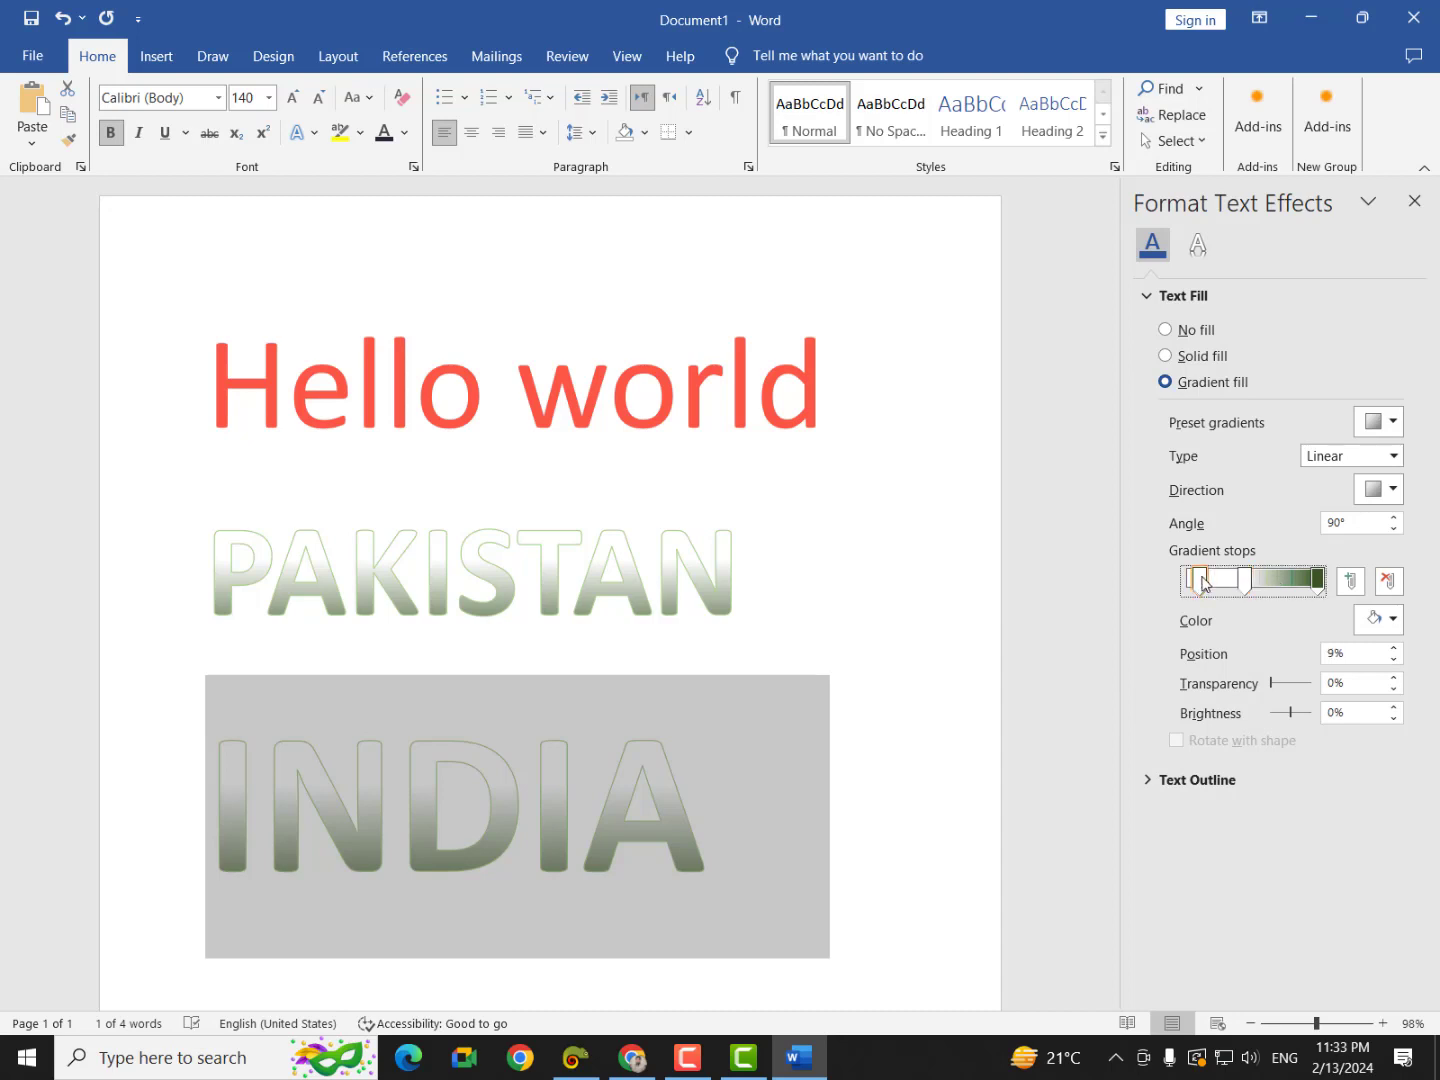
{"action": "left_click", "coordinate": [1388, 624]}
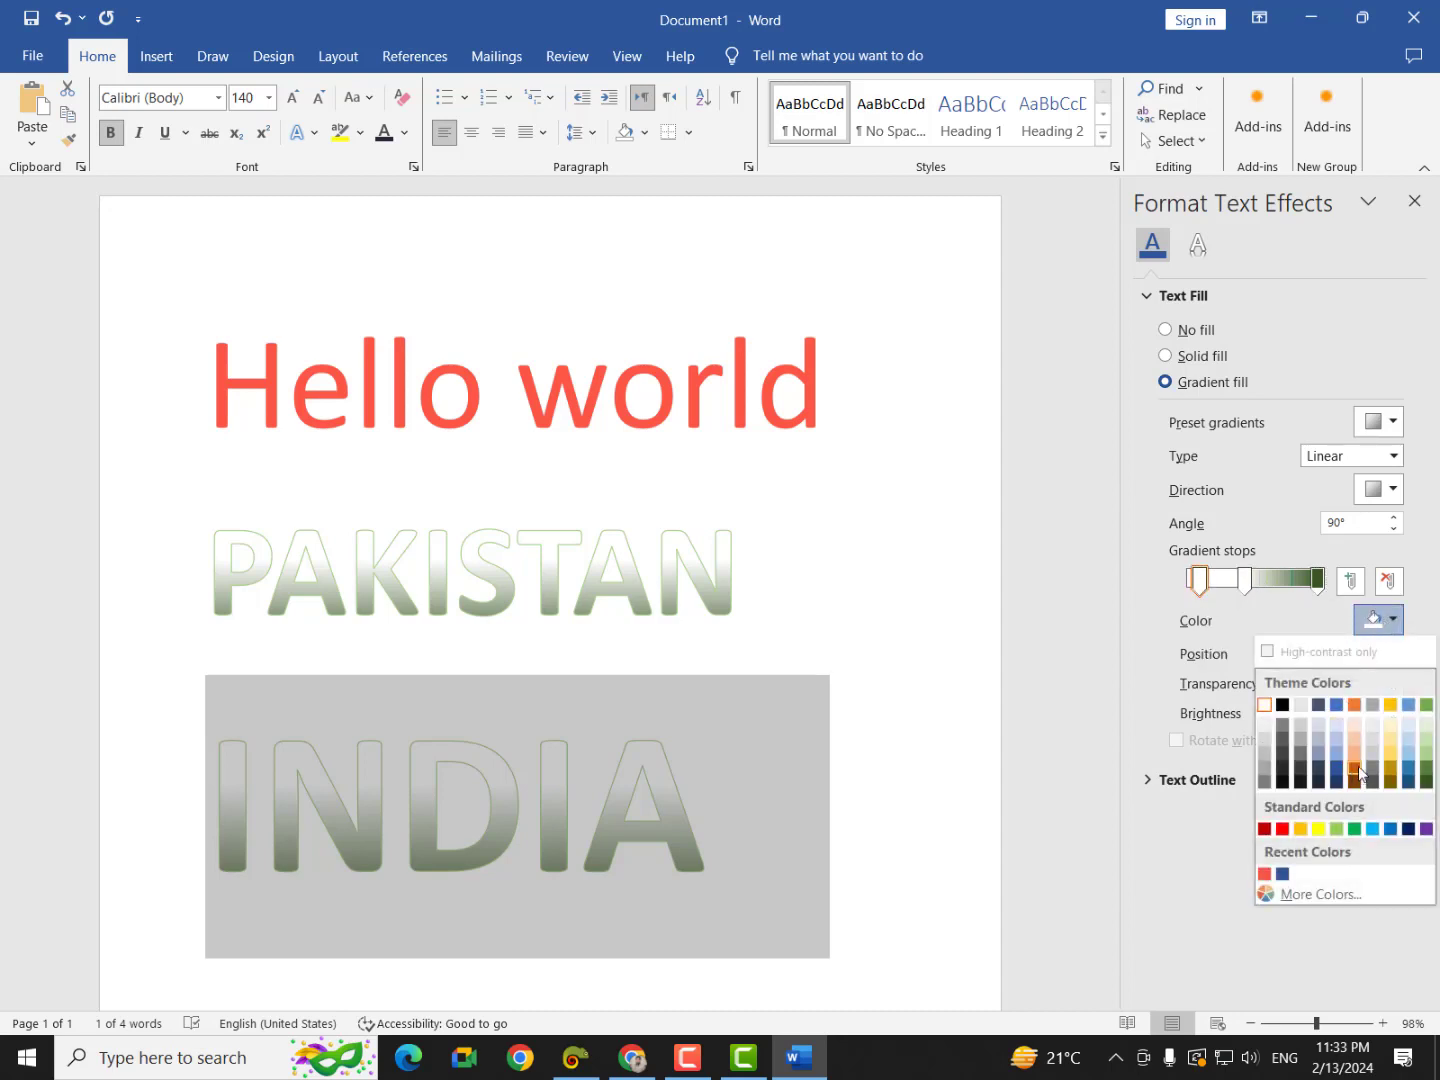
{"action": "left_click", "coordinate": [1355, 768]}
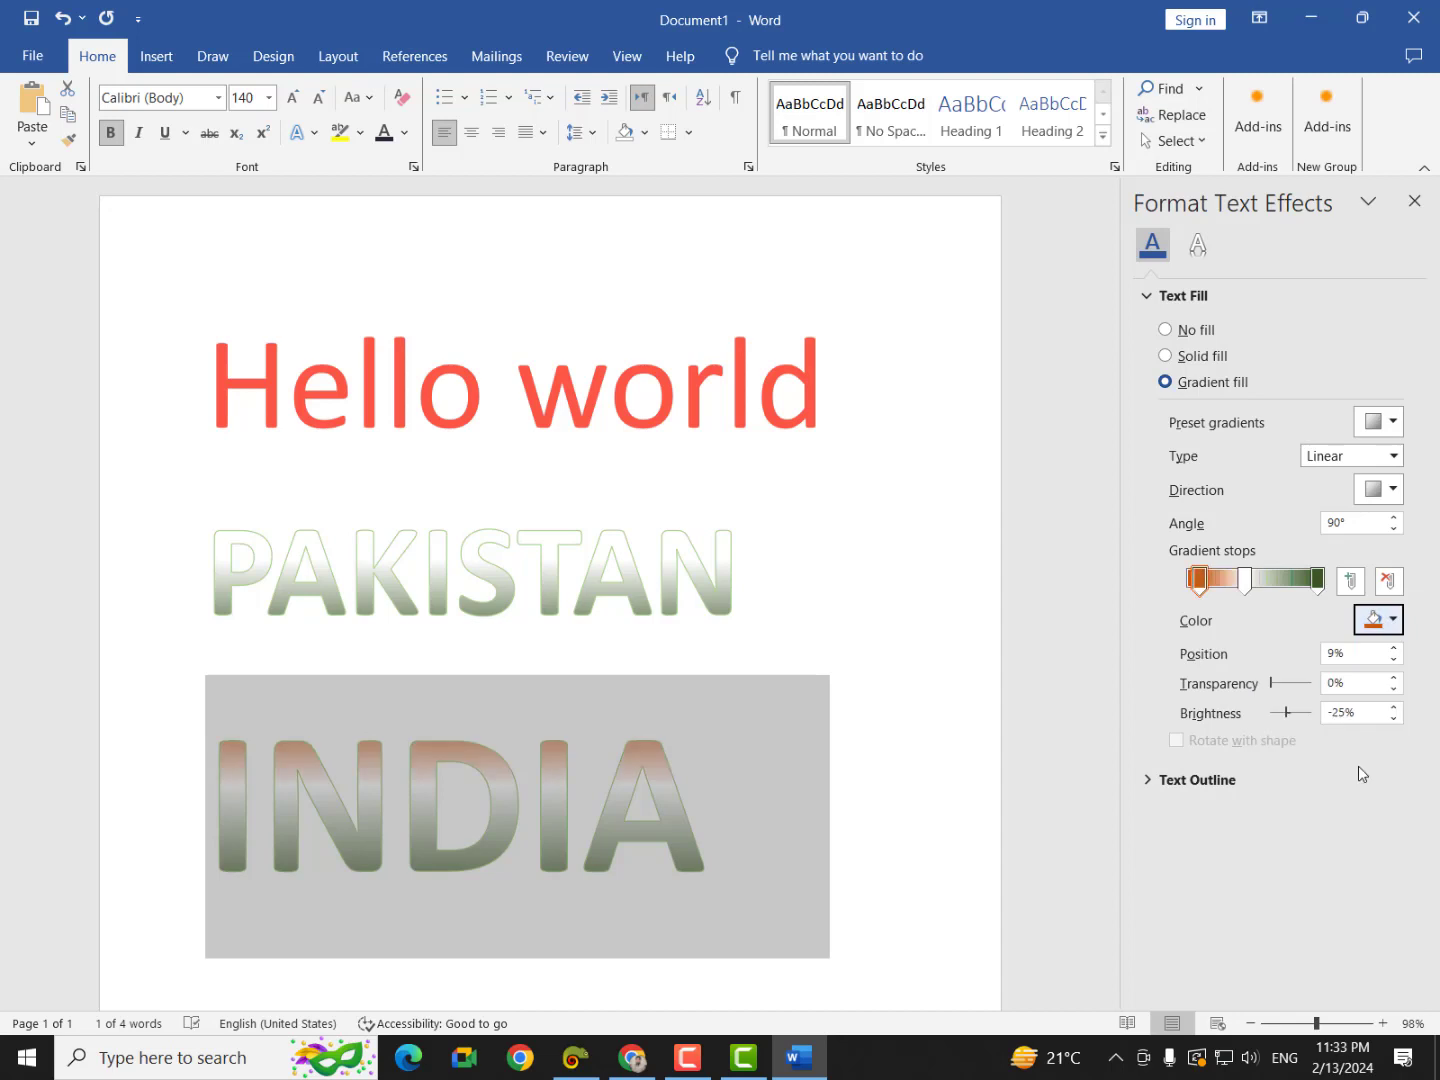
Step: Look up the hex code of the orange gradient stop's color and leave the color unchanged
{"action": "left_click", "coordinate": [1391, 622]}
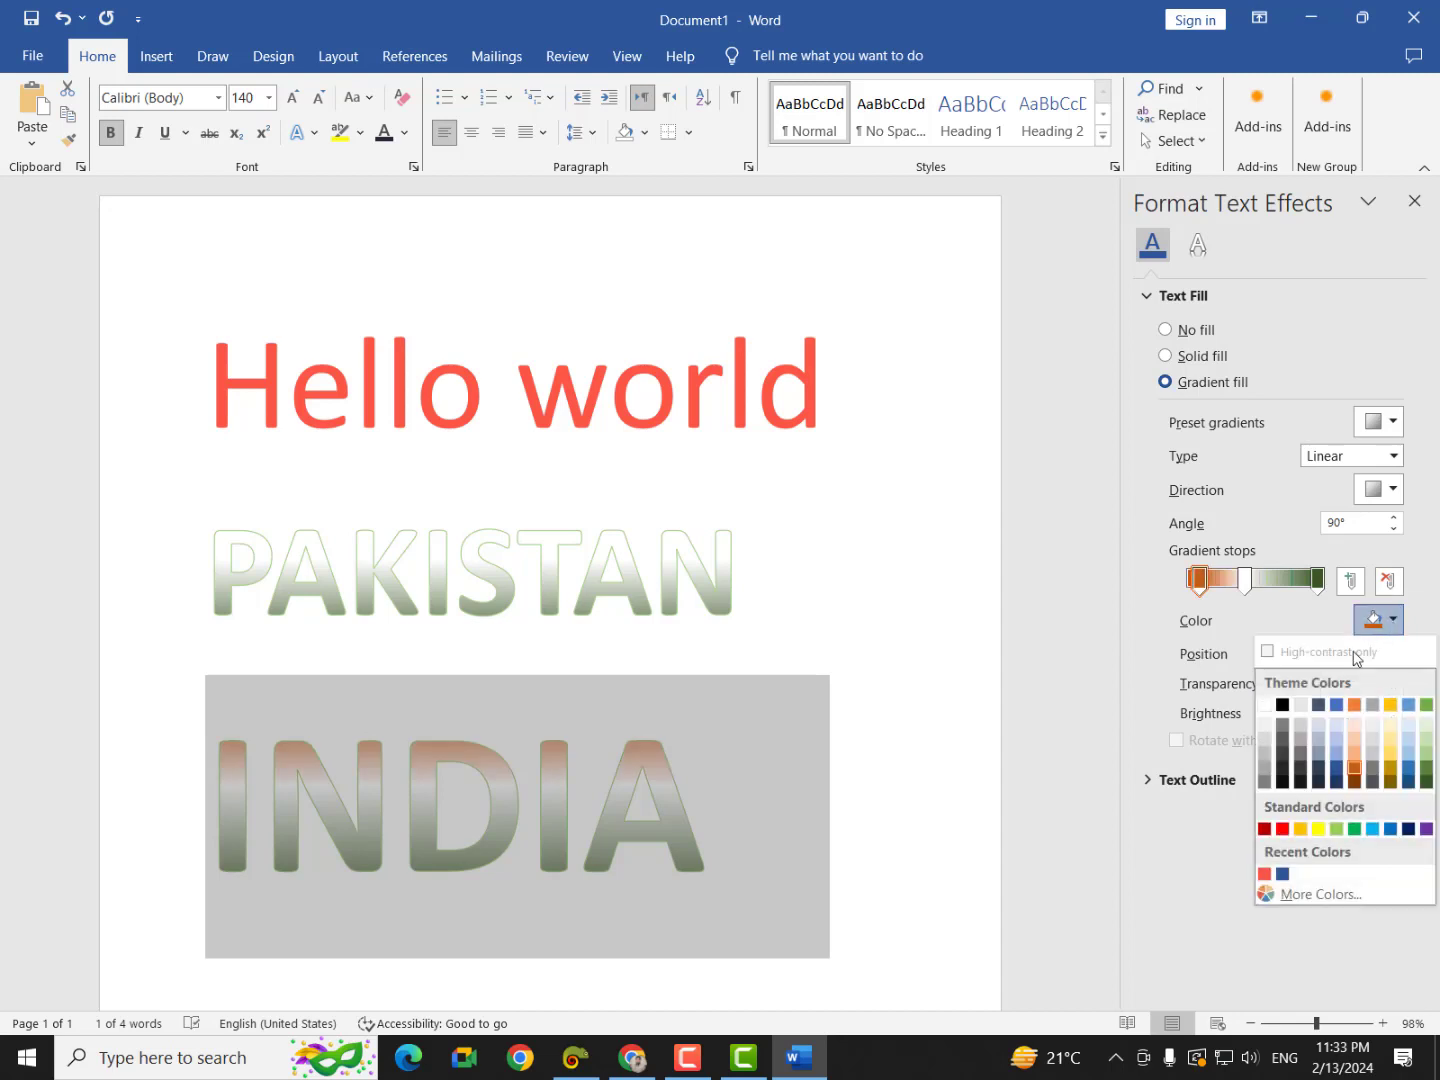
{"action": "left_click", "coordinate": [1311, 894]}
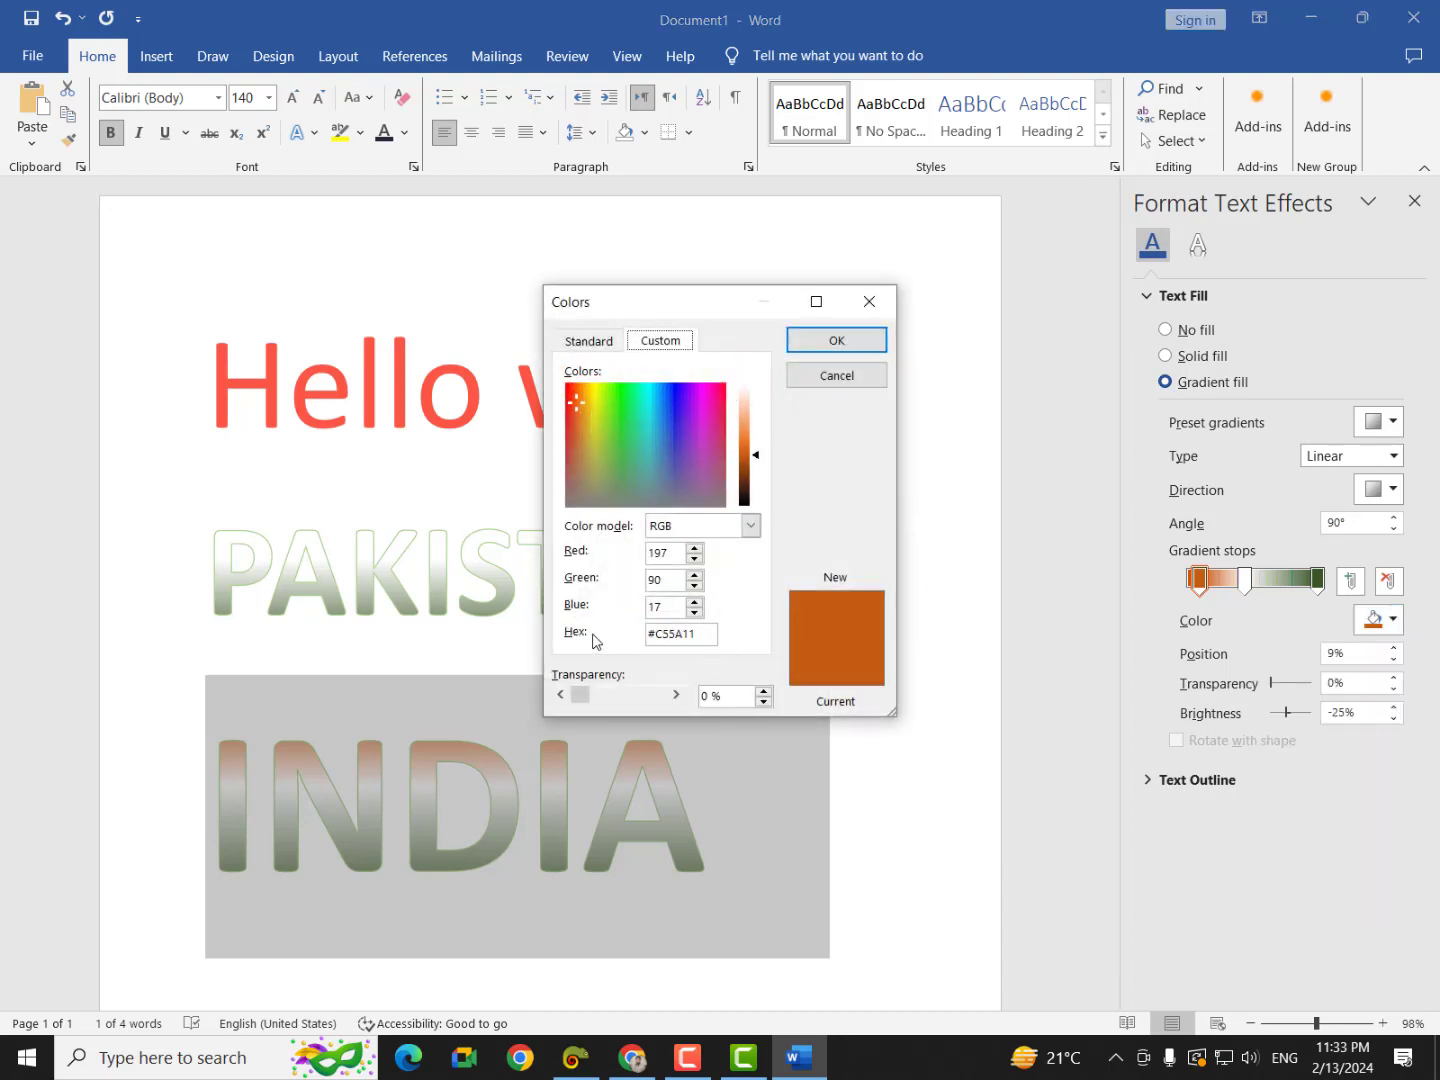
{"action": "left_click", "coordinate": [840, 376]}
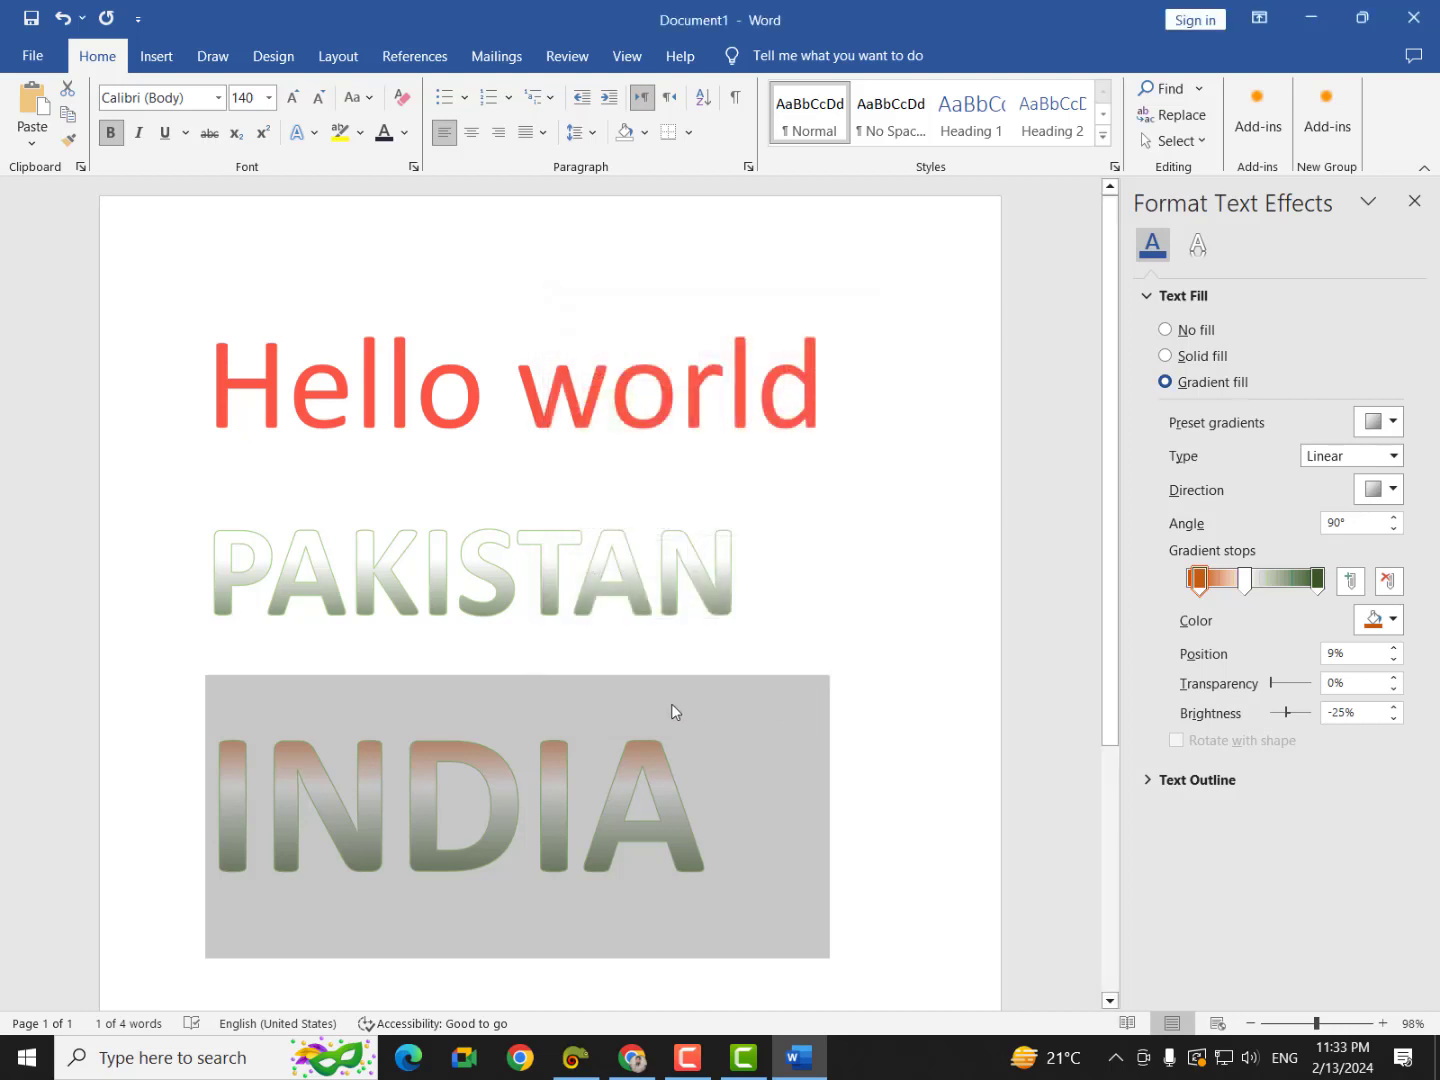
Step: Move INDIA's white gradient stop to the 56% position and check the hex code of its color
{"action": "left_click_drag", "start_coordinate": [1245, 580], "coordinate": [1265, 587]}
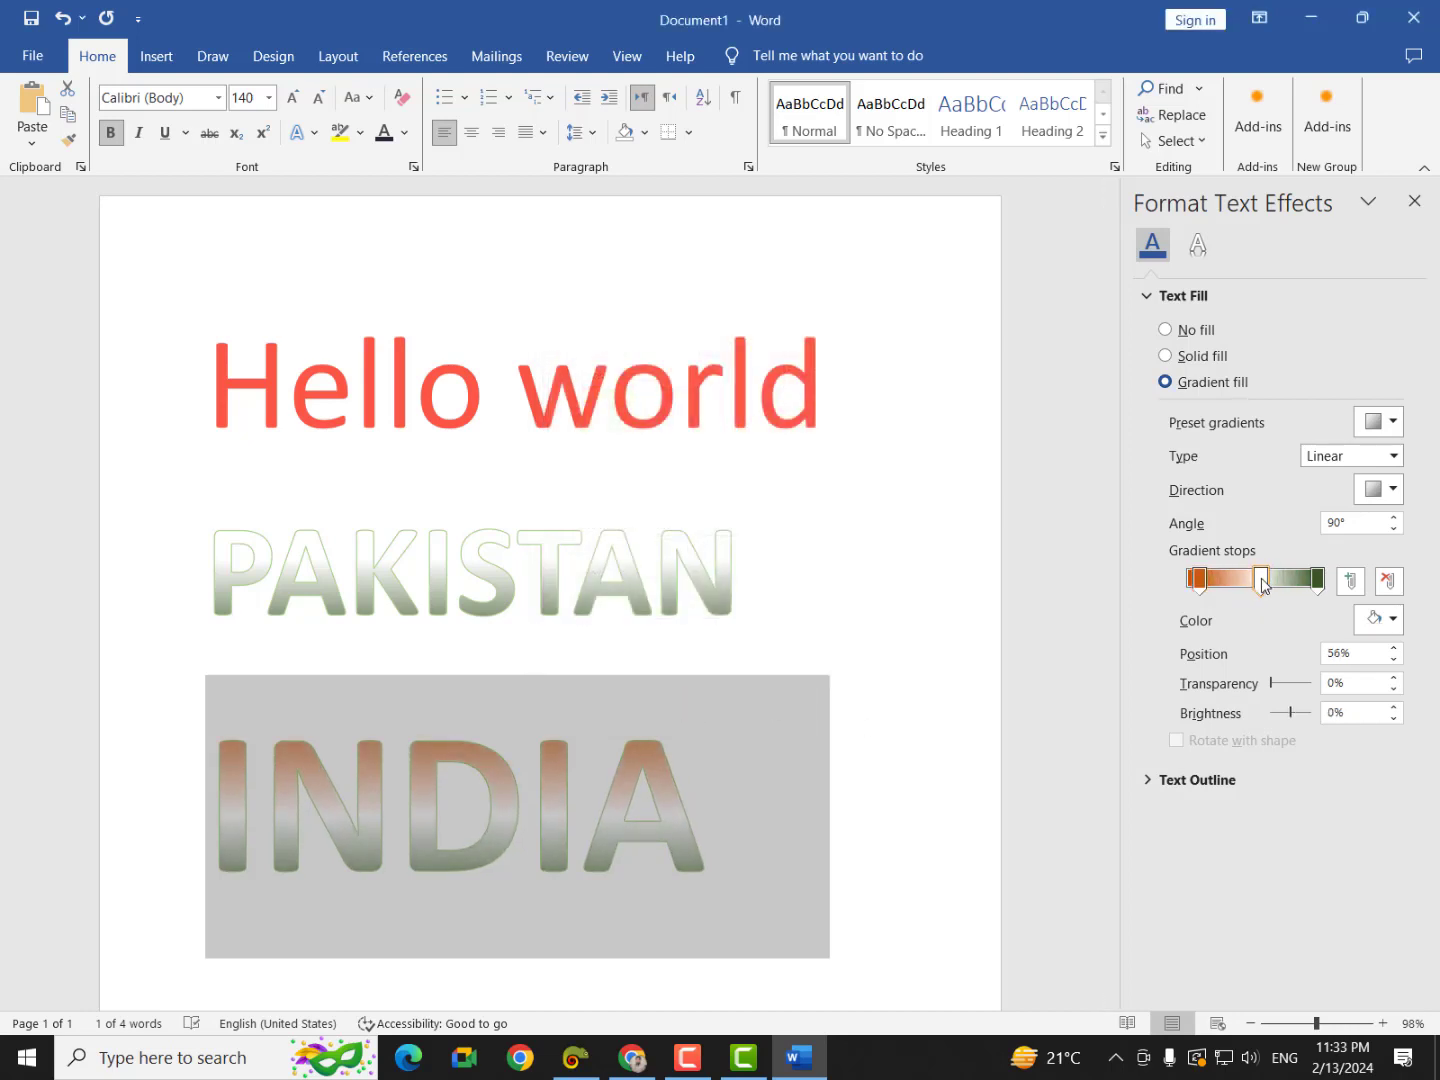
{"action": "left_click", "coordinate": [1262, 579]}
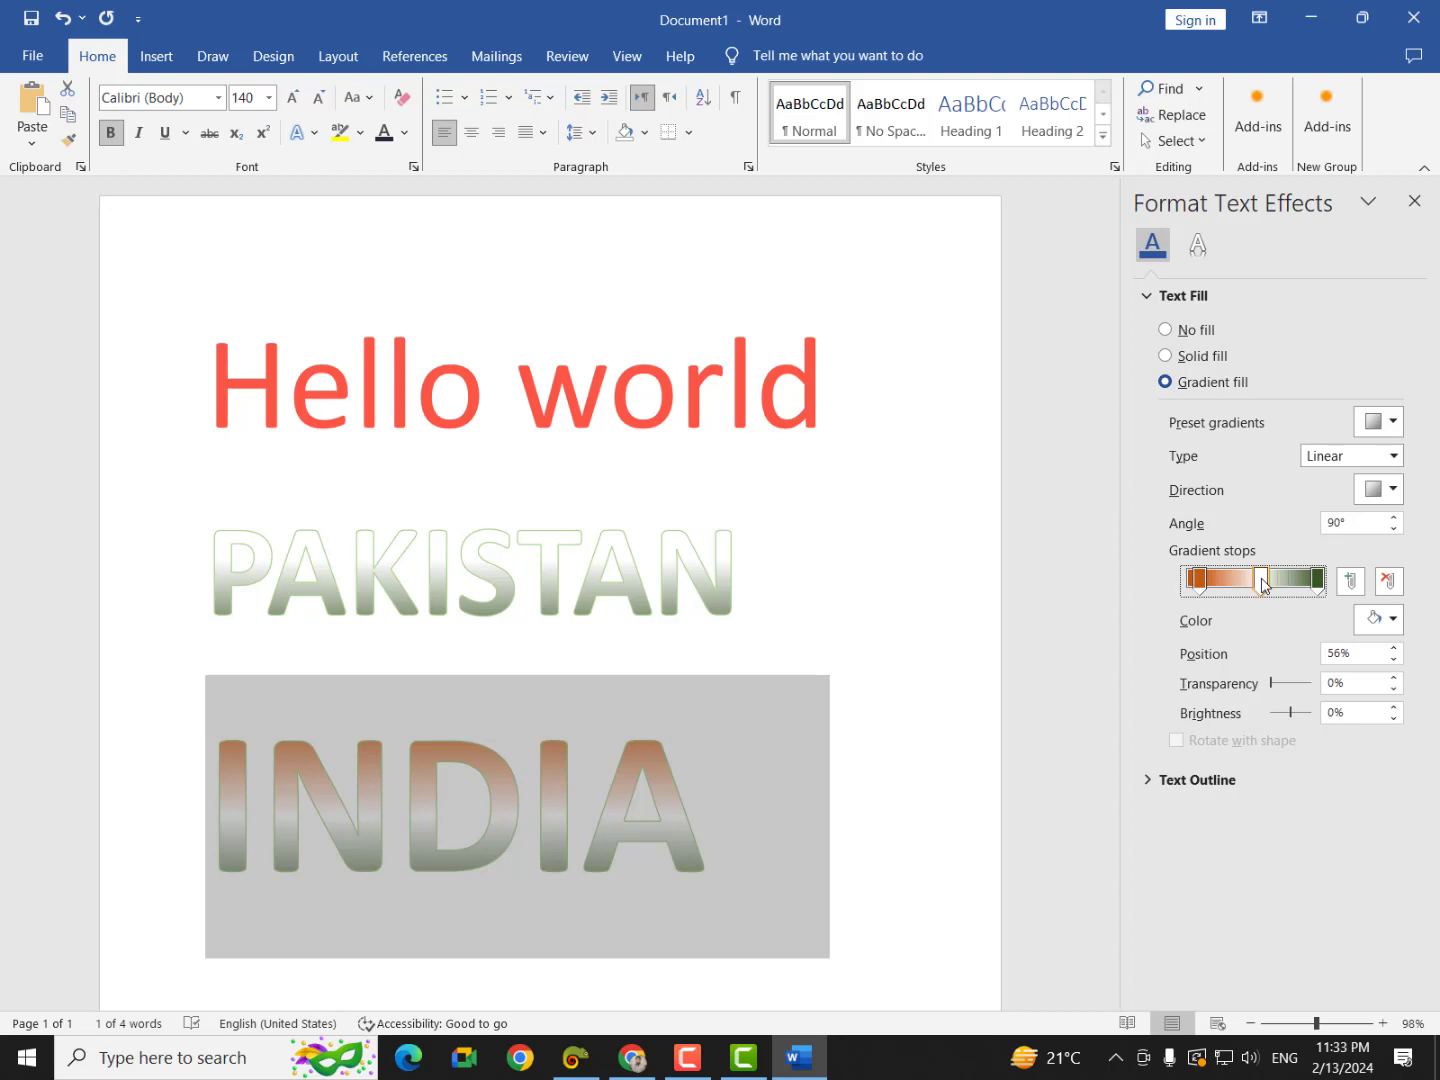
{"action": "left_click", "coordinate": [1392, 620]}
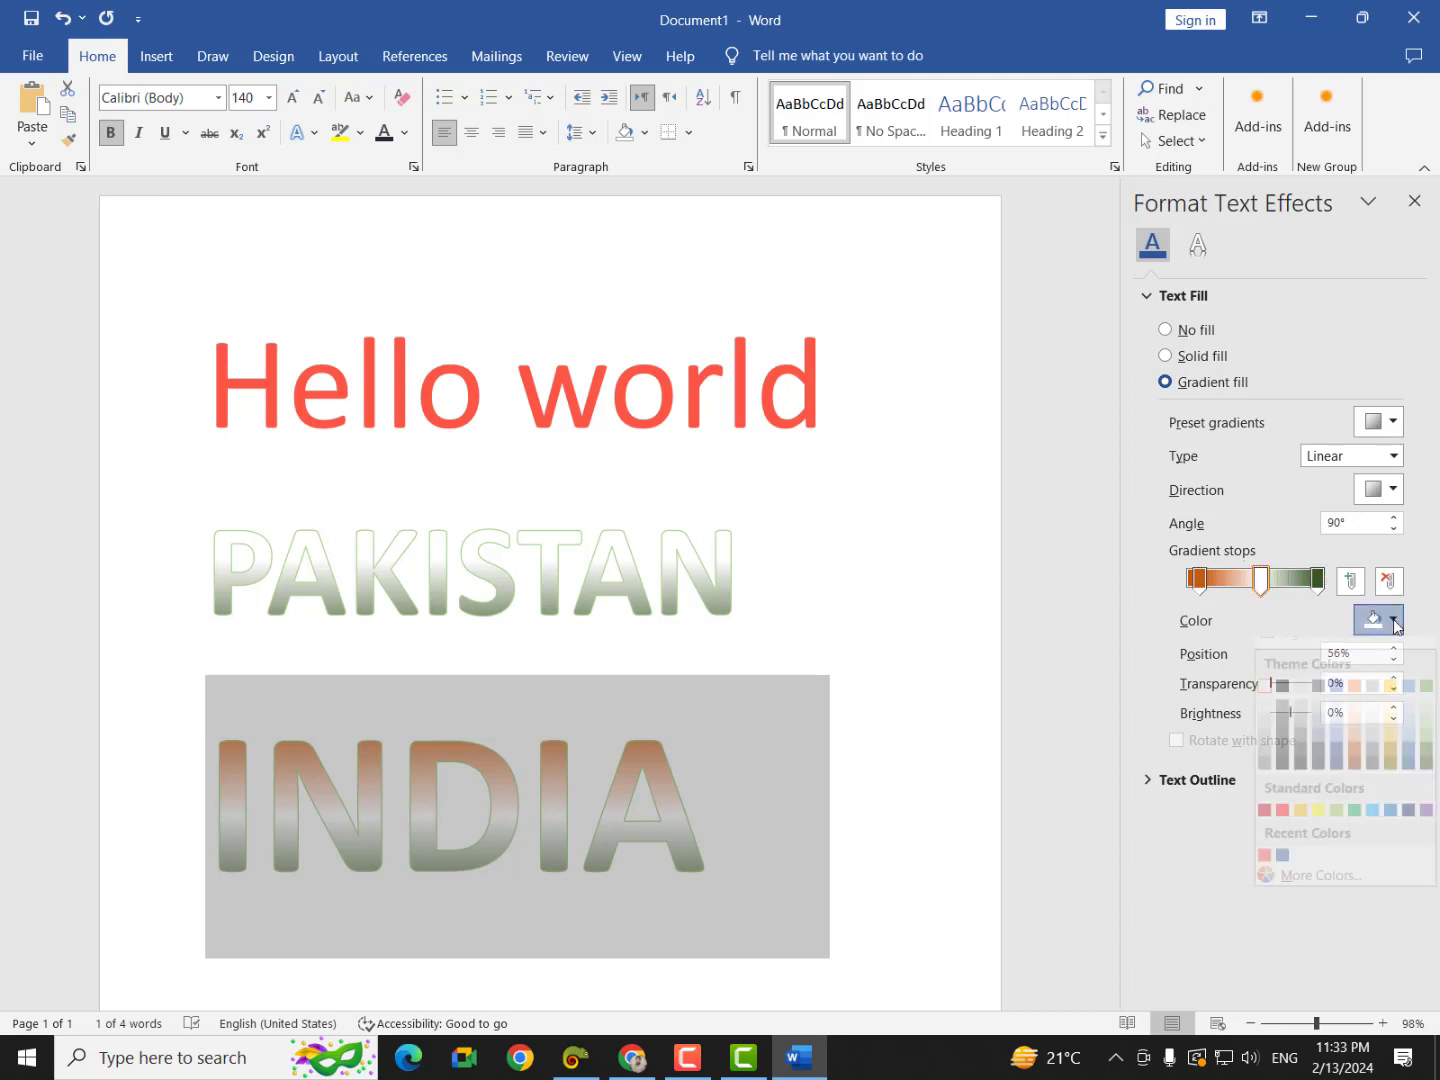
{"action": "left_click", "coordinate": [1302, 894]}
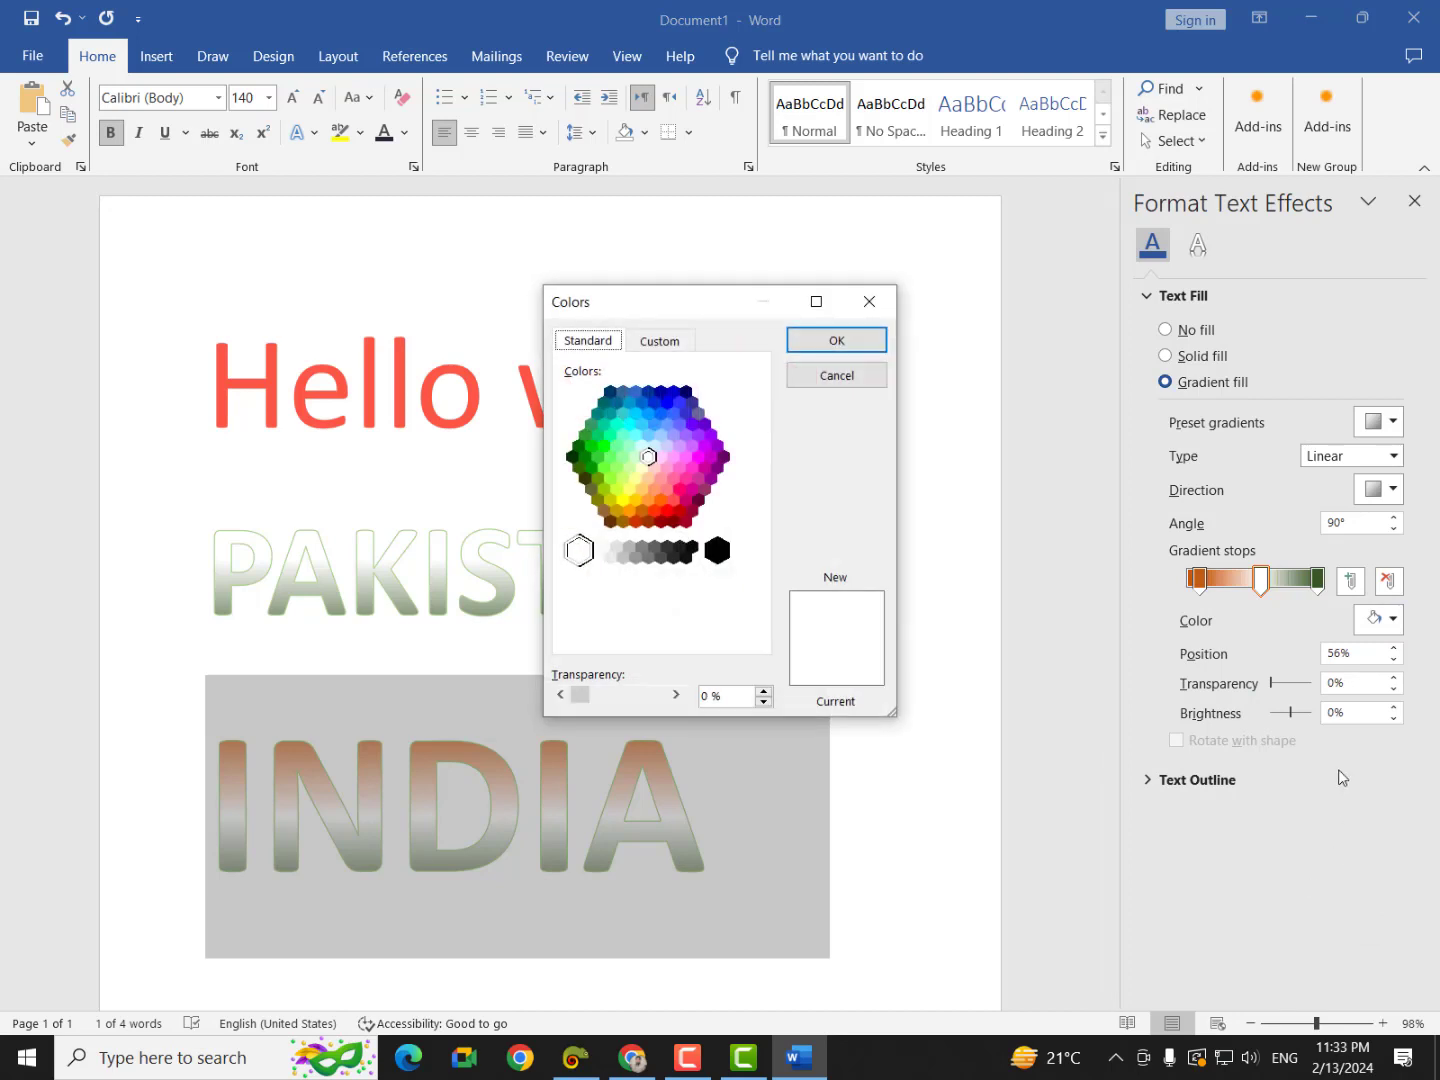
{"action": "left_click", "coordinate": [659, 339]}
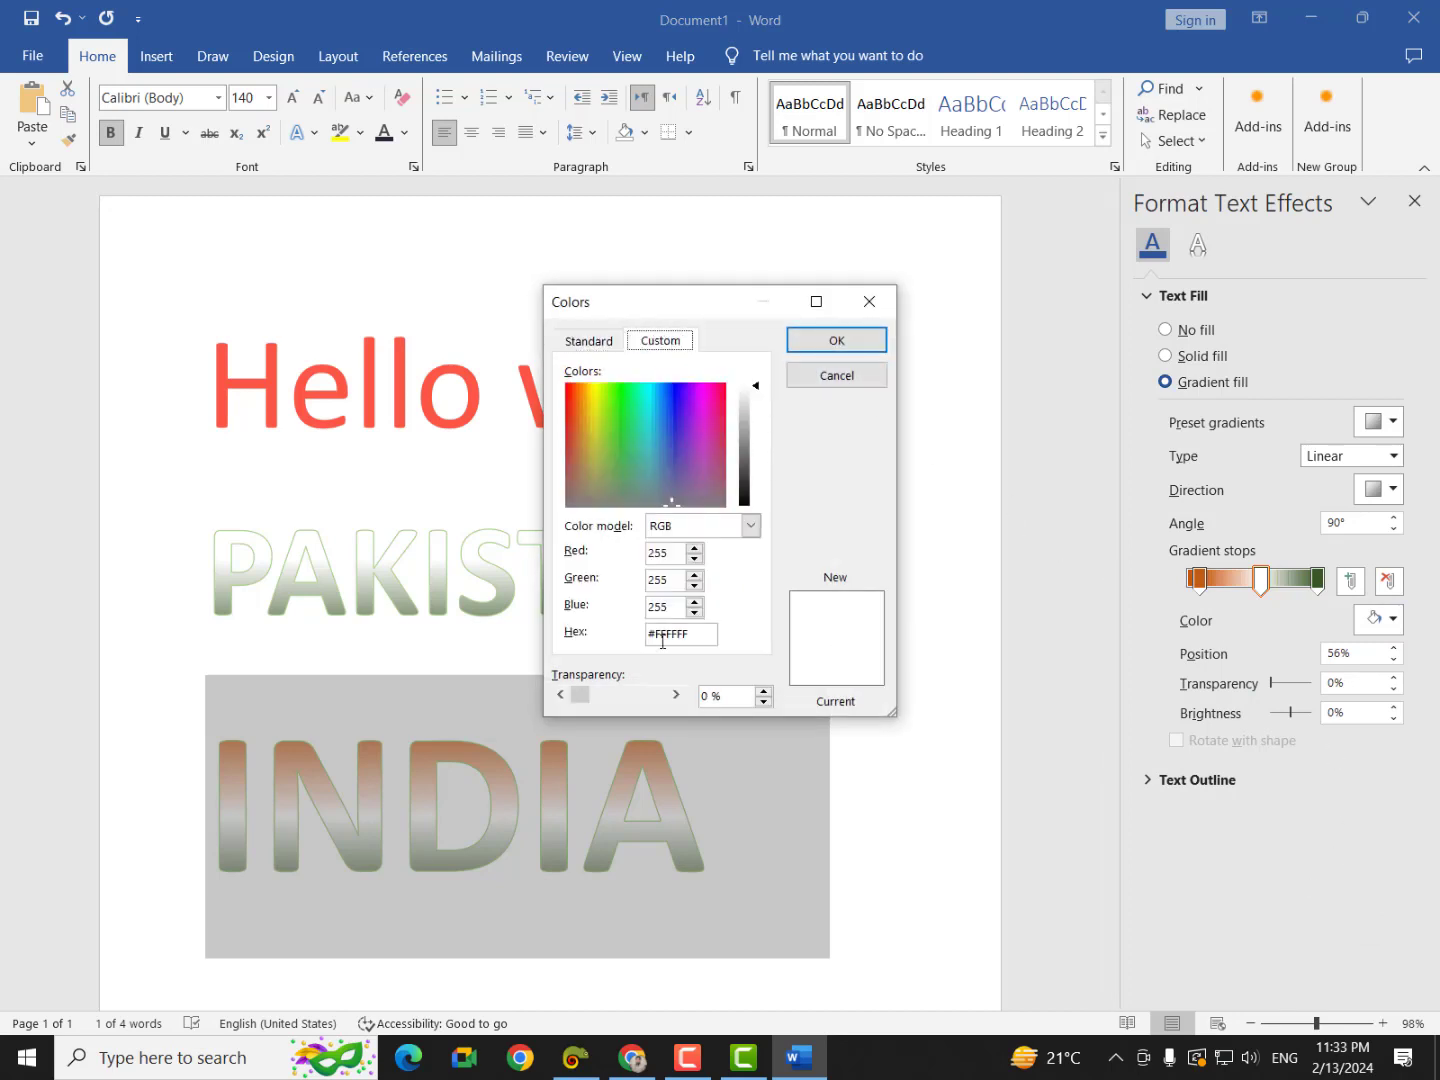
{"action": "left_click", "coordinate": [824, 380]}
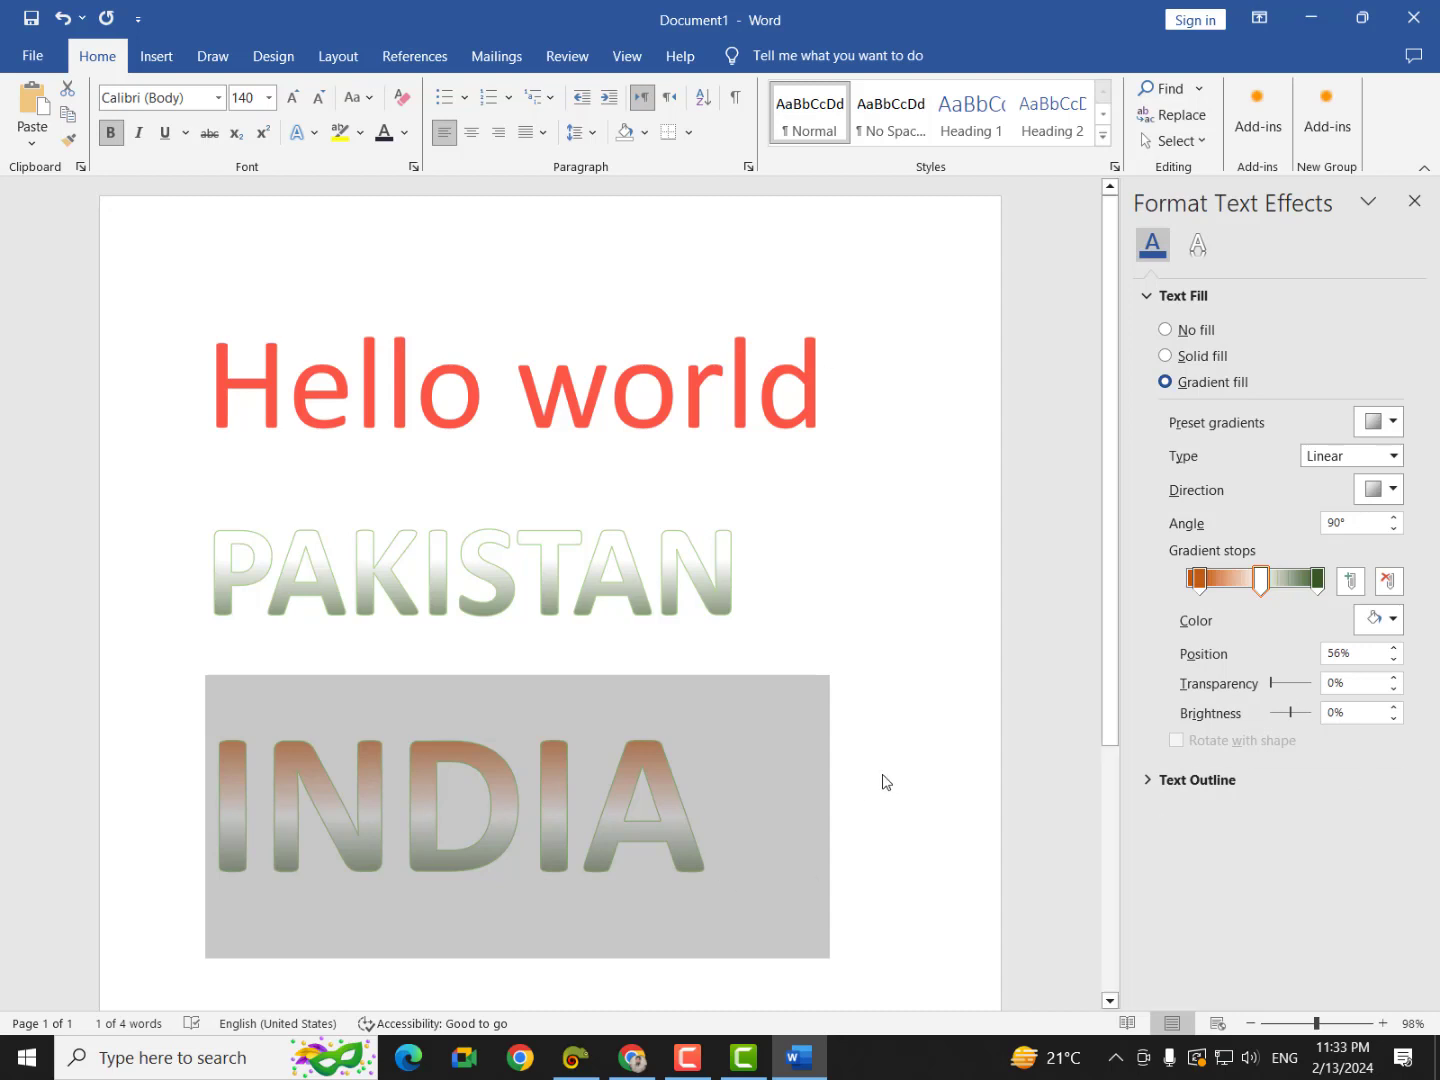
{"action": "left_click", "coordinate": [884, 830]}
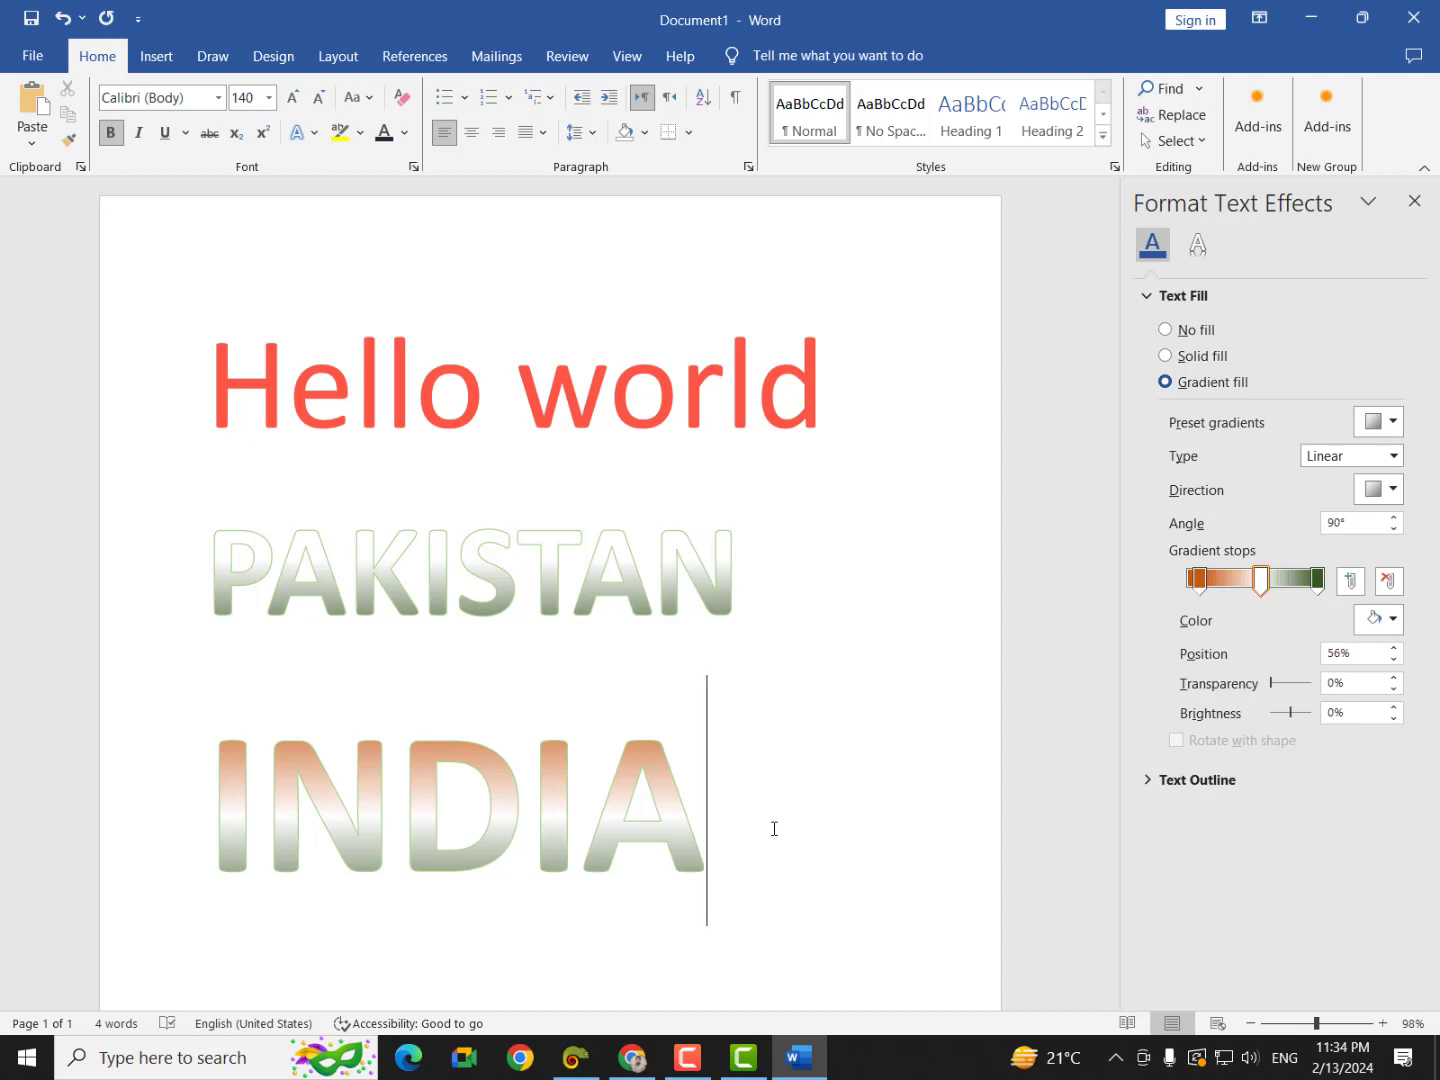
{"action": "left_click", "coordinate": [505, 581]}
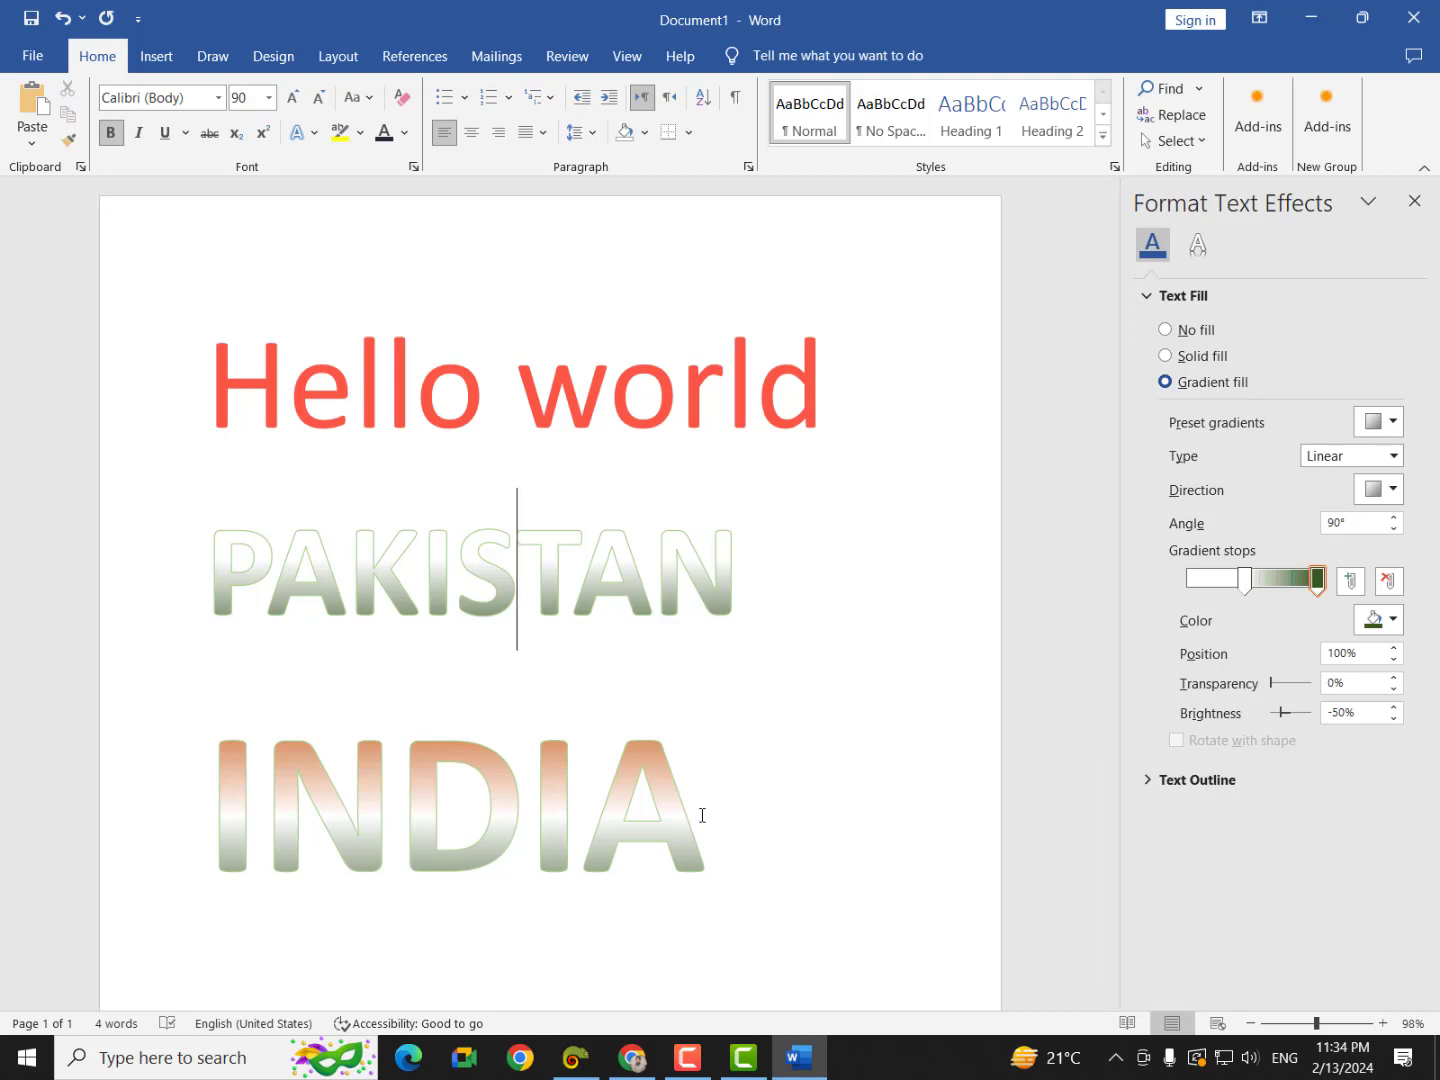
{"action": "left_click_drag", "start_coordinate": [702, 815], "coordinate": [215, 852]}
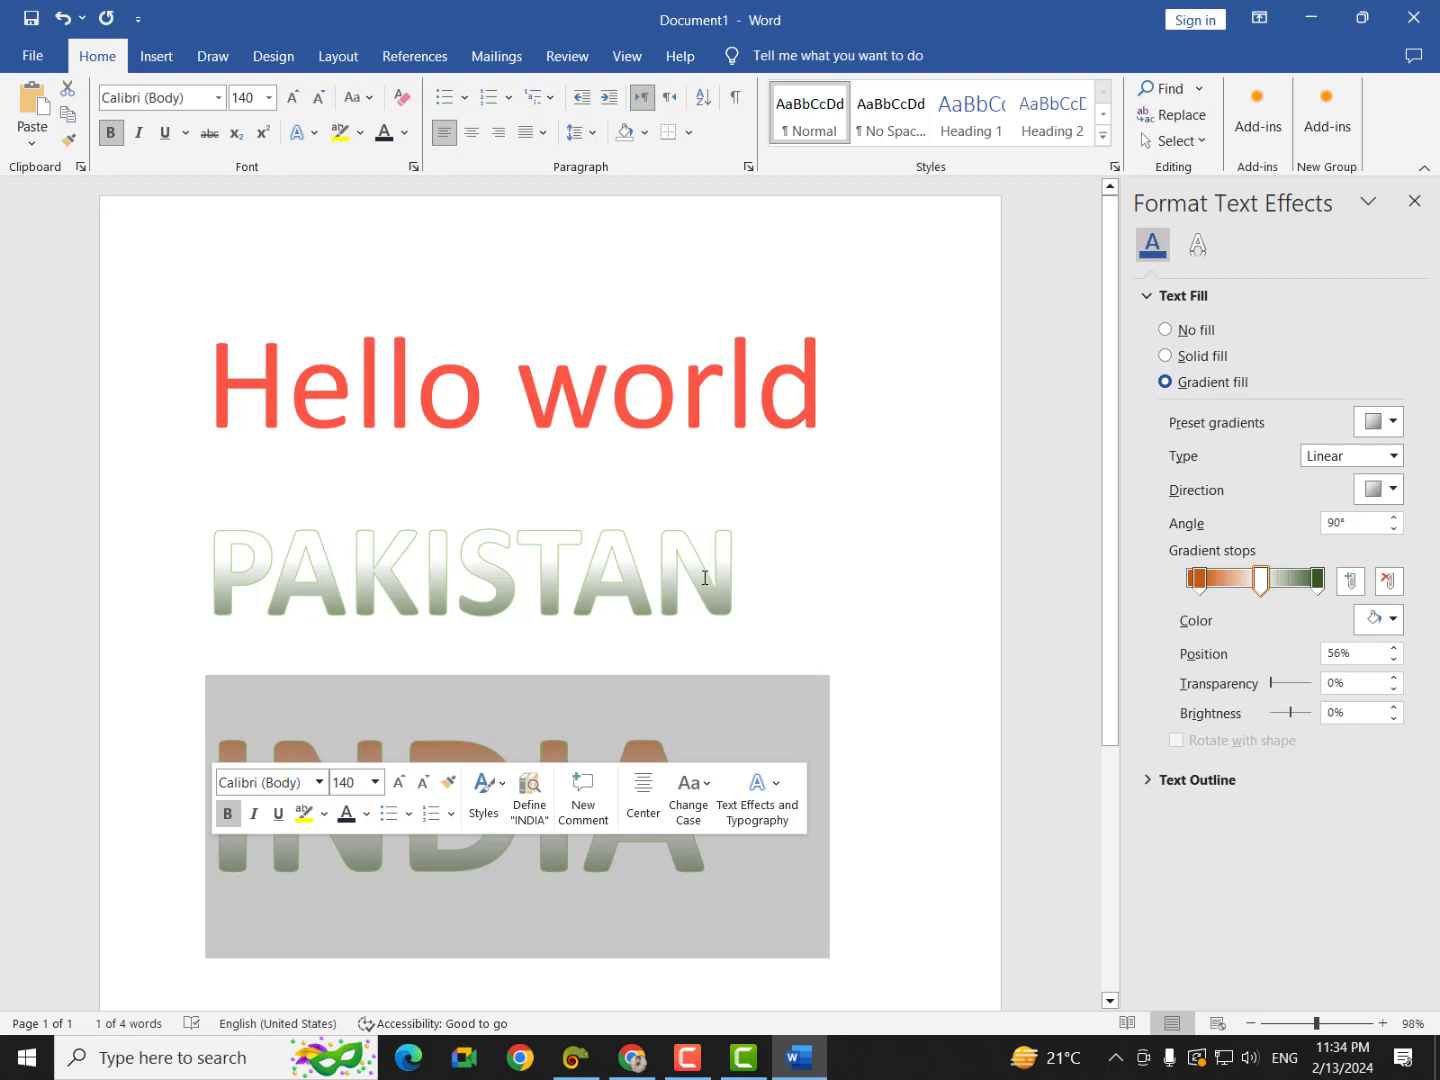
{"action": "left_click", "coordinate": [740, 578]}
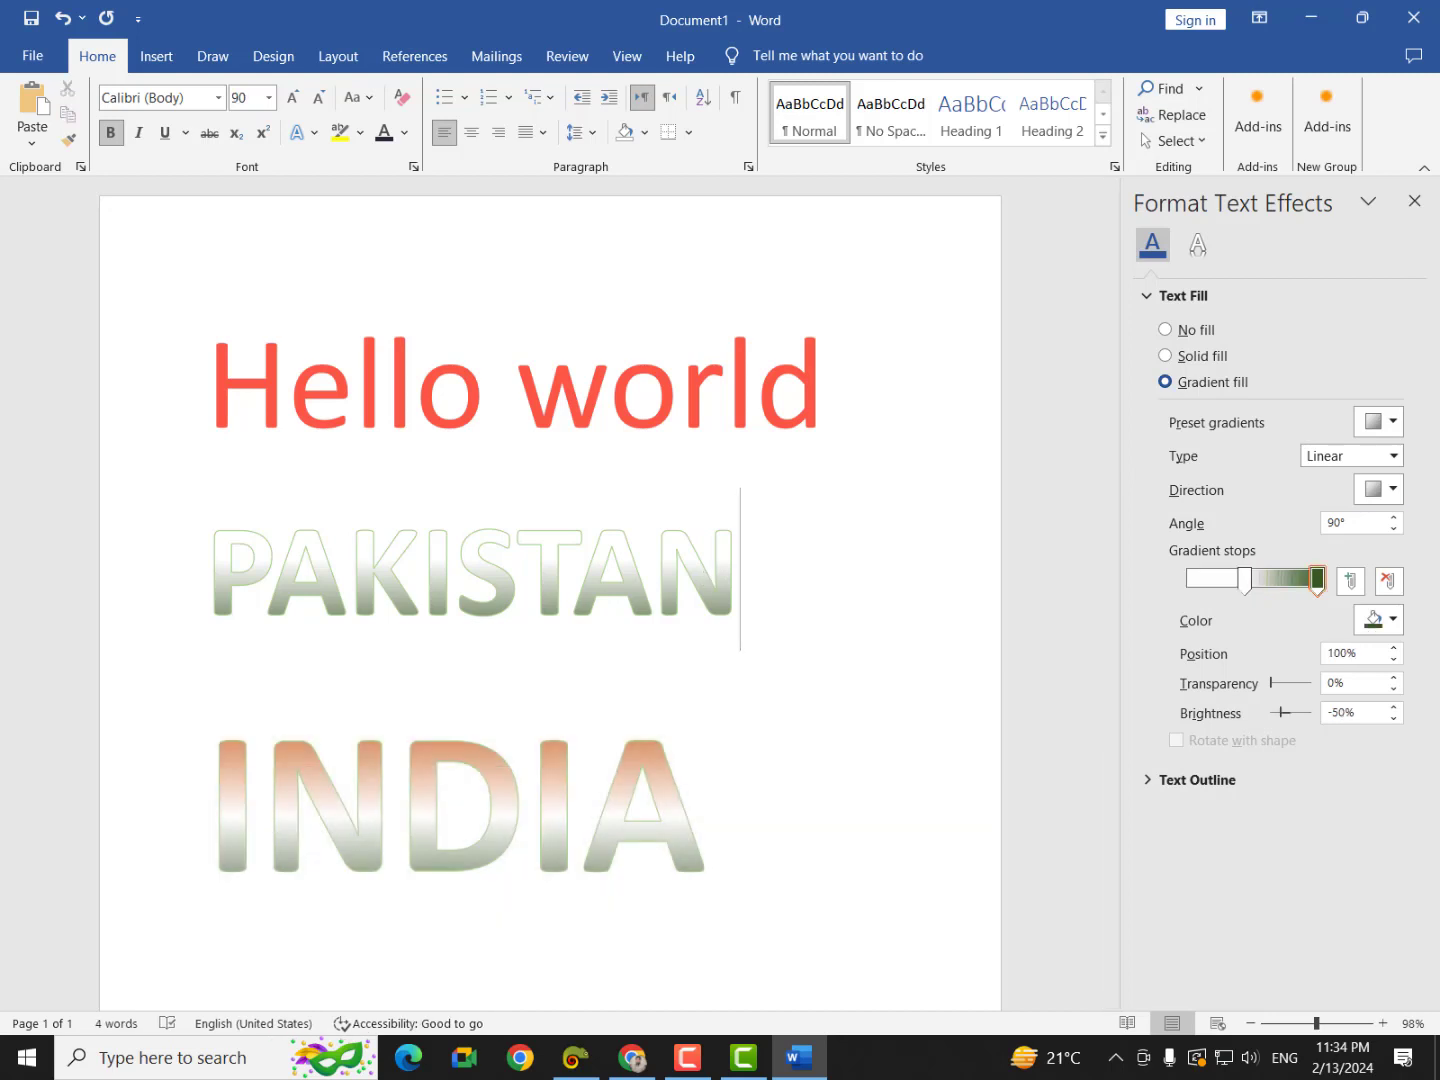
Step: Delete all the document's text, close the text effects settings, and undo the deletion
{"action": "key", "text": "ctrl+a"}
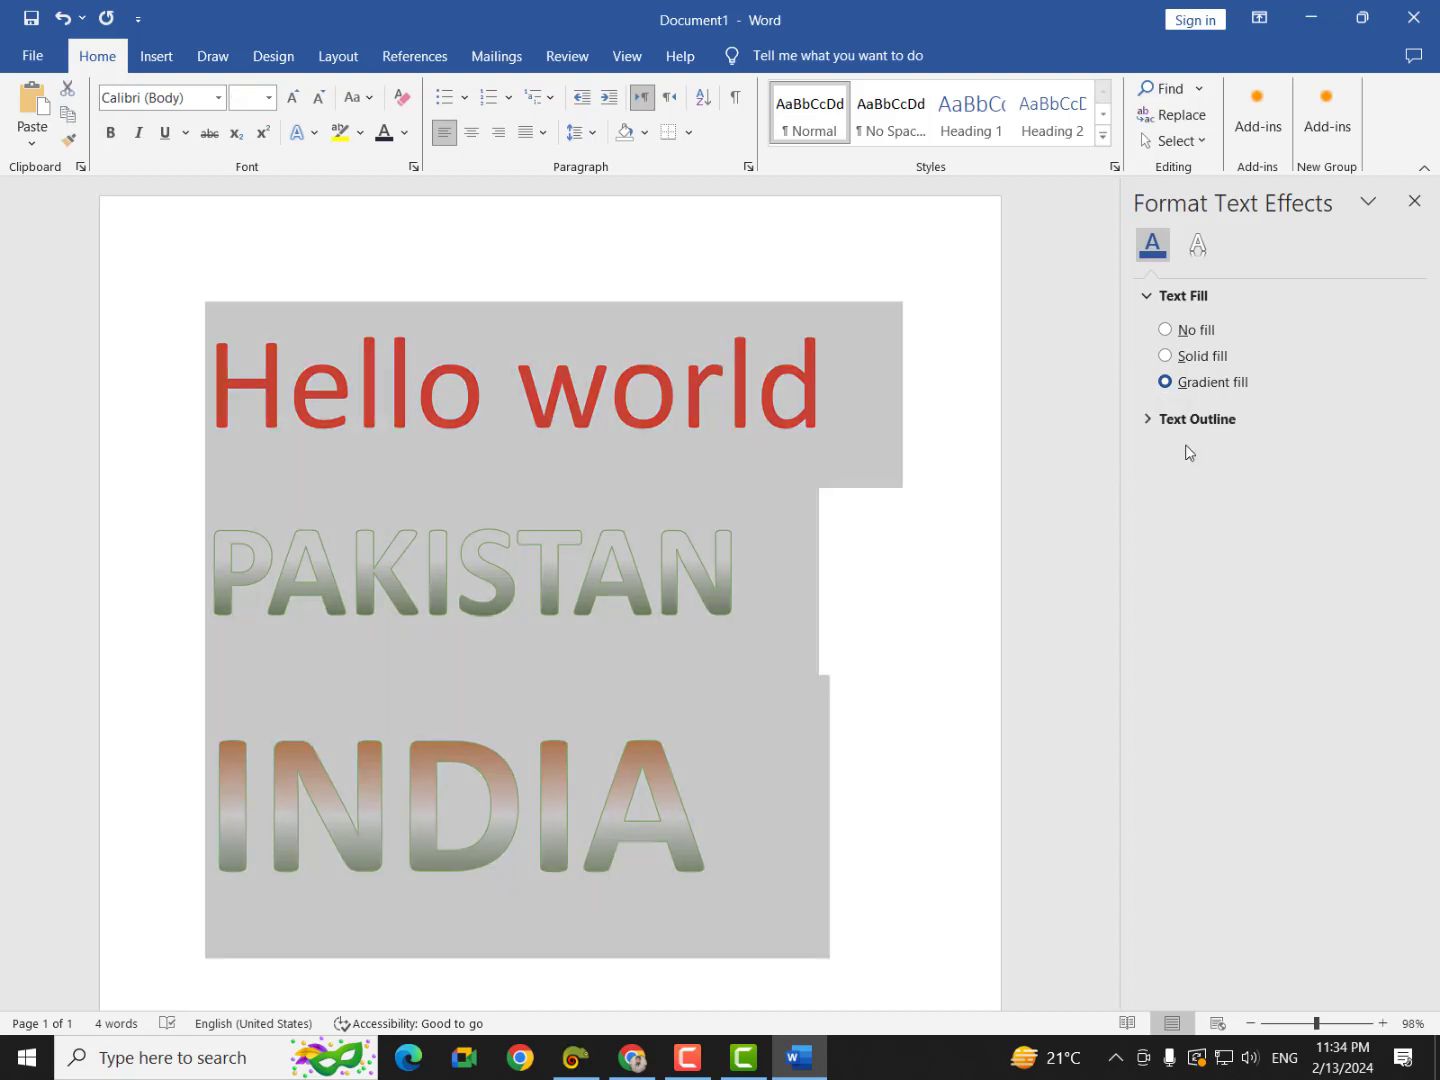
{"action": "key", "text": "Delete"}
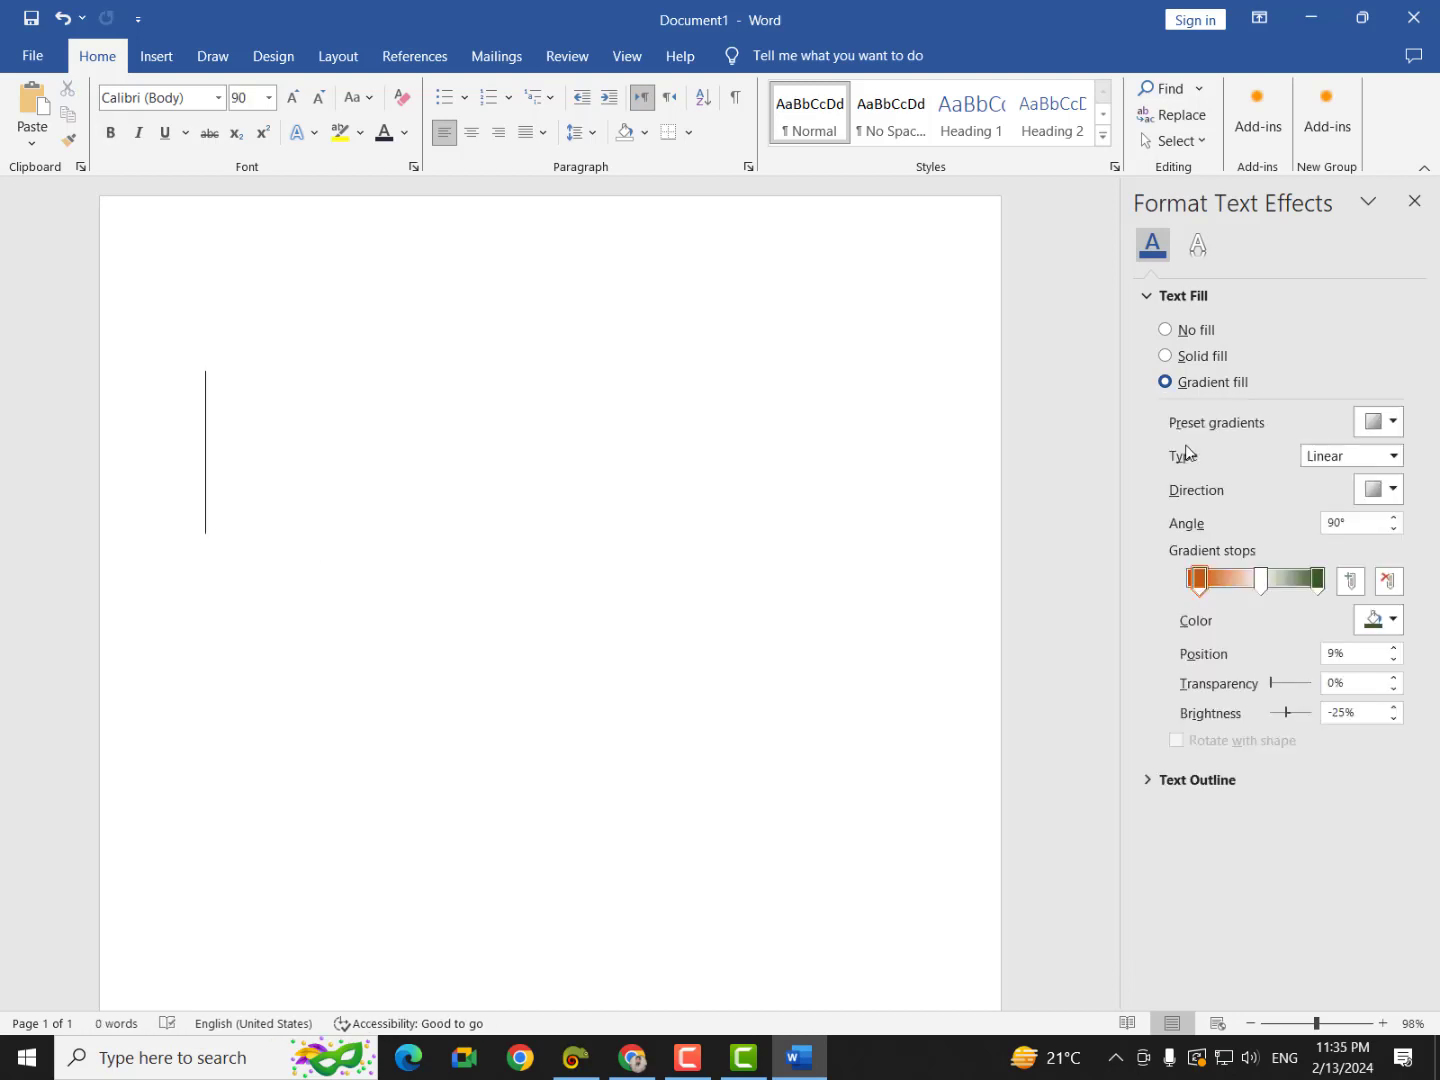
{"action": "left_click", "coordinate": [1414, 205]}
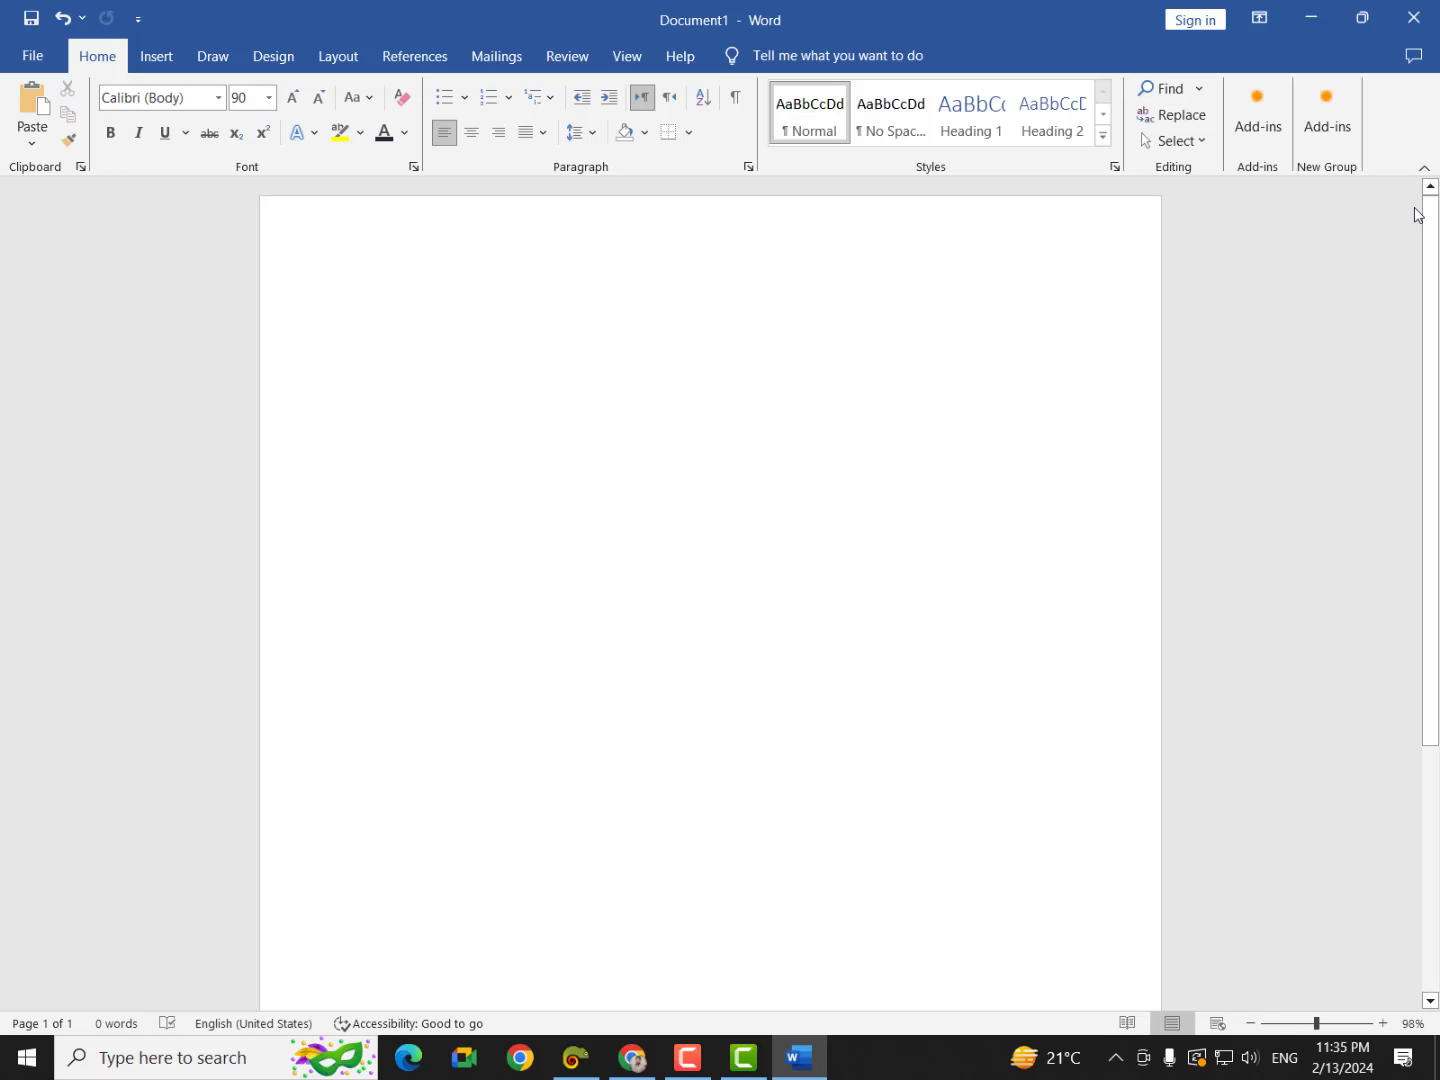
{"action": "key", "text": "ctrl+z"}
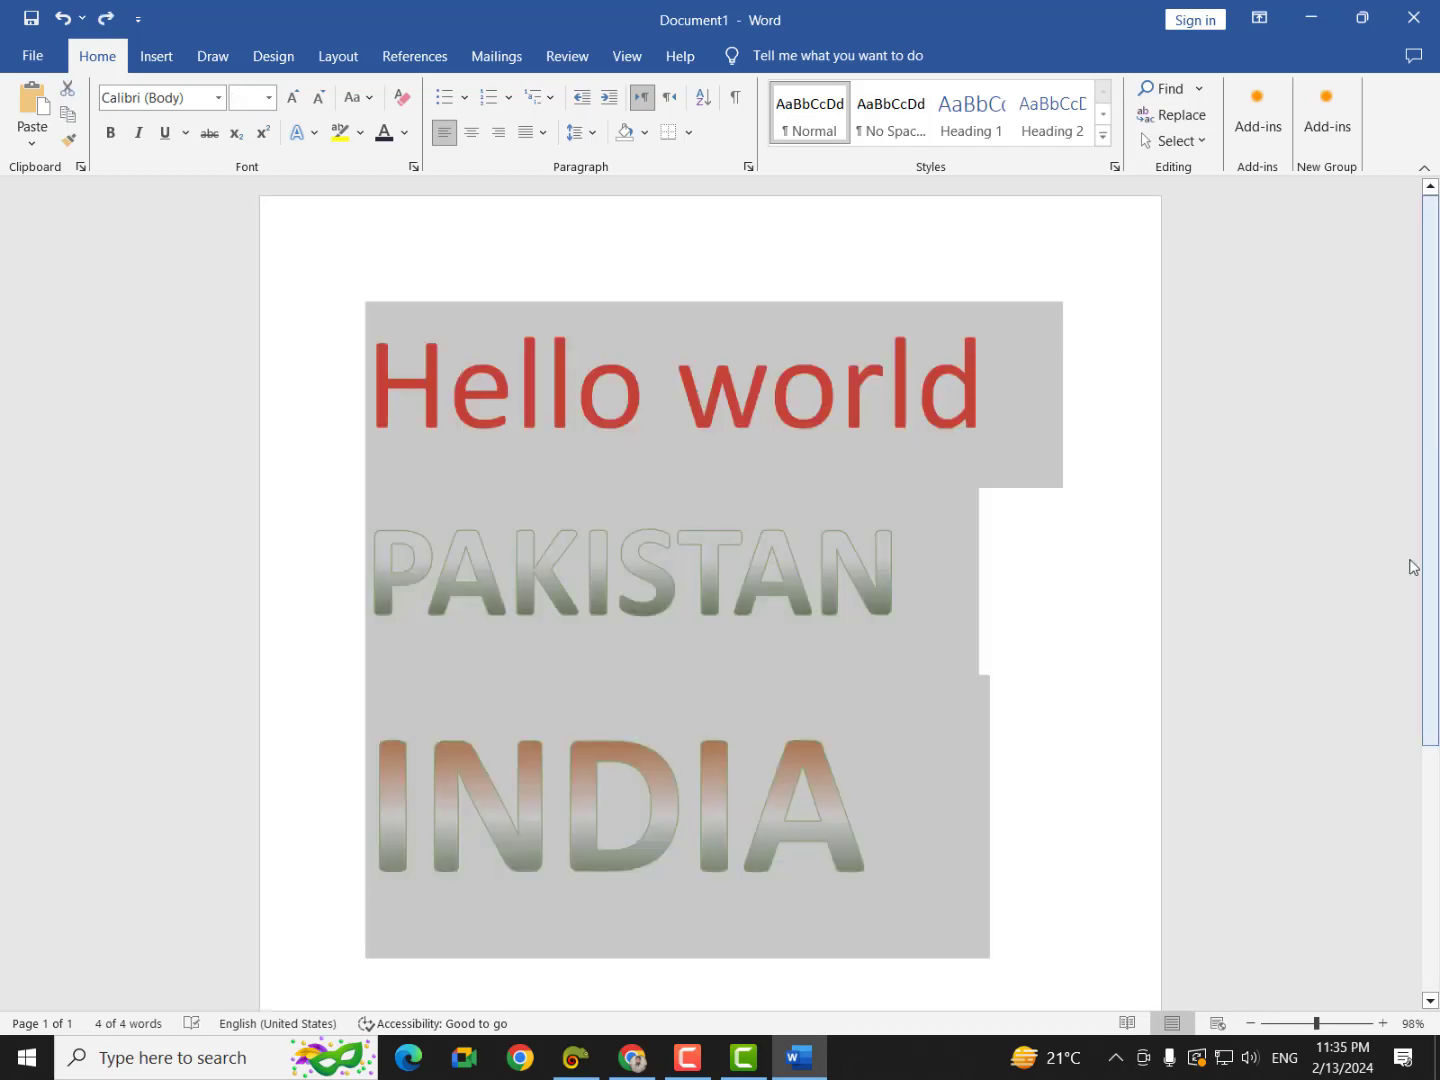
{"action": "left_click", "coordinate": [1060, 625]}
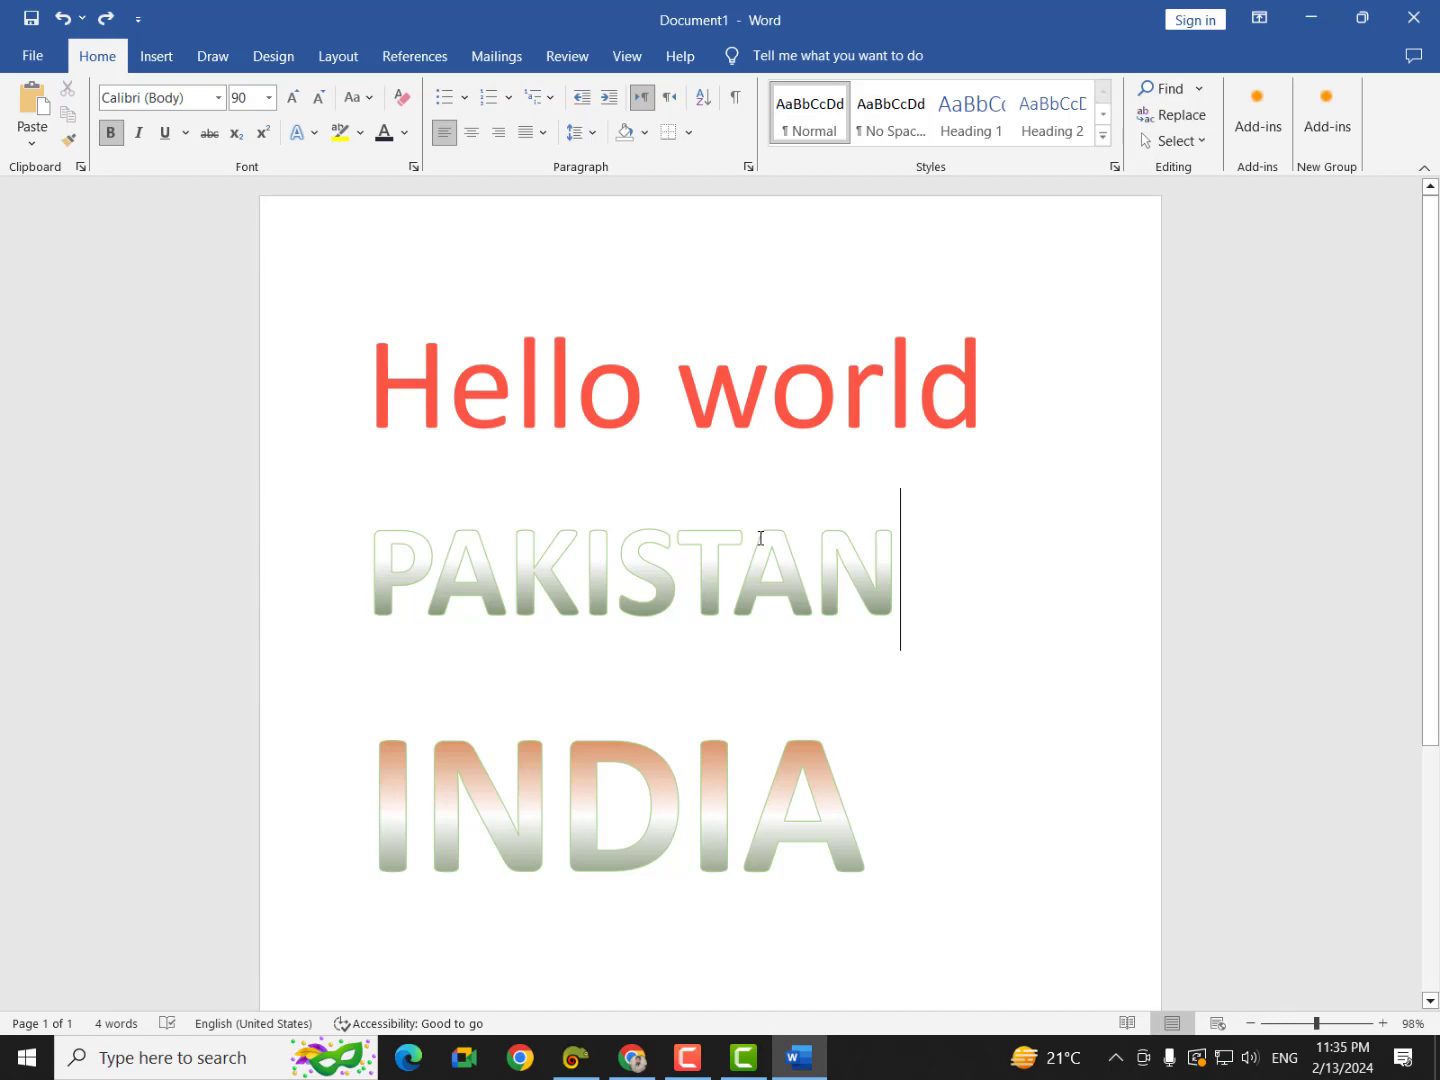
Step: Delete the word PAKISTAN and undo the deletion
{"action": "left_click_drag", "start_coordinate": [914, 576], "coordinate": [369, 572]}
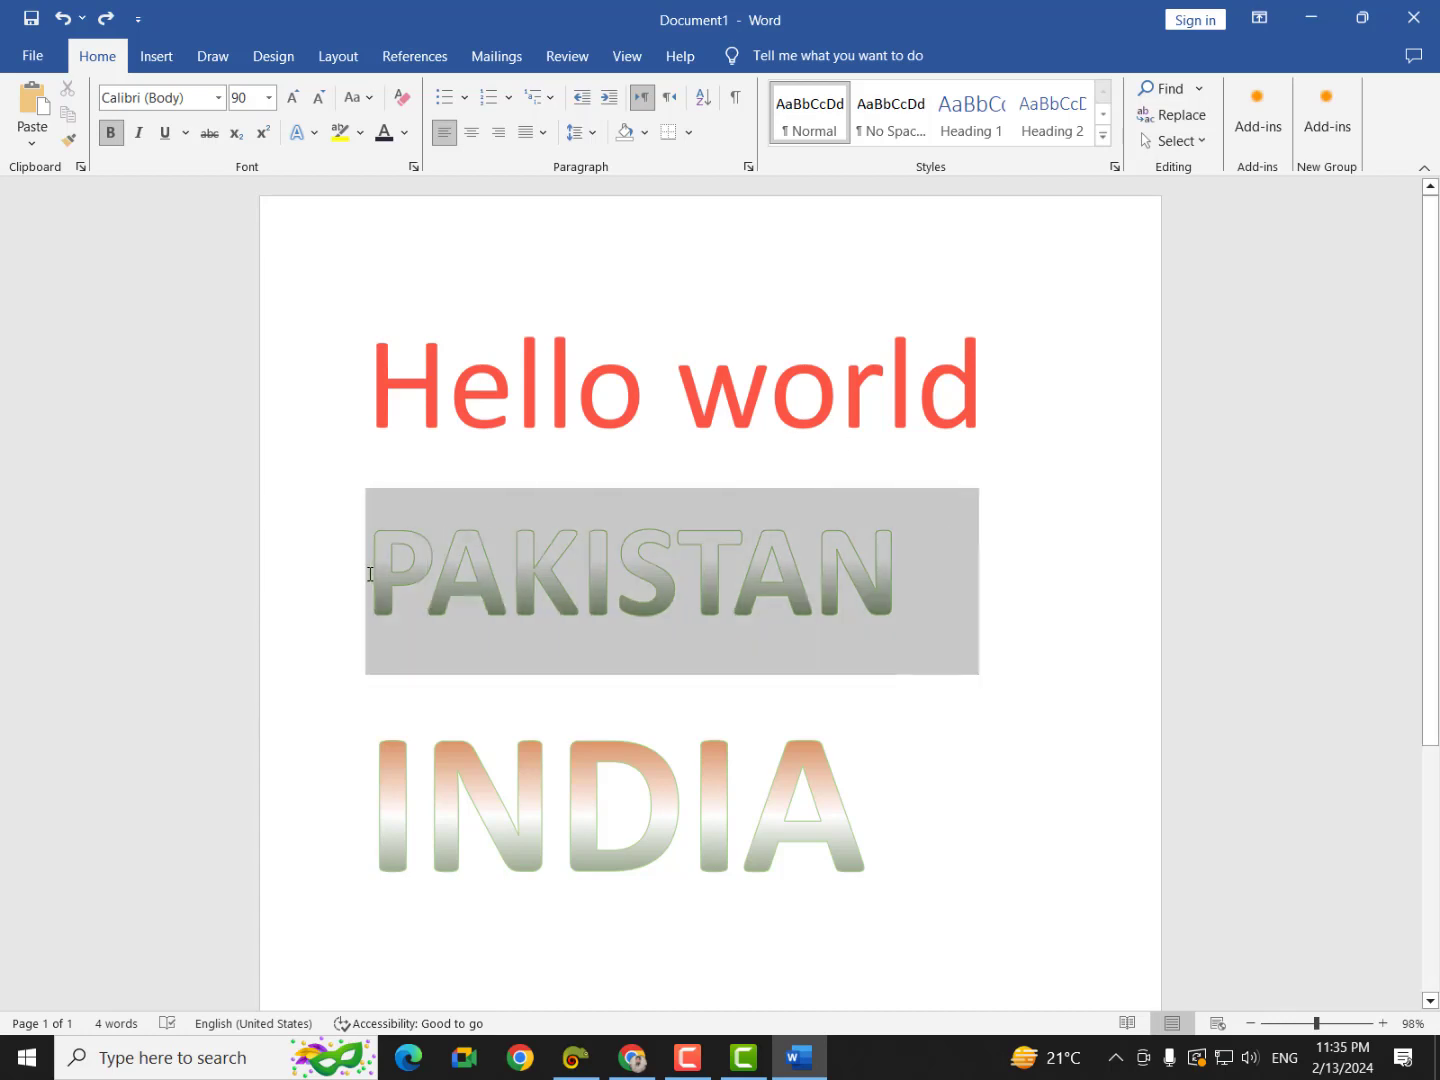
{"action": "key", "text": "Delete"}
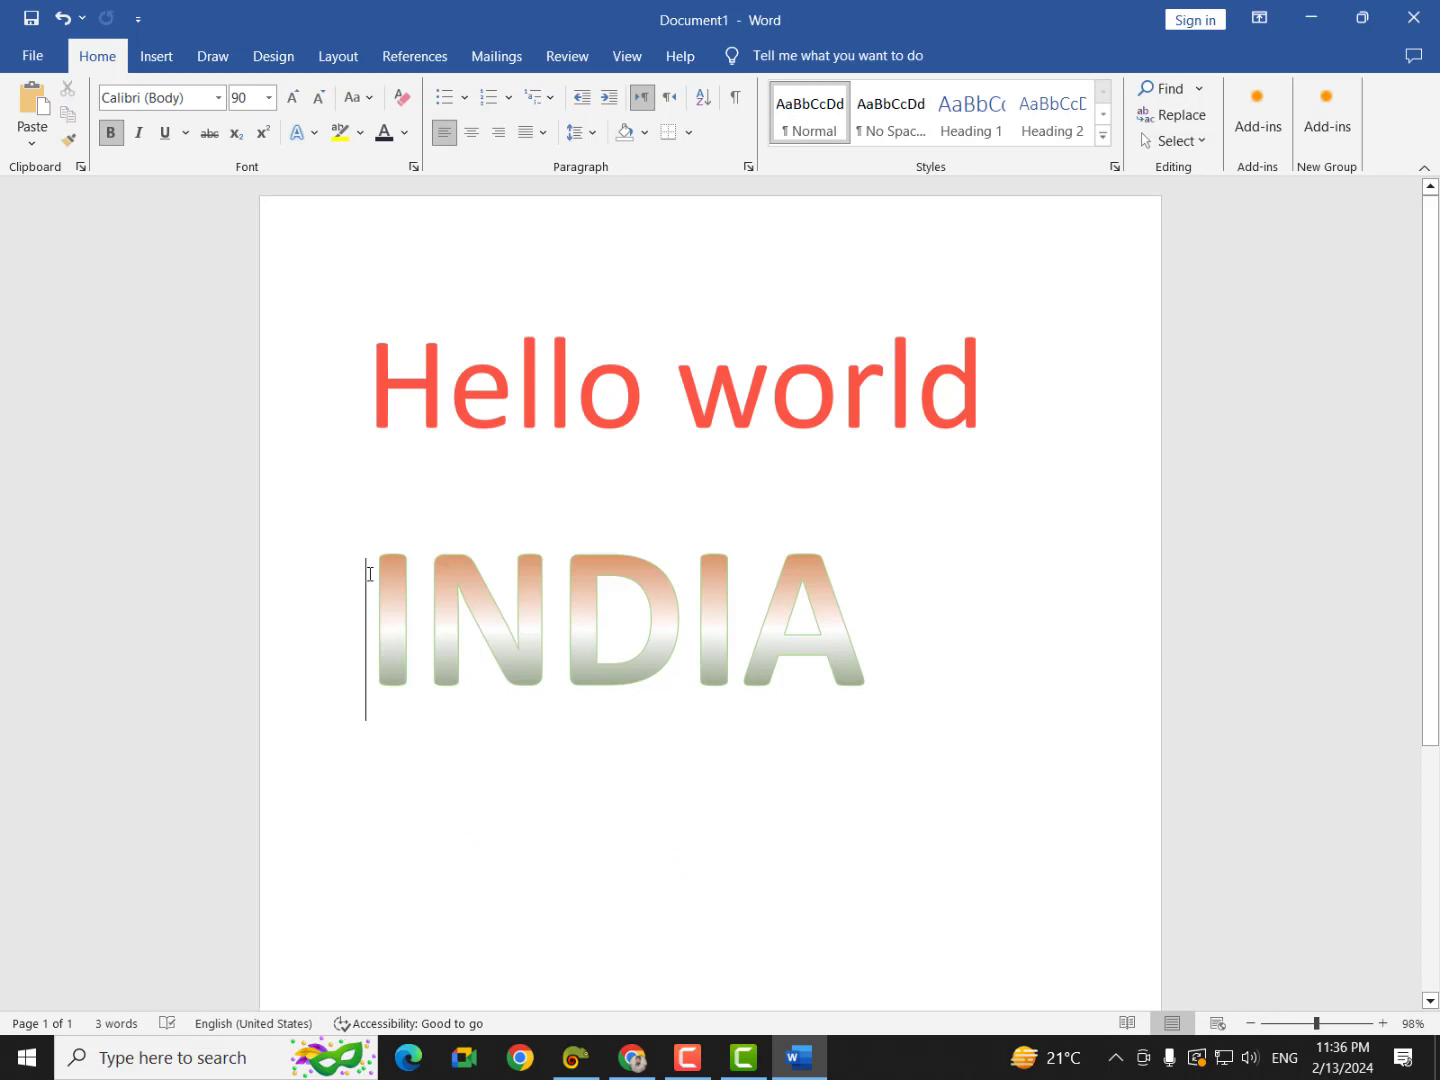
{"action": "key", "text": "ctrl+z"}
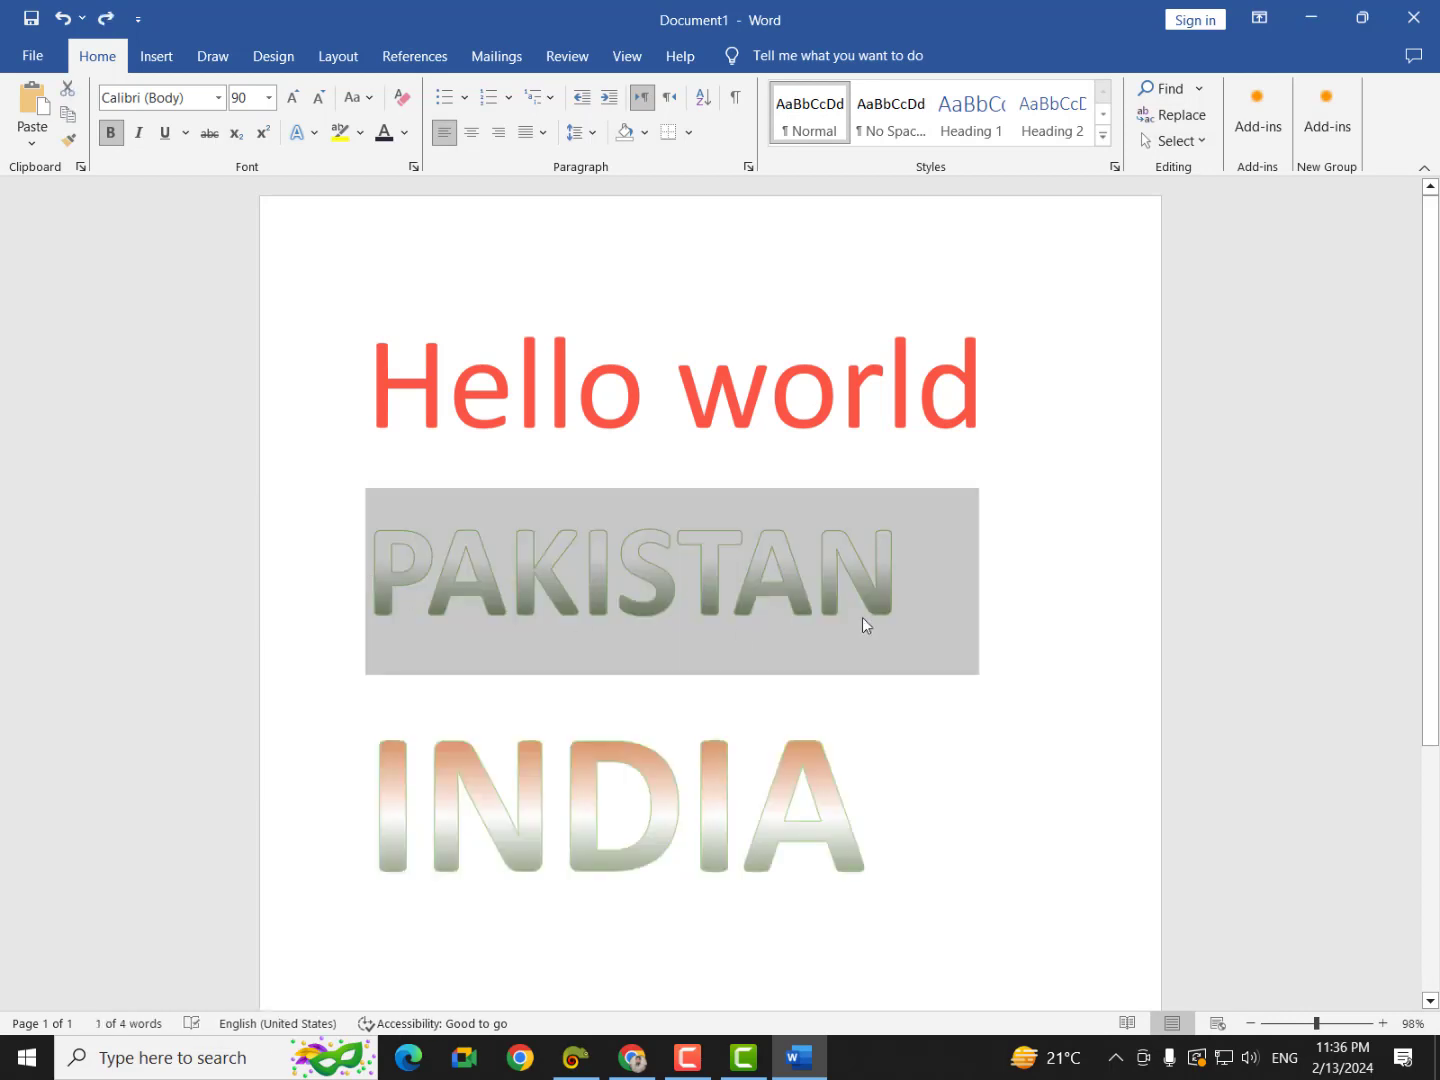
Step: Clear all formatting from the words PAKISTAN and INDIA
{"action": "left_click_drag", "start_coordinate": [926, 836], "coordinate": [414, 530]}
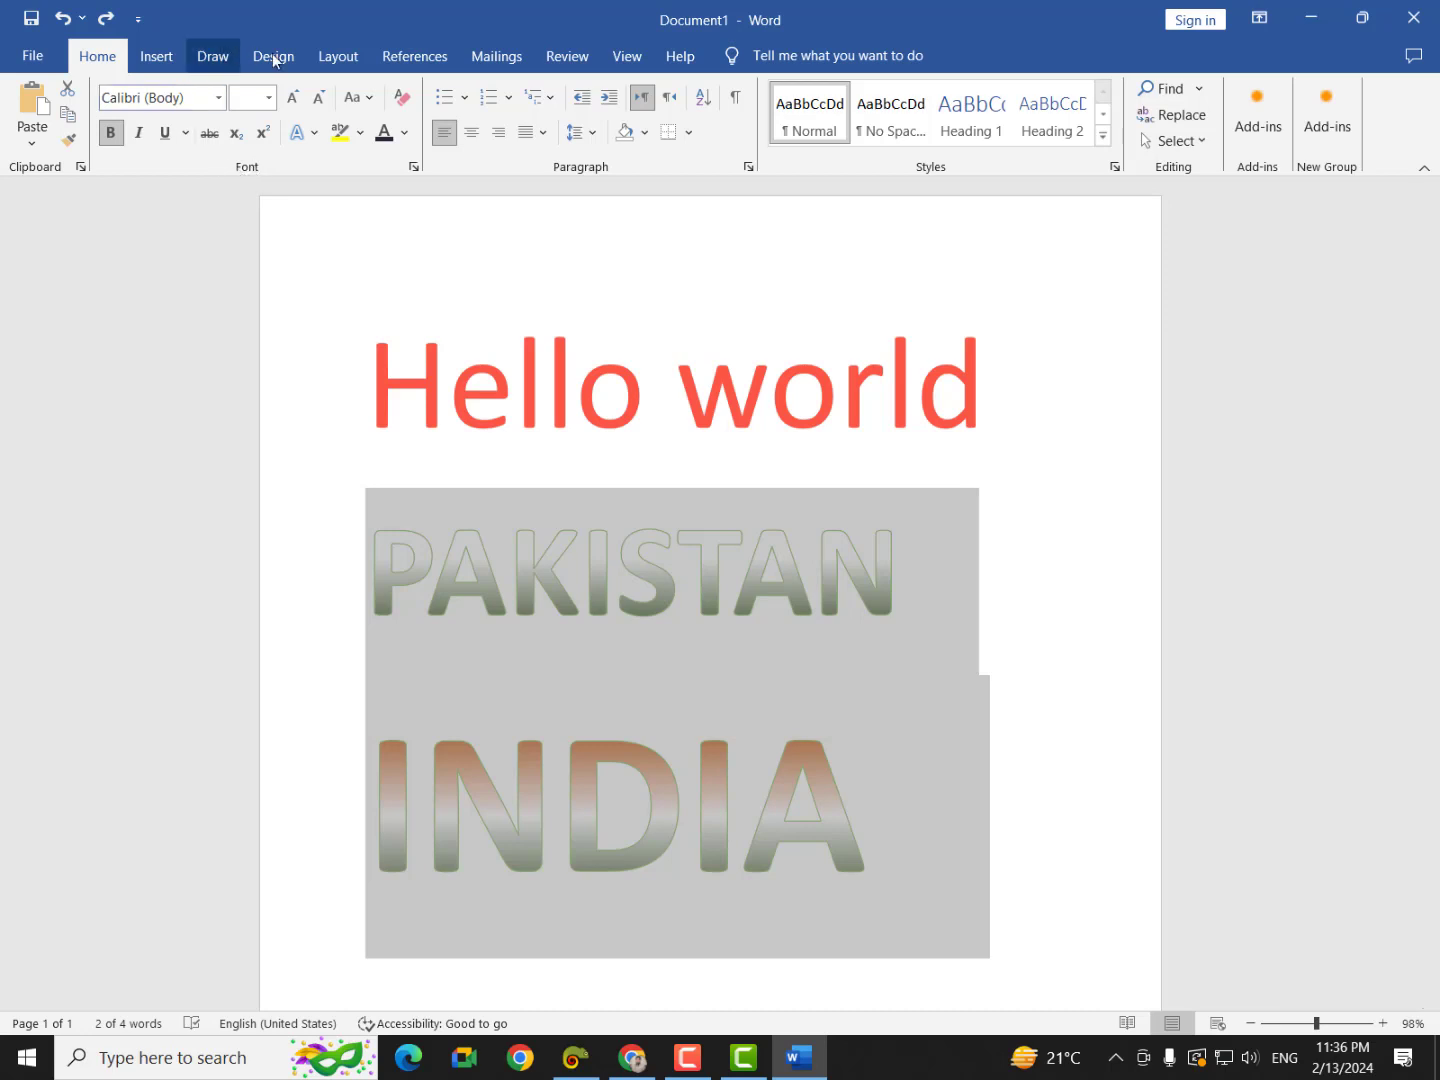
{"action": "left_click", "coordinate": [399, 99]}
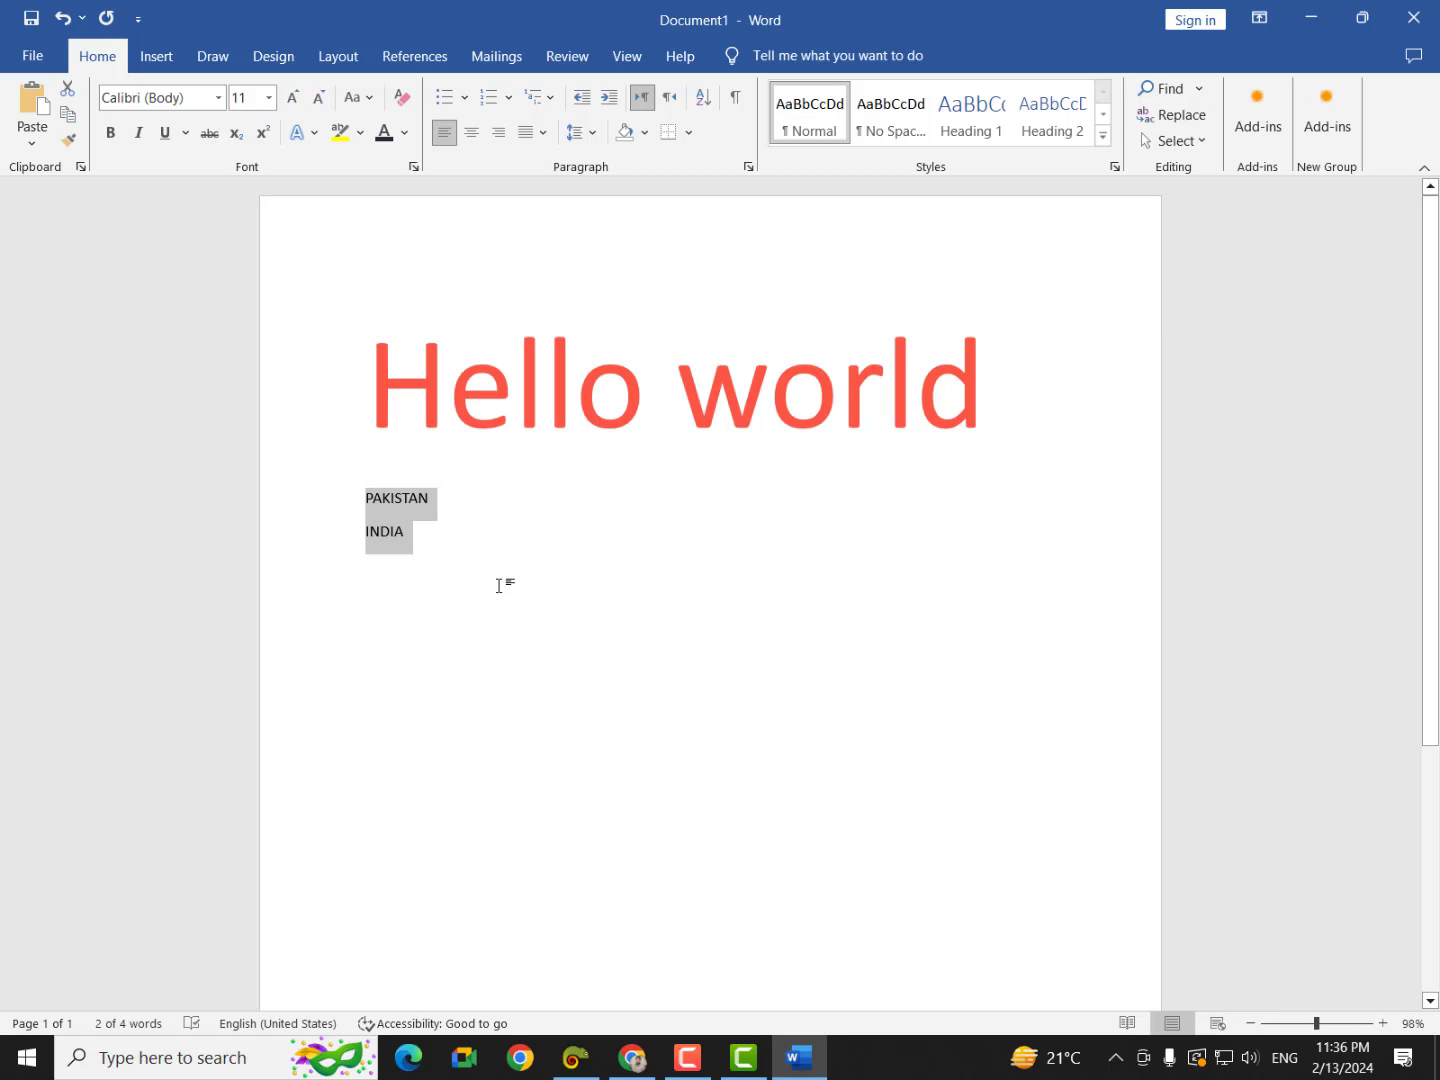
Step: Clear all formatting from the whole document, including the large red Hello world line
{"action": "left_click", "coordinate": [668, 391]}
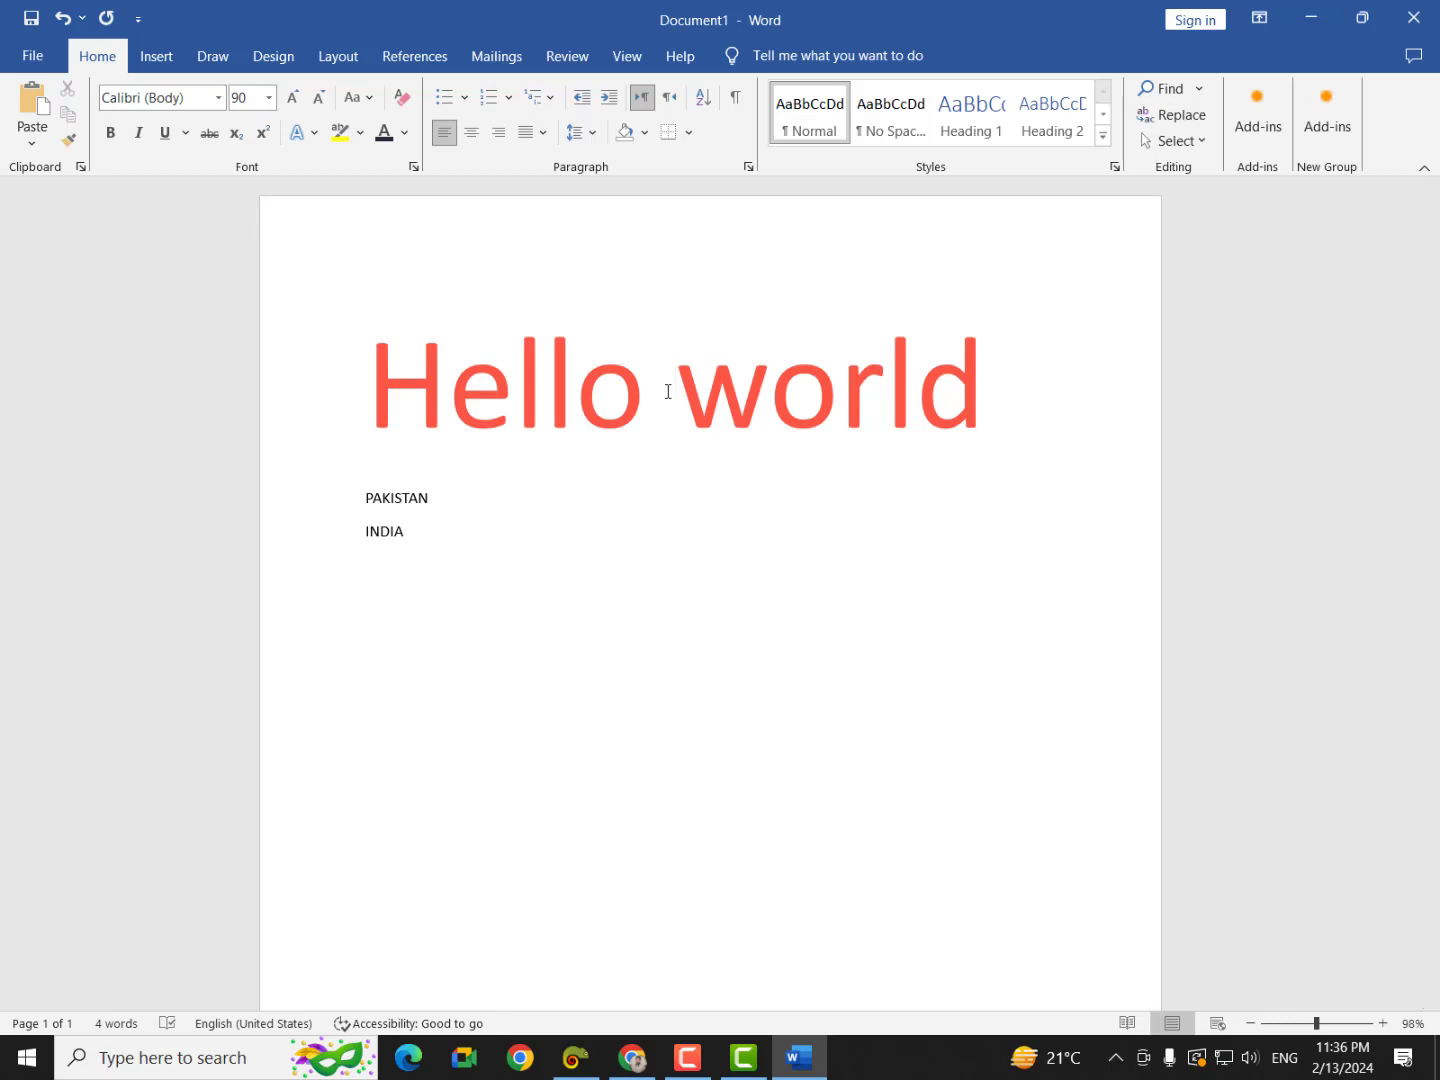
{"action": "key", "text": "ctrl+a"}
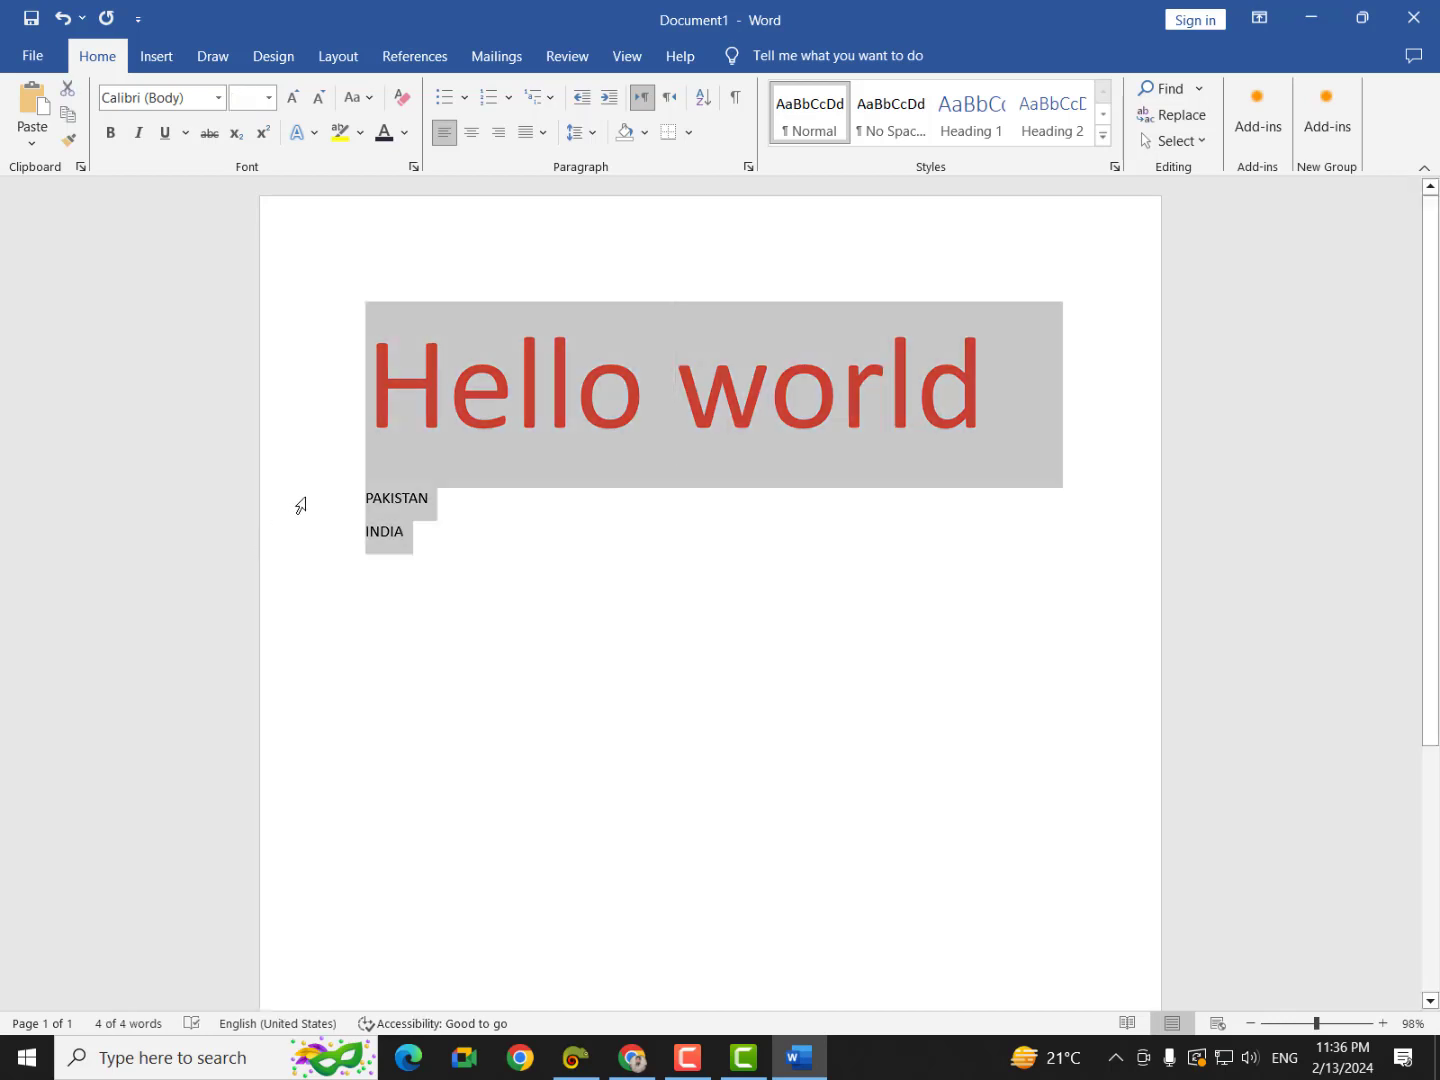
{"action": "left_click", "coordinate": [401, 97]}
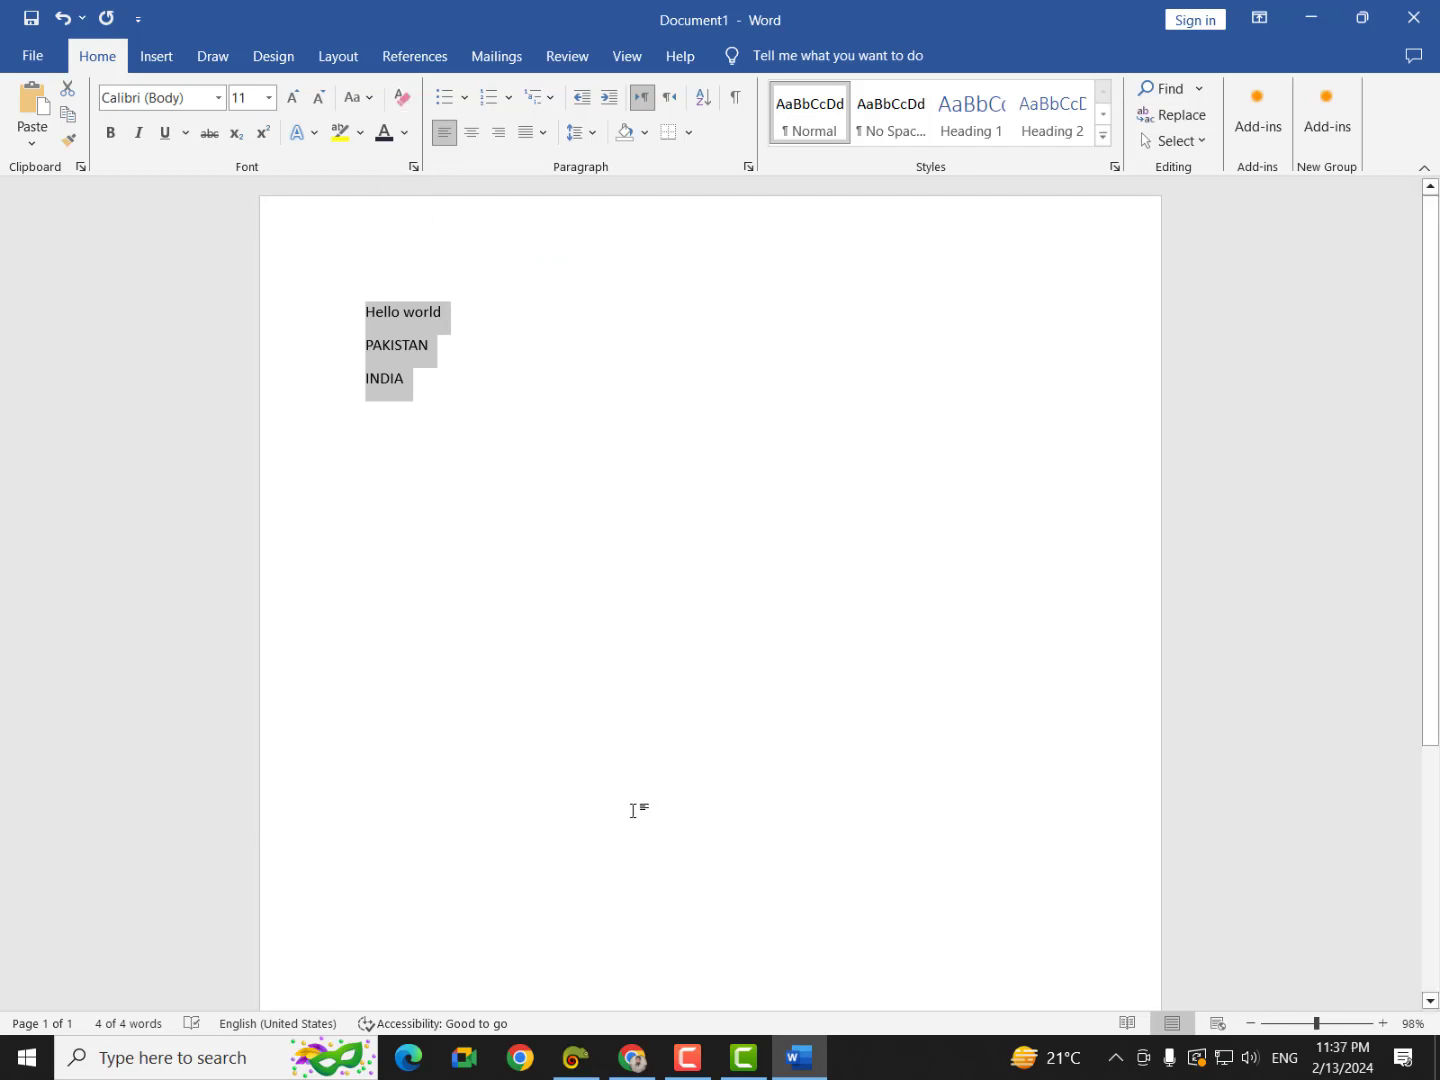
{"action": "left_click", "coordinate": [537, 864]}
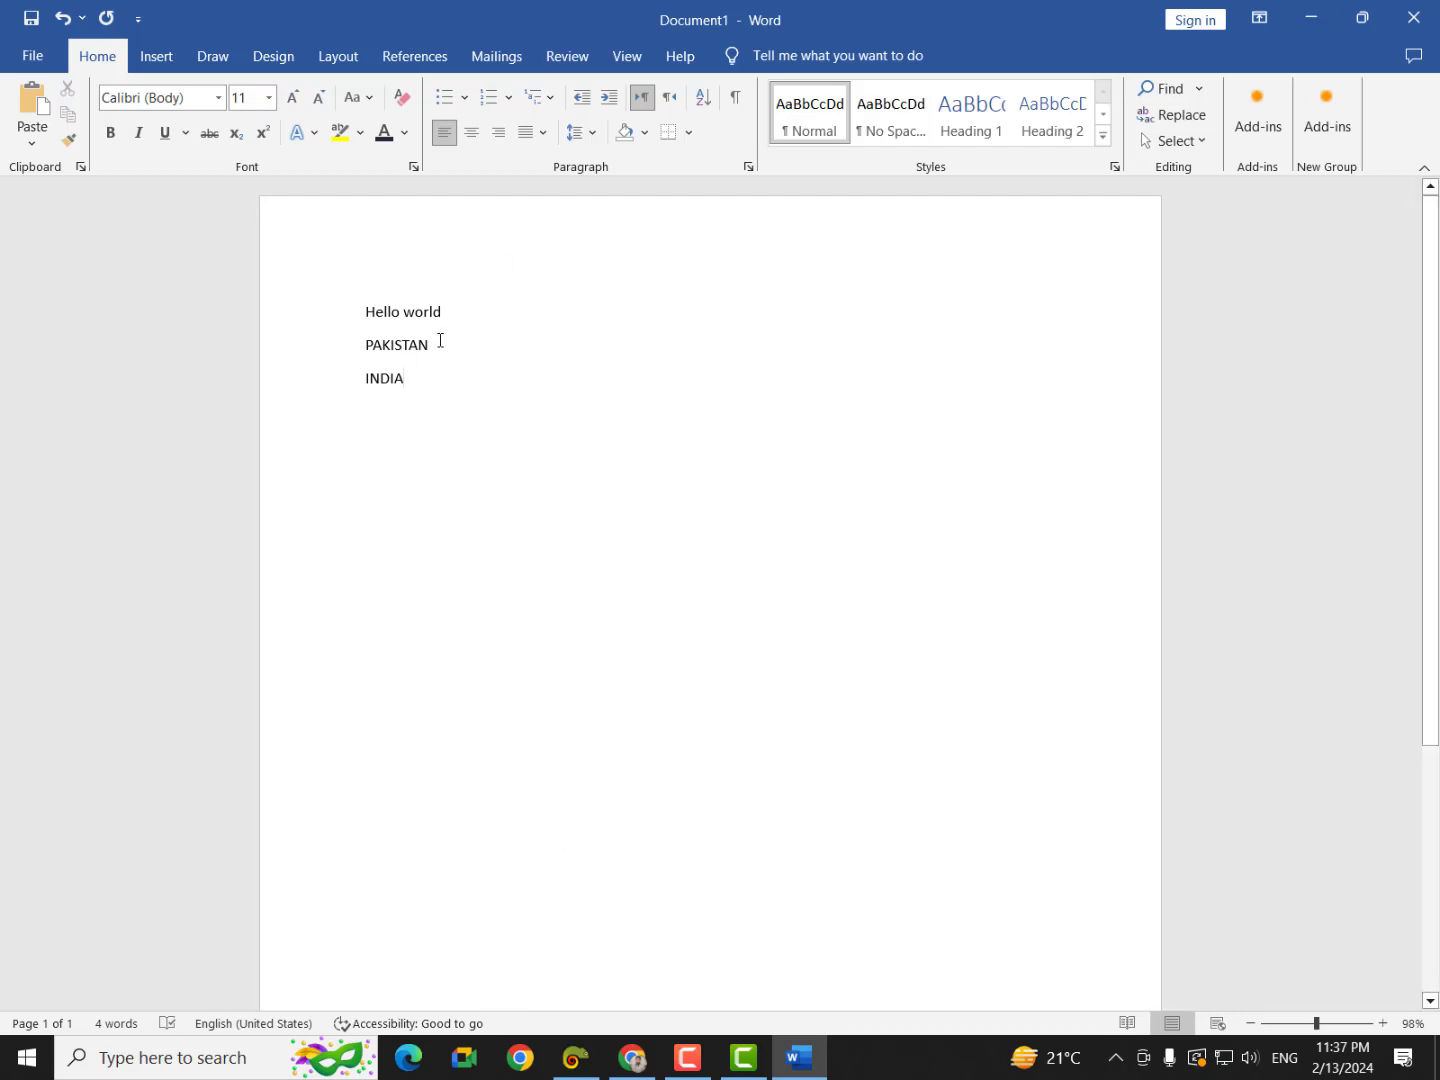
Step: Make the word PAKISTAN bold and increase its font size to 36
{"action": "left_click_drag", "start_coordinate": [439, 341], "coordinate": [191, 352]}
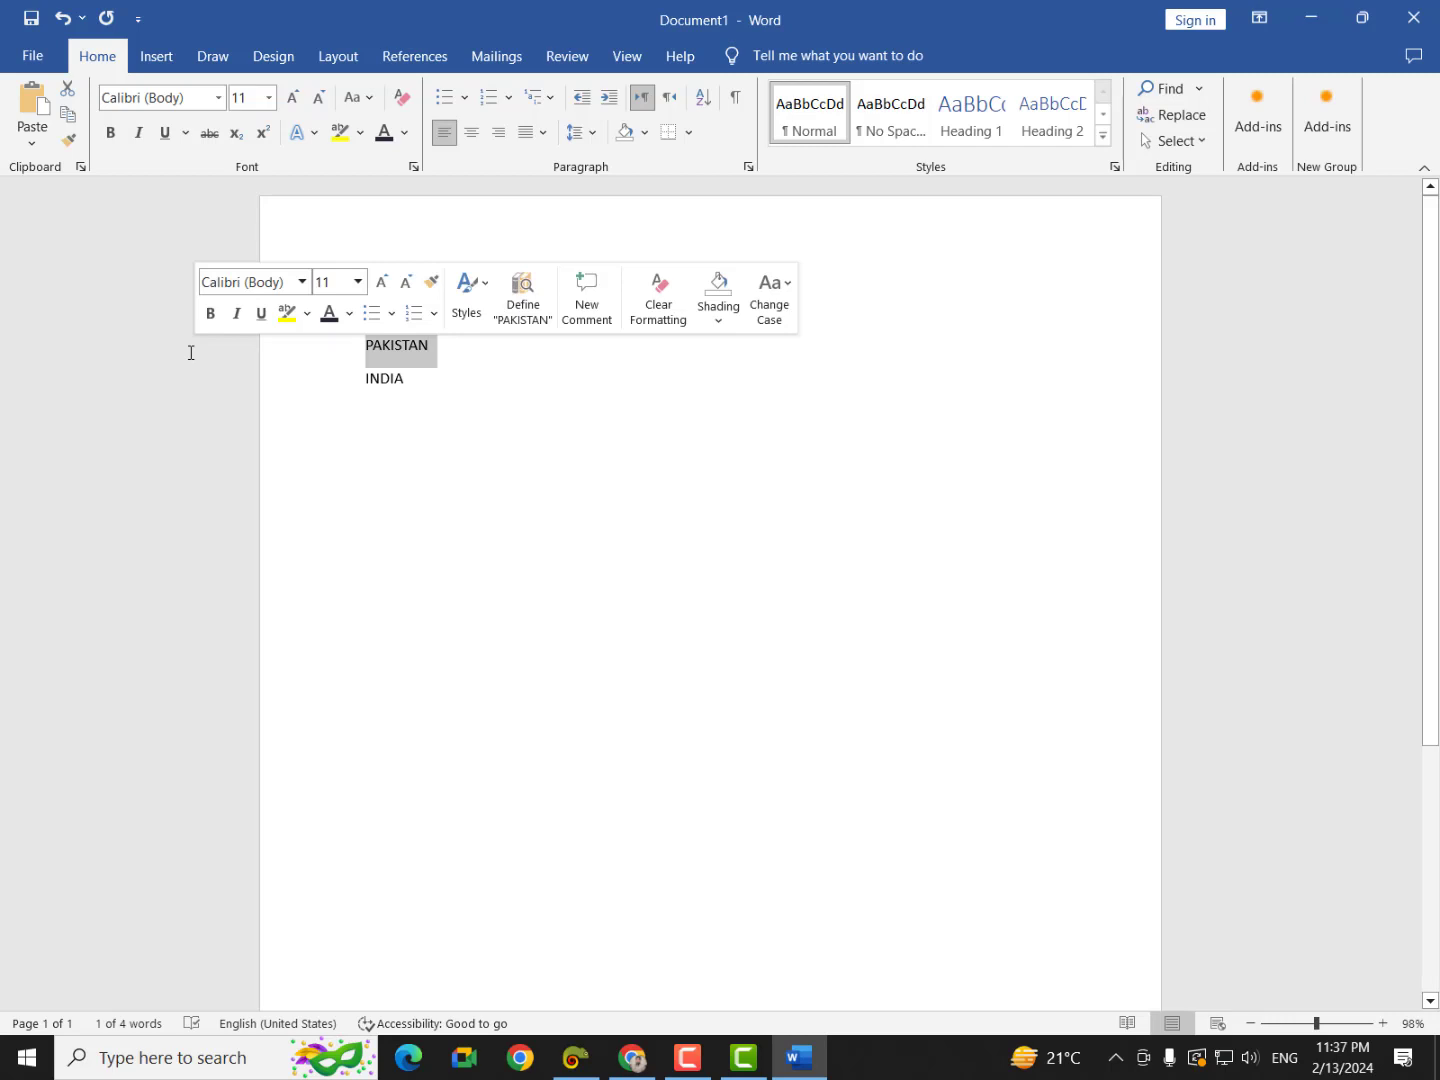
{"action": "left_click", "coordinate": [112, 133]}
{"action": "left_click", "coordinate": [293, 97]}
{"action": "left_click", "coordinate": [293, 97]}
{"action": "left_click", "coordinate": [293, 97]}
{"action": "left_click", "coordinate": [295, 96]}
{"action": "left_click", "coordinate": [297, 95]}
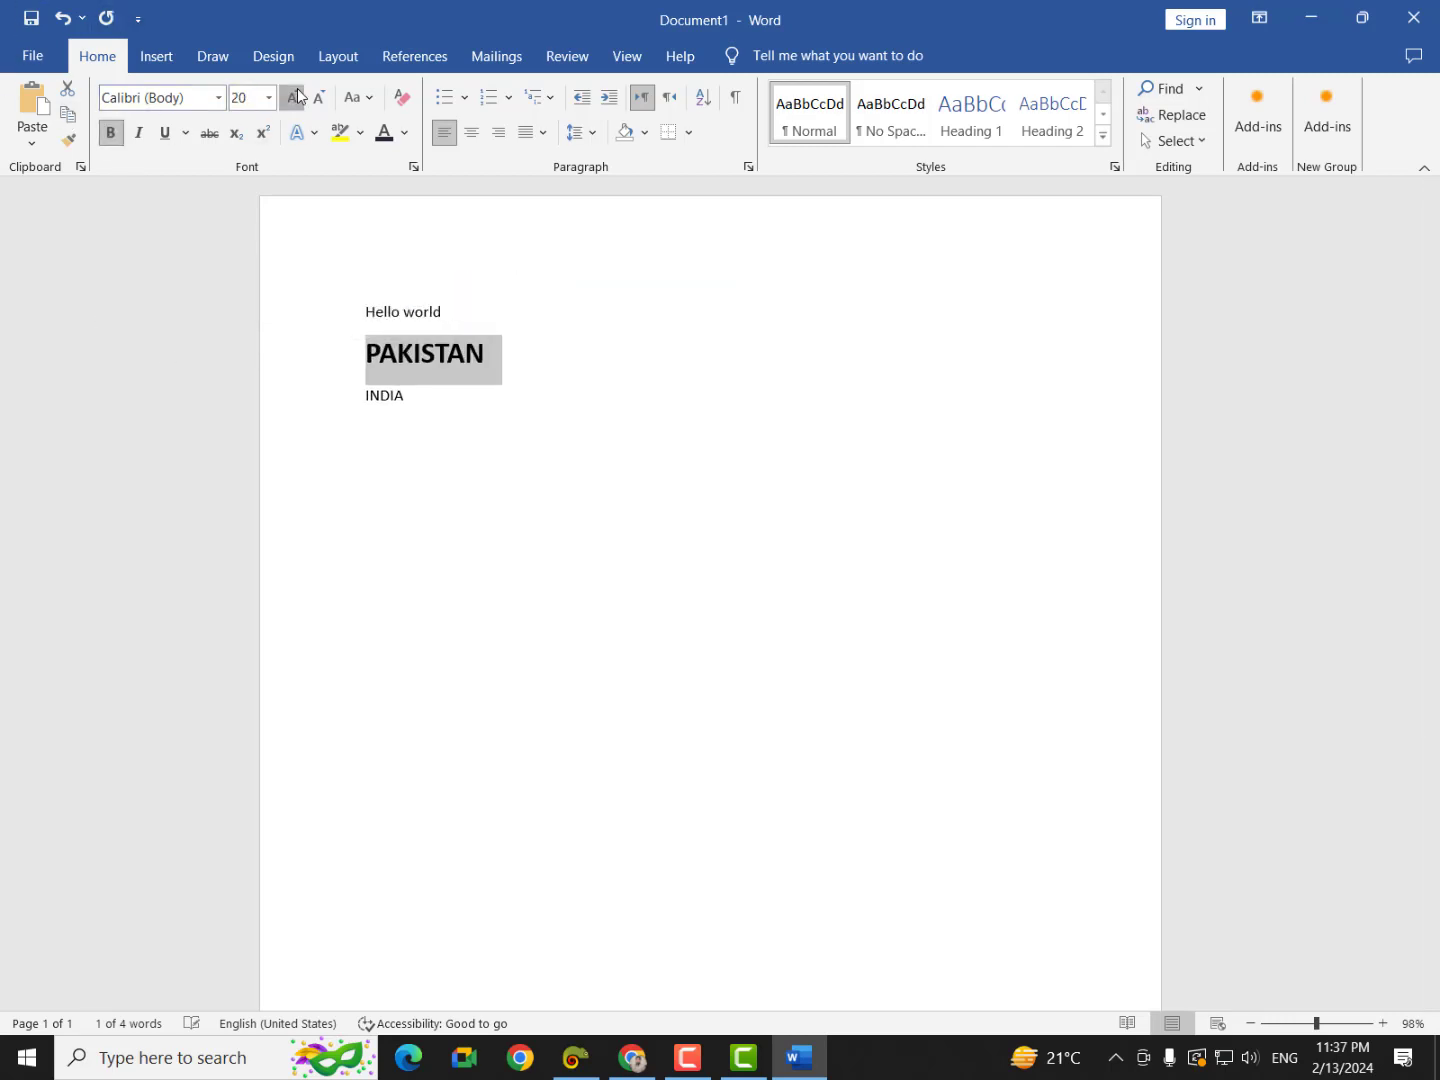
{"action": "left_click", "coordinate": [297, 95]}
{"action": "left_click", "coordinate": [297, 95]}
{"action": "left_click", "coordinate": [297, 95]}
{"action": "left_click", "coordinate": [297, 95]}
{"action": "left_click", "coordinate": [297, 95]}
Step: Color the word PAKISTAN with the darkest green theme color
{"action": "left_click", "coordinate": [404, 132]}
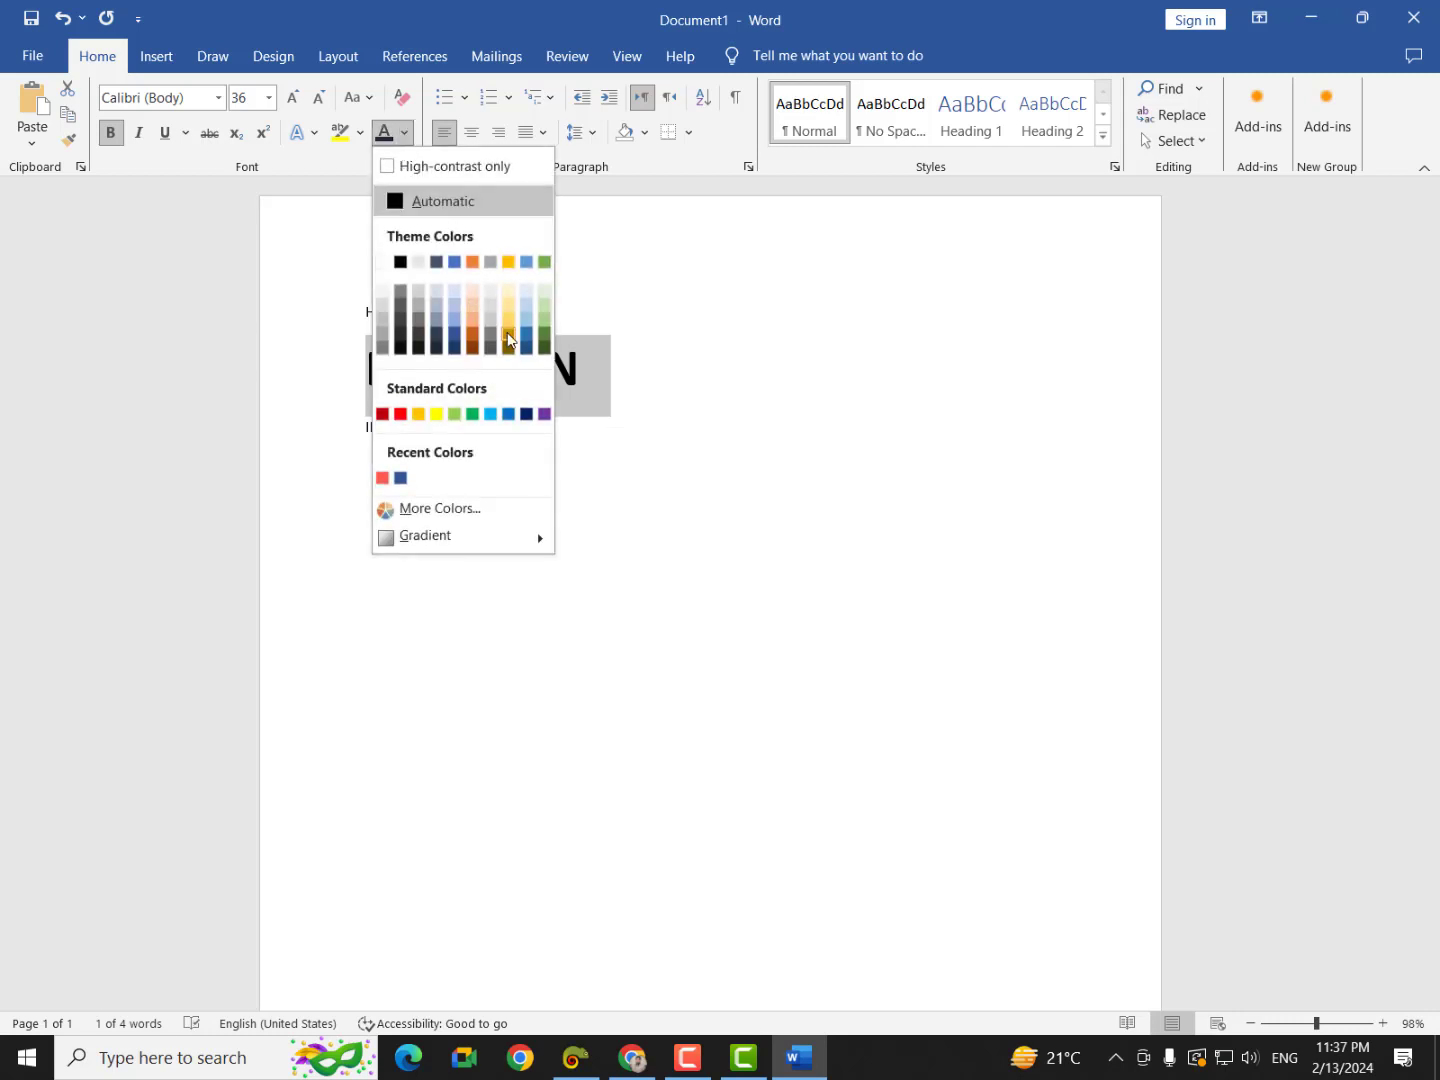
{"action": "left_click", "coordinate": [544, 347]}
{"action": "left_click", "coordinate": [706, 440]}
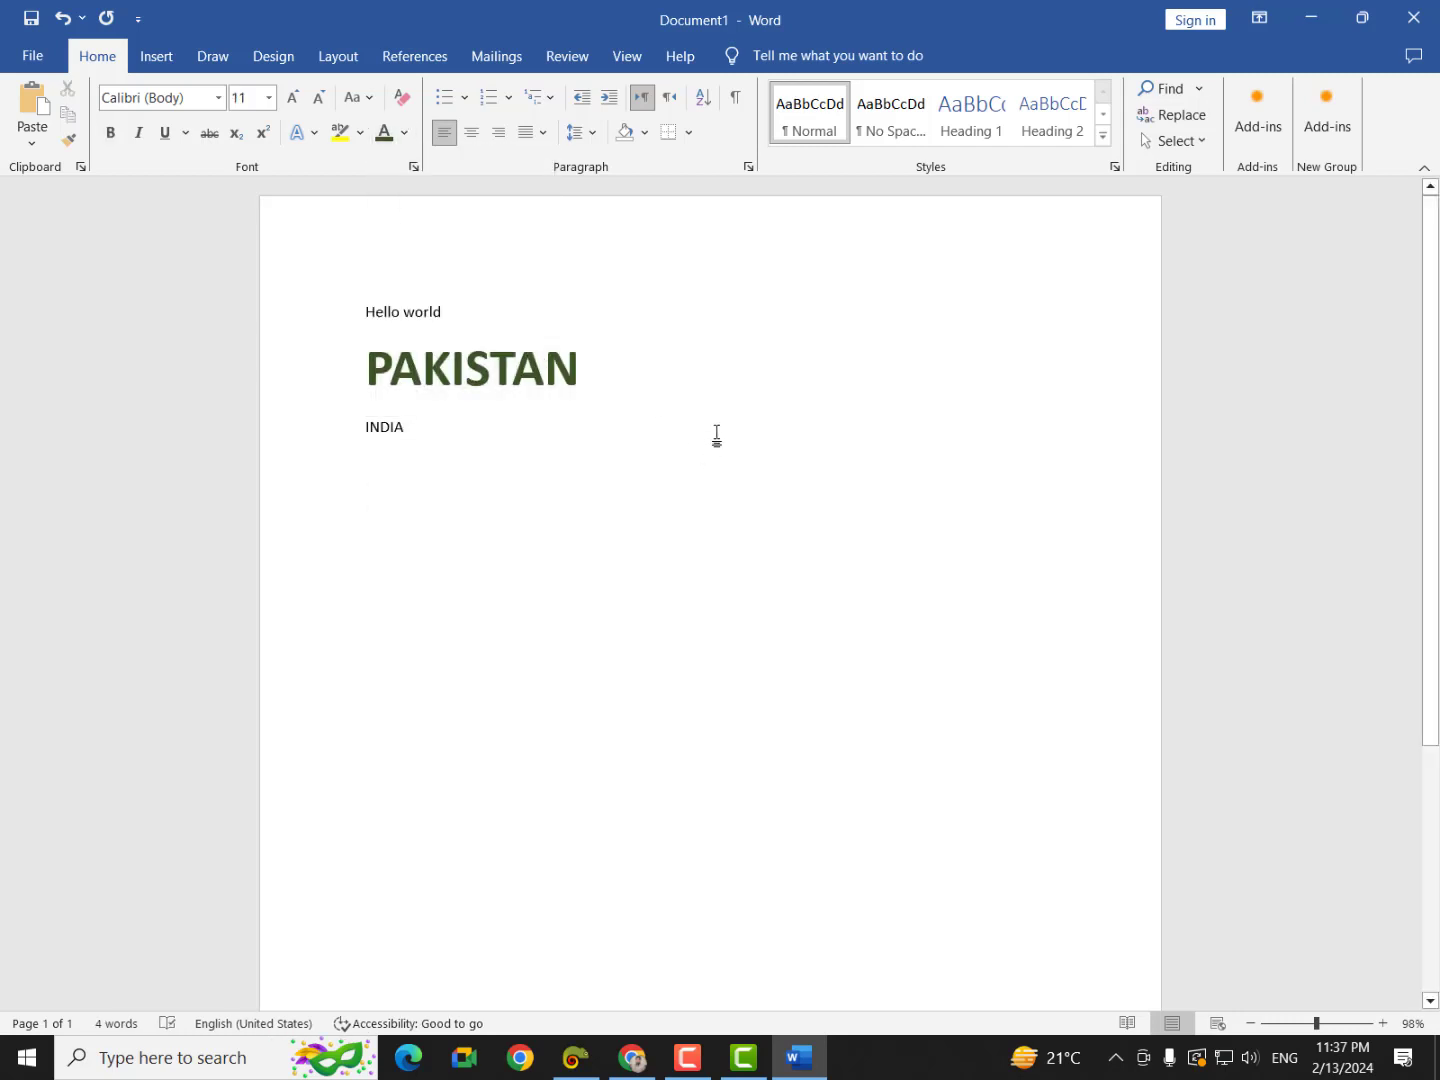
Step: Delete the word PAKISTAN and all the remaining text to leave the document empty
{"action": "left_click_drag", "start_coordinate": [588, 372], "coordinate": [165, 400]}
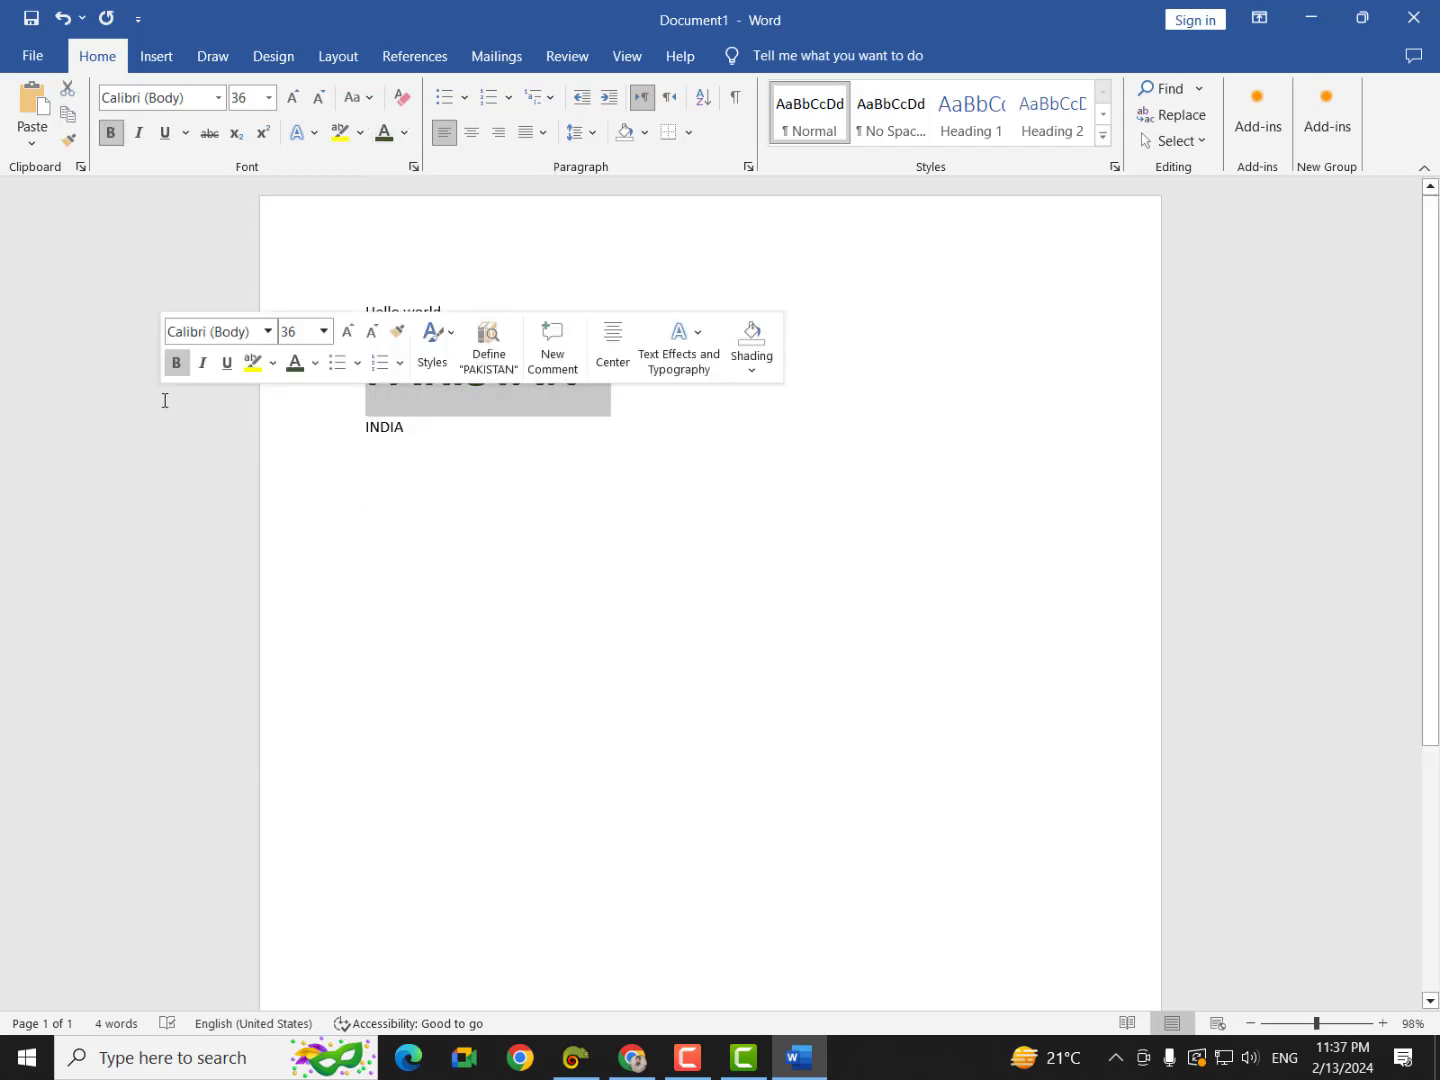
{"action": "key", "text": "Delete"}
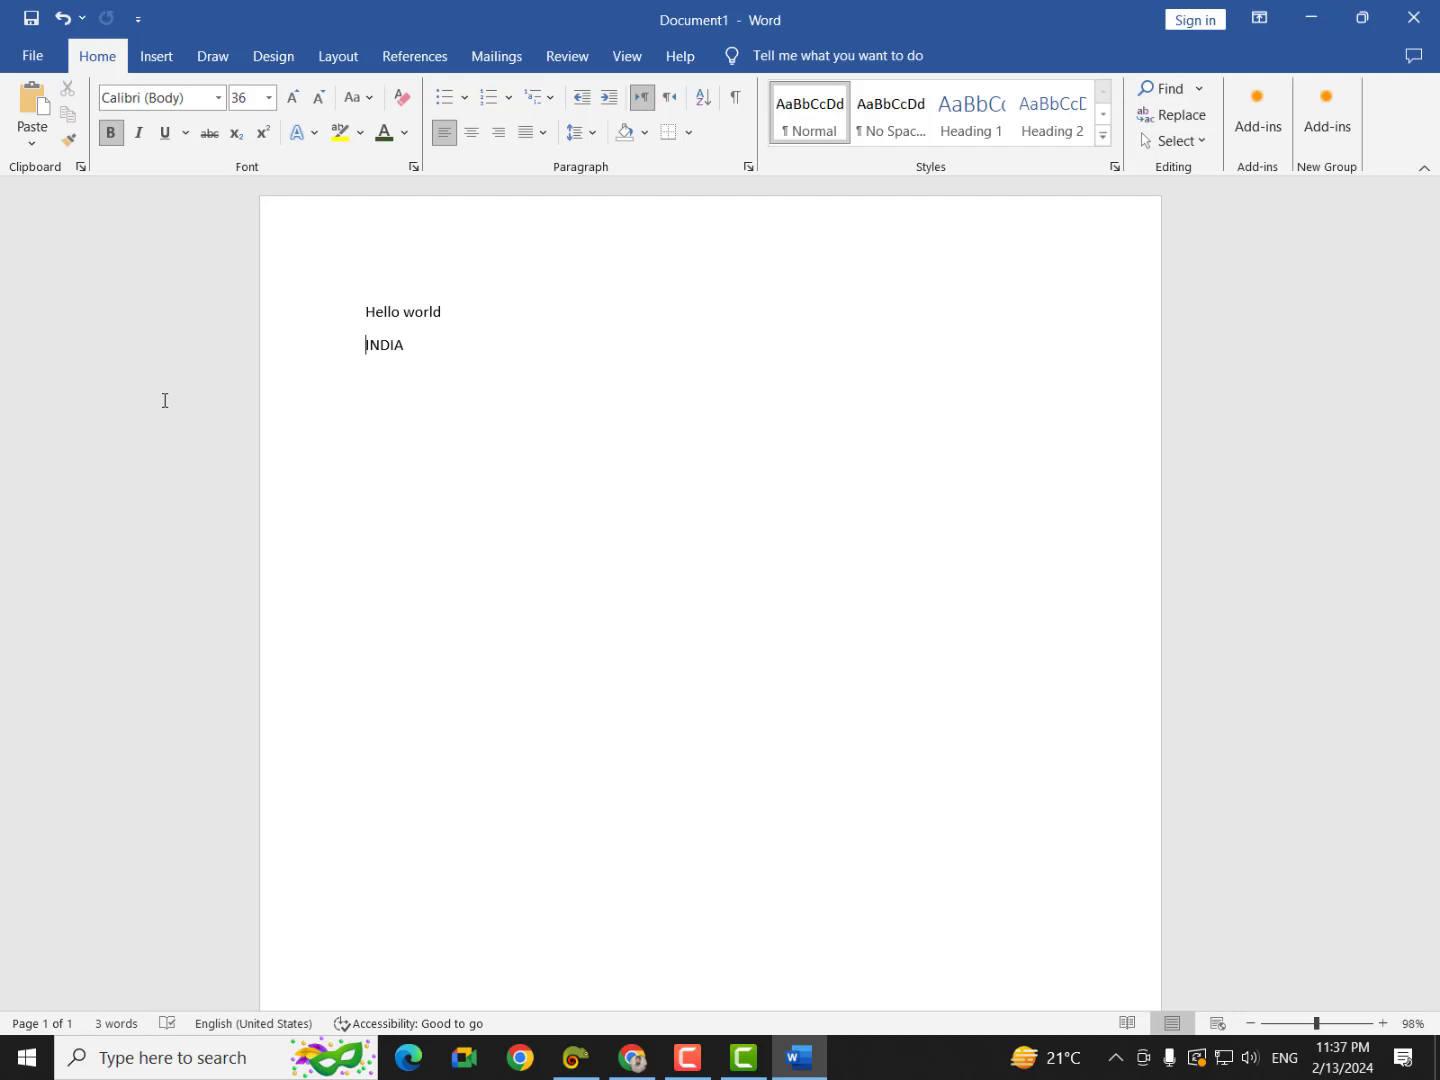
{"action": "key", "text": "ctrl+a"}
{"action": "key", "text": "BackSpace"}
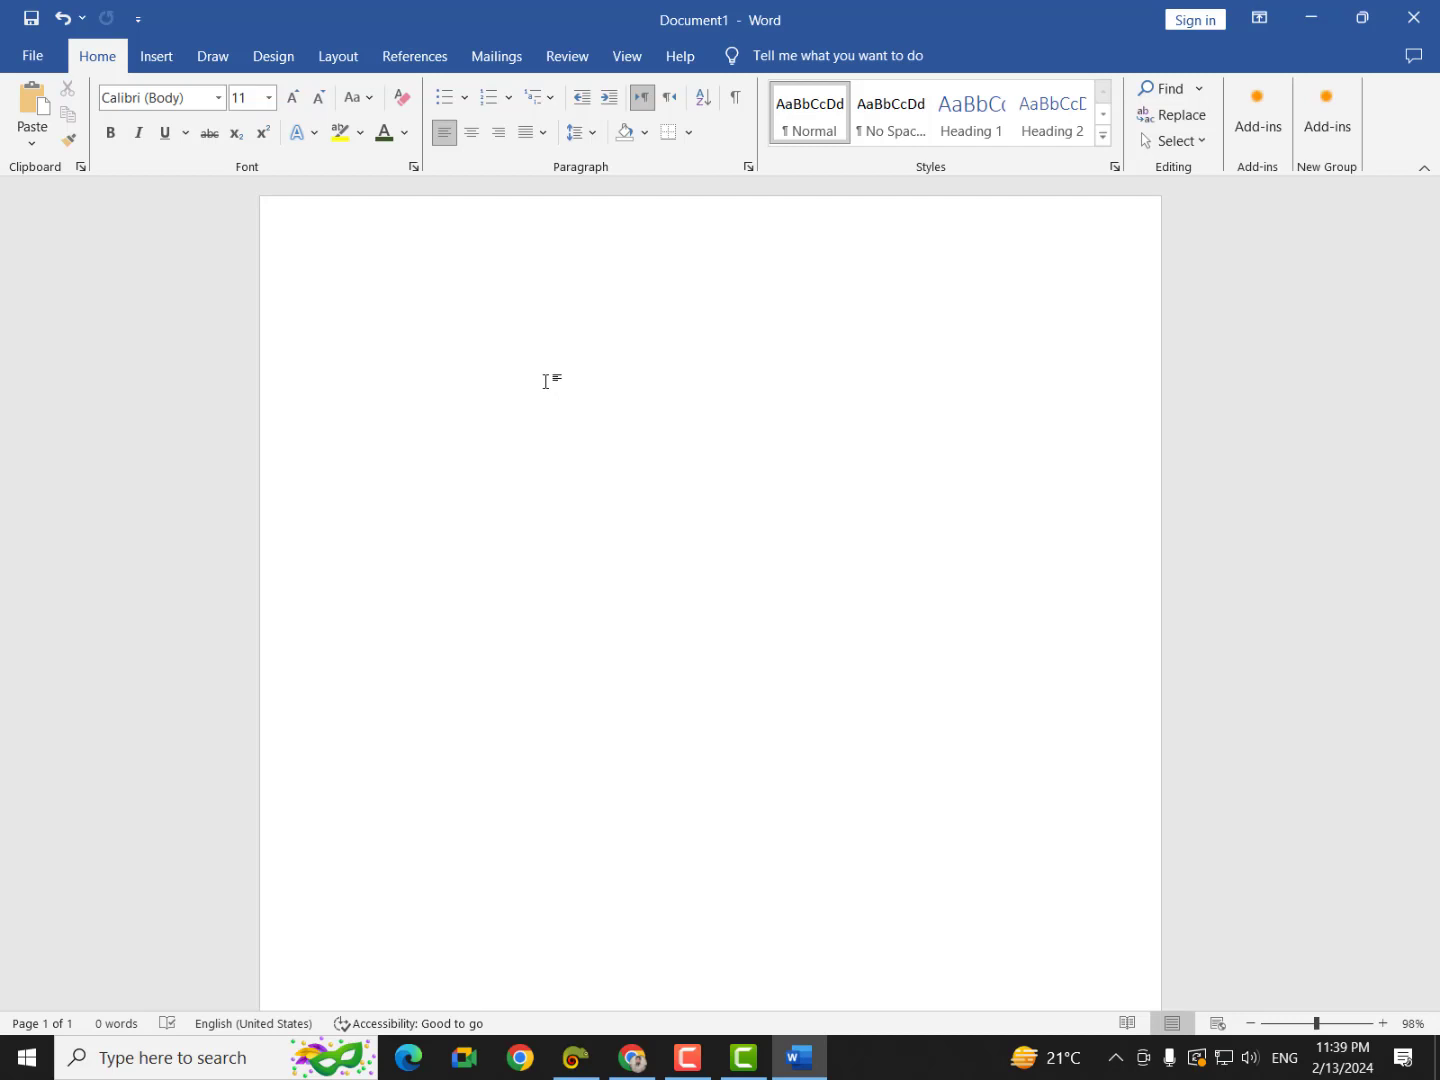
Step: Write "Item A" on the first line and copy it
{"action": "type", "text": "Item"}
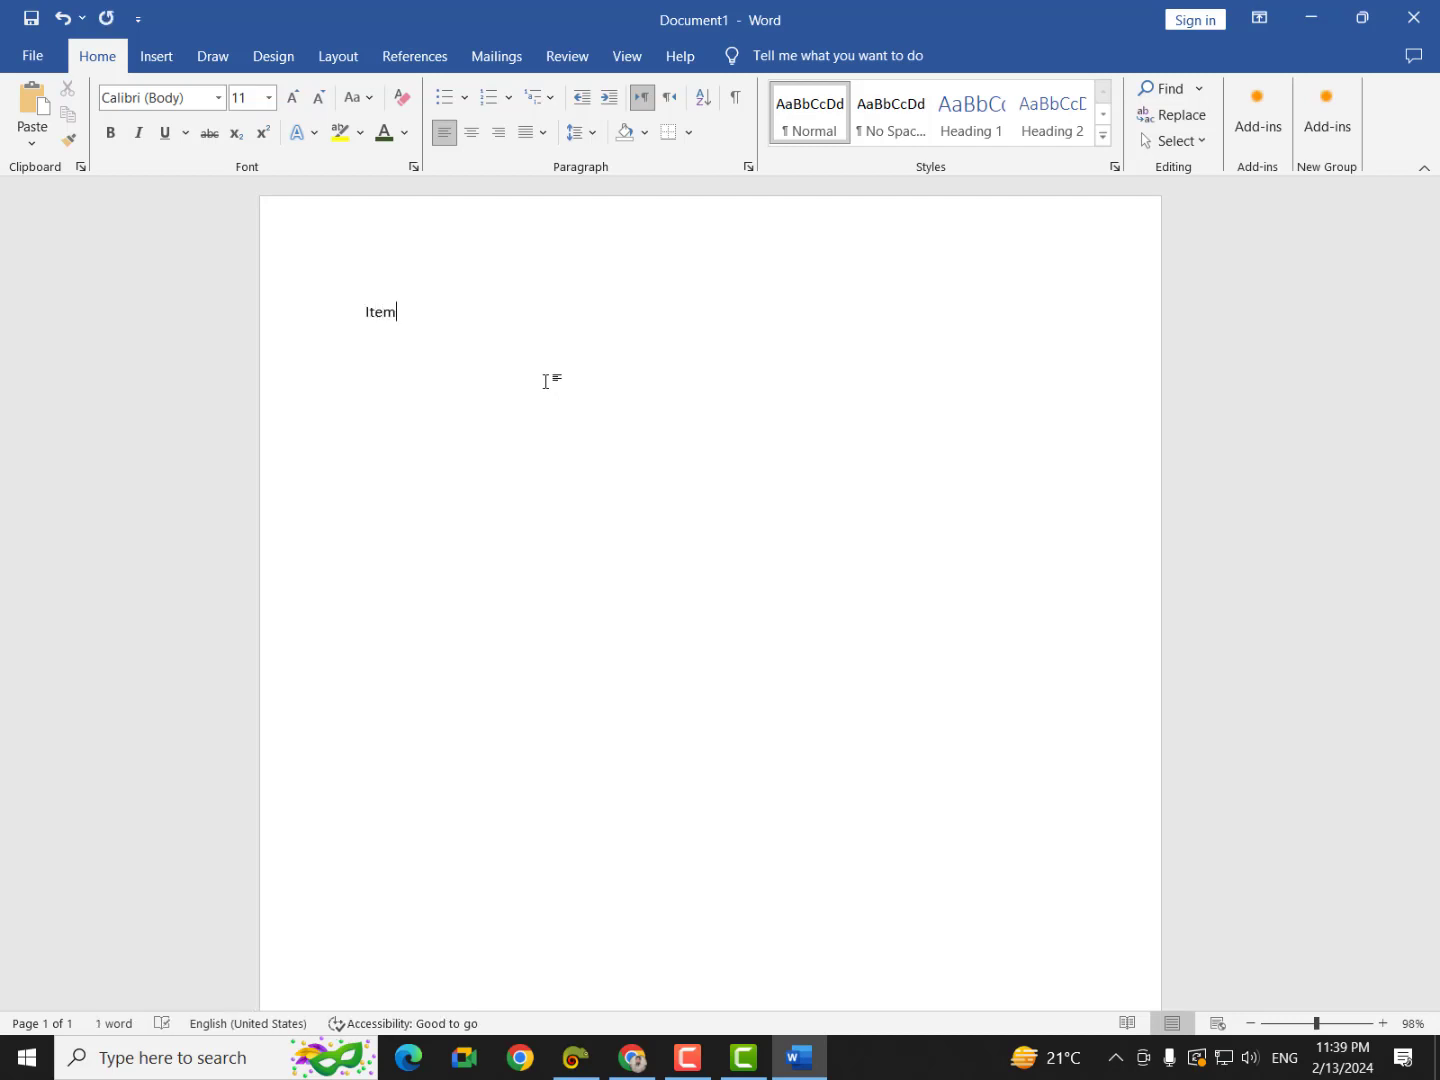
{"action": "type", "text": " A"}
{"action": "key", "text": "shift+Left"}
{"action": "key", "text": "shift+Left"}
{"action": "key", "text": "shift+Left"}
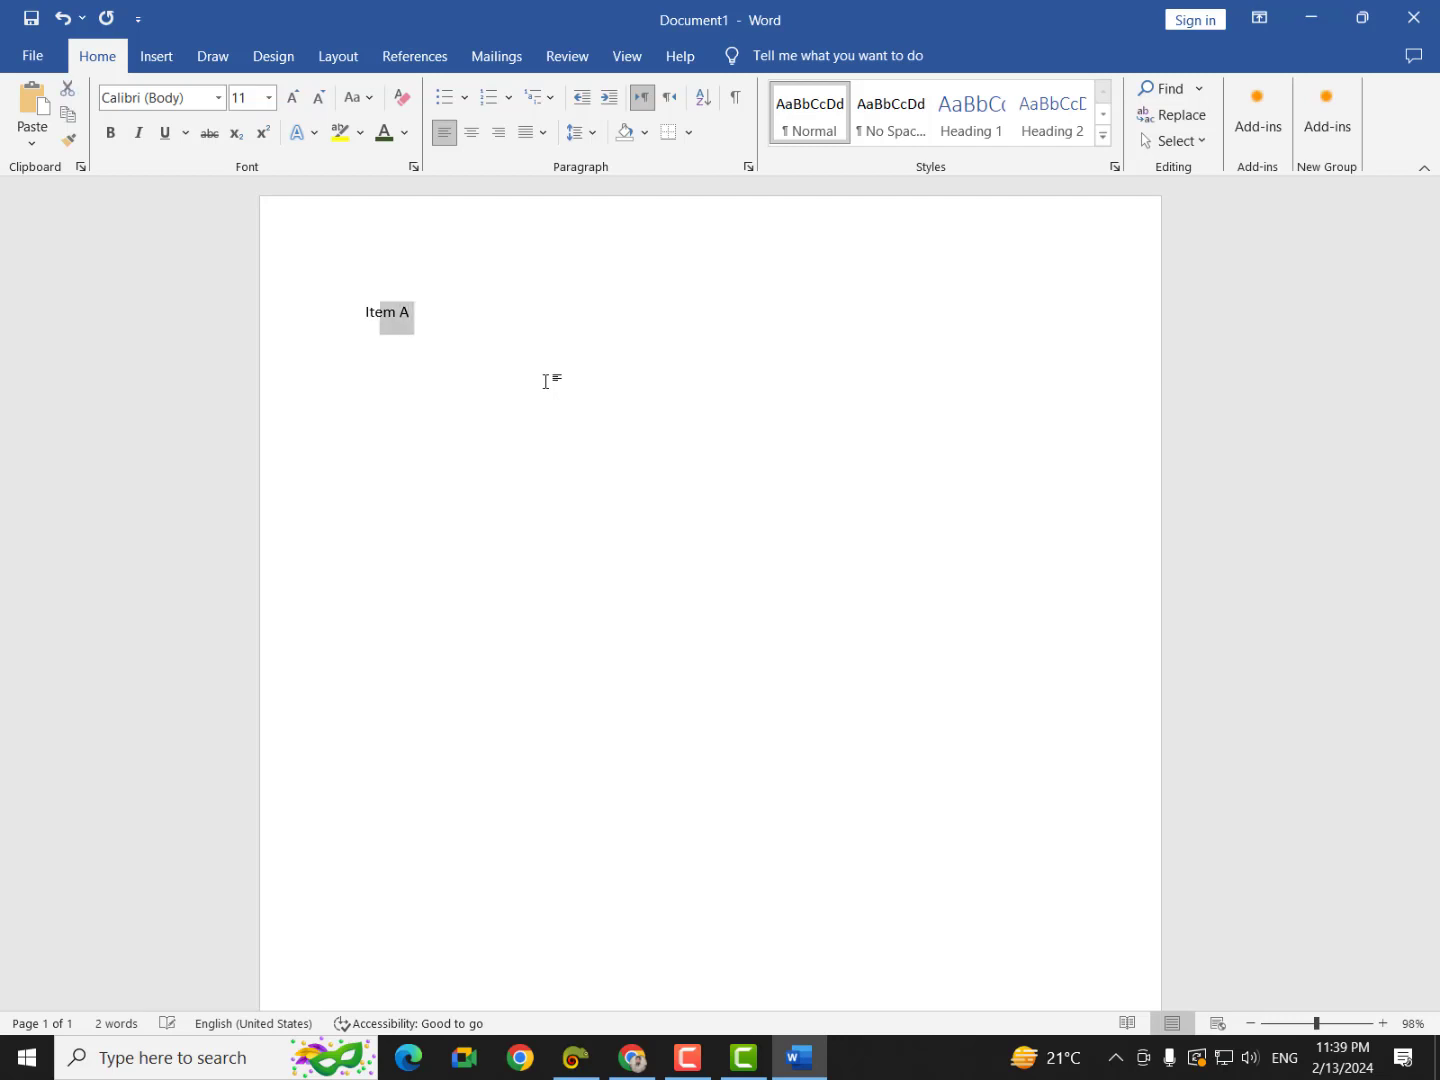
{"action": "key", "text": "ctrl+a"}
{"action": "key", "text": "ctrl+c"}
{"action": "left_click", "coordinate": [546, 381]}
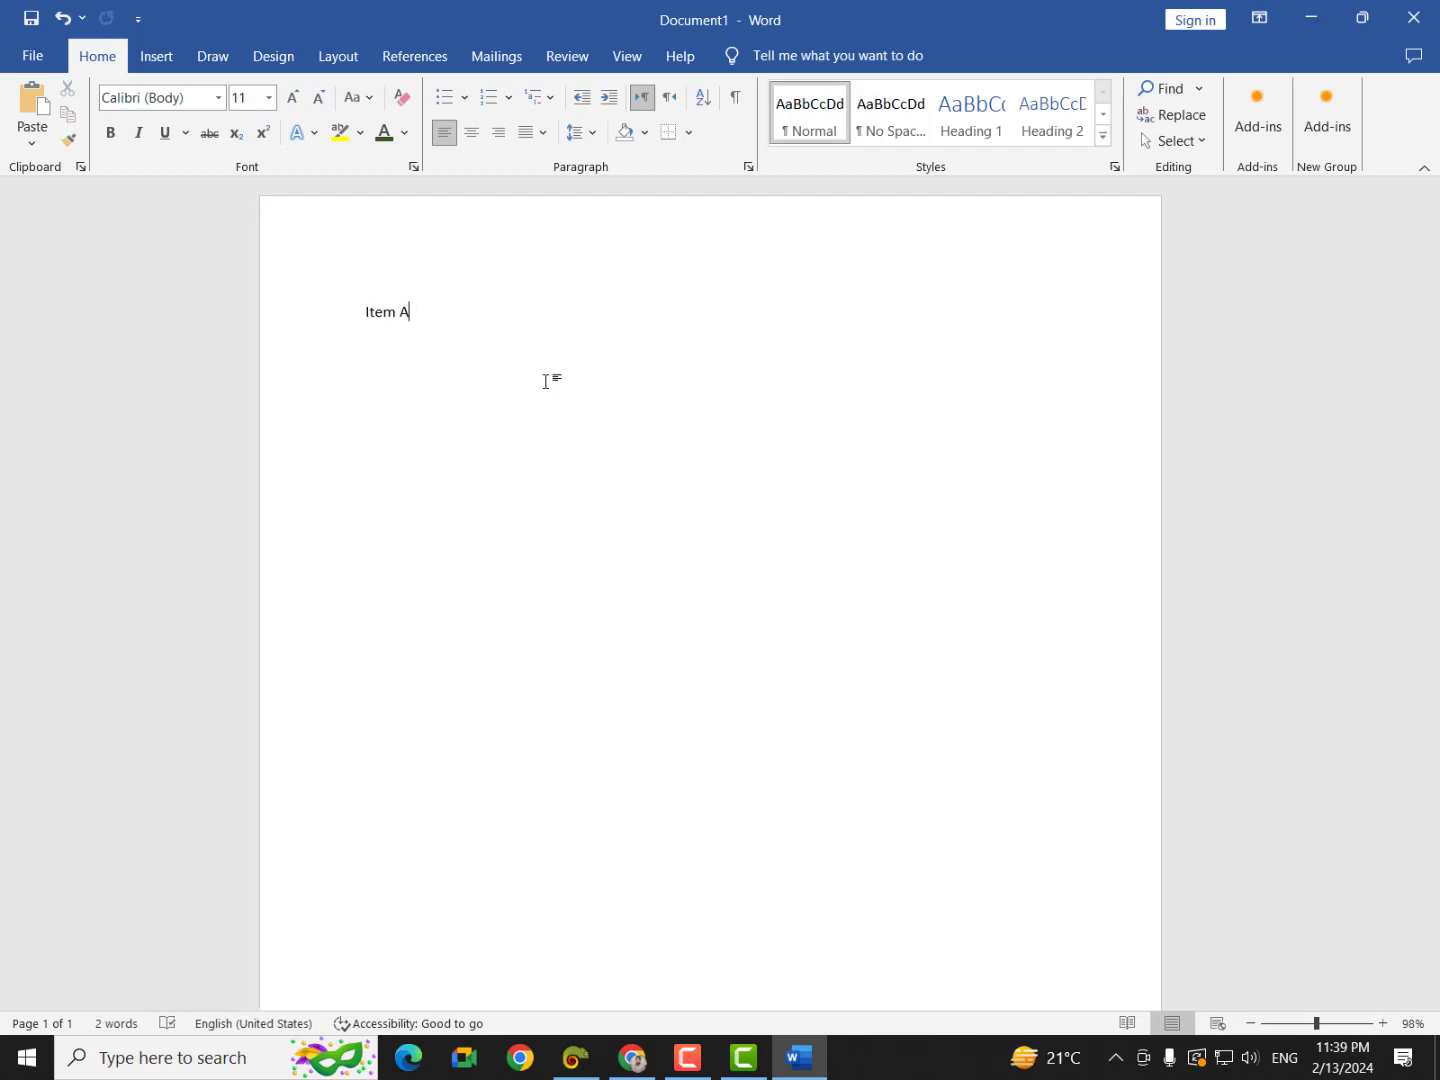
Step: Paste the copied line below Item A with an empty line between, and change it to "Item B"
{"action": "key", "text": "Return"}
{"action": "key", "text": "Return"}
{"action": "key", "text": "ctrl+v"}
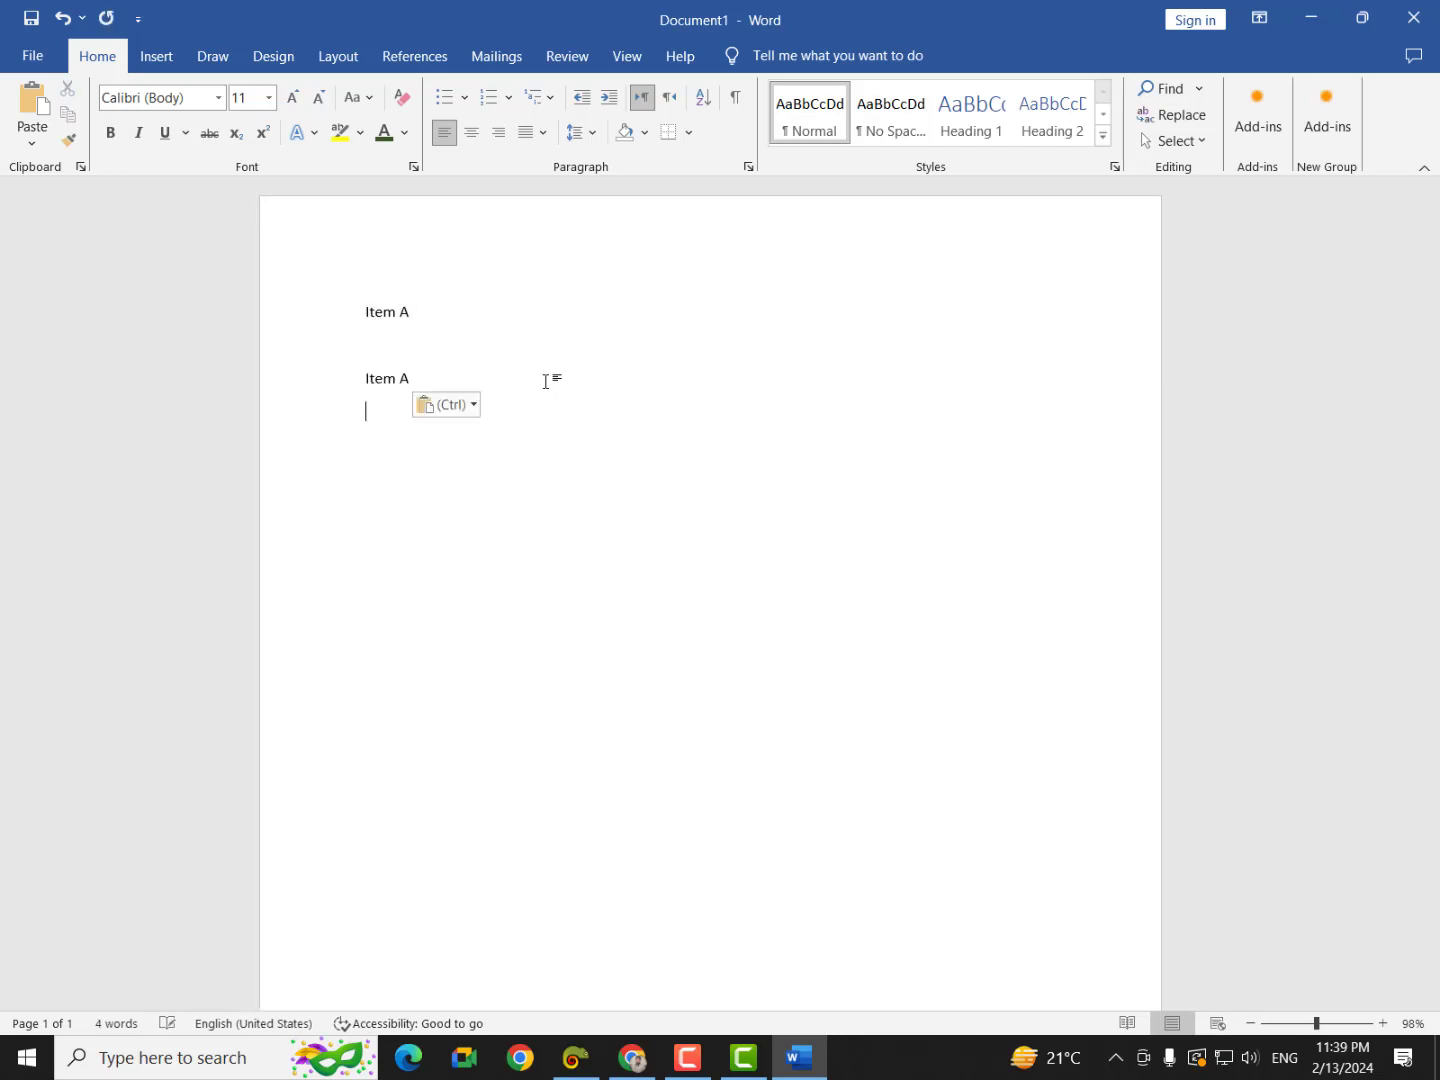
{"action": "key", "text": "BackSpace"}
{"action": "key", "text": "BackSpace"}
{"action": "type", "text": "B"}
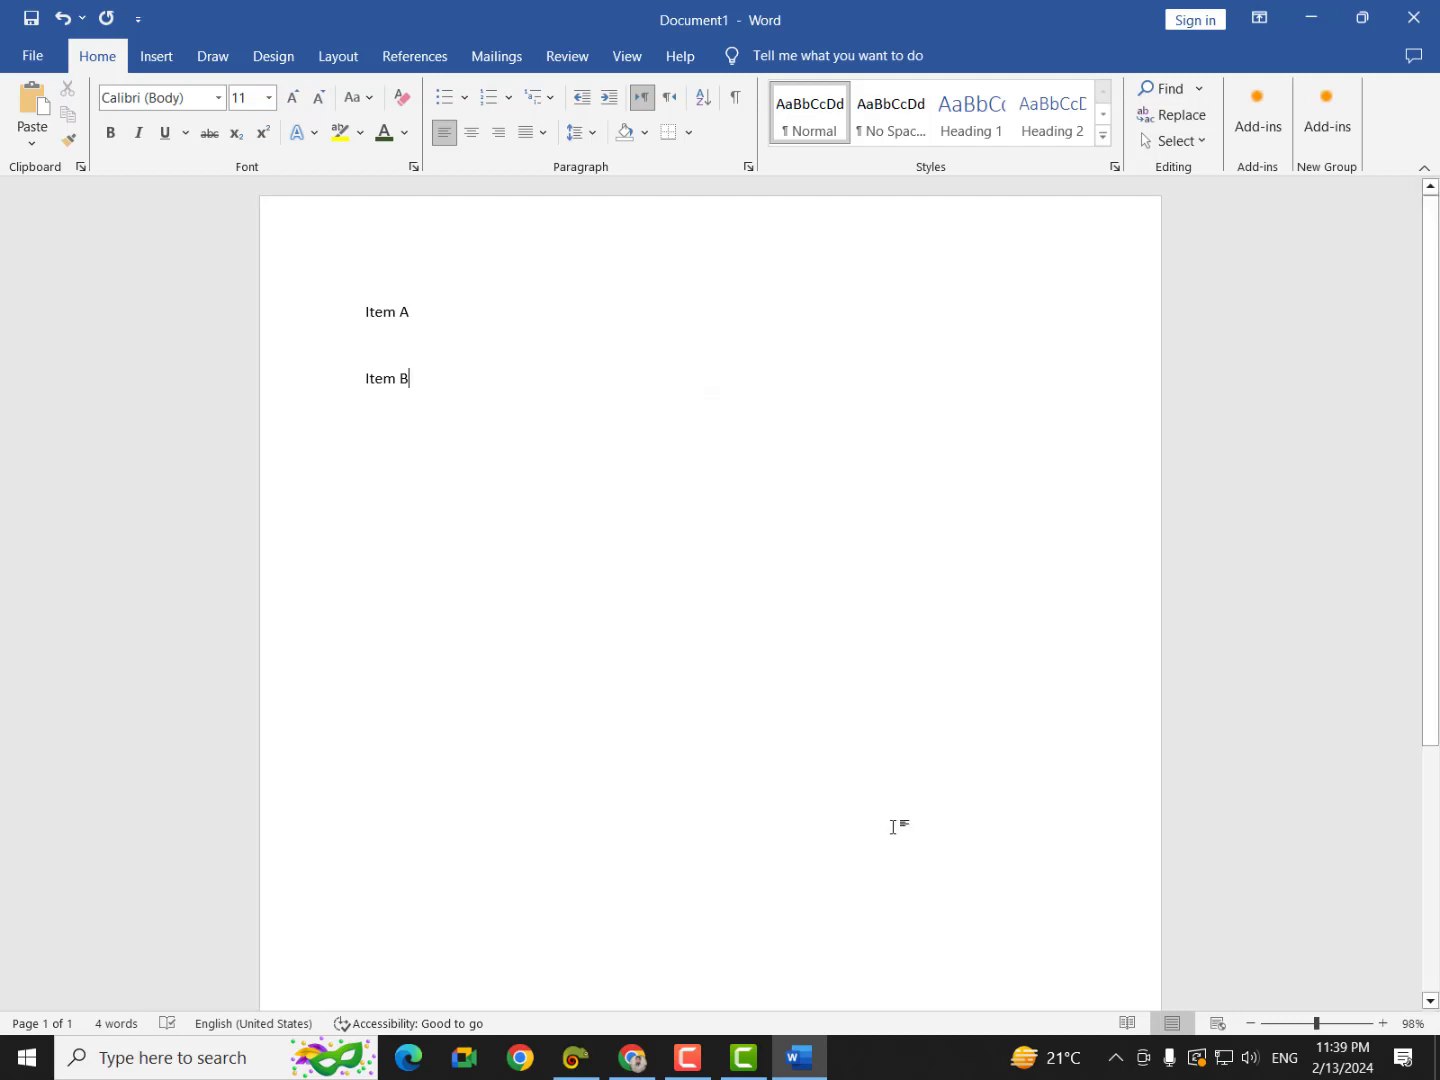
Step: Paste another copy two lines below Item B and change it to "Item C"
{"action": "left_click", "coordinate": [1382, 1026]}
{"action": "left_click", "coordinate": [1382, 1024]}
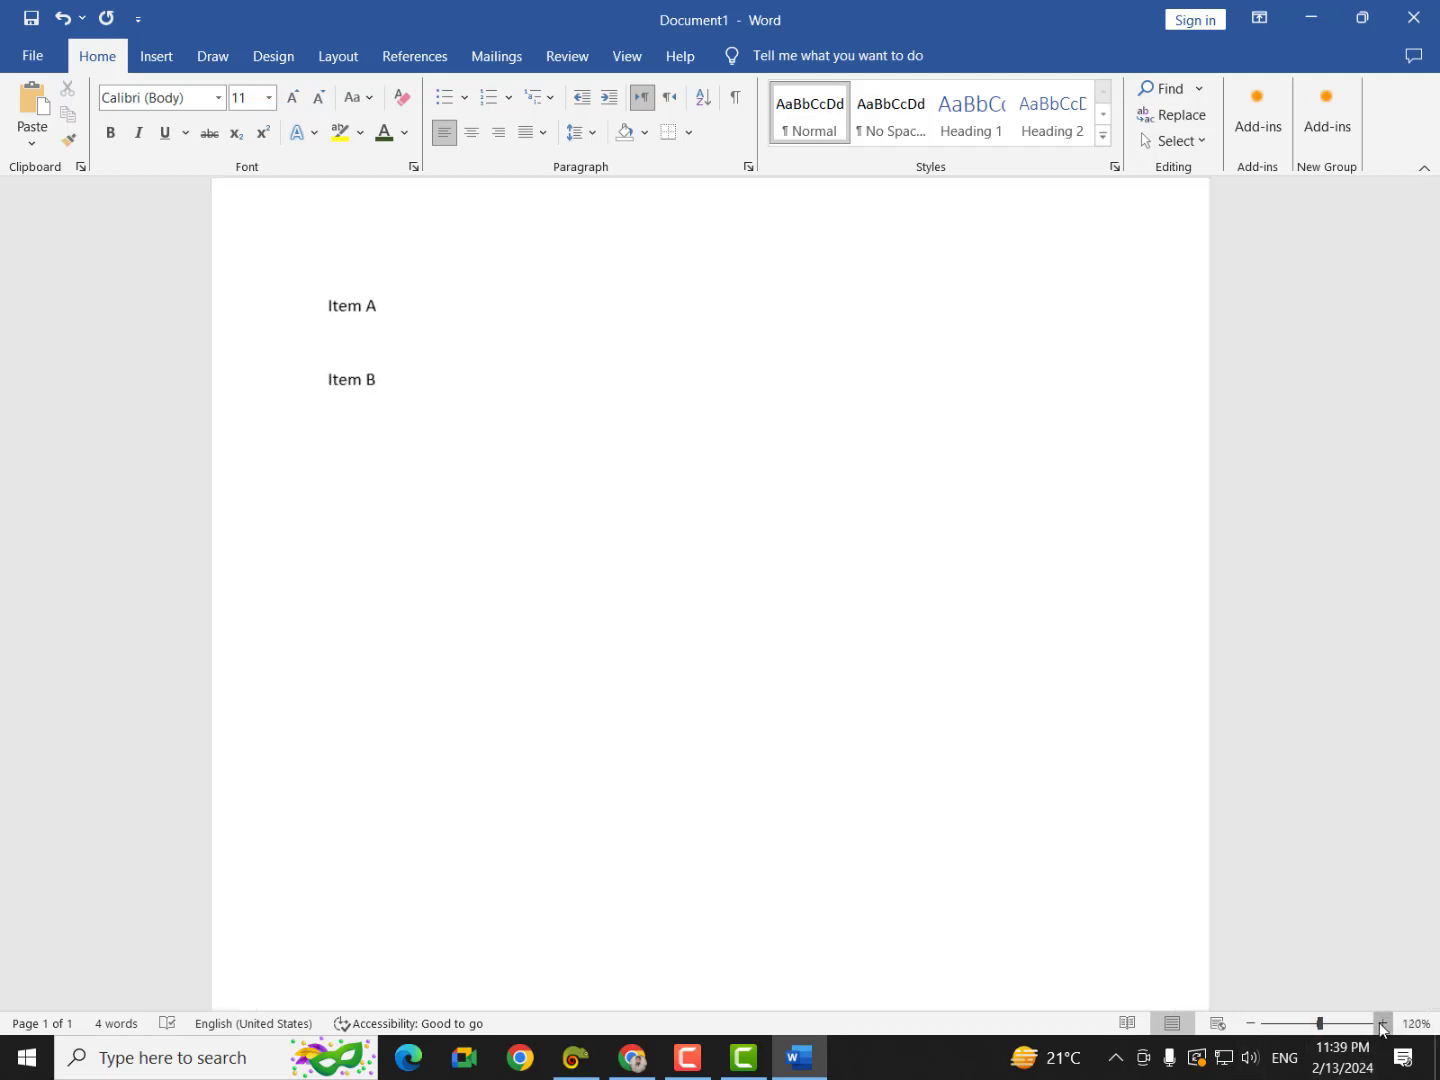
{"action": "left_click", "coordinate": [1382, 1024]}
{"action": "left_click", "coordinate": [1382, 1024]}
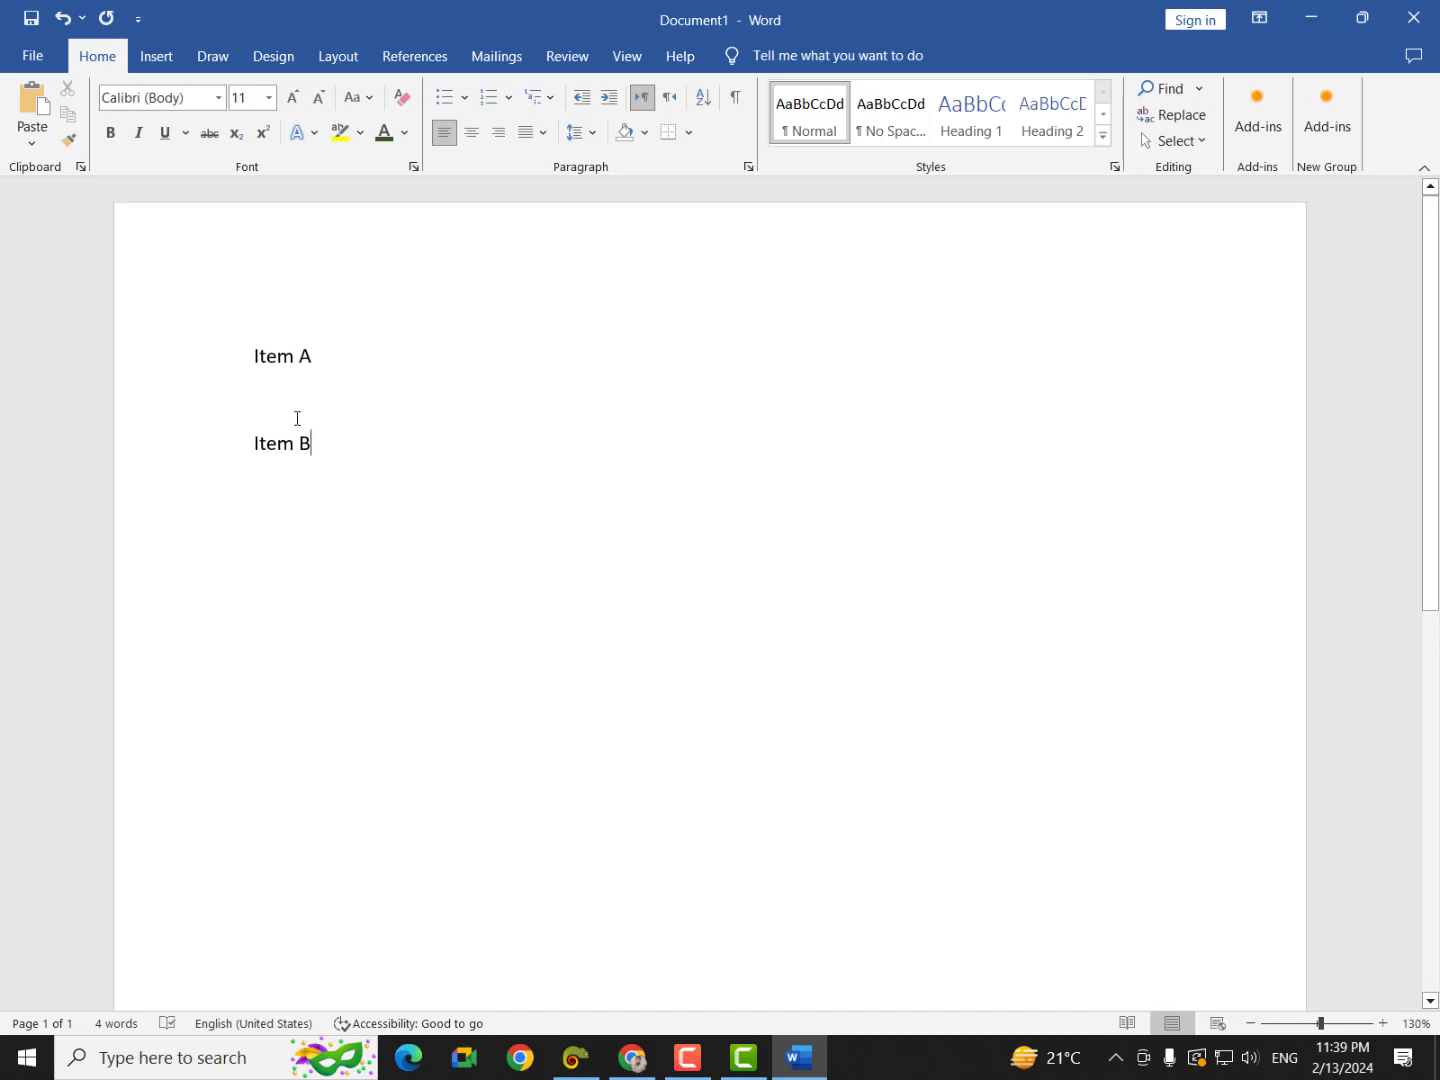
{"action": "key", "text": "Return"}
{"action": "key", "text": "Return"}
{"action": "key", "text": "ctrl+v"}
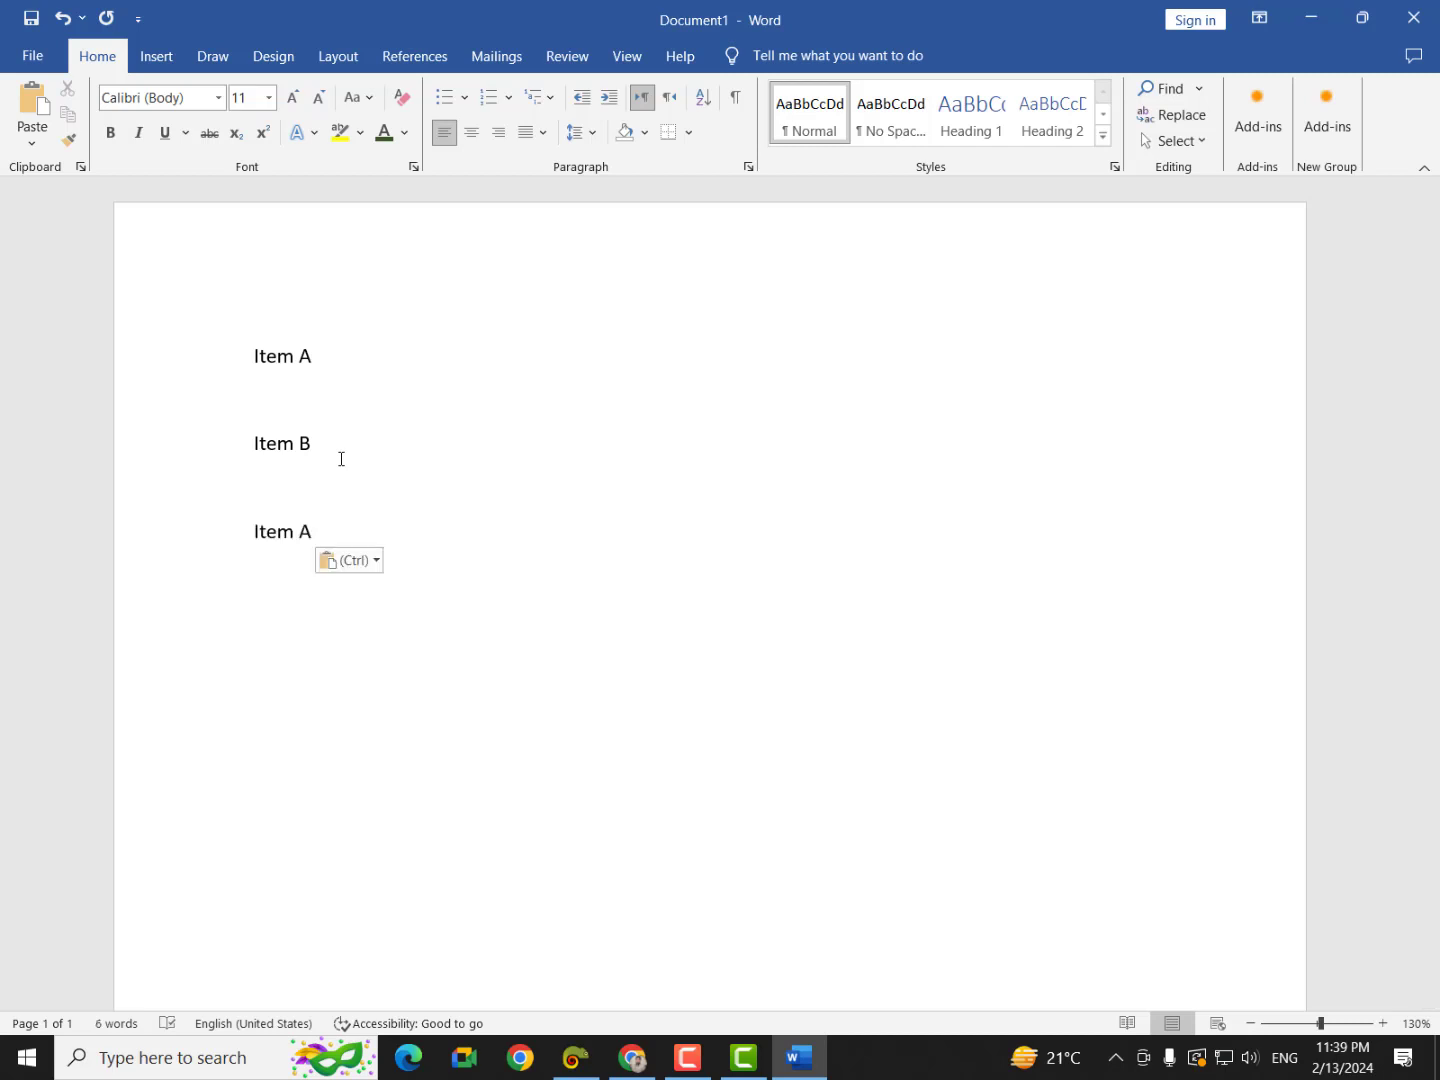
{"action": "key", "text": "BackSpace"}
{"action": "key", "text": "BackSpace"}
{"action": "type", "text": "C"}
Step: Paste another copy two lines below Item C and change it to "Item D"
{"action": "key", "text": "Return"}
{"action": "key", "text": "Return"}
{"action": "key", "text": "ctrl+v"}
{"action": "key", "text": "BackSpace"}
{"action": "key", "text": "BackSpace"}
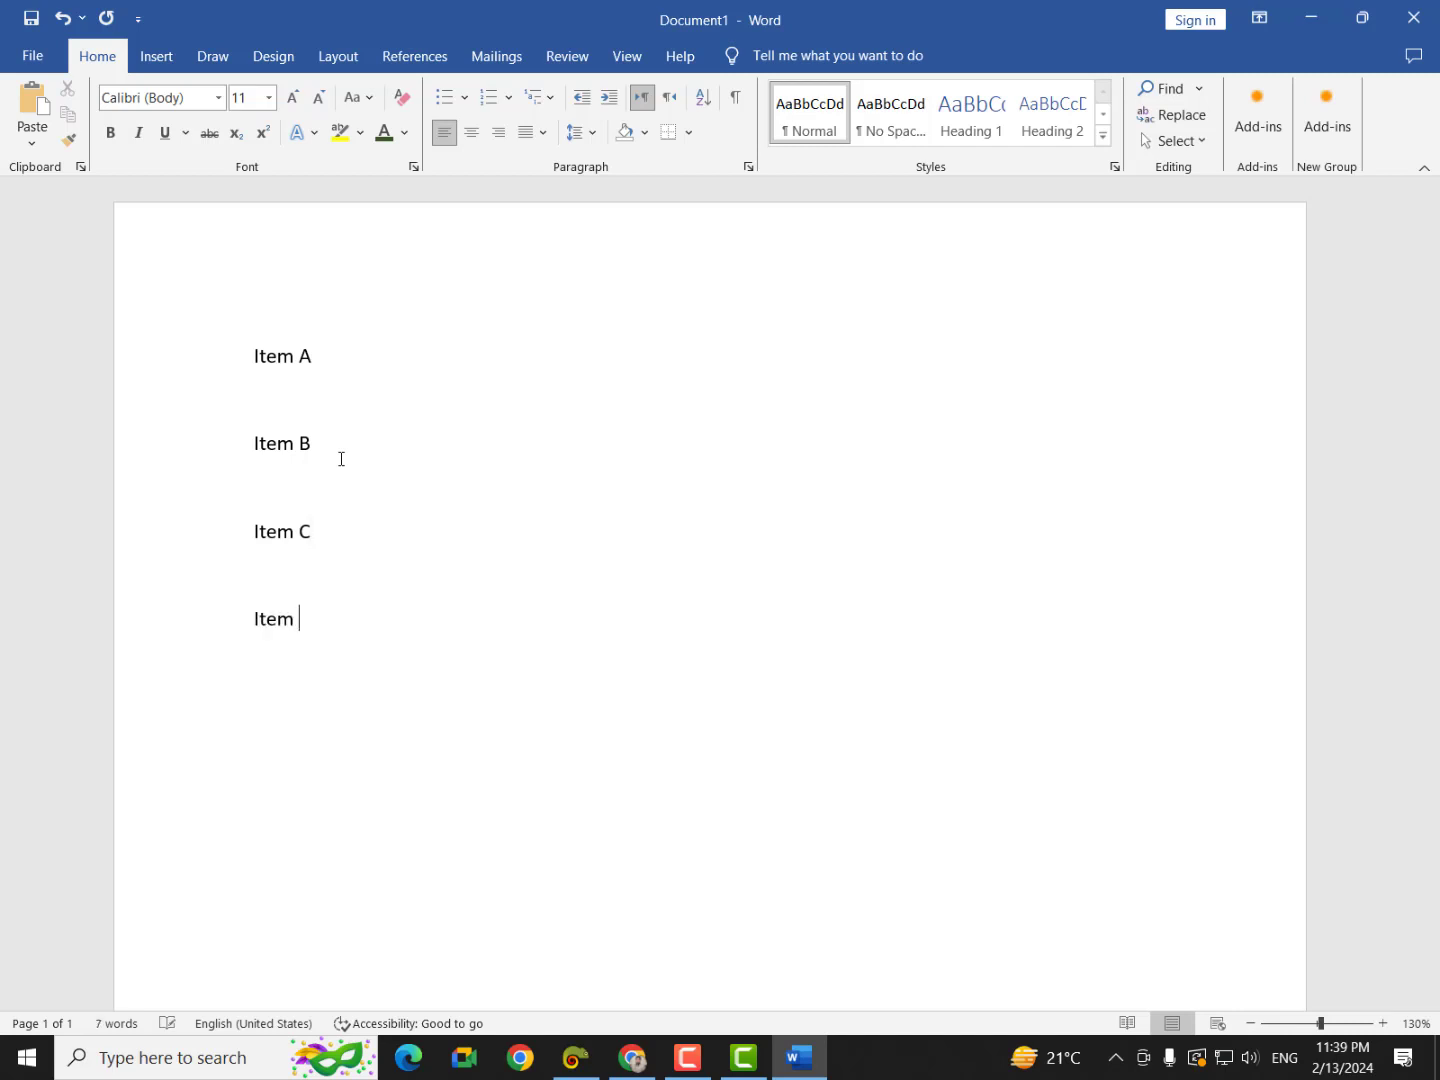
{"action": "type", "text": "D"}
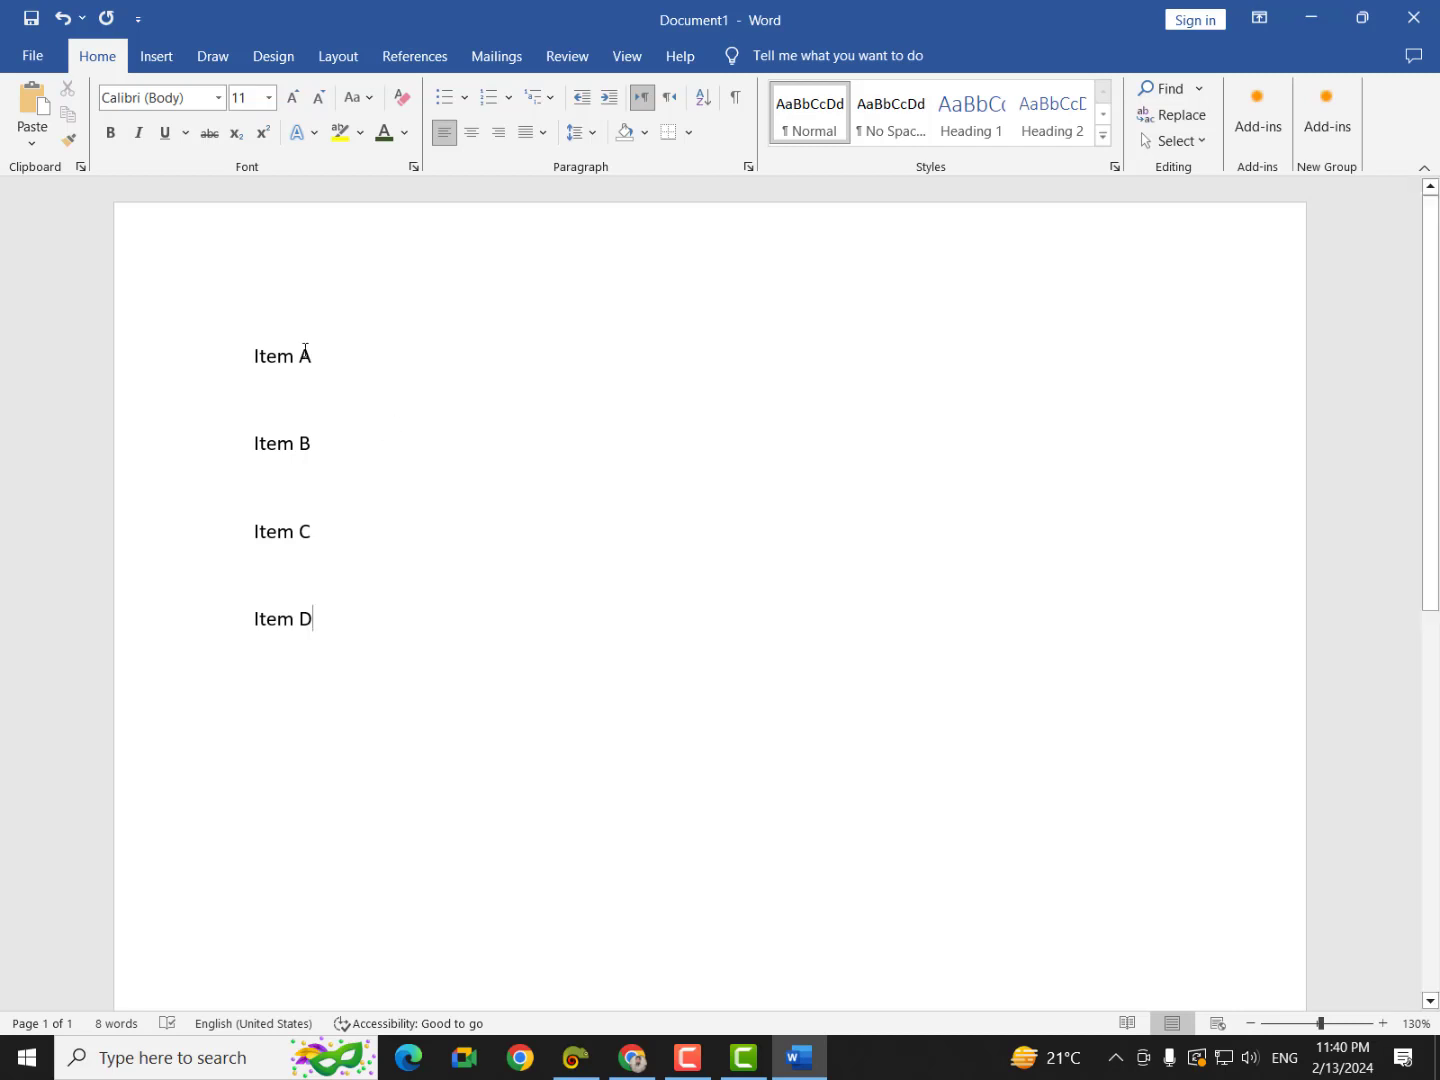
Step: Apply hollow circle bullets to Items A to D, and change the list to the capital-letter A., B., C. numbering style
{"action": "left_click_drag", "start_coordinate": [243, 350], "coordinate": [322, 622]}
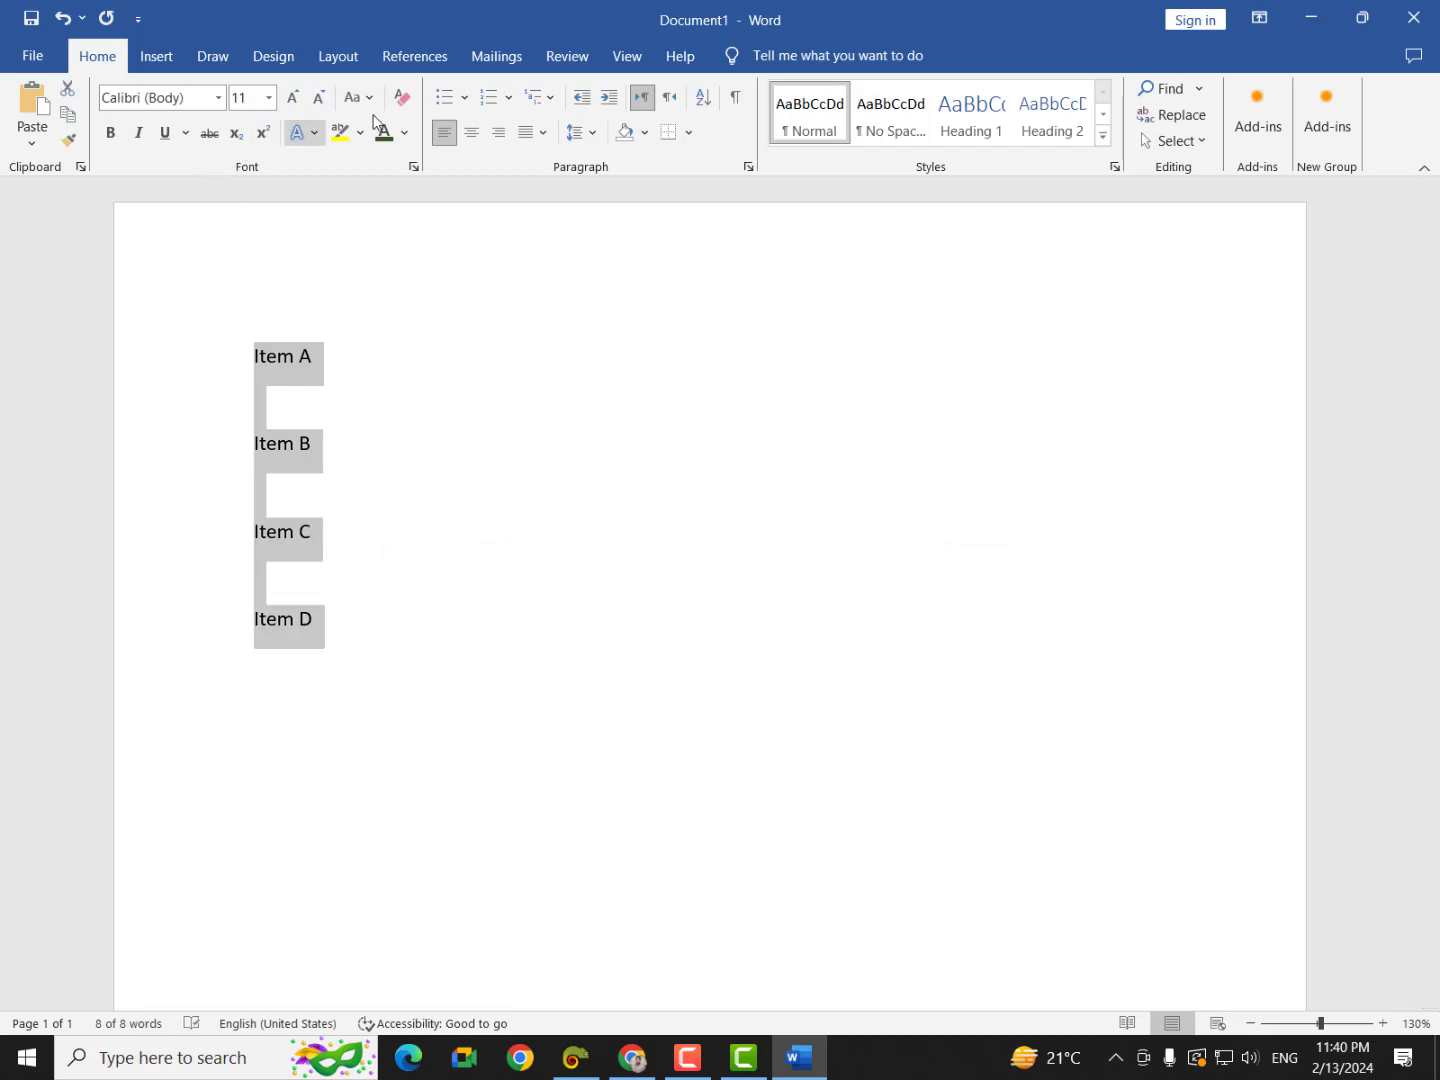
{"action": "left_click", "coordinate": [465, 98]}
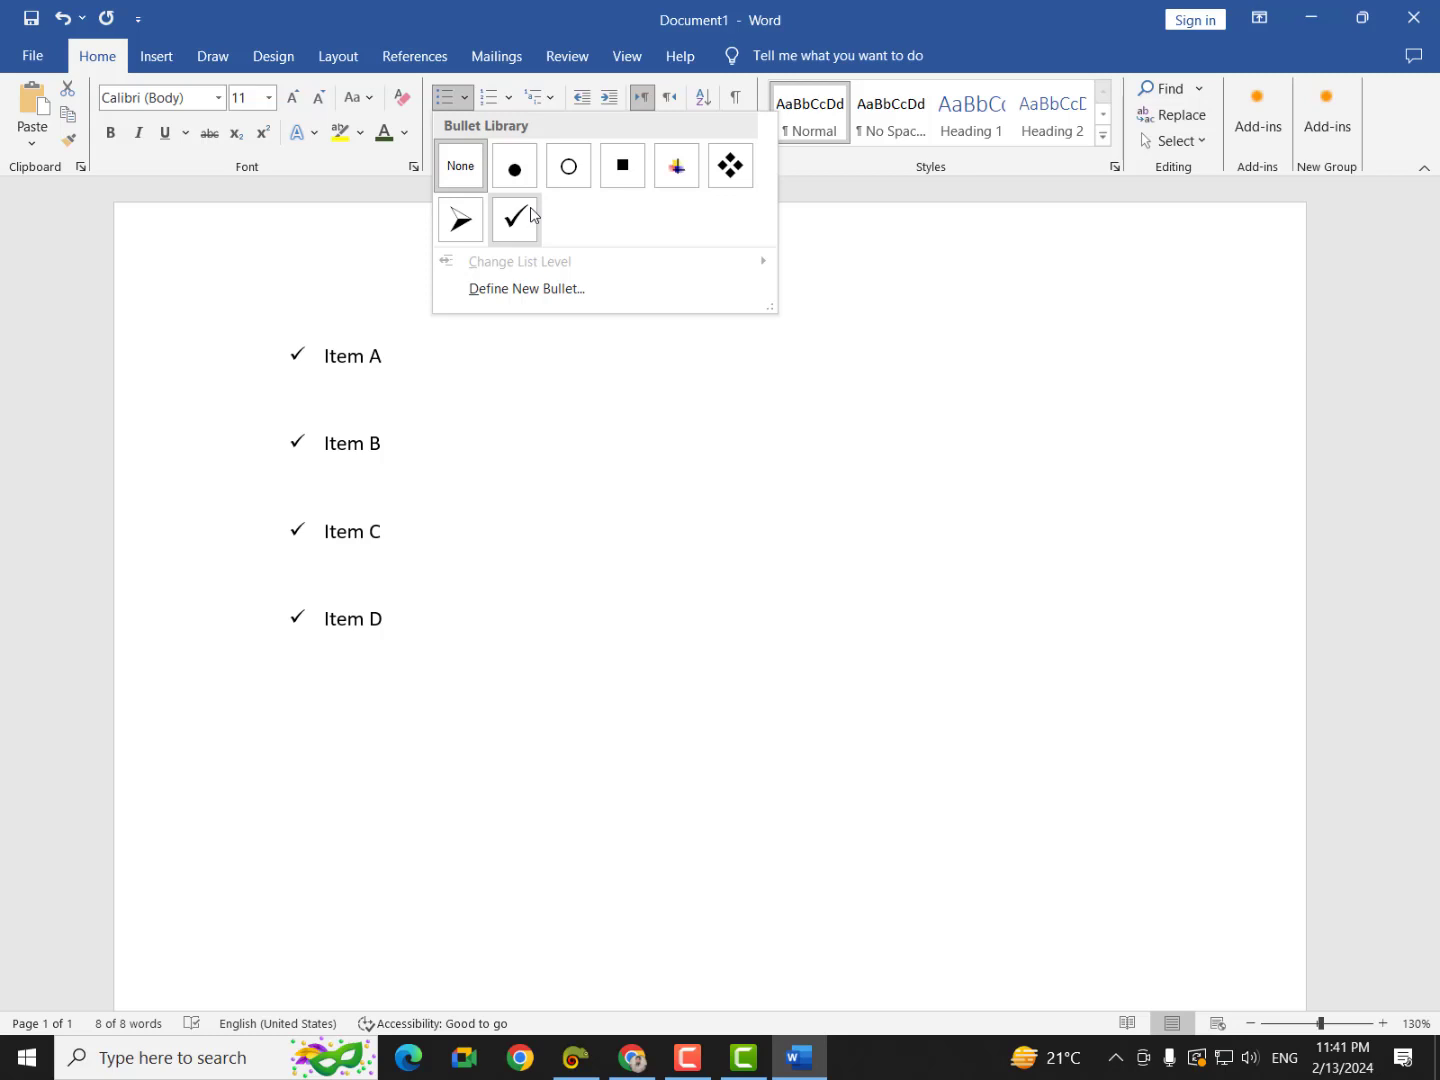
{"action": "left_click", "coordinate": [560, 180]}
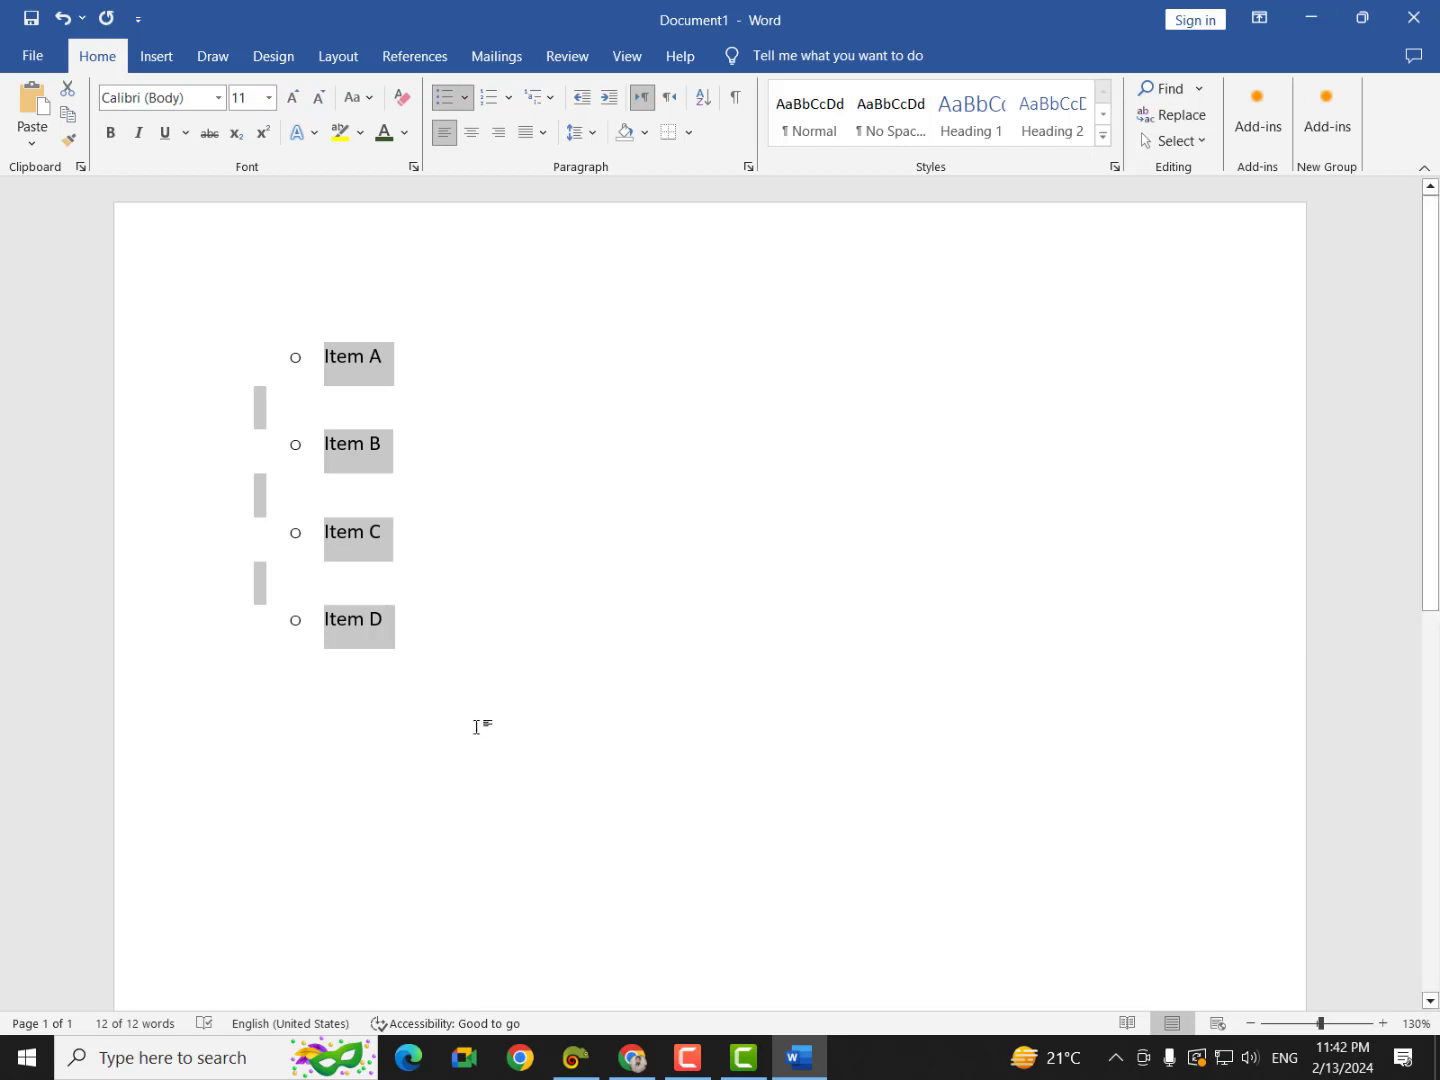
{"action": "left_click", "coordinate": [512, 100]}
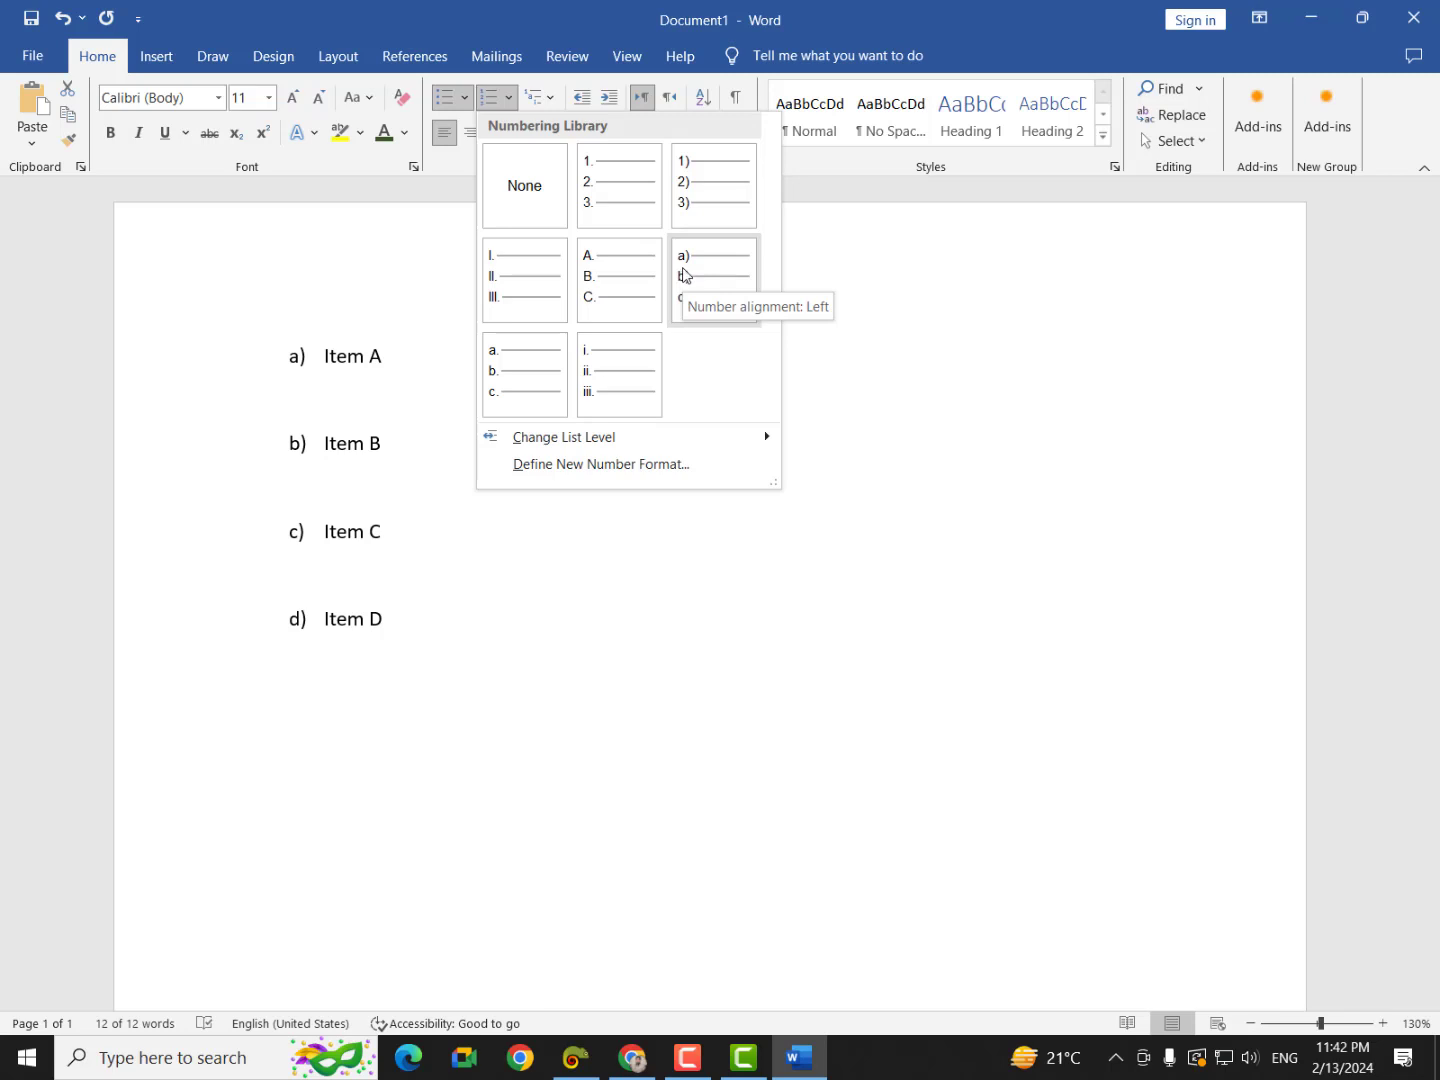
{"action": "left_click", "coordinate": [620, 278]}
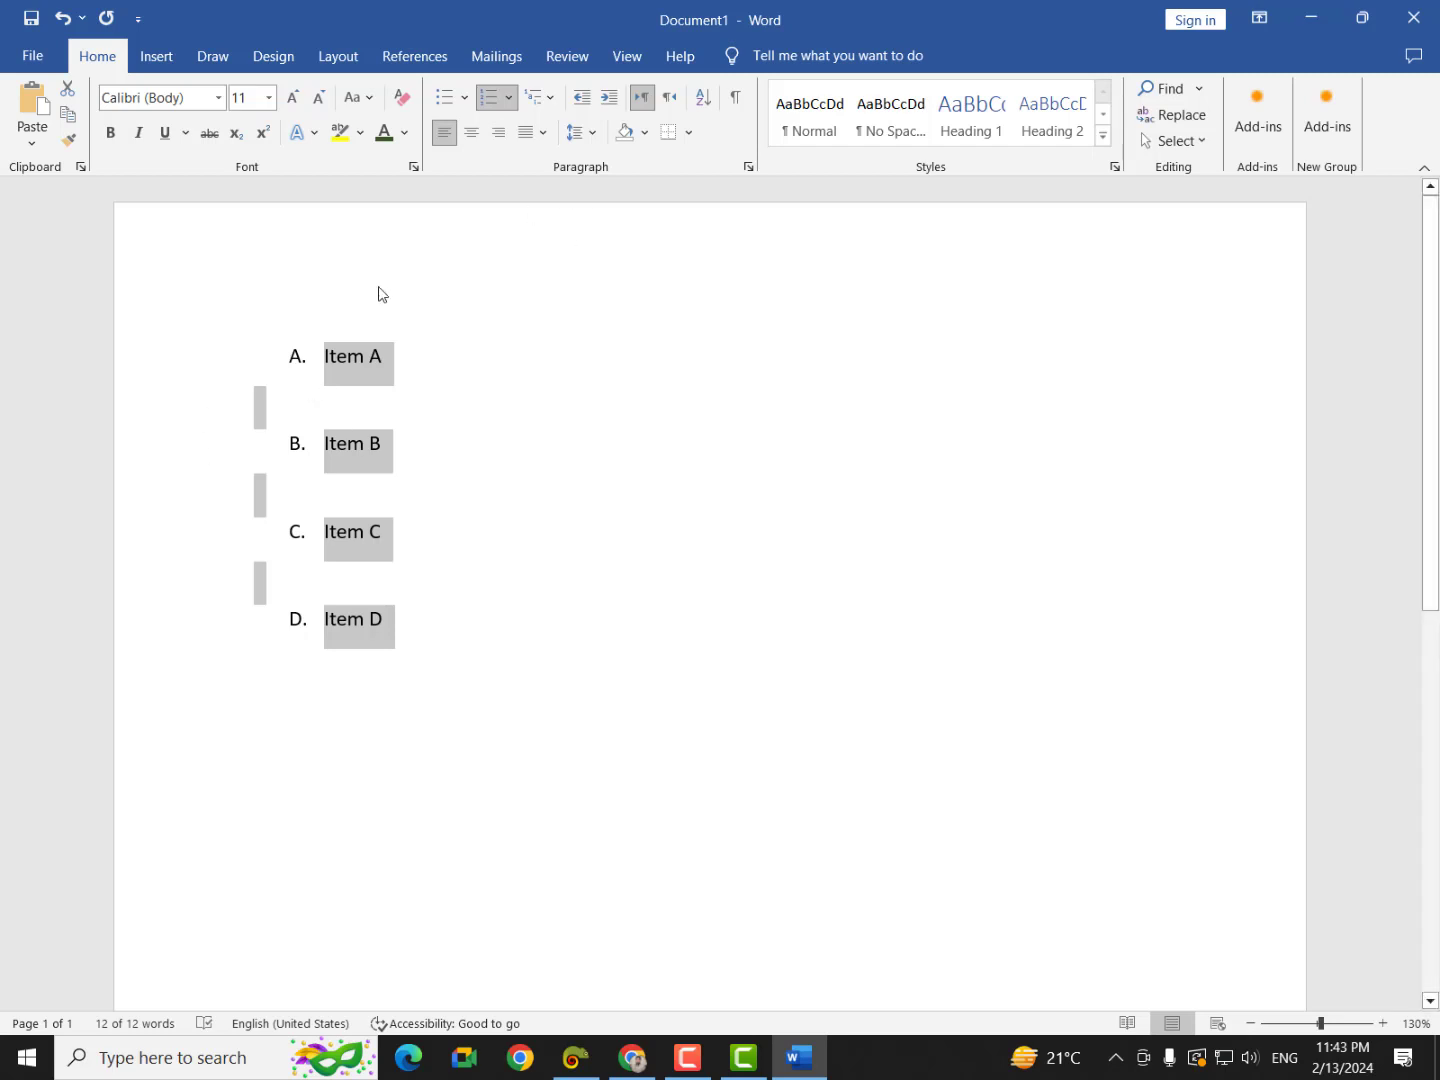
Step: Delete the whole lettered list, including the leftover list letter and its indent
{"action": "key", "text": "Delete"}
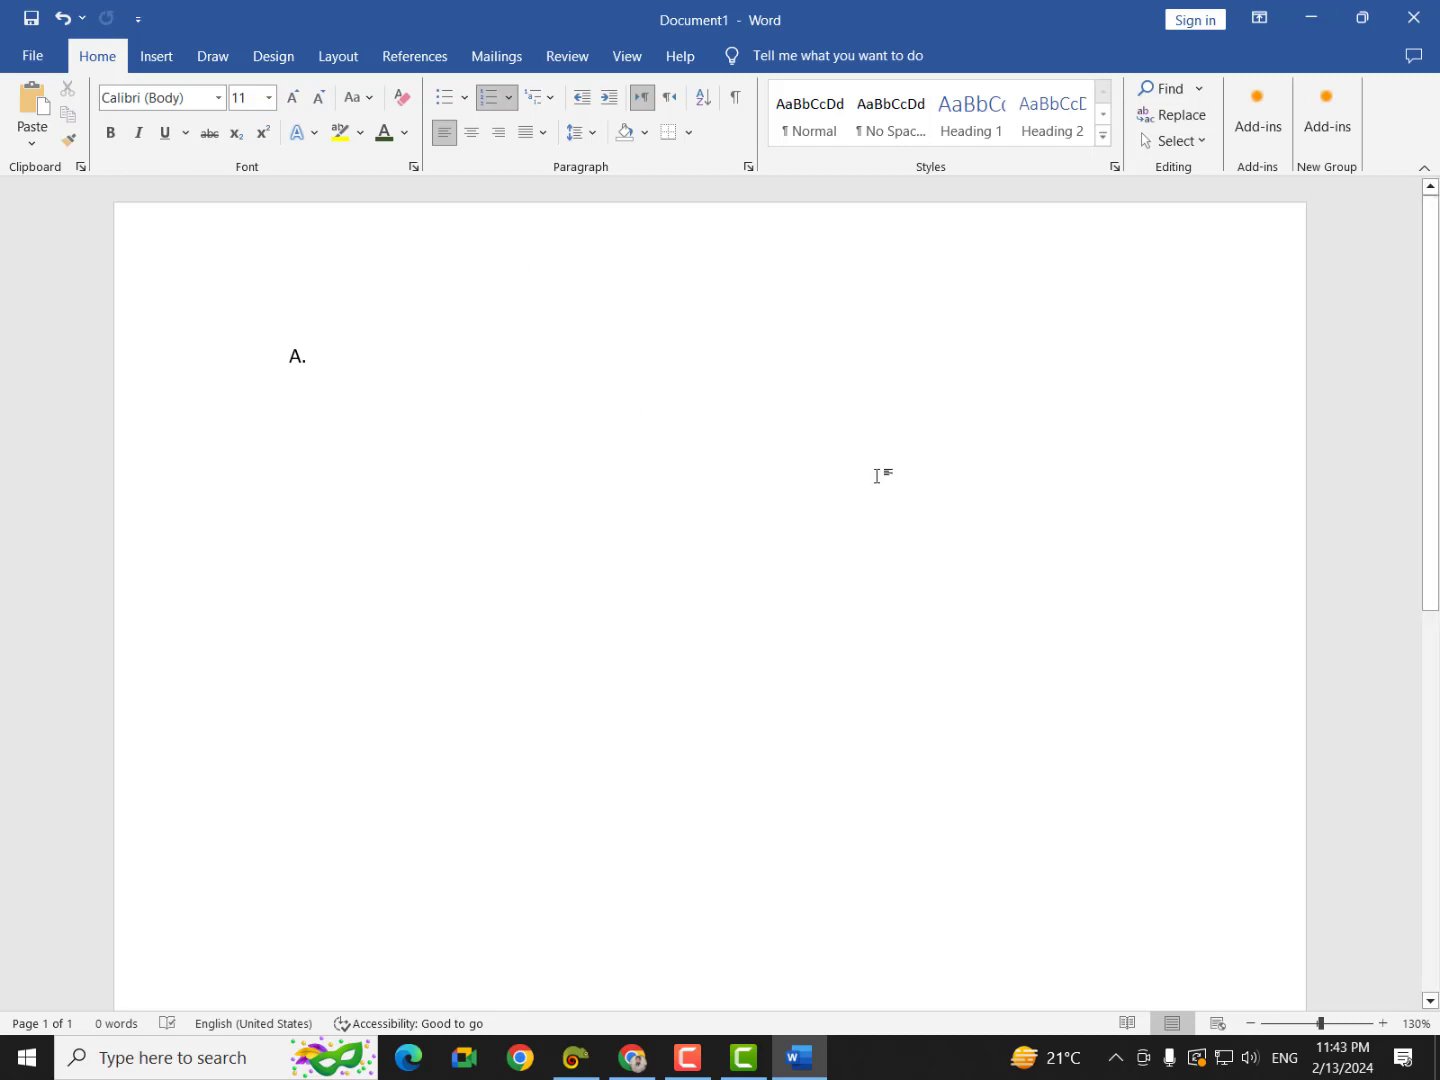
{"action": "key", "text": "BackSpace"}
{"action": "key", "text": "BackSpace"}
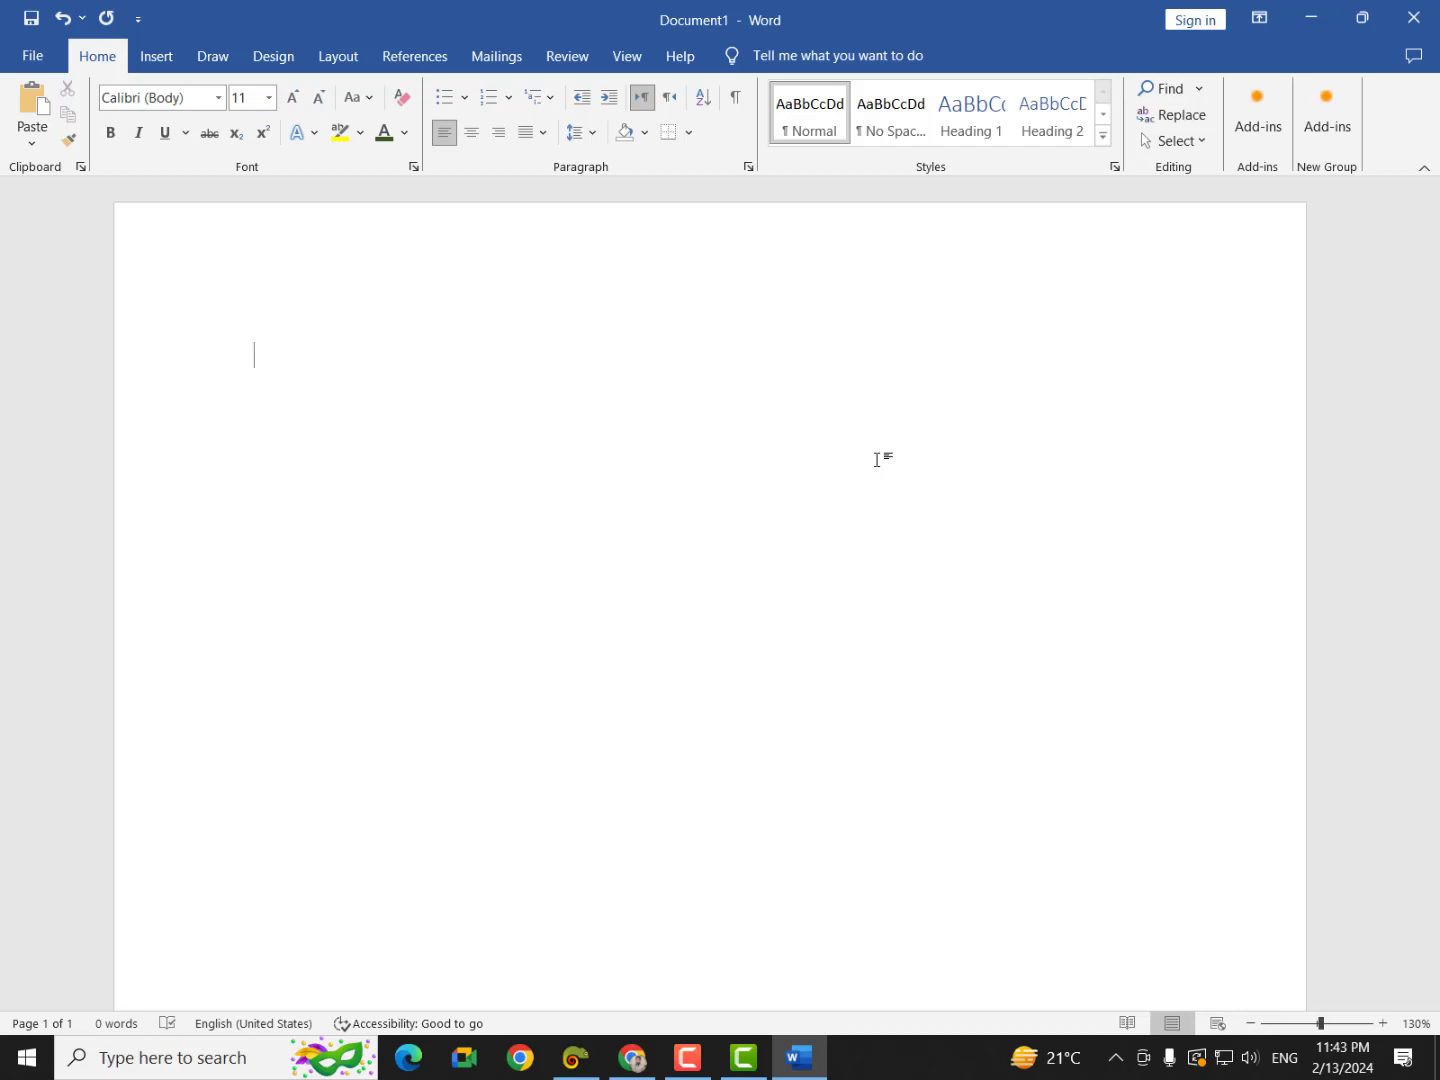
Step: Draw a rectangle about 4.58" wide and 2.95" high in the middle of the page, and delete it
{"action": "left_click", "coordinate": [163, 62]}
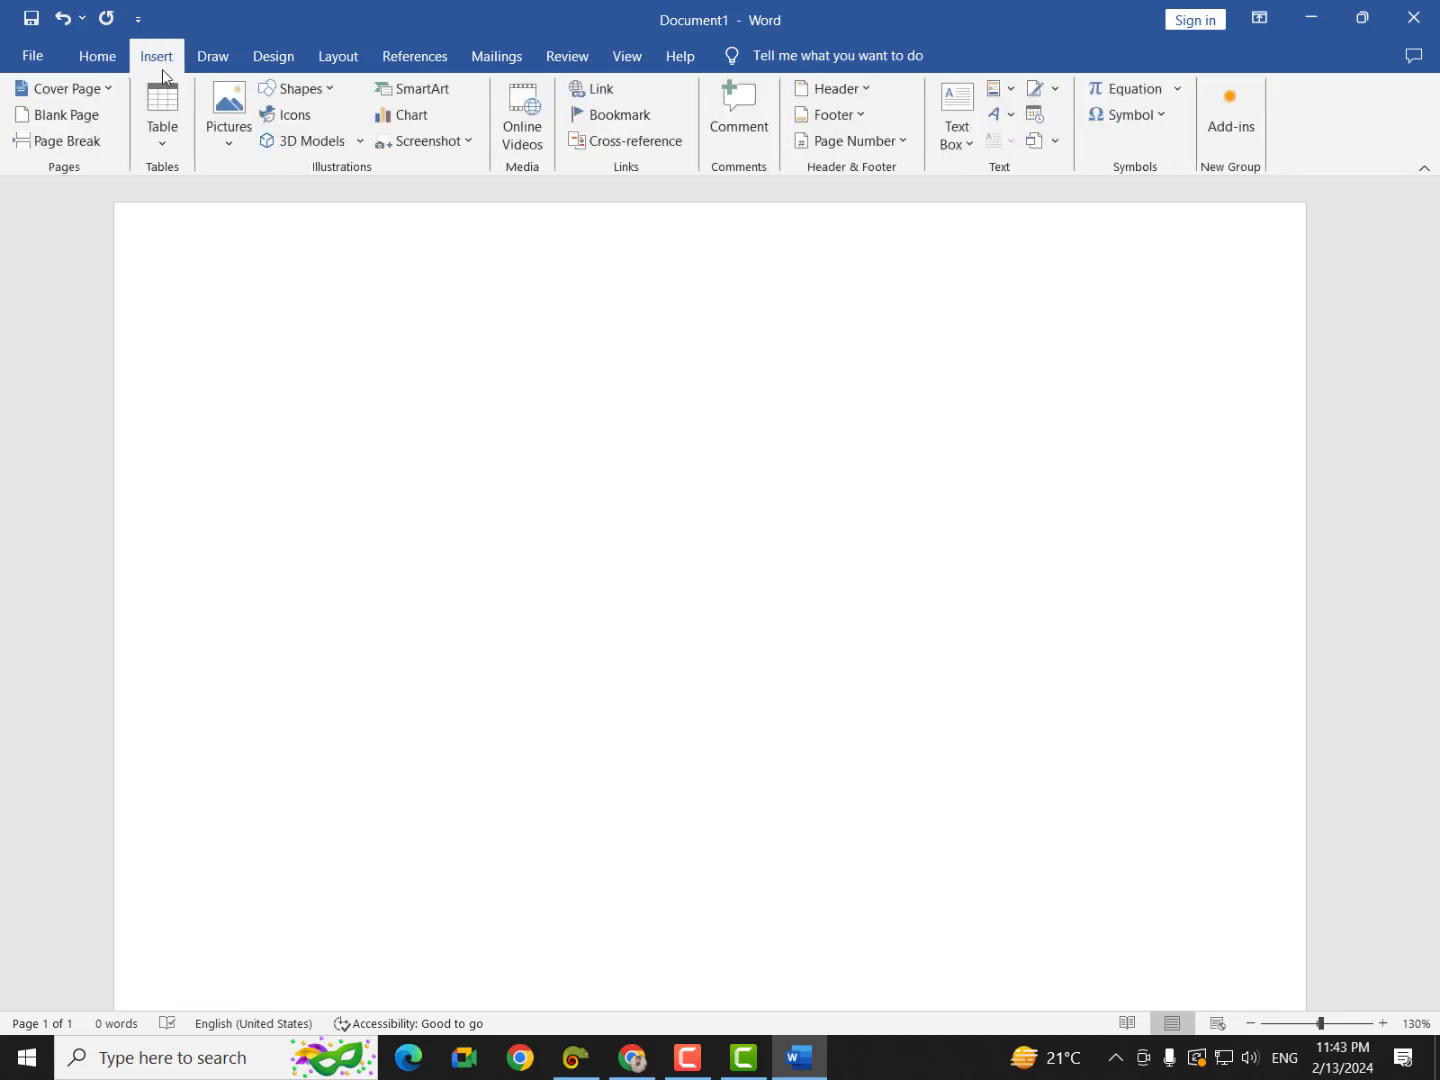
{"action": "left_click", "coordinate": [321, 91]}
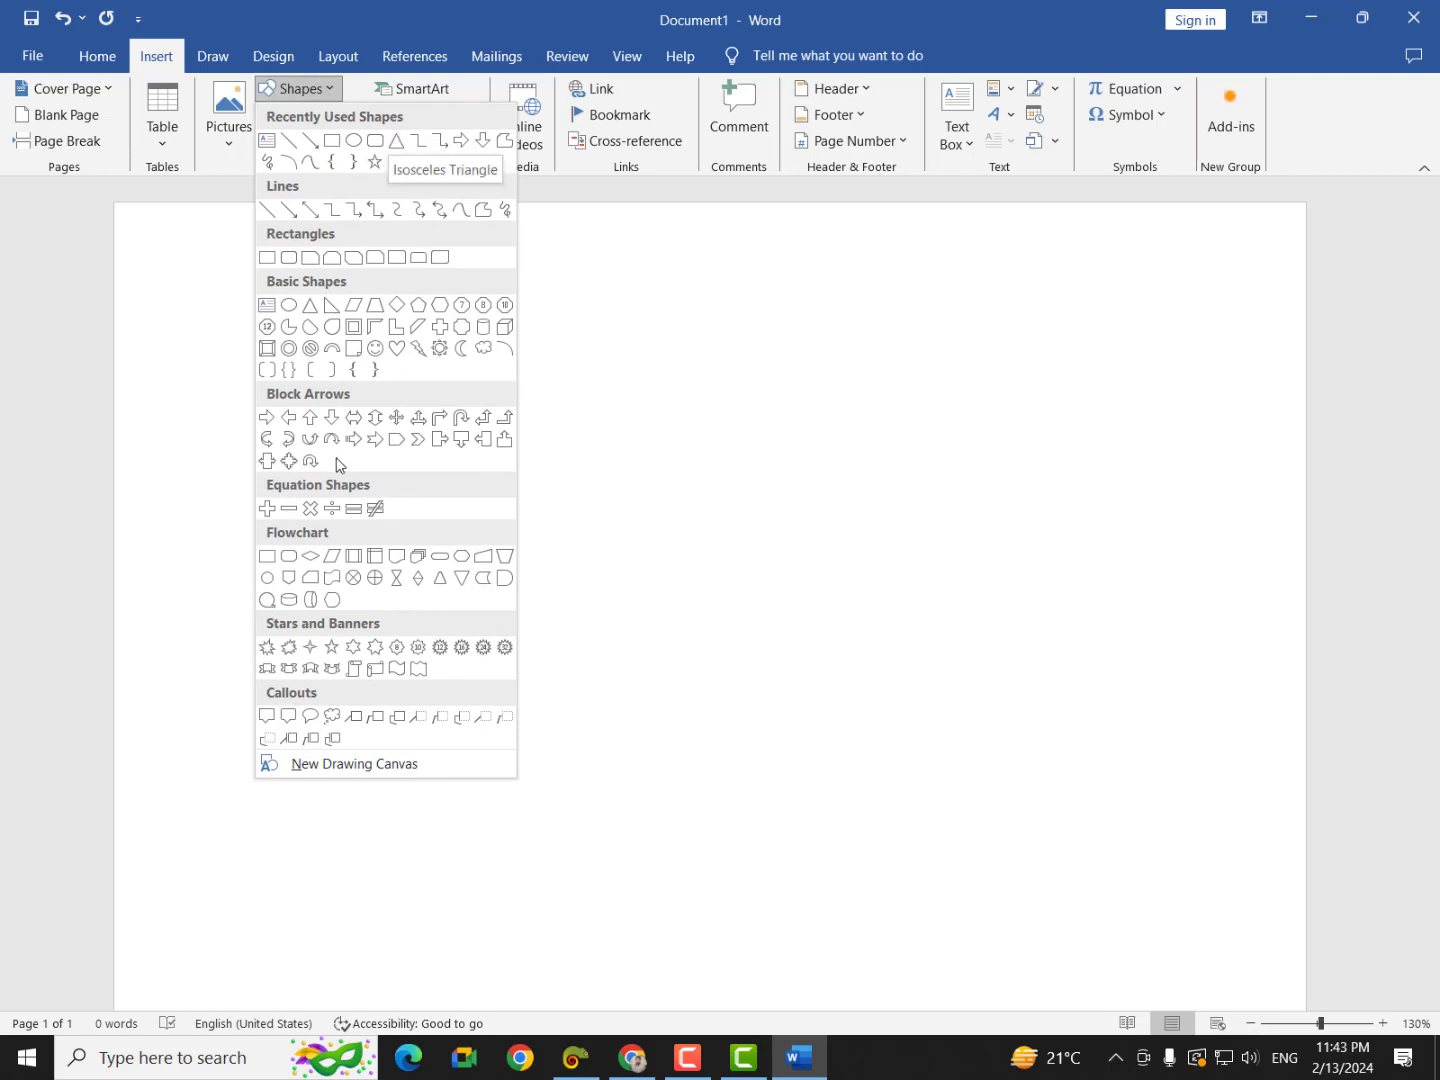
{"action": "left_click", "coordinate": [331, 140]}
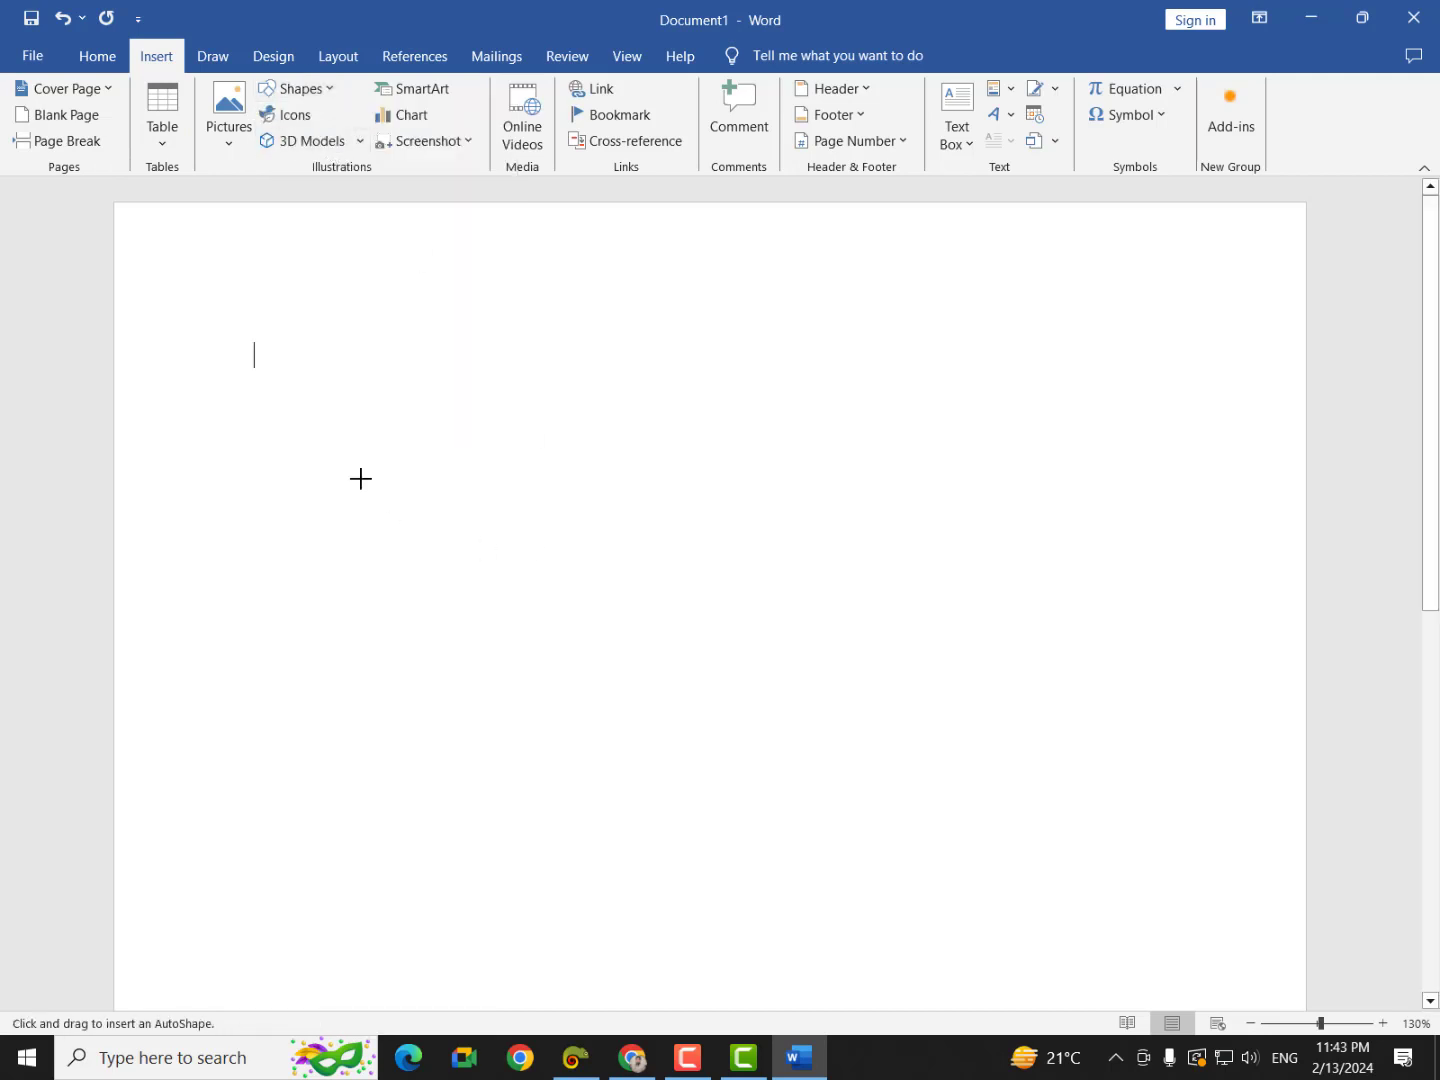
{"action": "left_click_drag", "start_coordinate": [341, 458], "coordinate": [985, 873]}
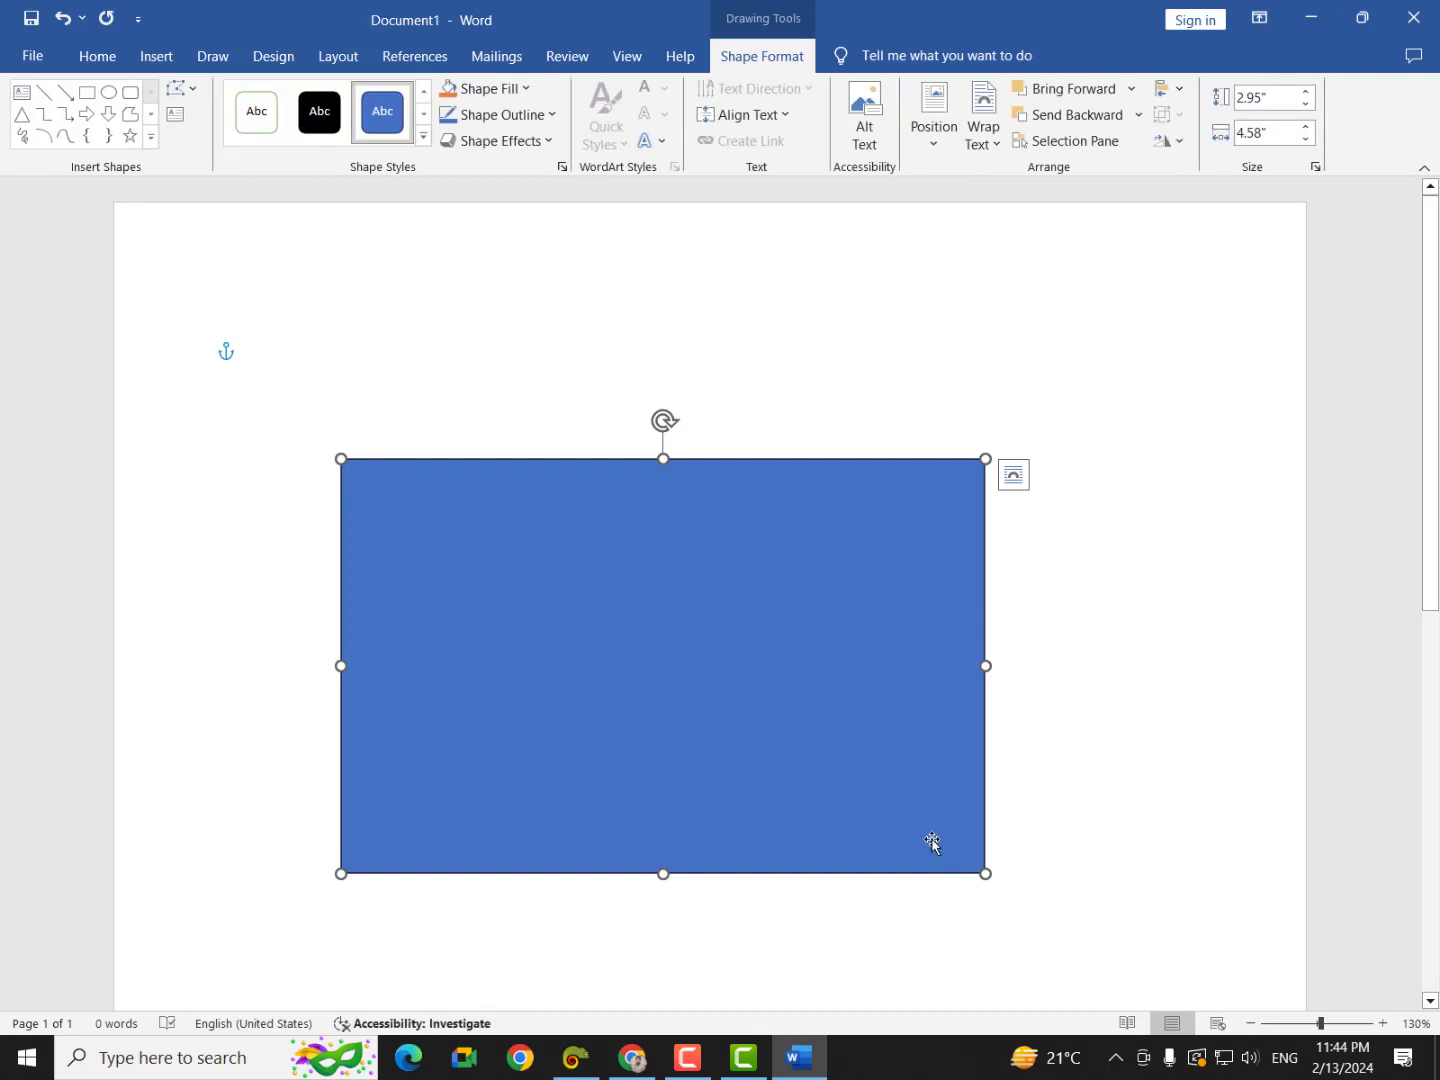
{"action": "key", "text": "Delete"}
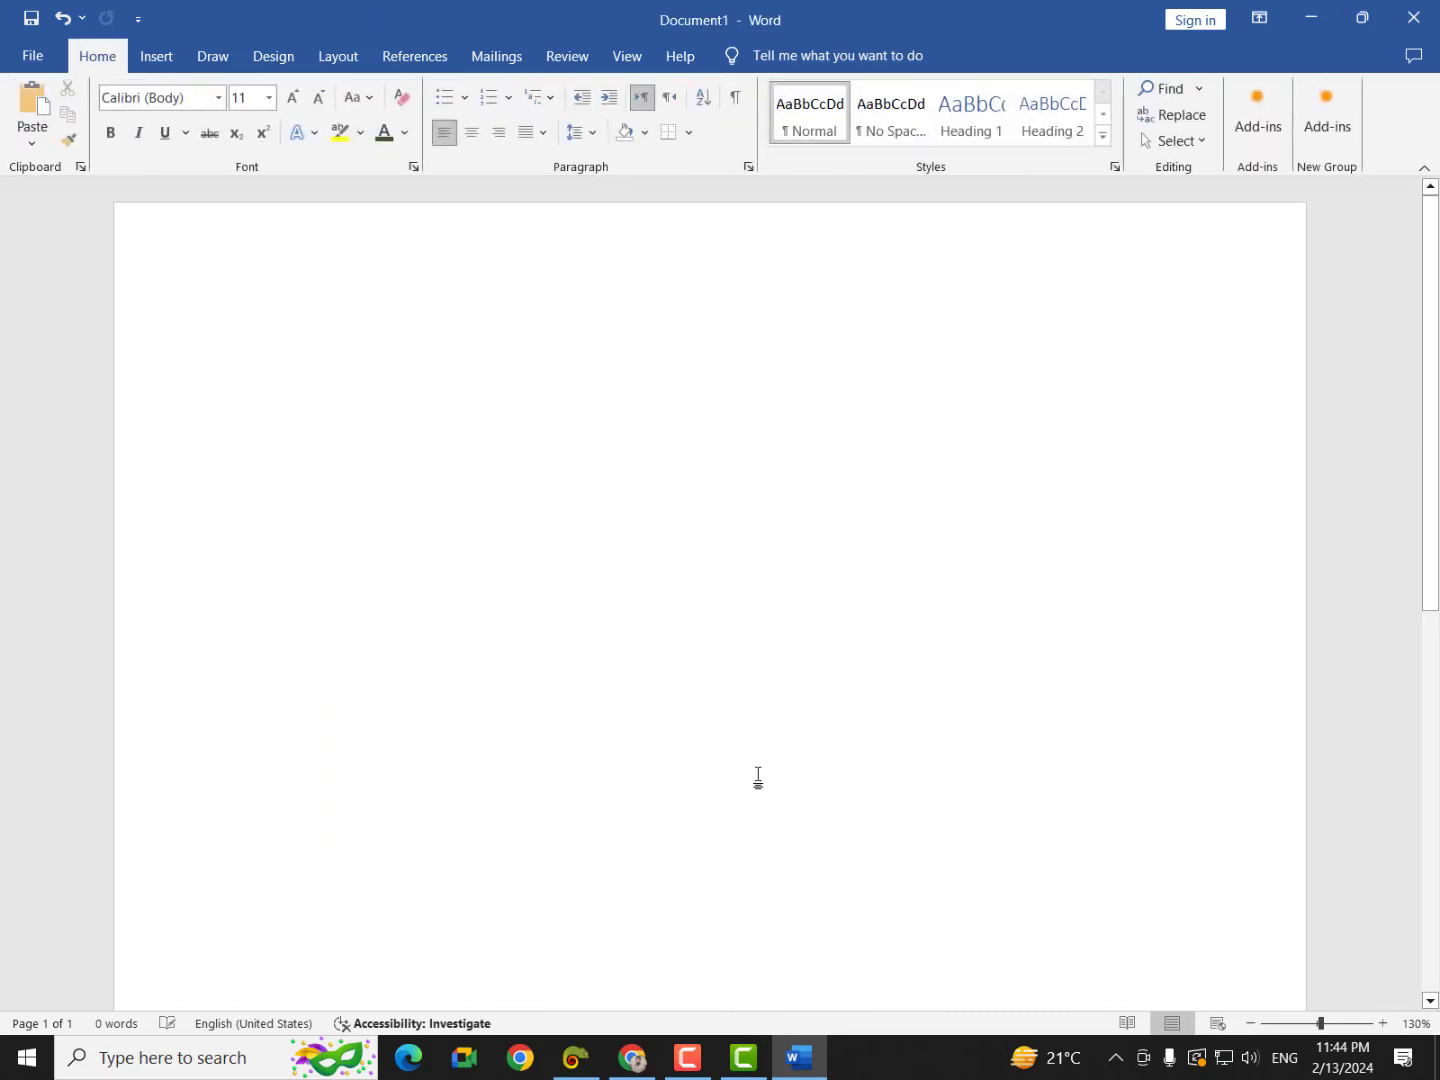
Step: Switch to Chrome and search Yandex Images for "kid crying" in place of the google map search
{"action": "mouse_move", "coordinate": [652, 1073]}
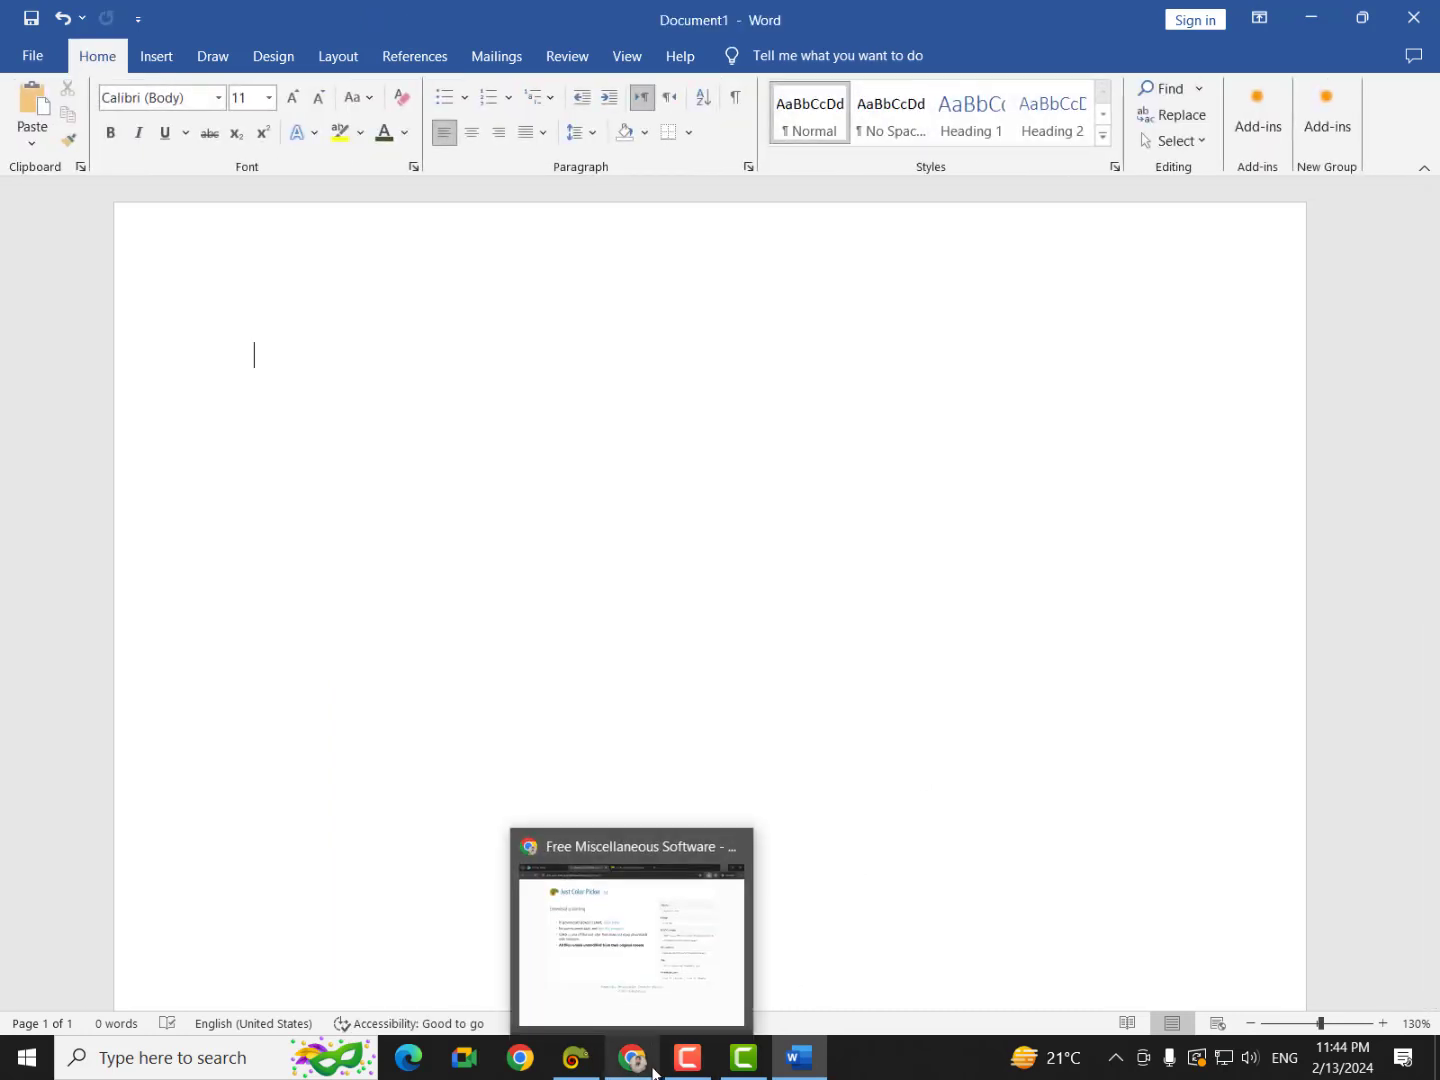
{"action": "left_click", "coordinate": [652, 1073]}
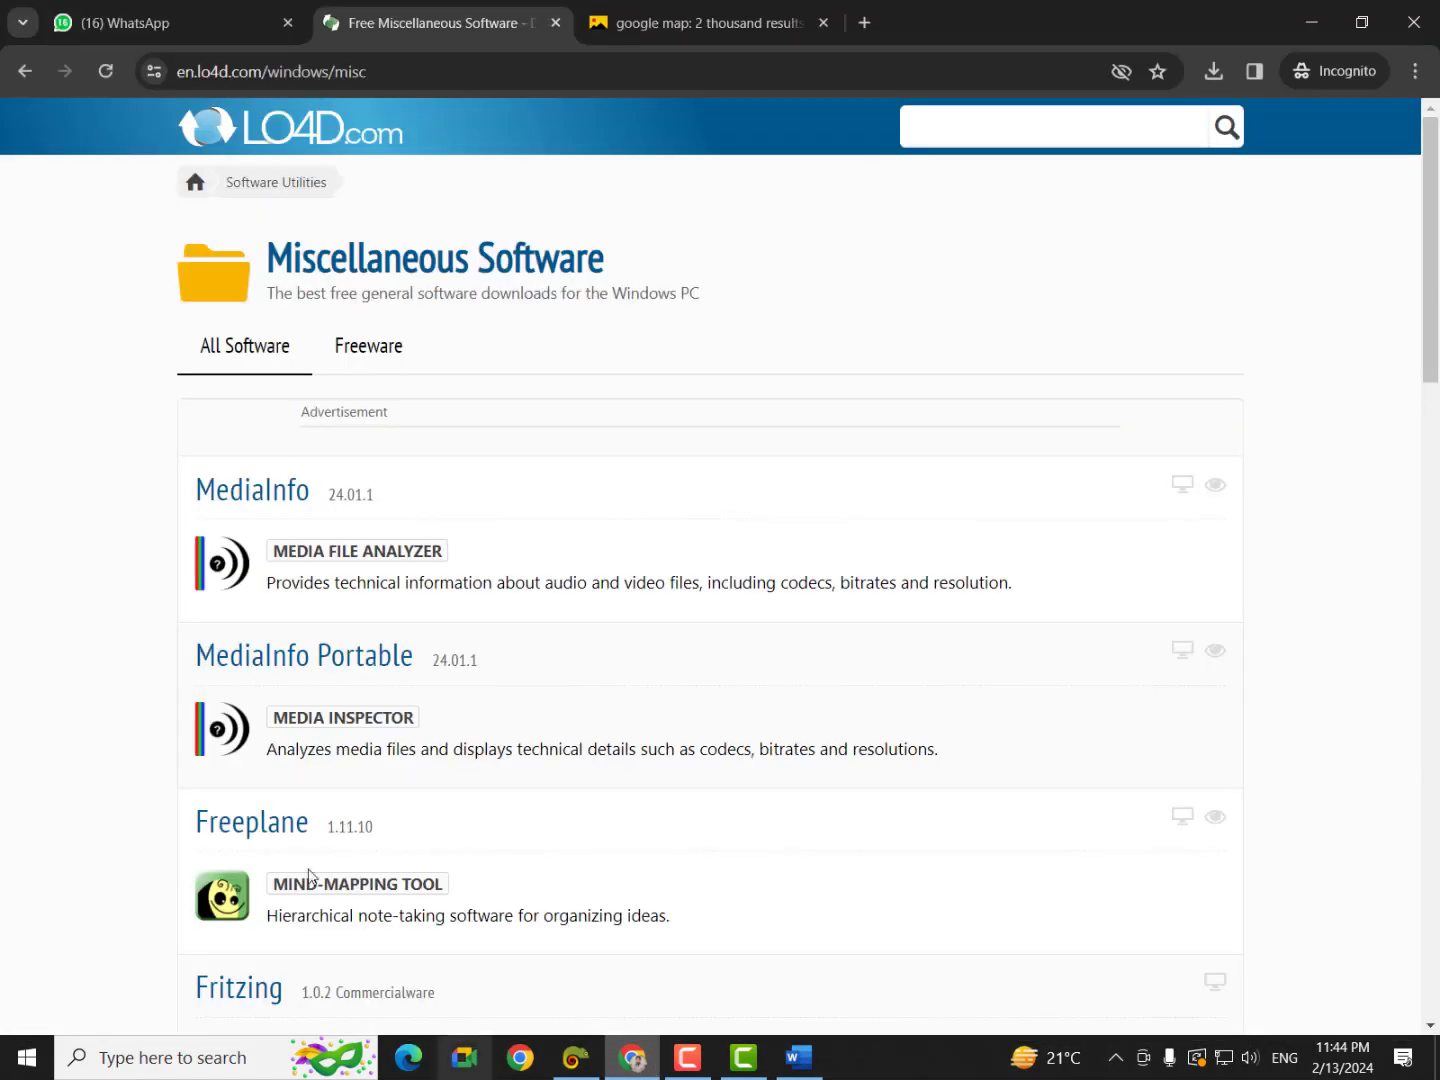
{"action": "left_click", "coordinate": [652, 26]}
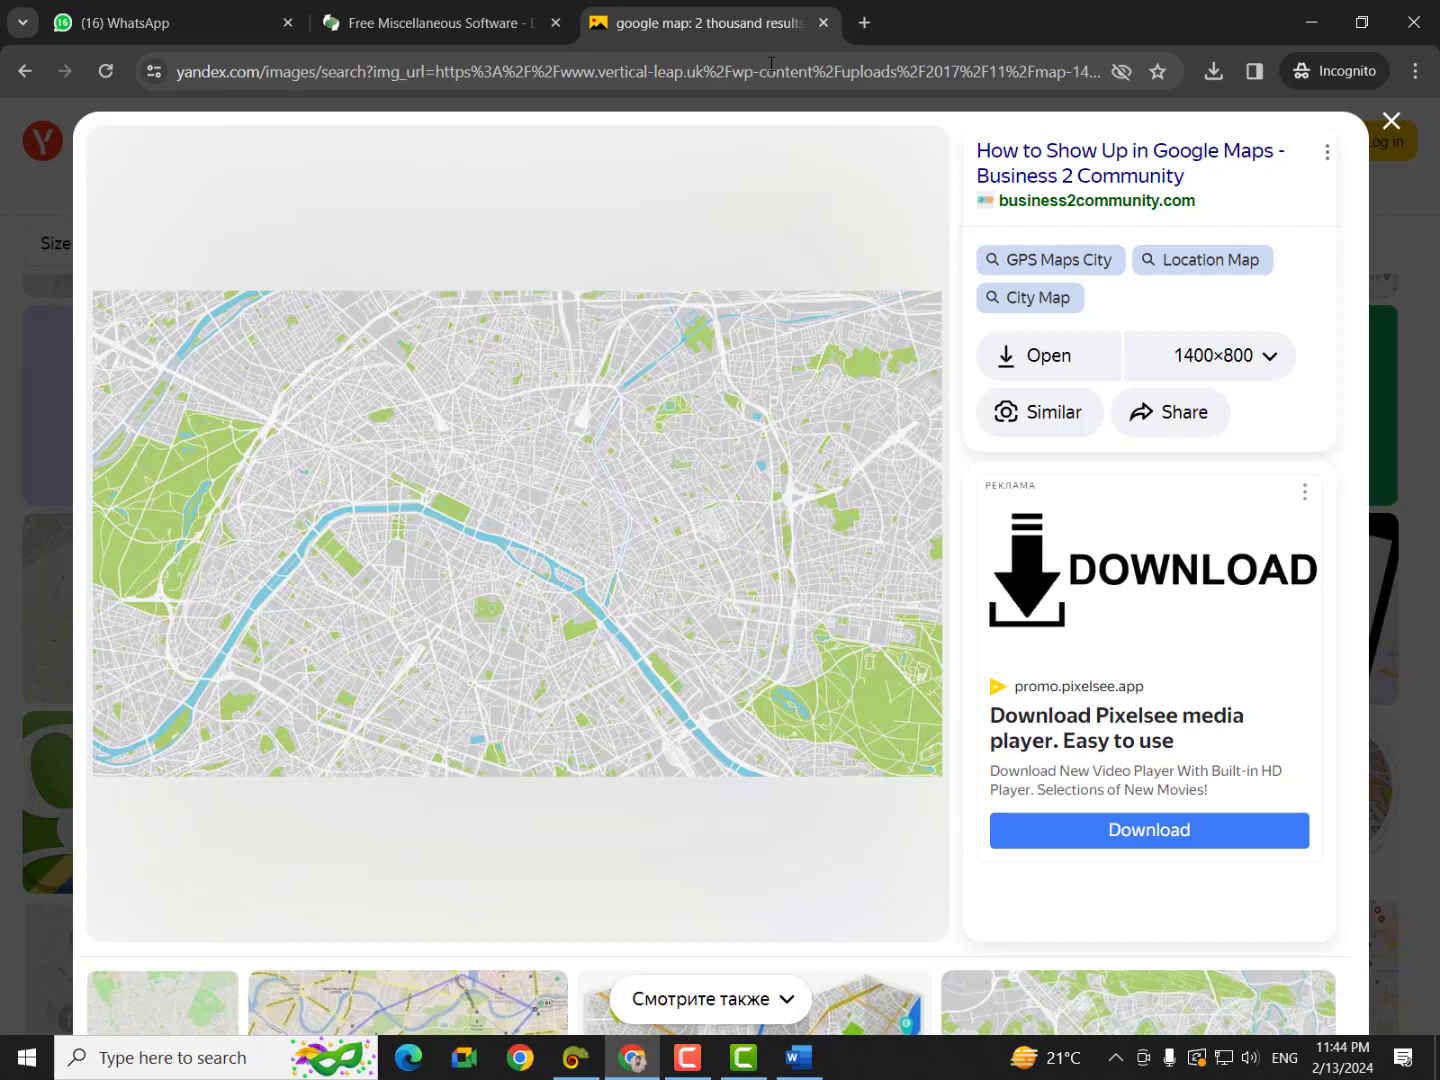
{"action": "left_click", "coordinate": [596, 78]}
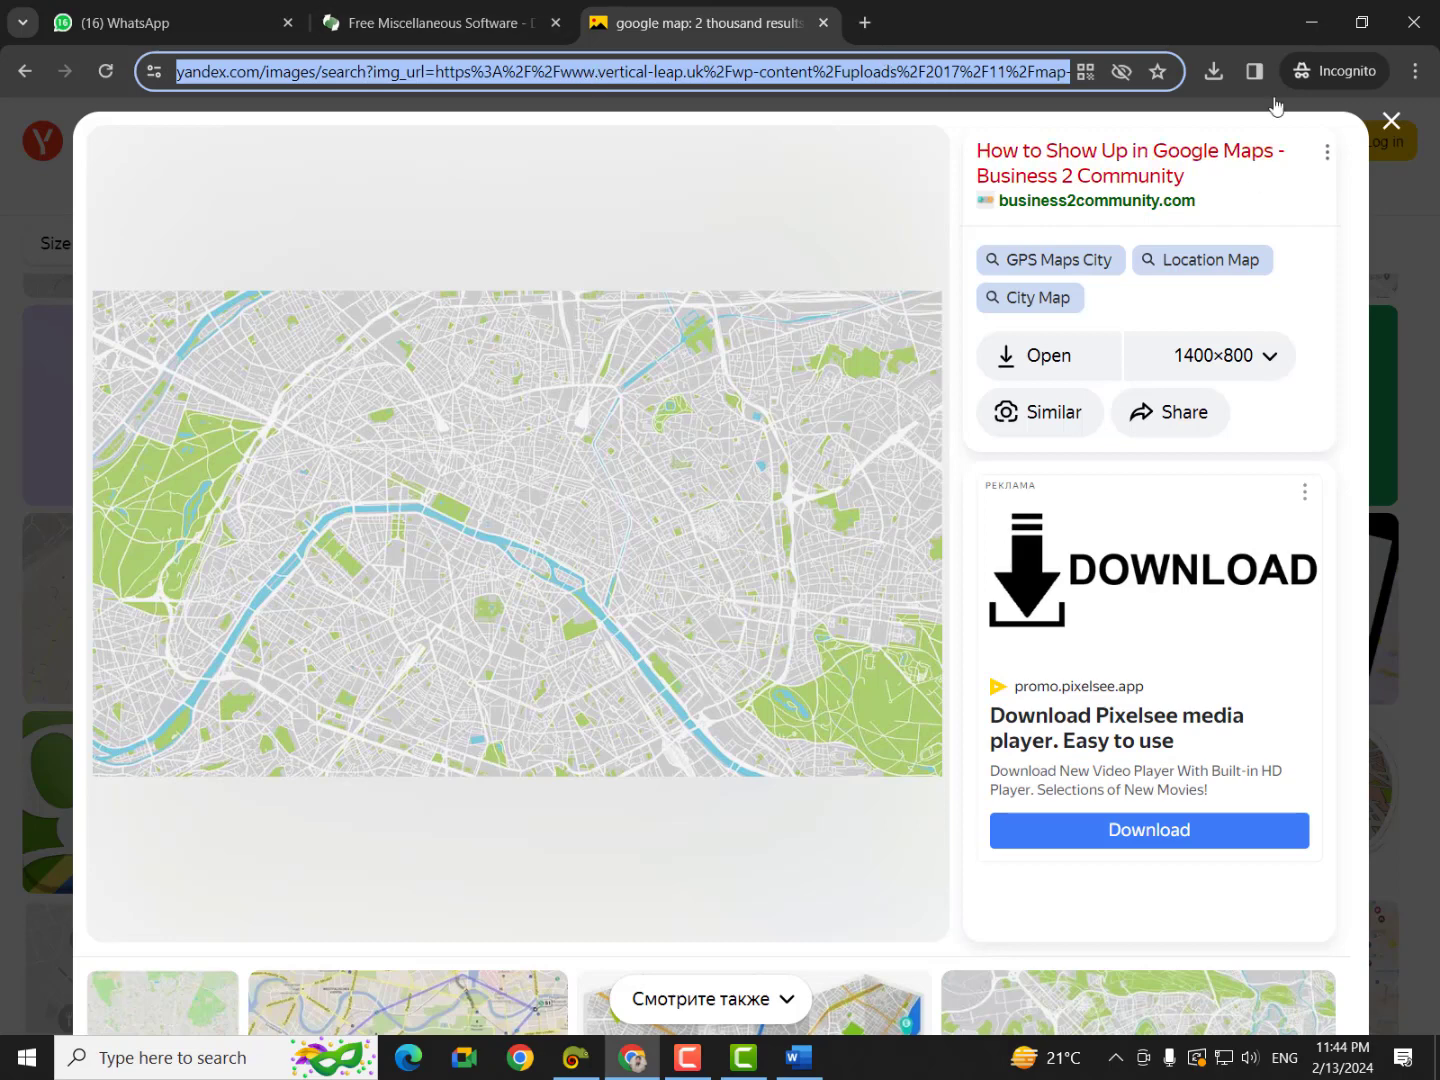
{"action": "left_click", "coordinate": [1391, 120]}
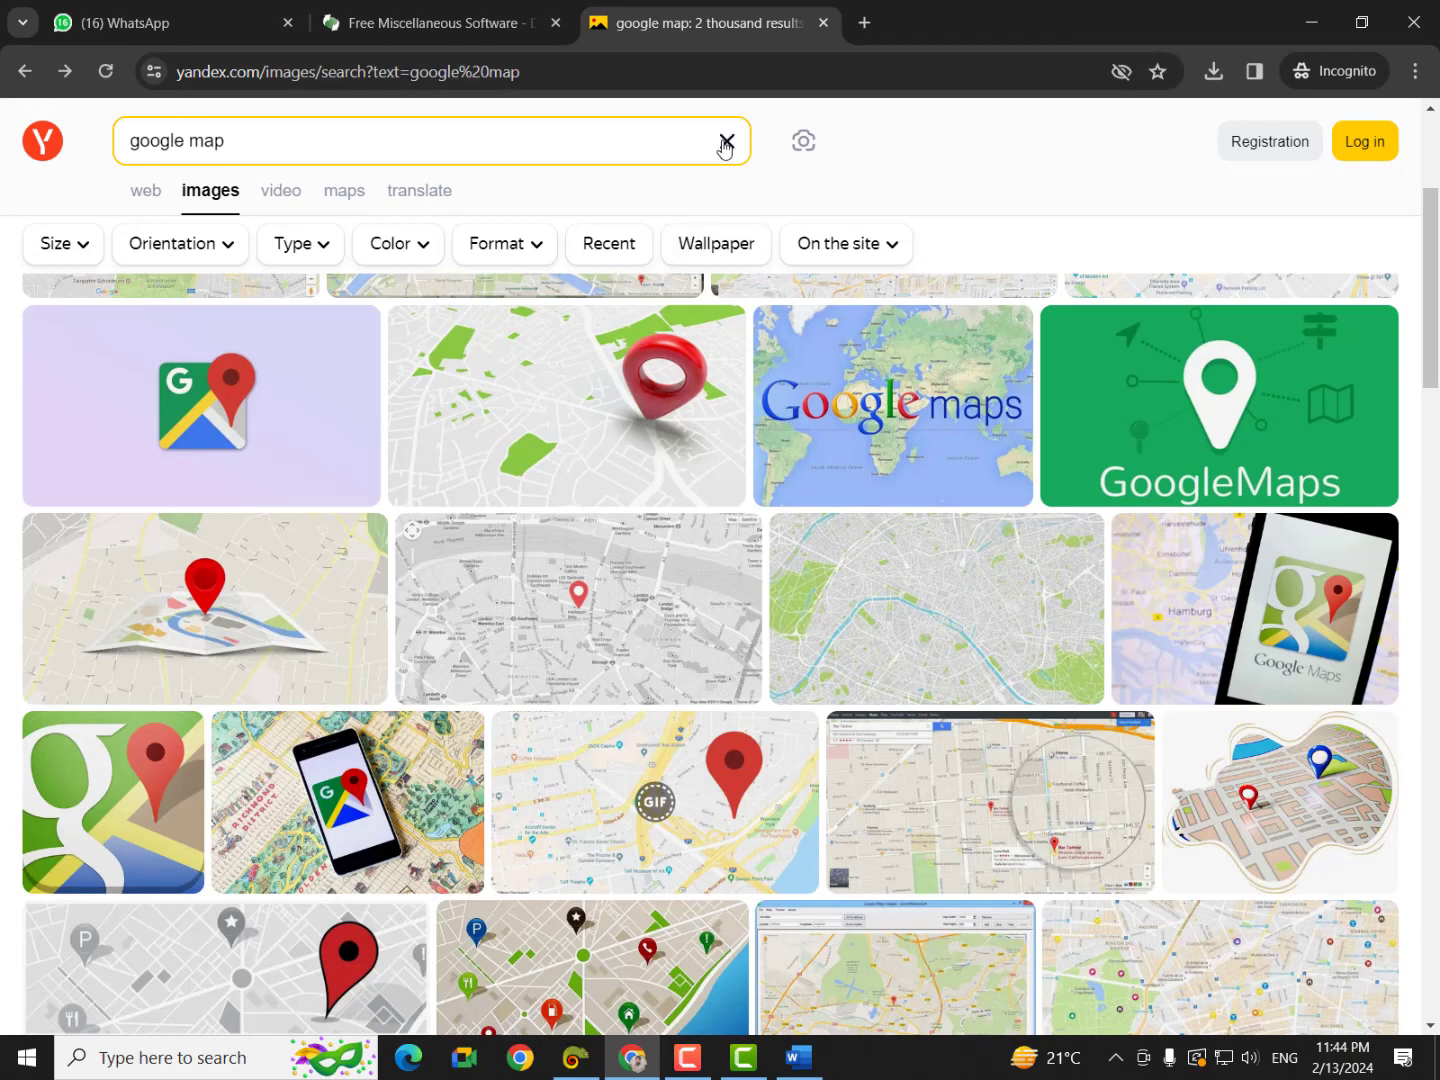
{"action": "left_click", "coordinate": [726, 143]}
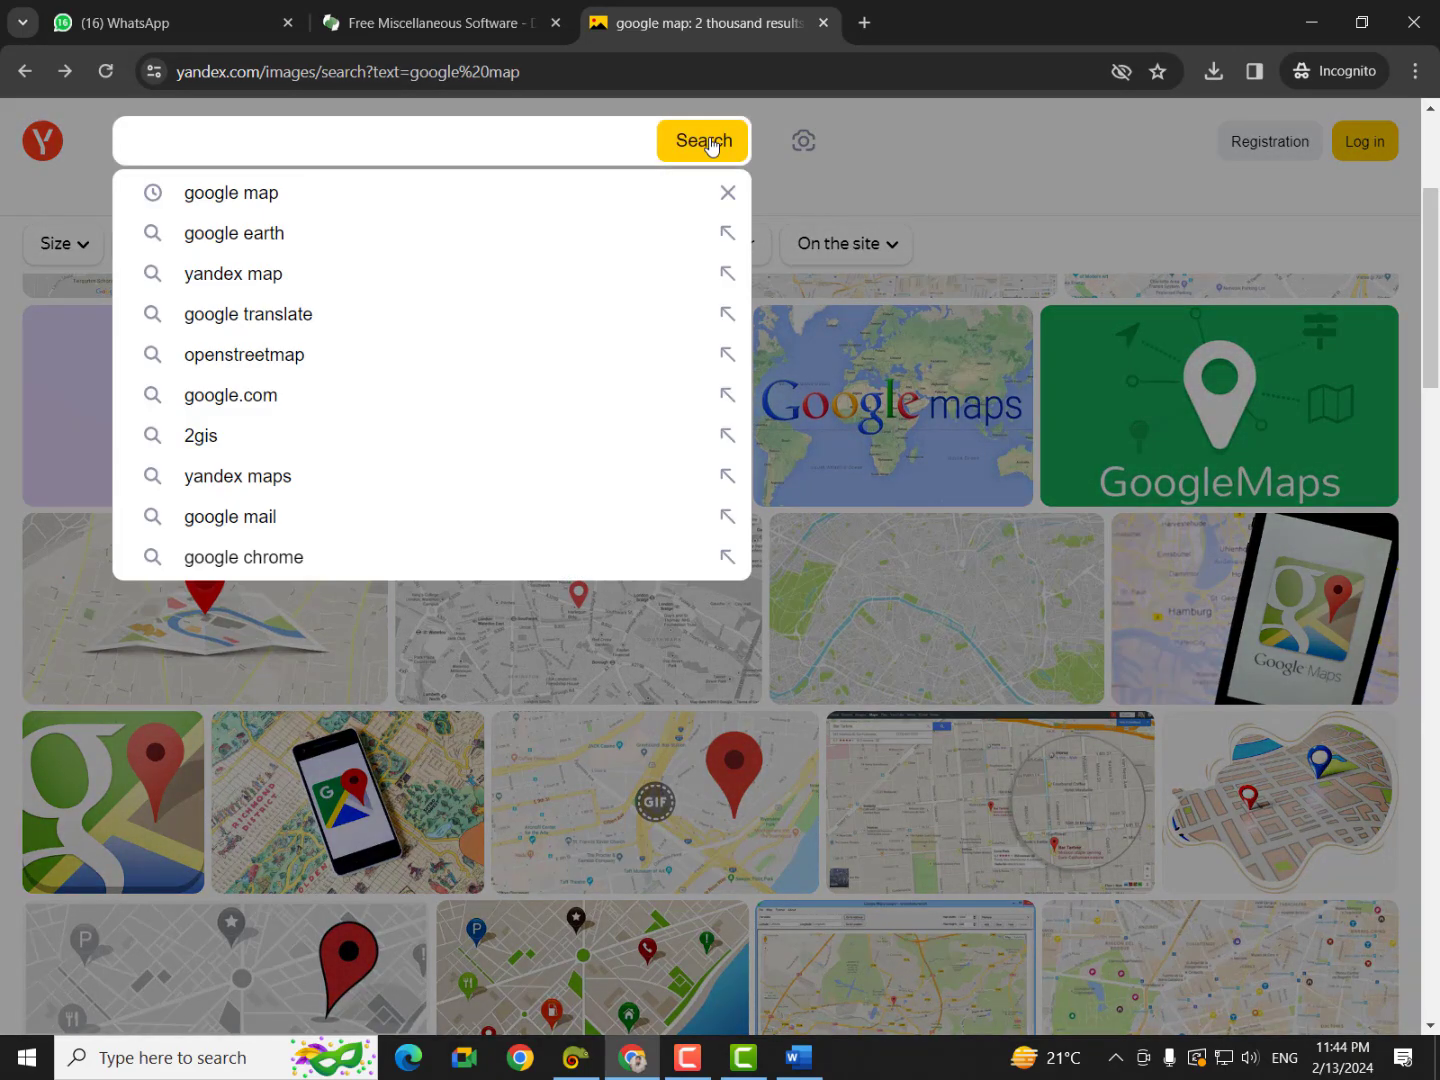
{"action": "type", "text": "kid"}
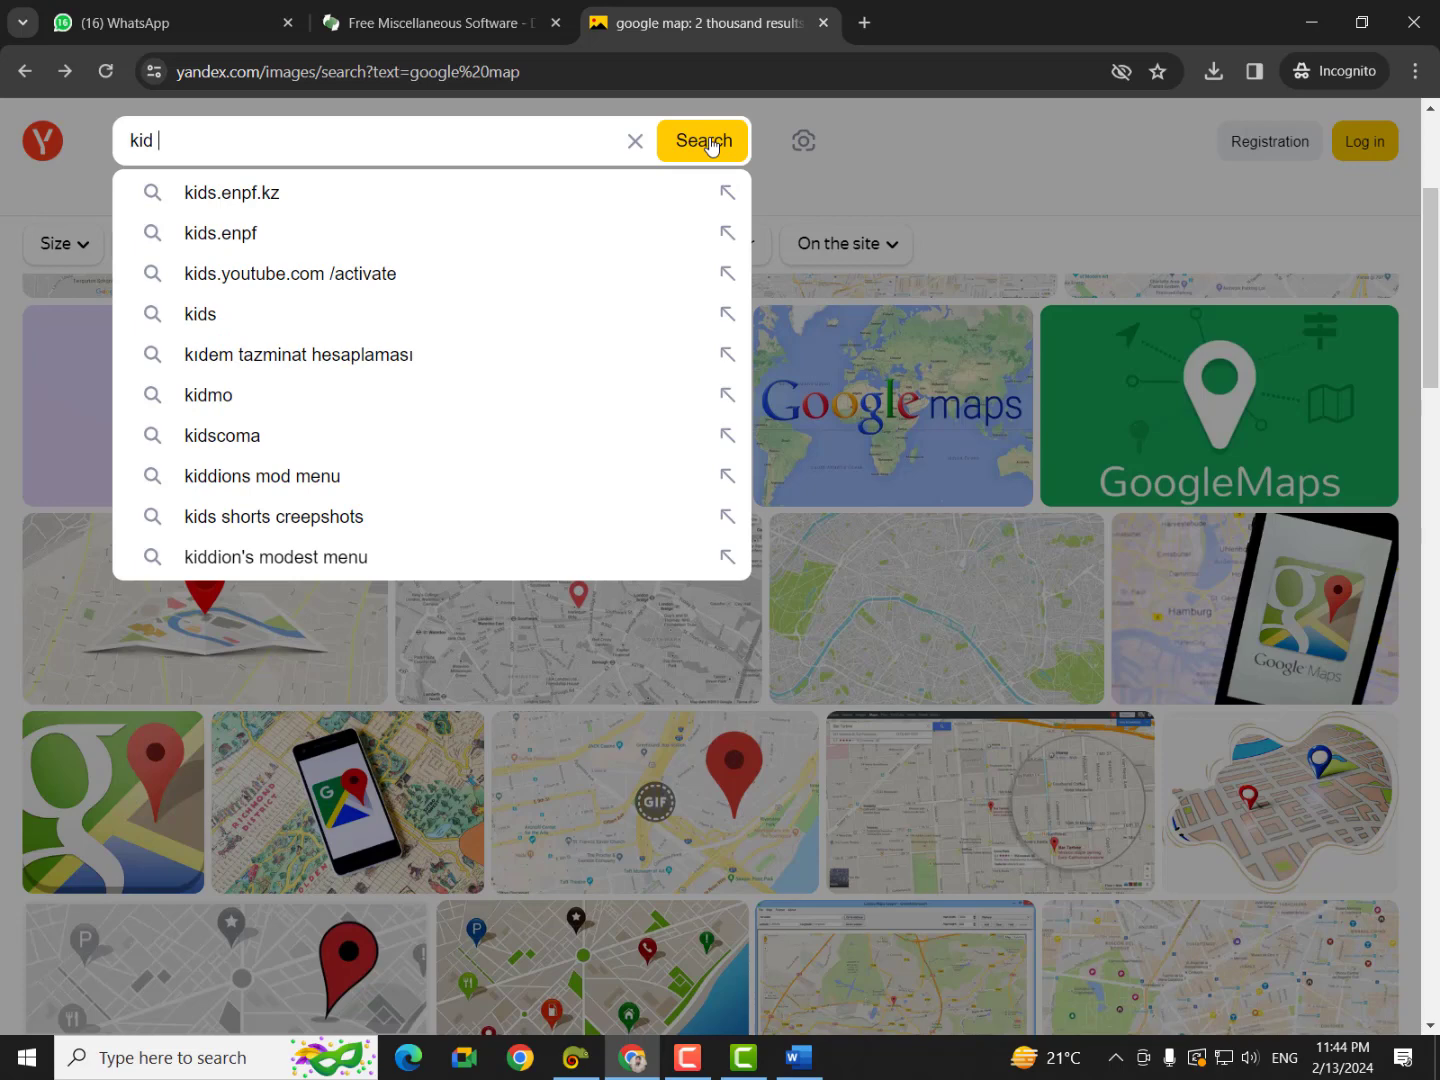
{"action": "type", "text": " cr"}
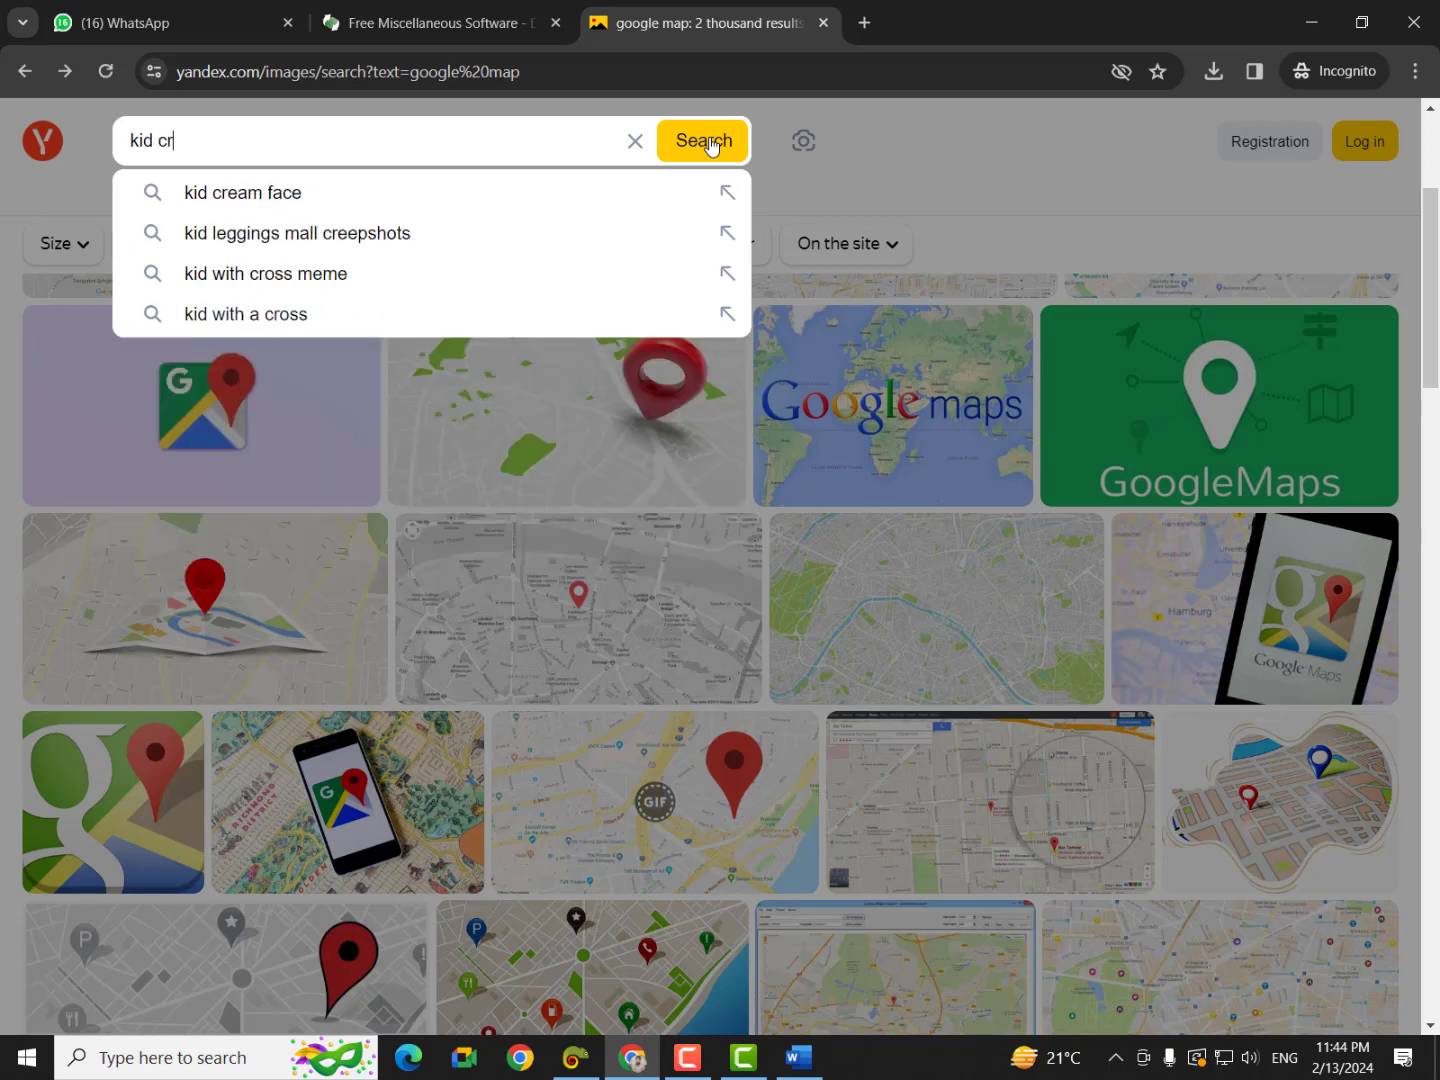
{"action": "type", "text": "ying"}
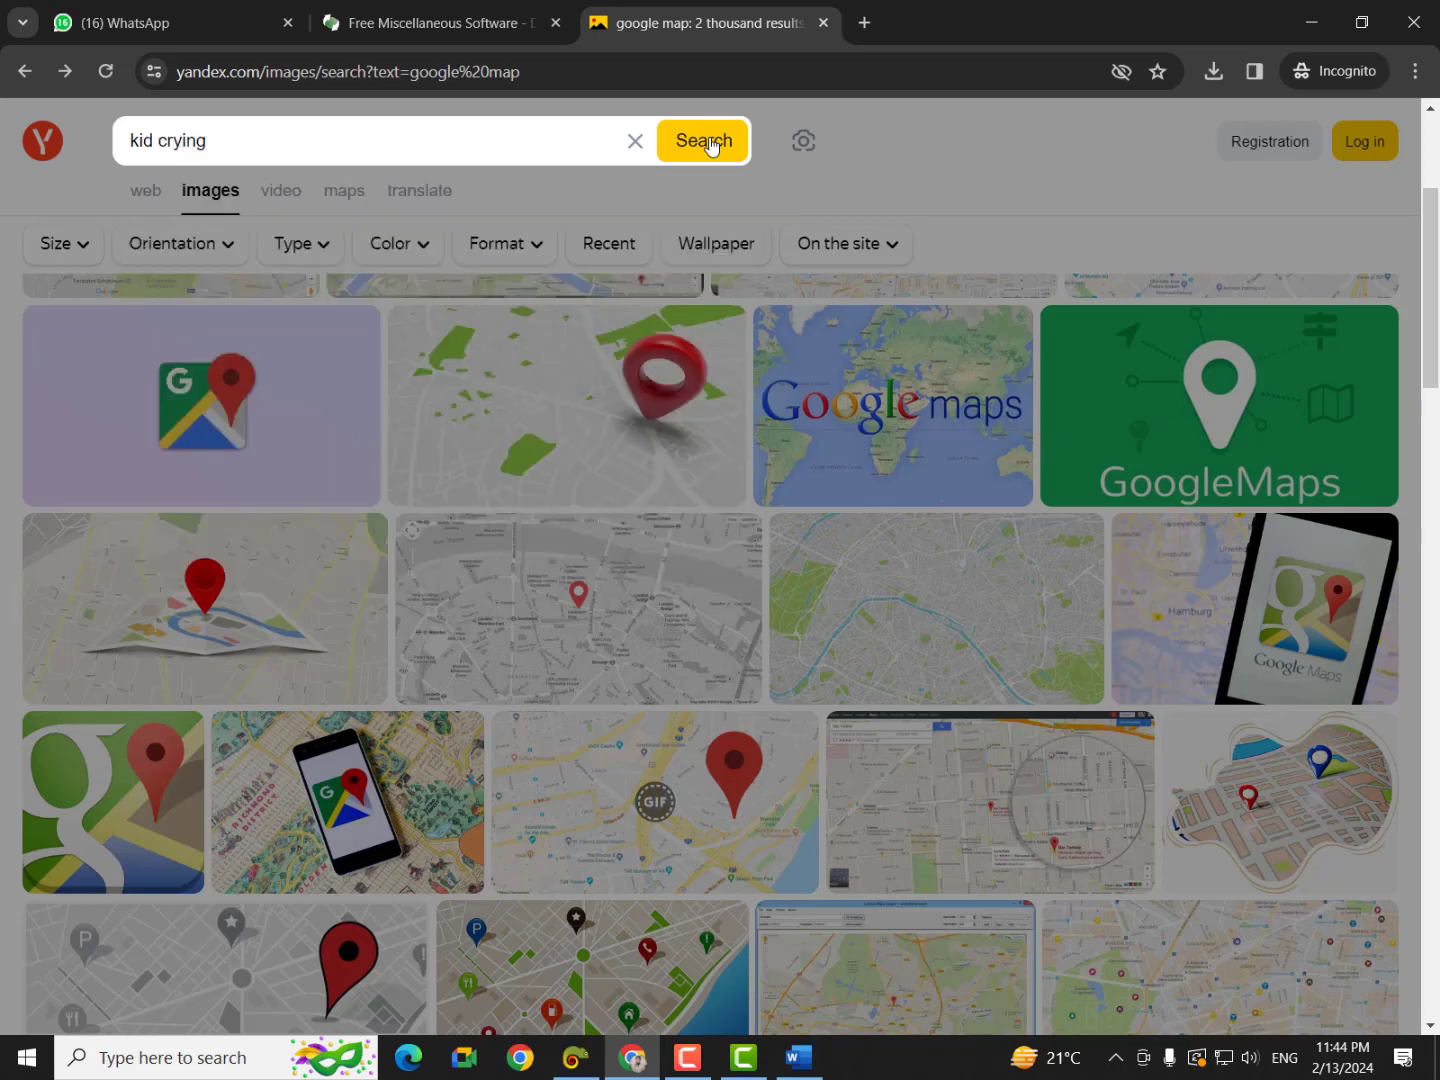
{"action": "left_click", "coordinate": [708, 143]}
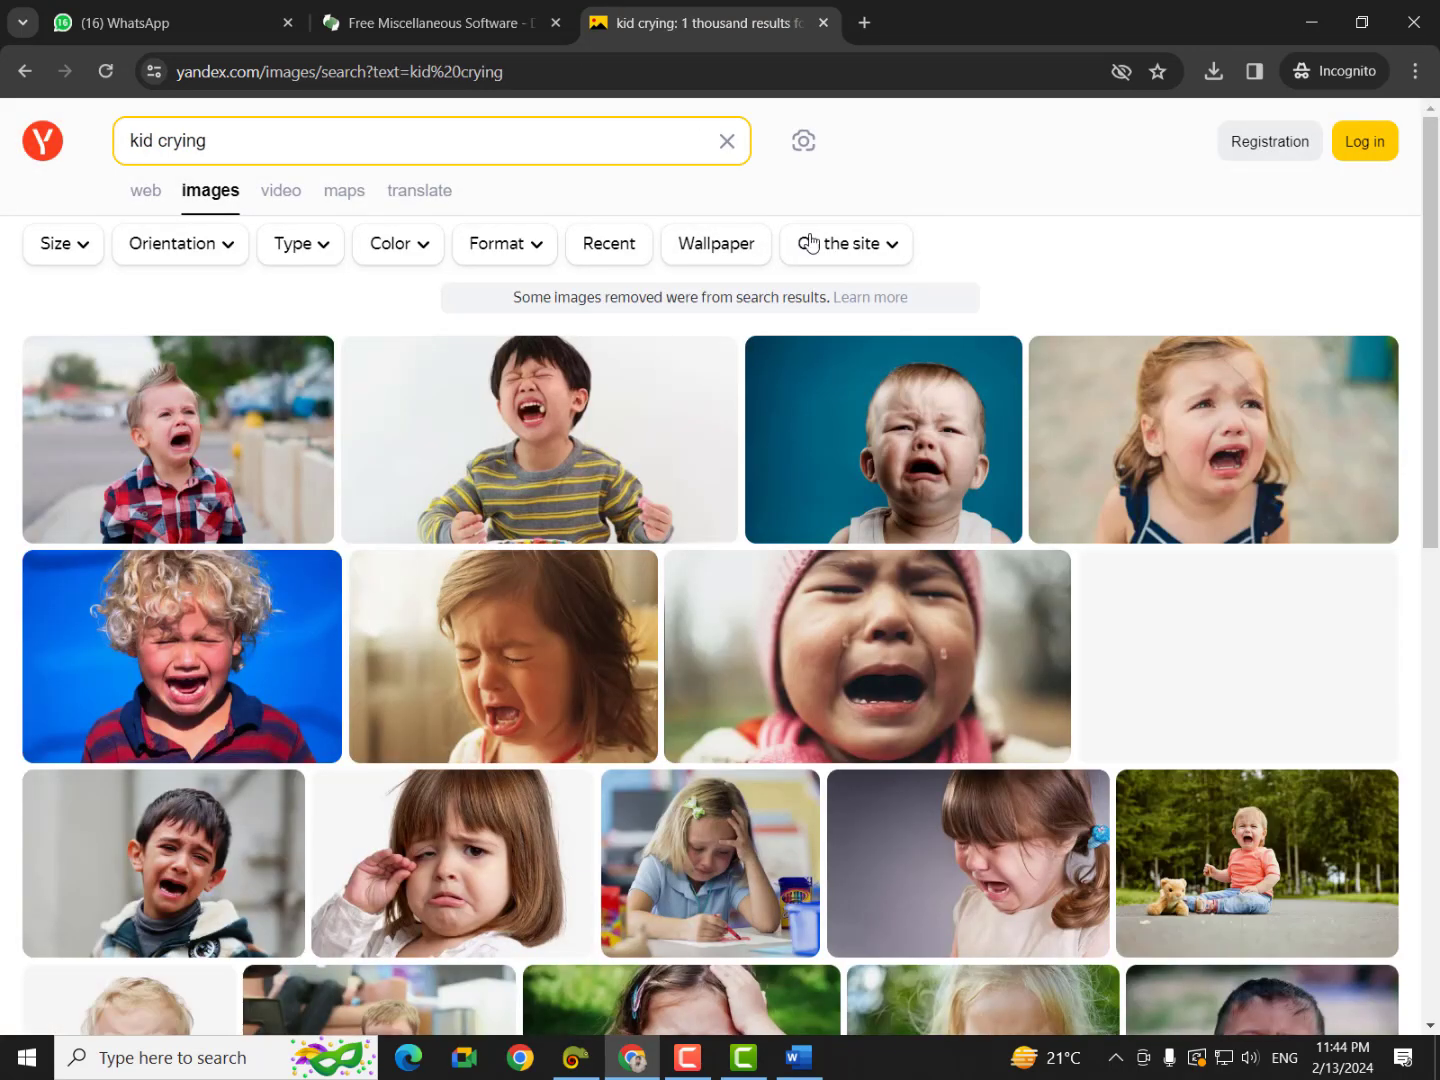
Step: Open the picture of the crying child in a blue shirt and save it to the Desktop as a JPEG named with a first name
{"action": "mouse_move", "coordinate": [1230, 598]}
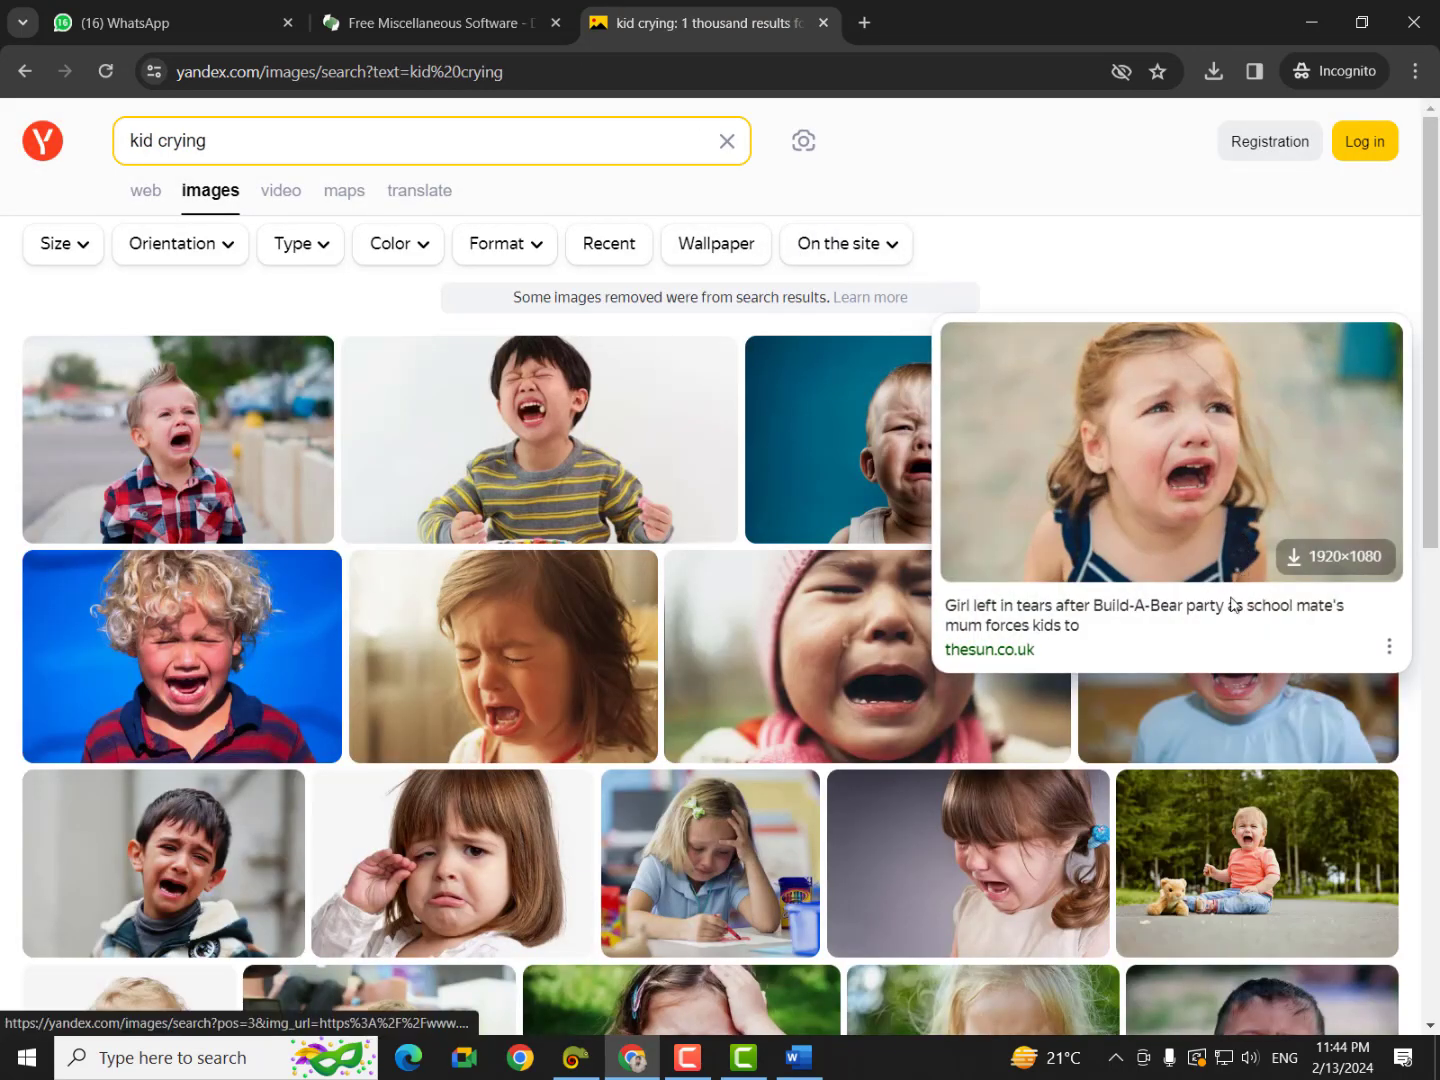
{"action": "left_click", "coordinate": [1215, 704]}
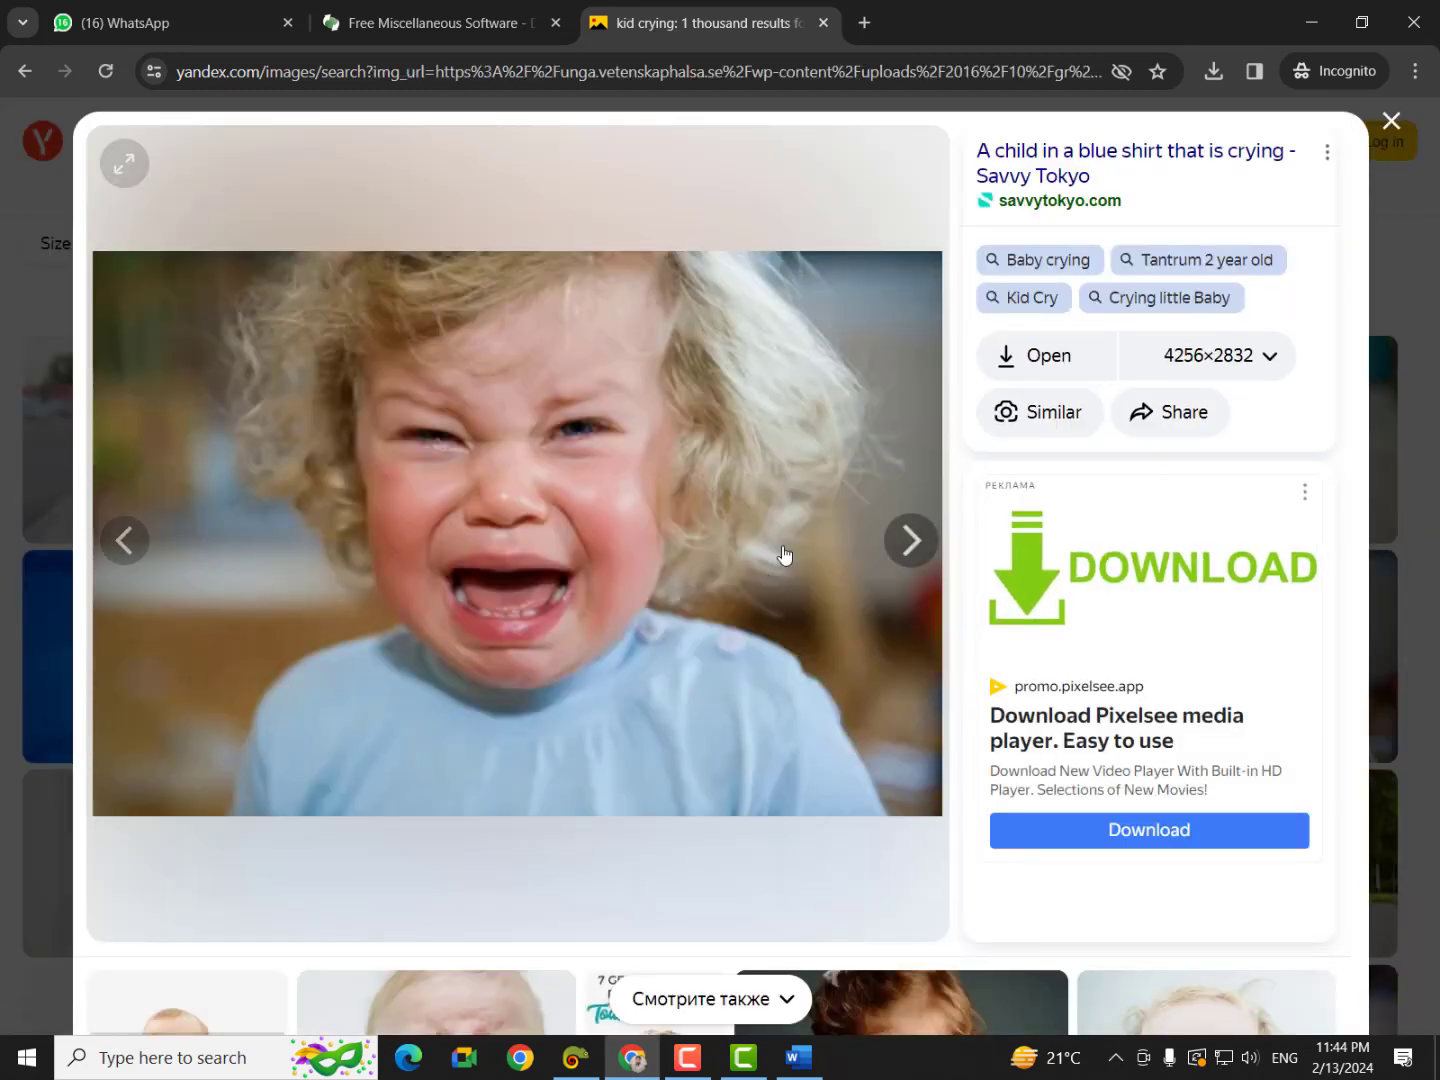
{"action": "right_click", "coordinate": [523, 455]}
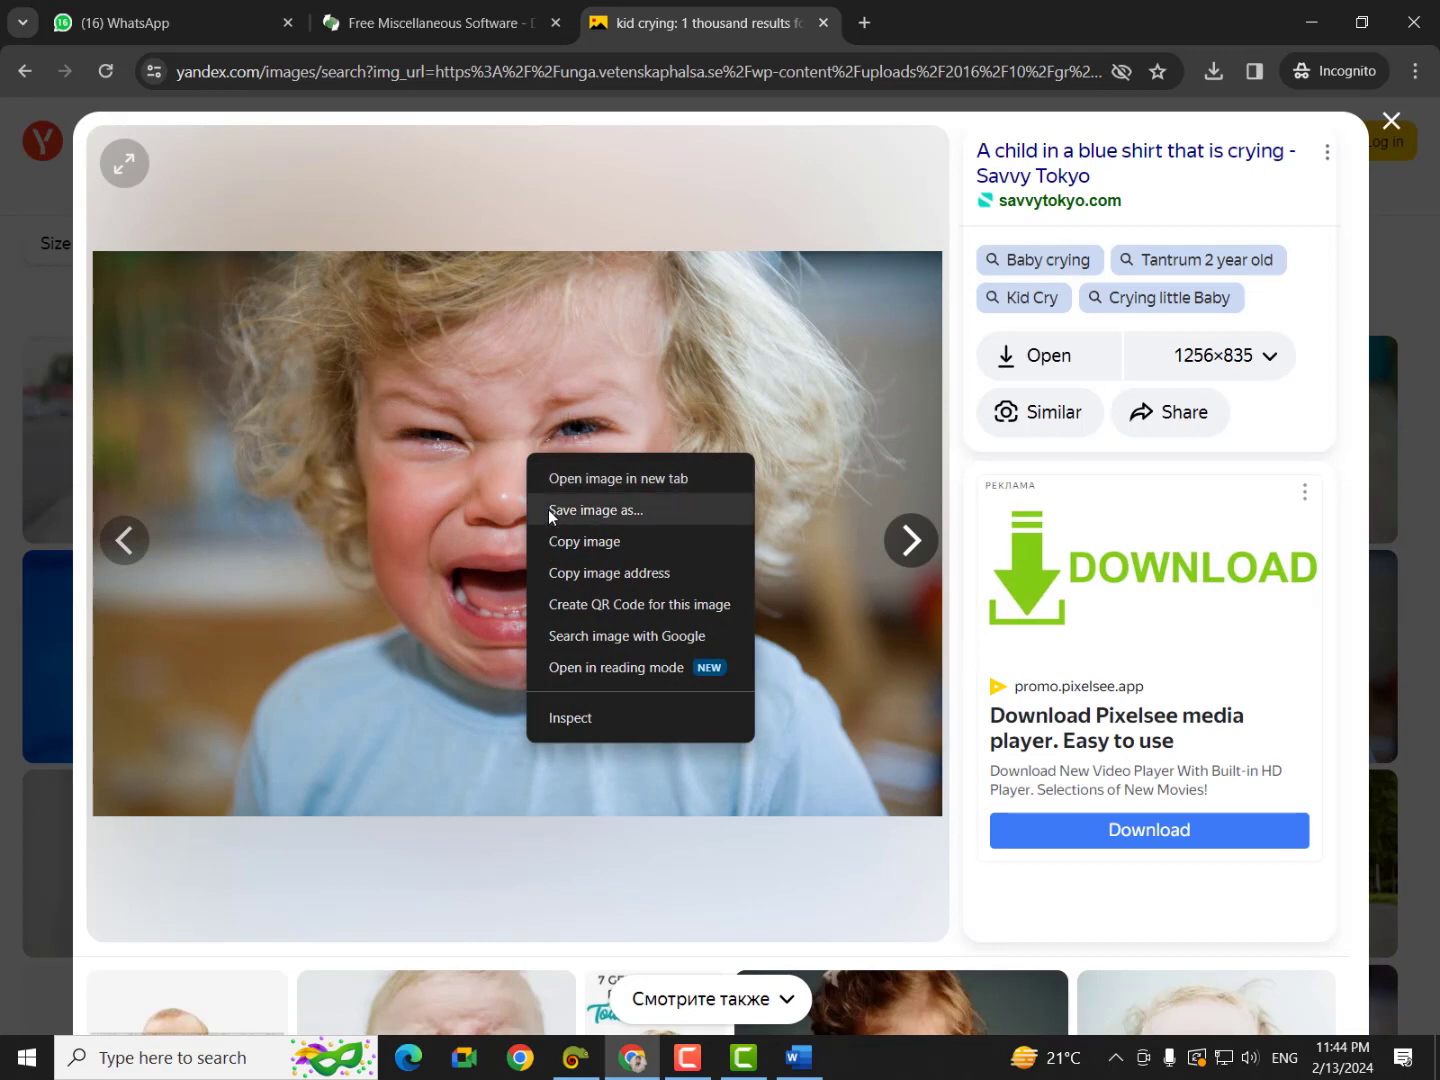
{"action": "left_click", "coordinate": [548, 508]}
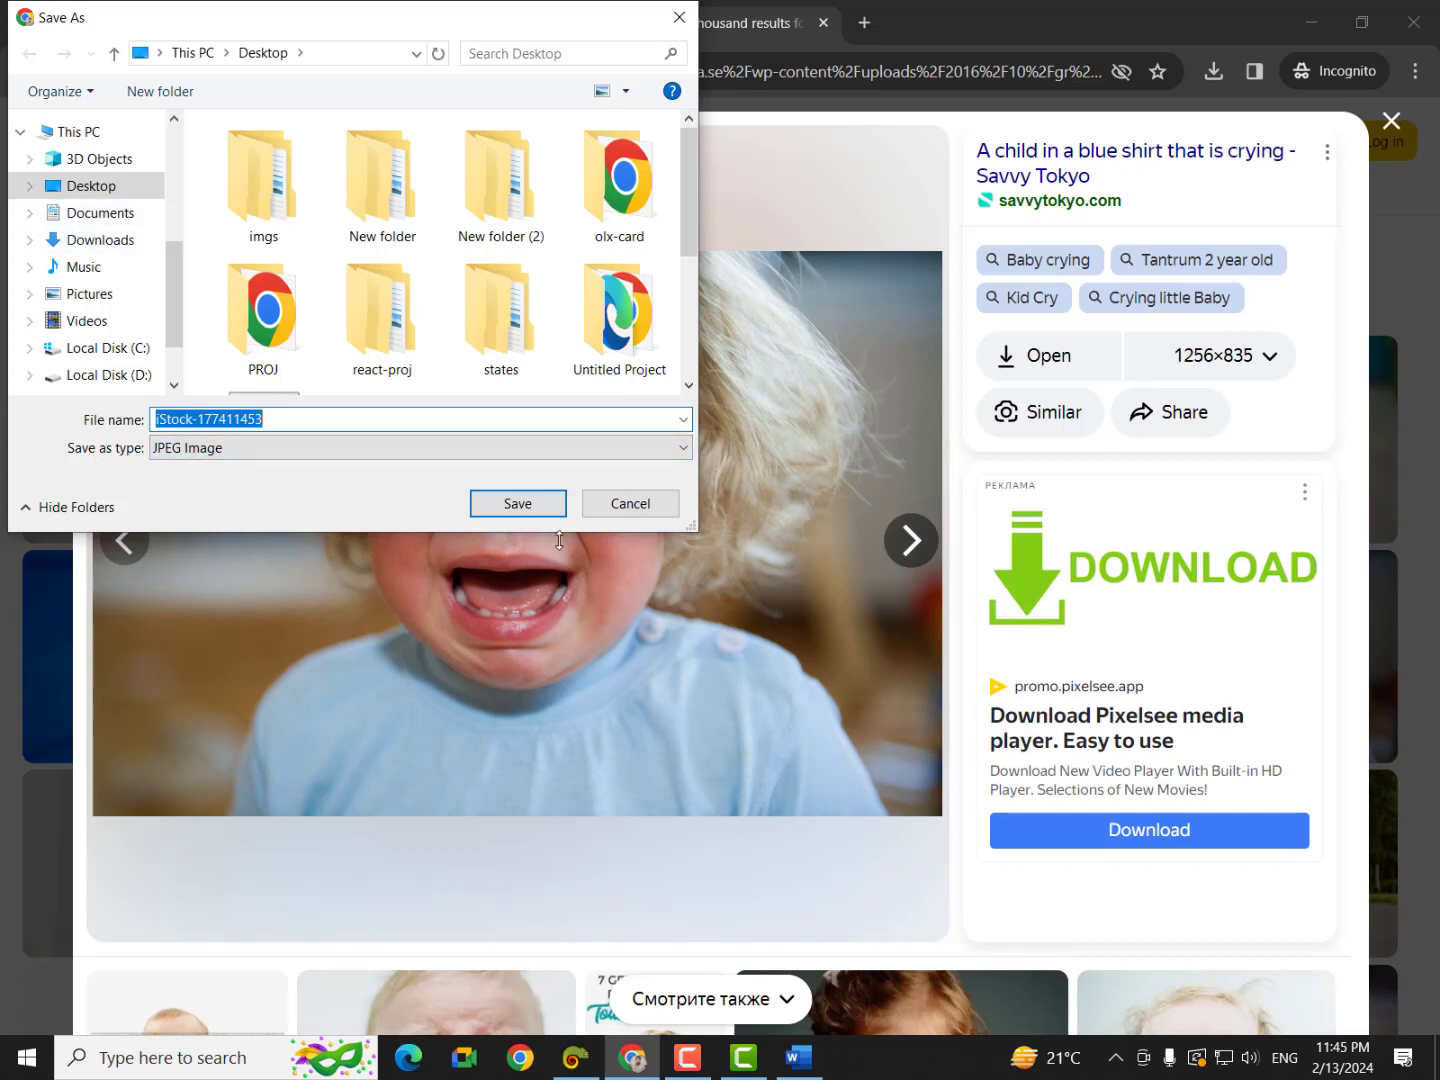
{"action": "key", "text": "BackSpace"}
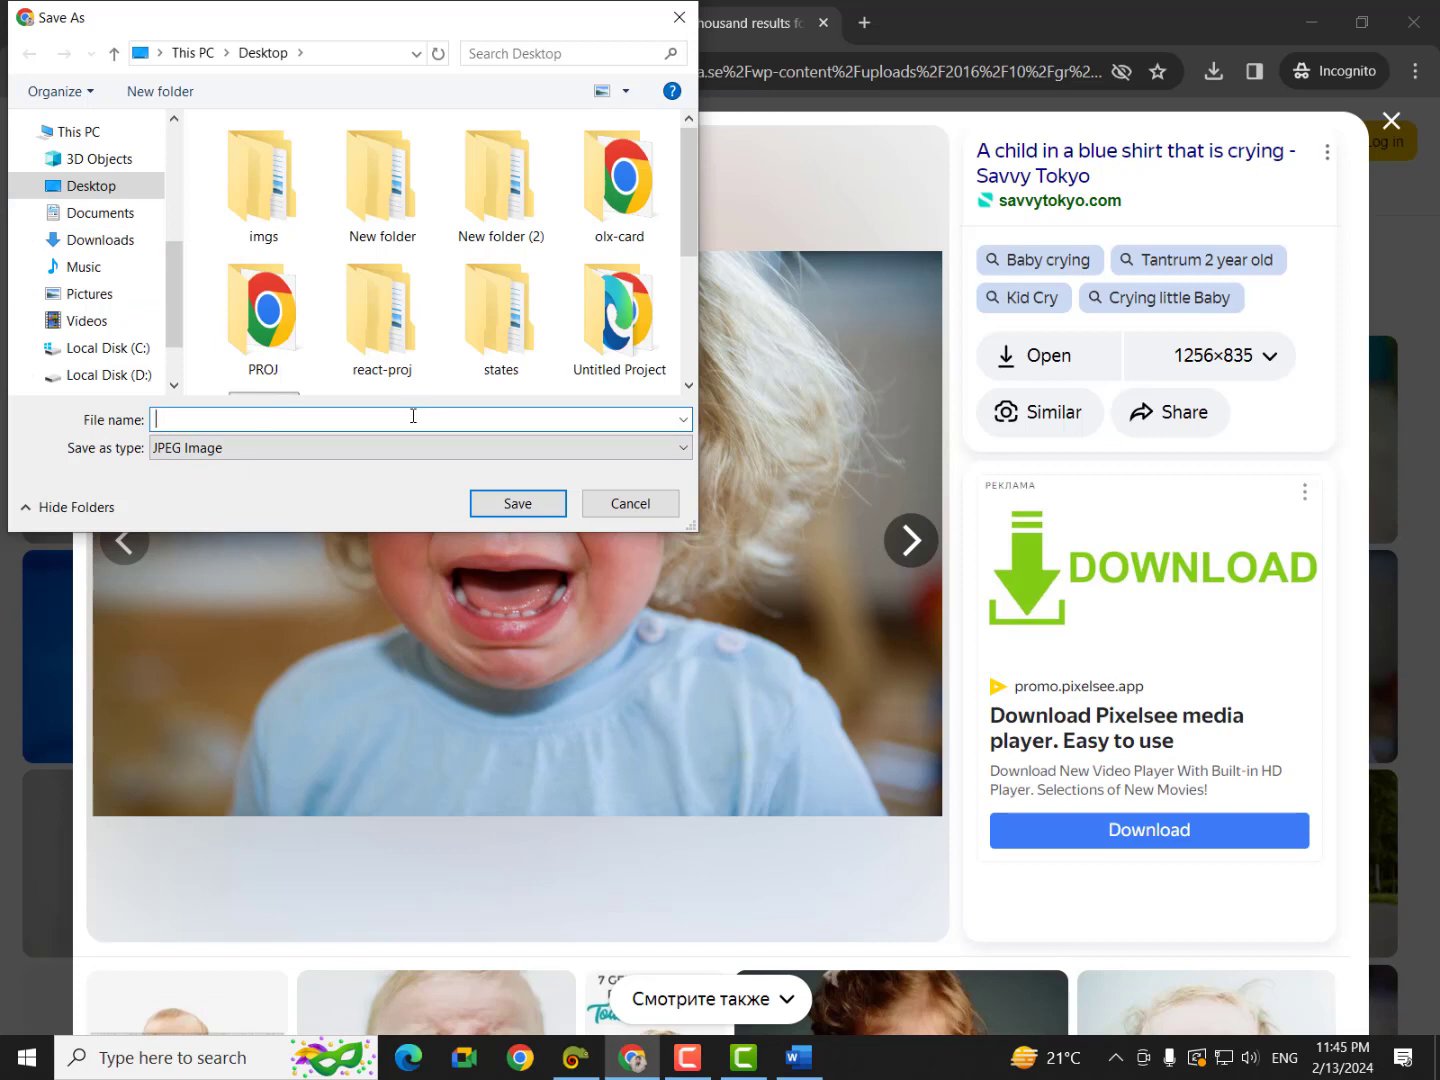
{"action": "type", "text": "anoosha"}
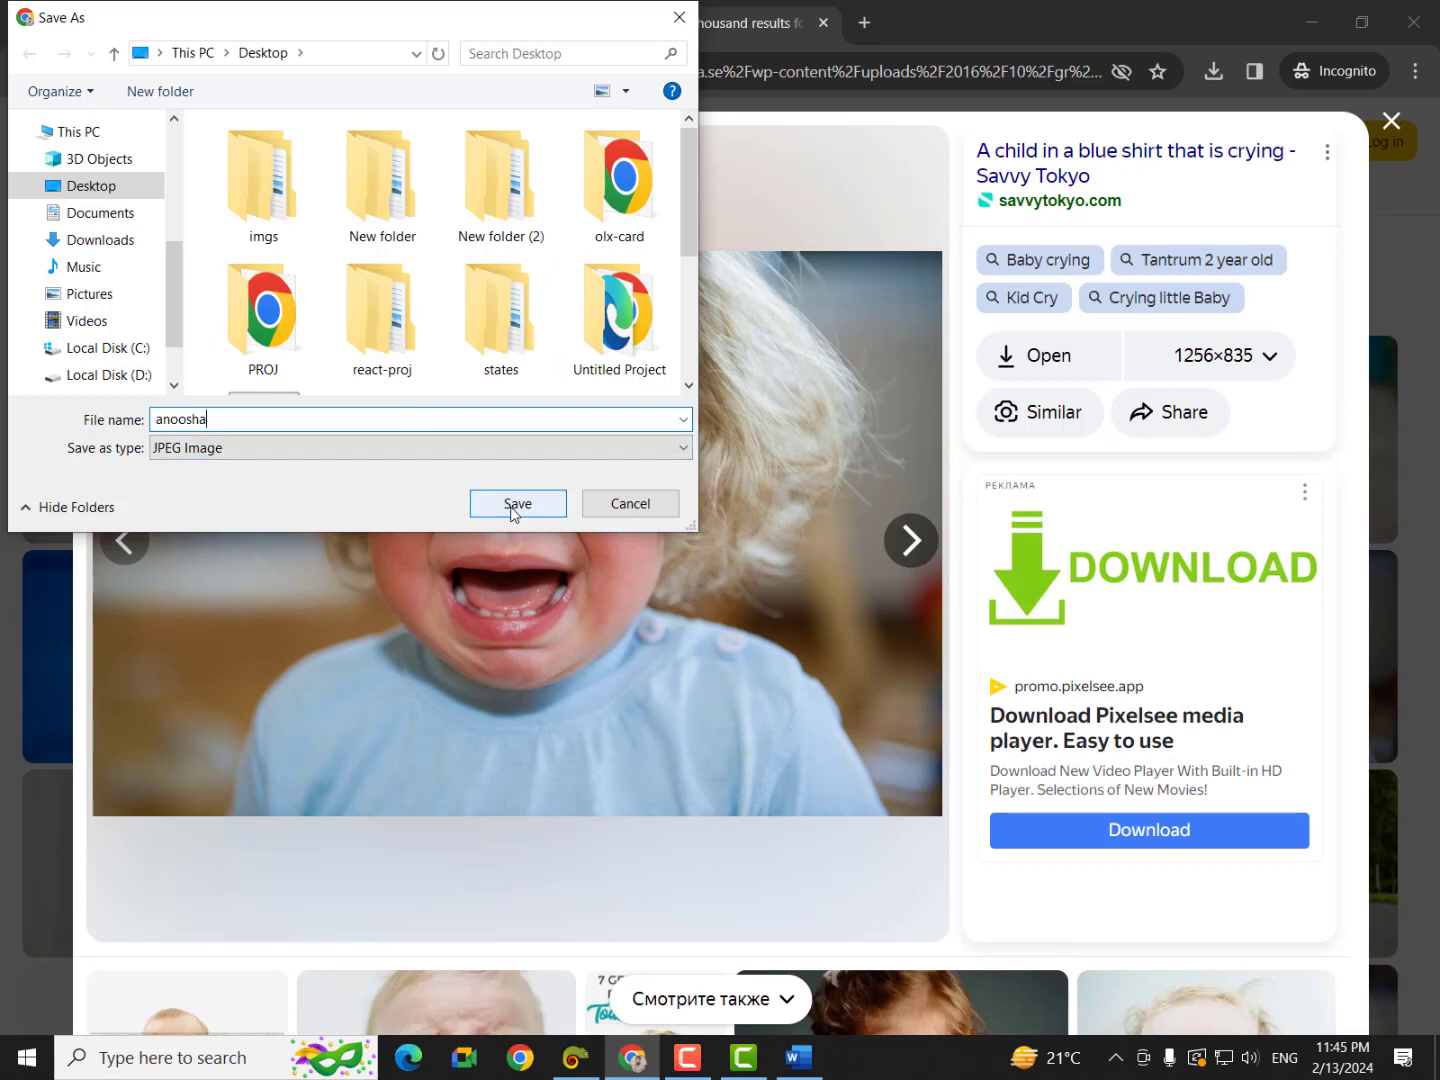
{"action": "left_click", "coordinate": [514, 504]}
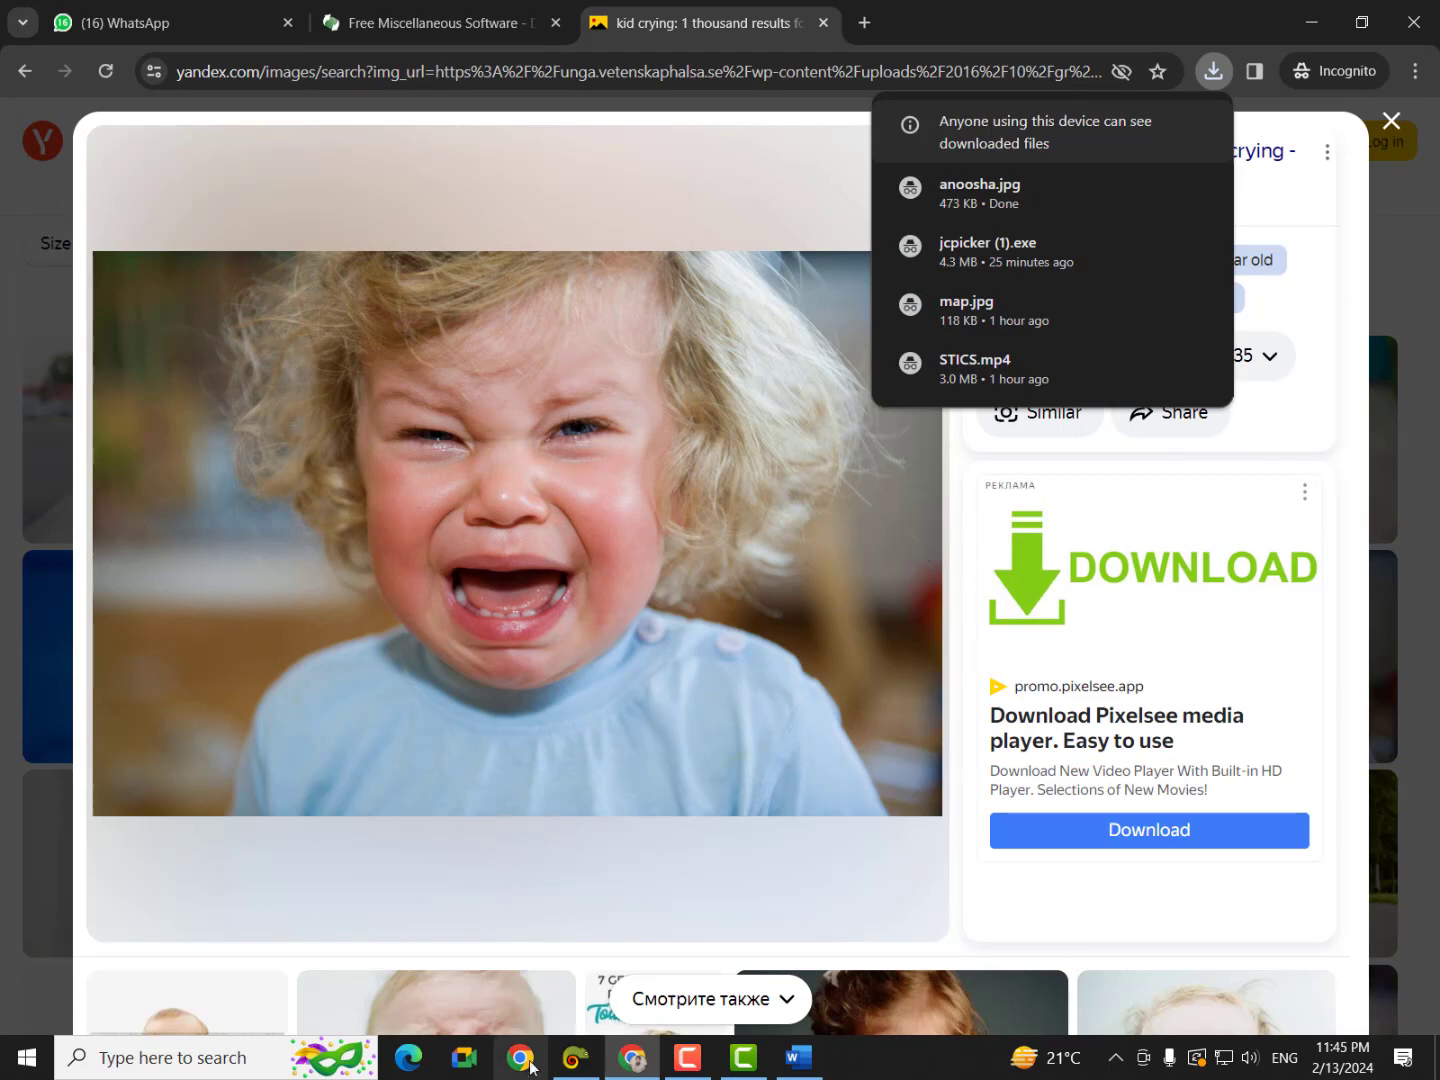
Step: Switch back to Word and draw a rectangle about 6.25" wide and 4.04" high across the page
{"action": "left_click", "coordinate": [800, 1058]}
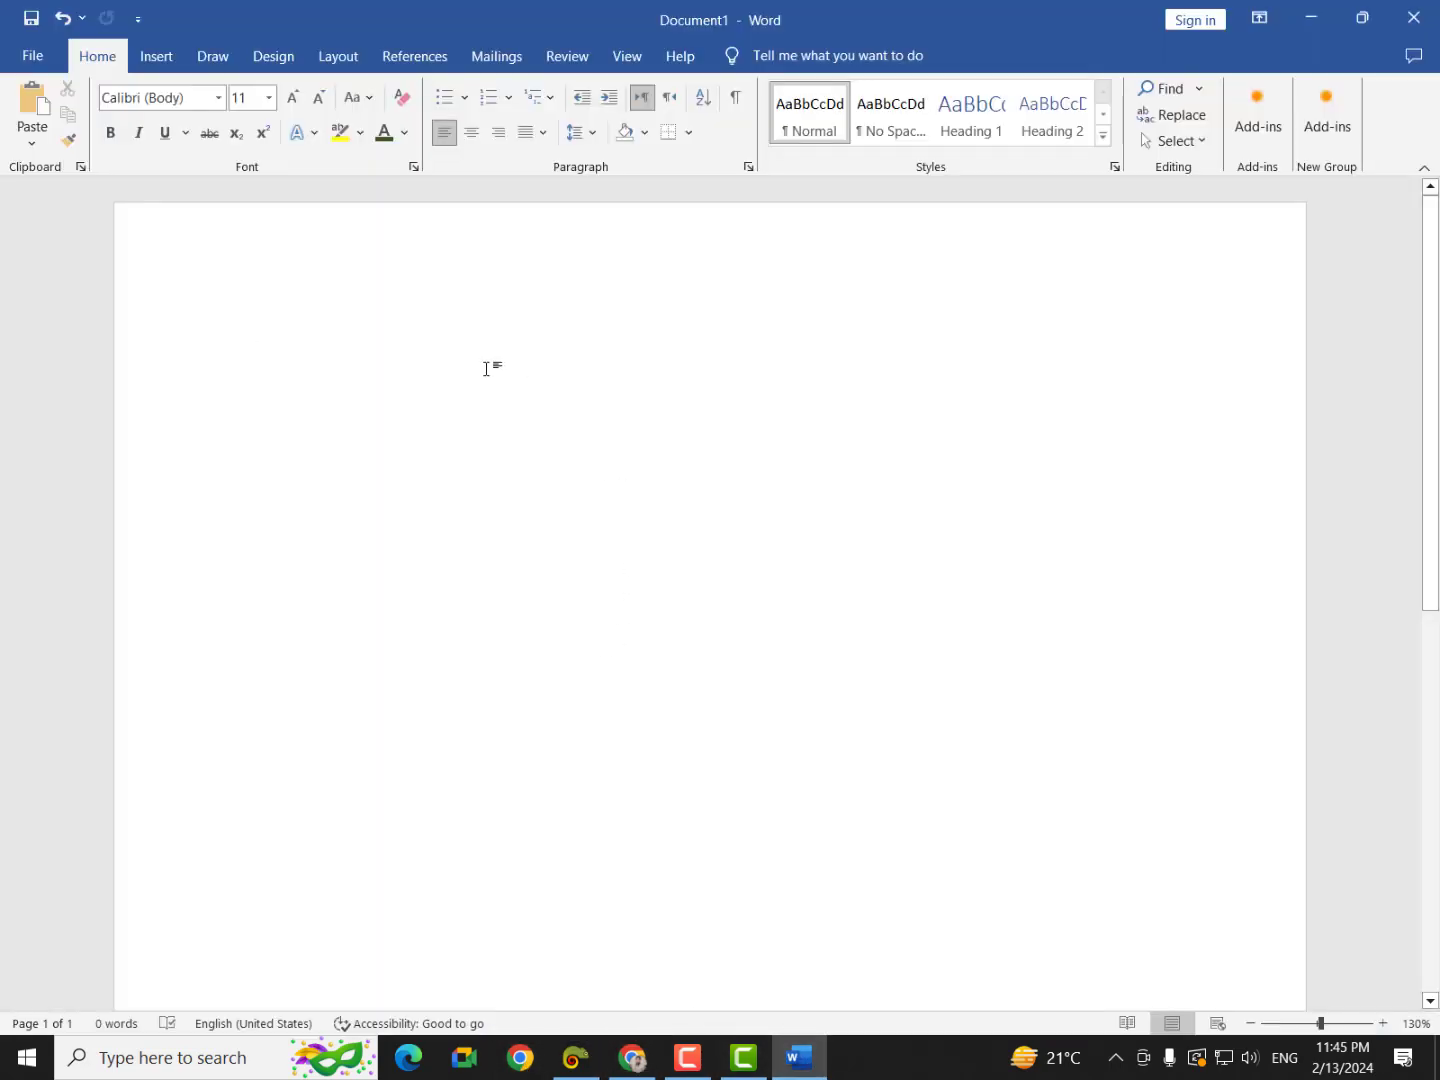
{"action": "left_click", "coordinate": [156, 56]}
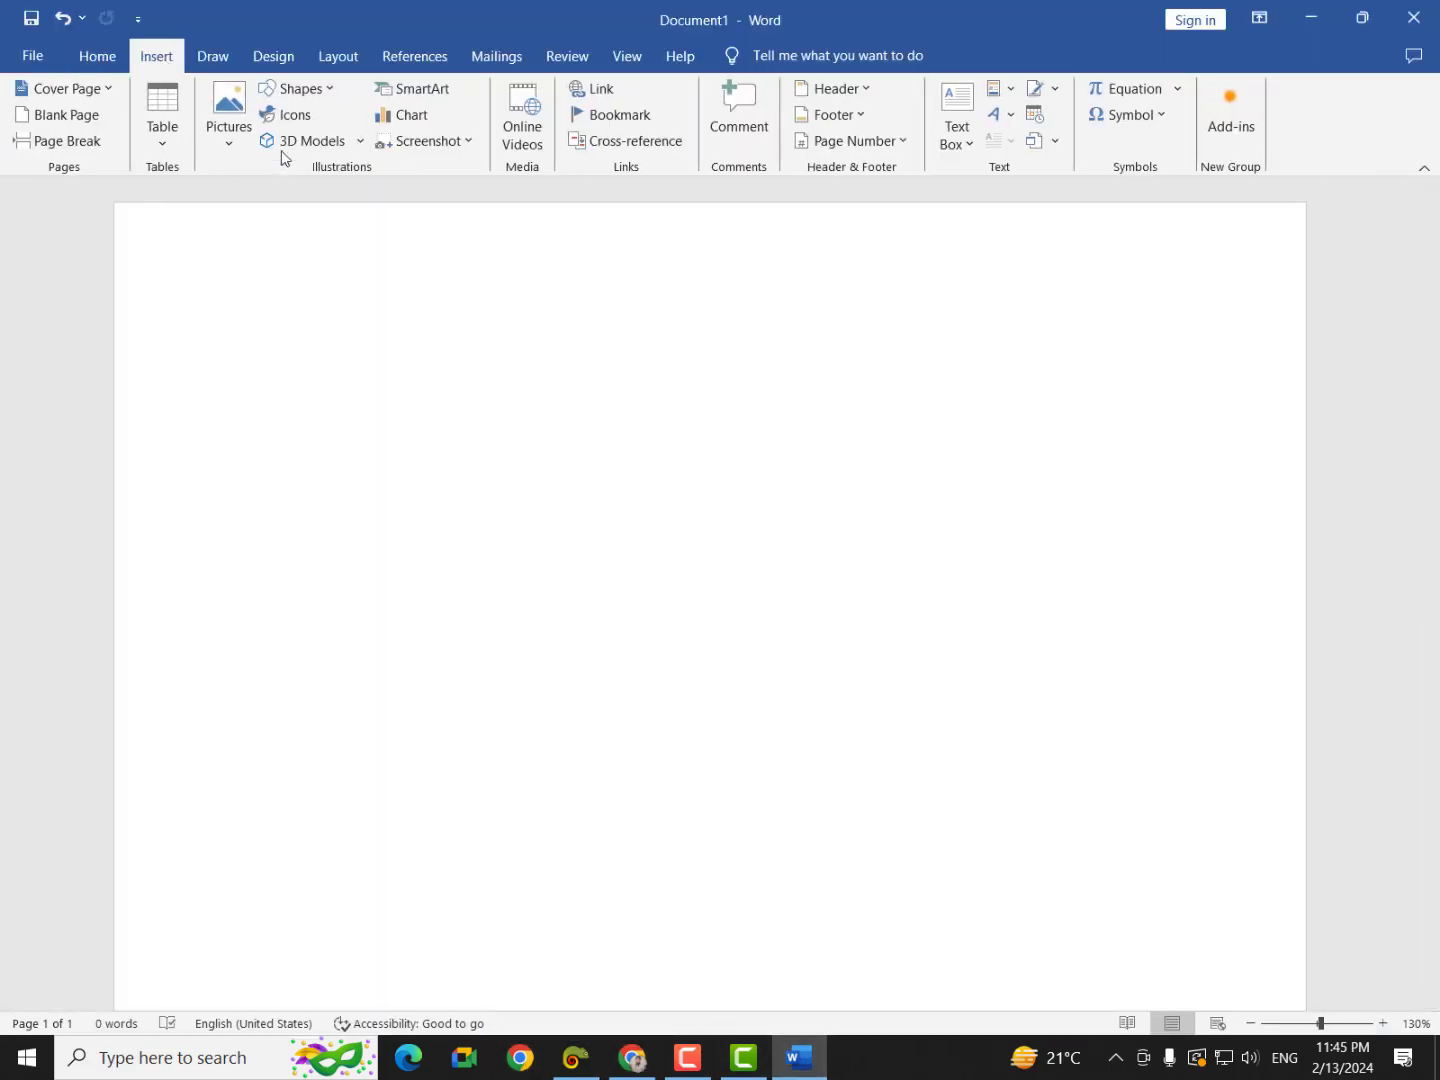
{"action": "left_click", "coordinate": [300, 90]}
{"action": "left_click", "coordinate": [334, 145]}
{"action": "left_click_drag", "start_coordinate": [272, 327], "coordinate": [503, 447]}
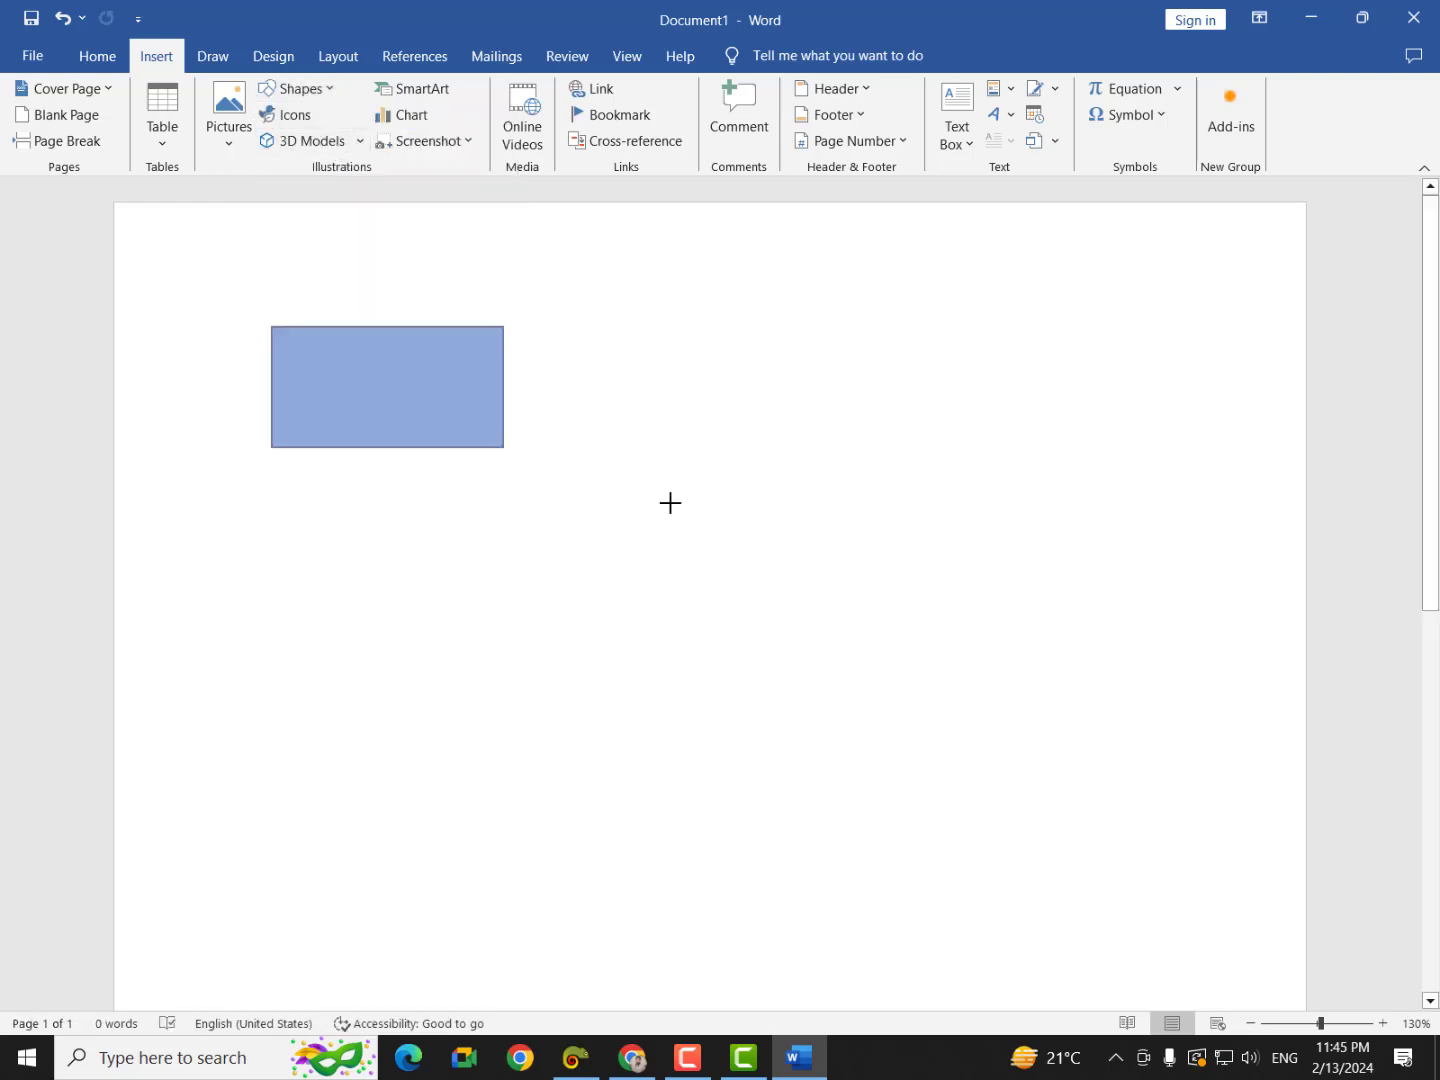
{"action": "mouse_move", "coordinate": [670, 502]}
{"action": "left_mouse_down"}
{"action": "mouse_move", "coordinate": [926, 672]}
{"action": "mouse_move", "coordinate": [1035, 858]}
{"action": "mouse_move", "coordinate": [1150, 895]}
{"action": "left_mouse_up"}
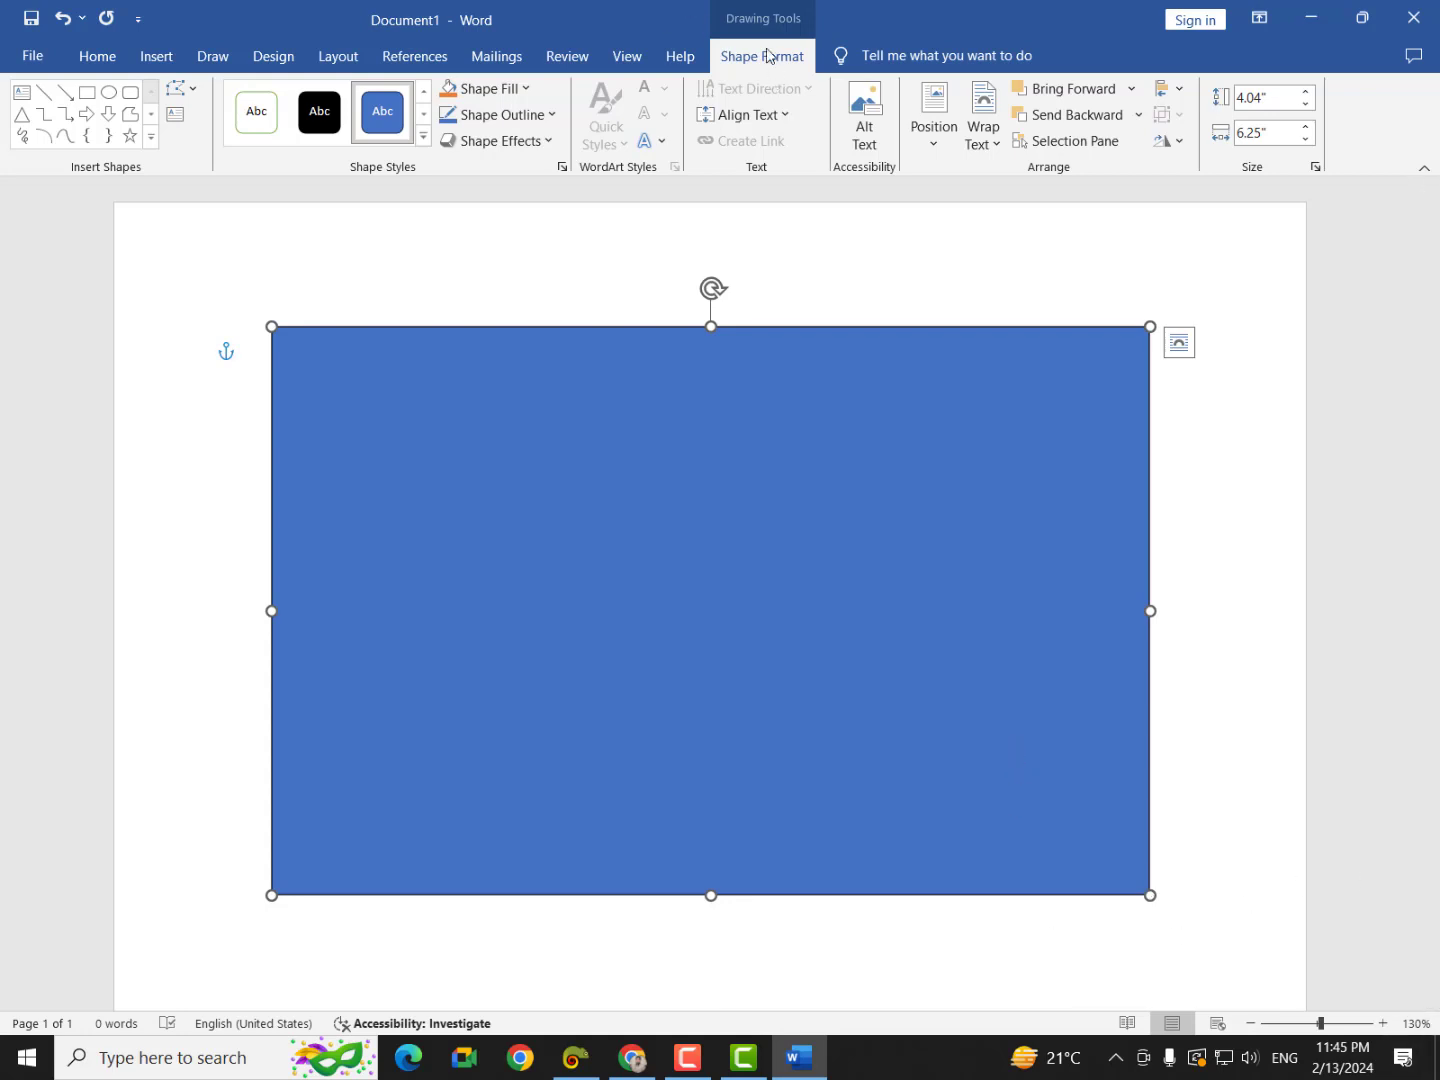
Step: Fill the rectangle with the crying child picture saved on the Desktop
{"action": "left_click", "coordinate": [505, 95]}
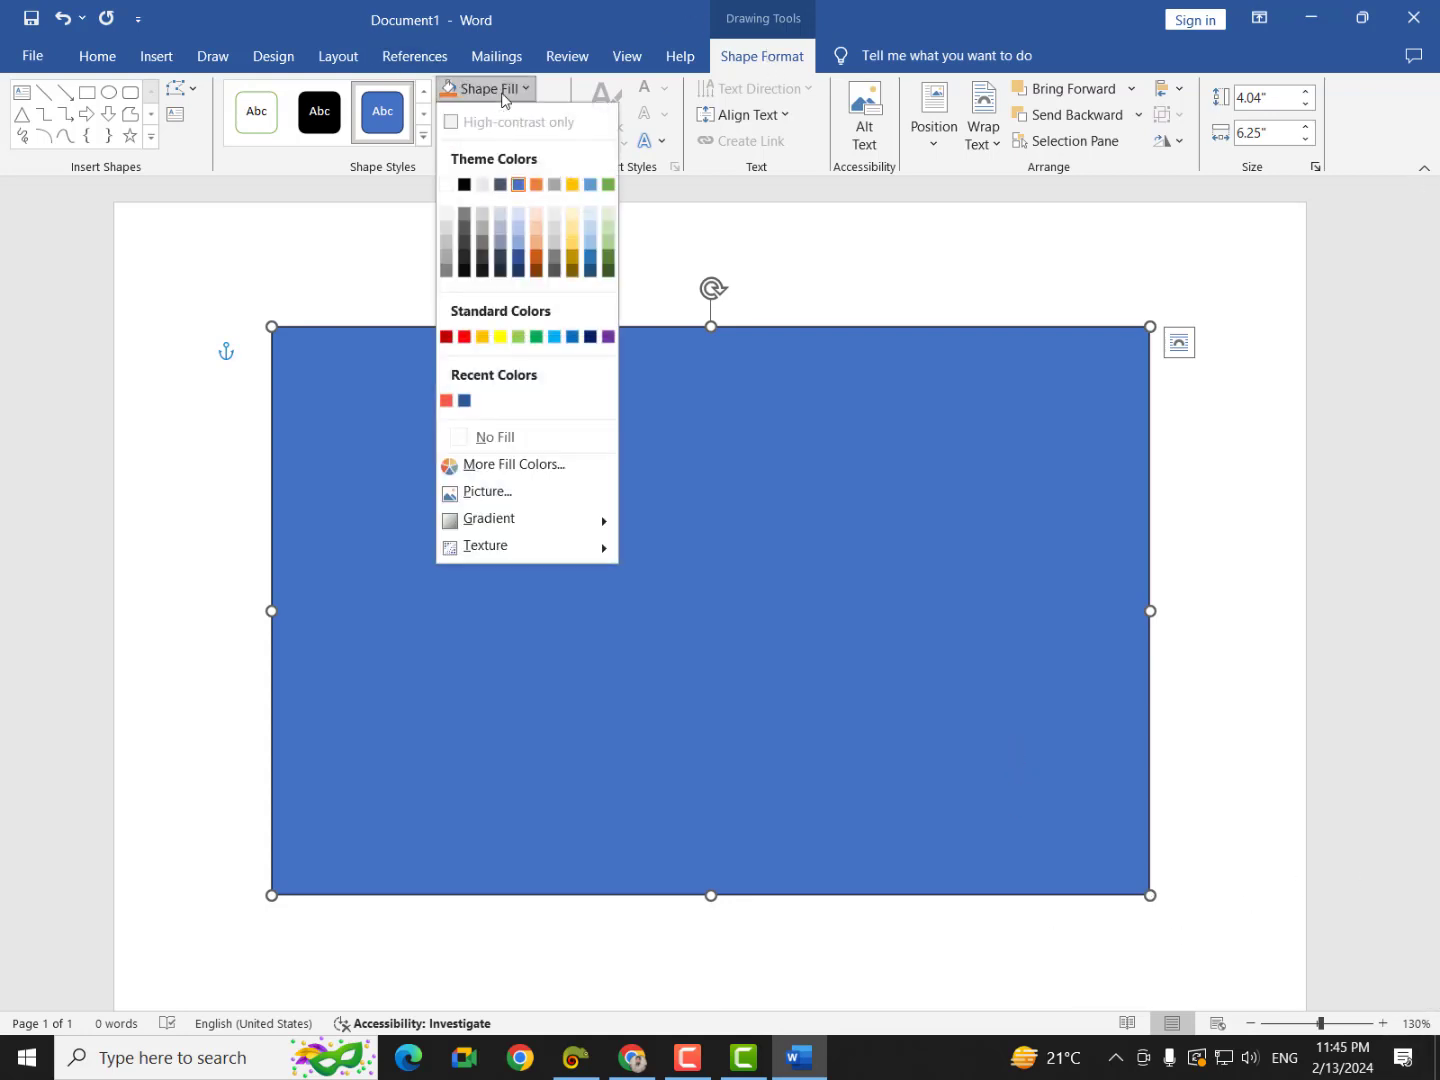
{"action": "left_click", "coordinate": [466, 505]}
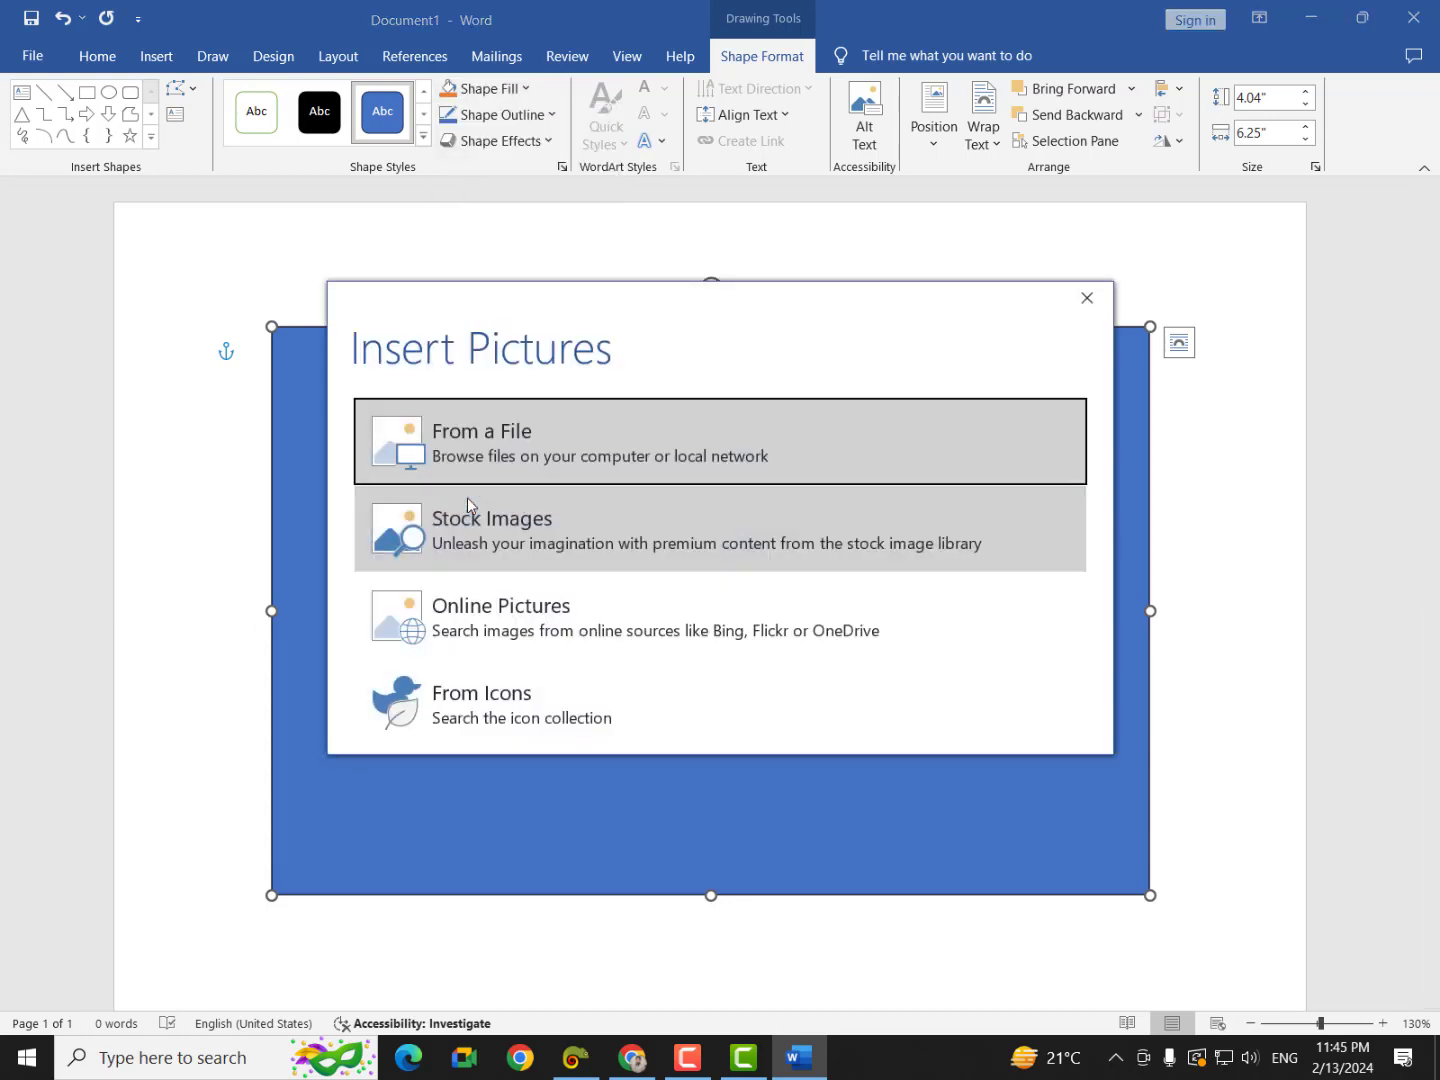
{"action": "left_click", "coordinate": [455, 432]}
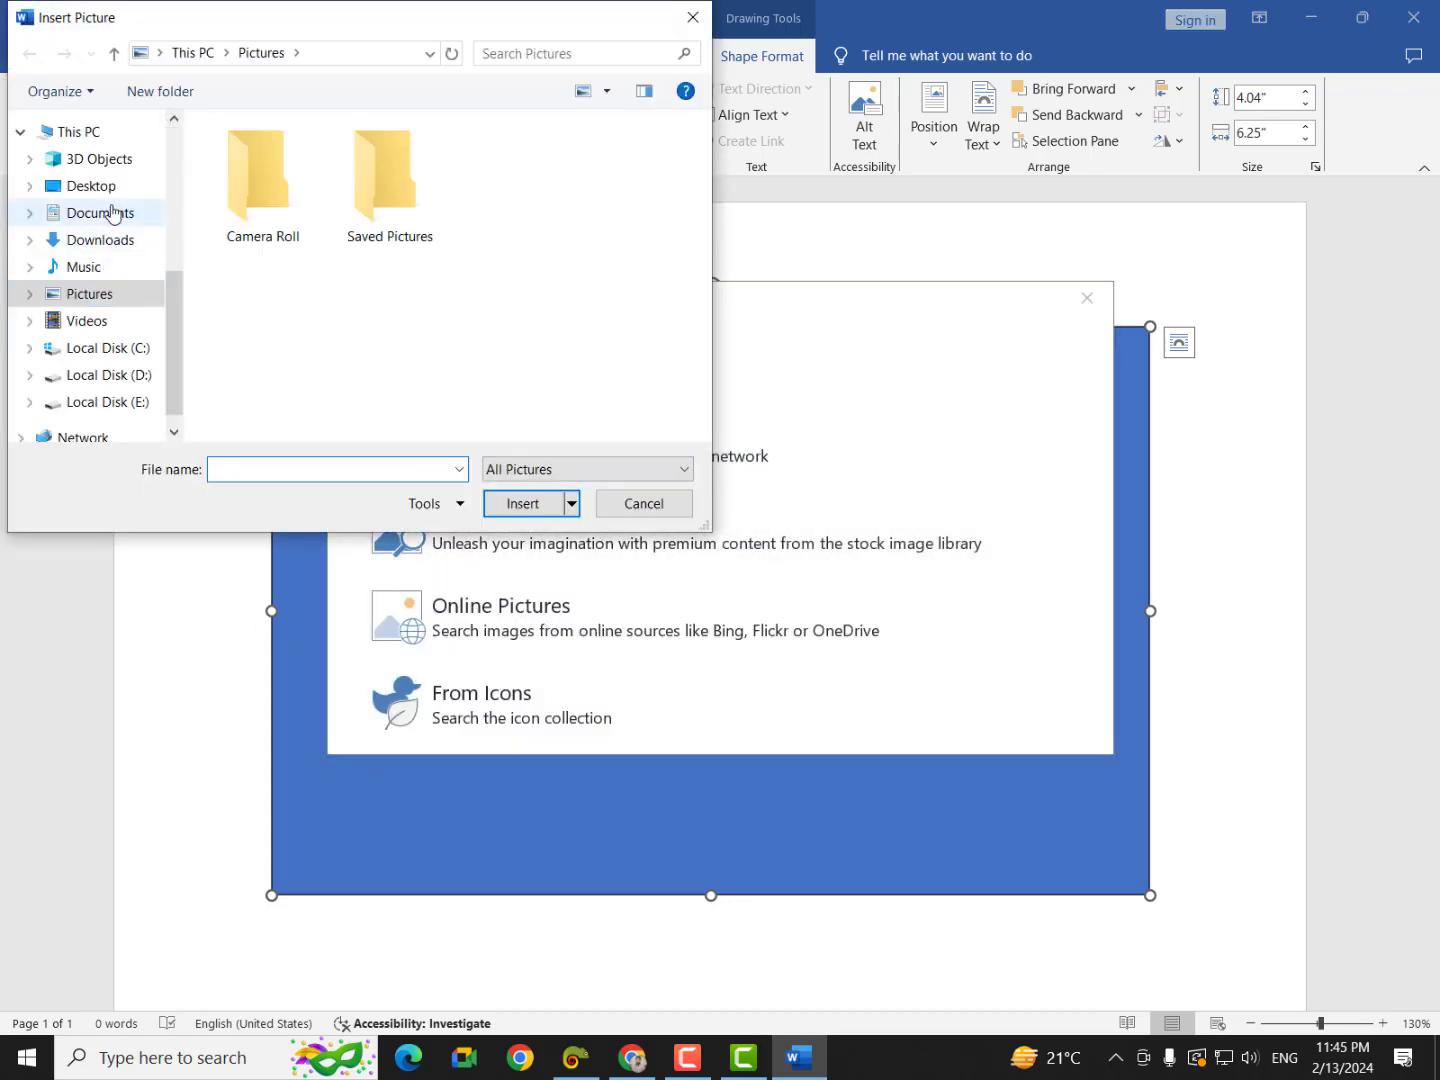
{"action": "left_click", "coordinate": [106, 197]}
{"action": "scroll", "coordinate": [480, 310], "scroll_direction": "down", "scroll_amount": 3}
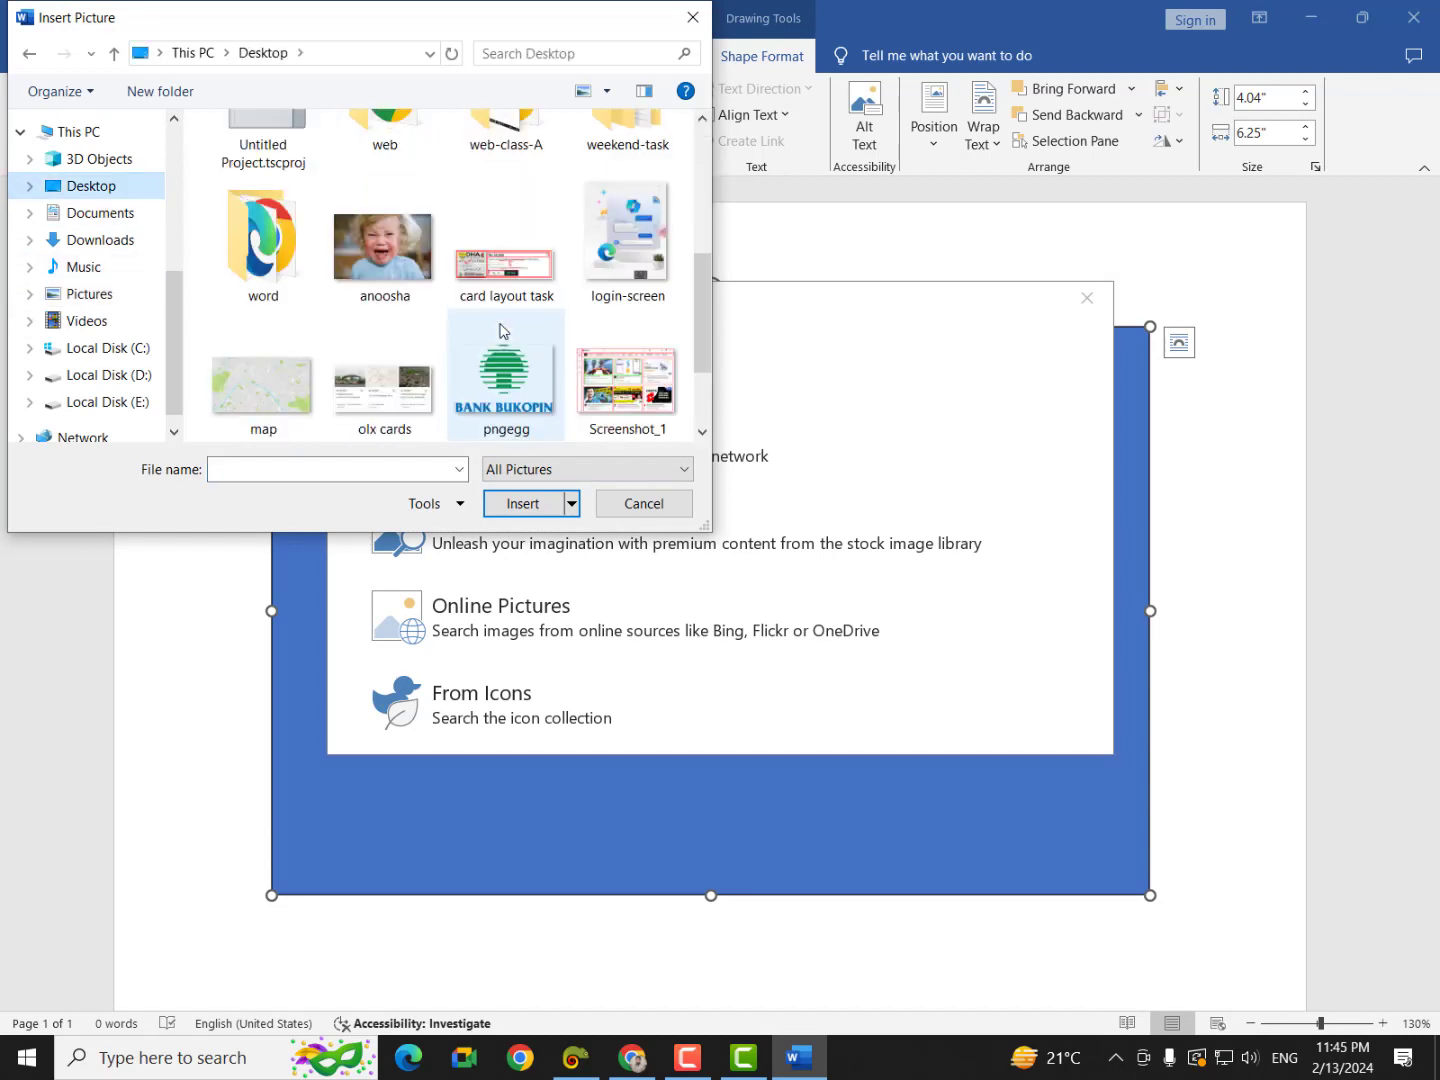
{"action": "left_click", "coordinate": [400, 268]}
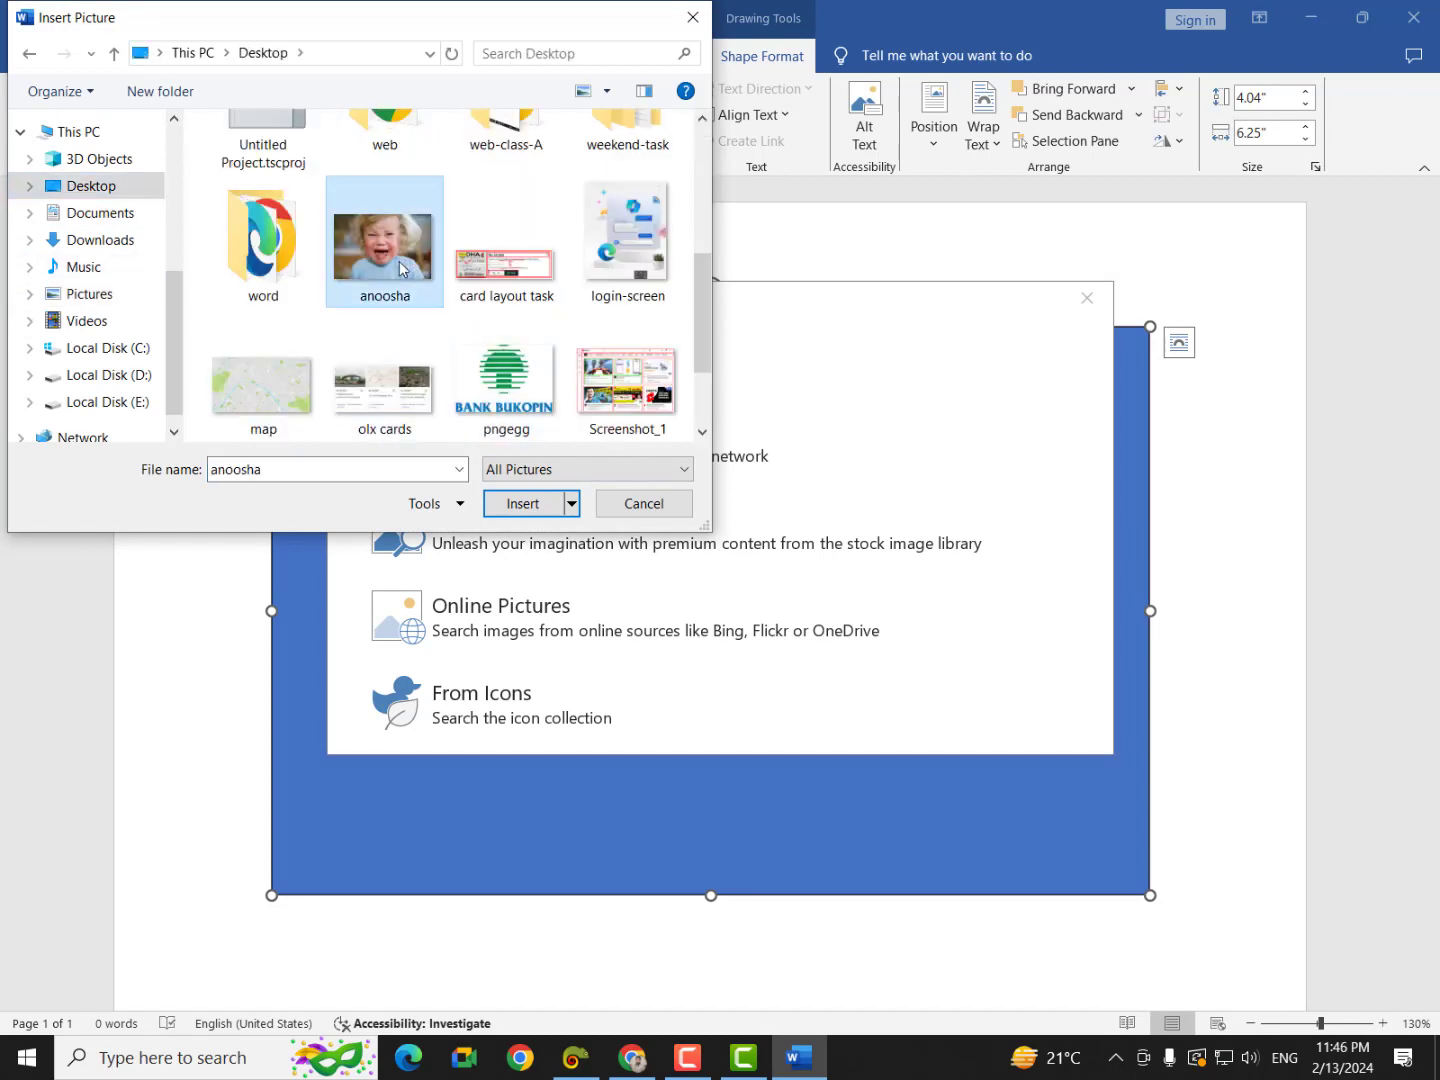
{"action": "left_click", "coordinate": [524, 503]}
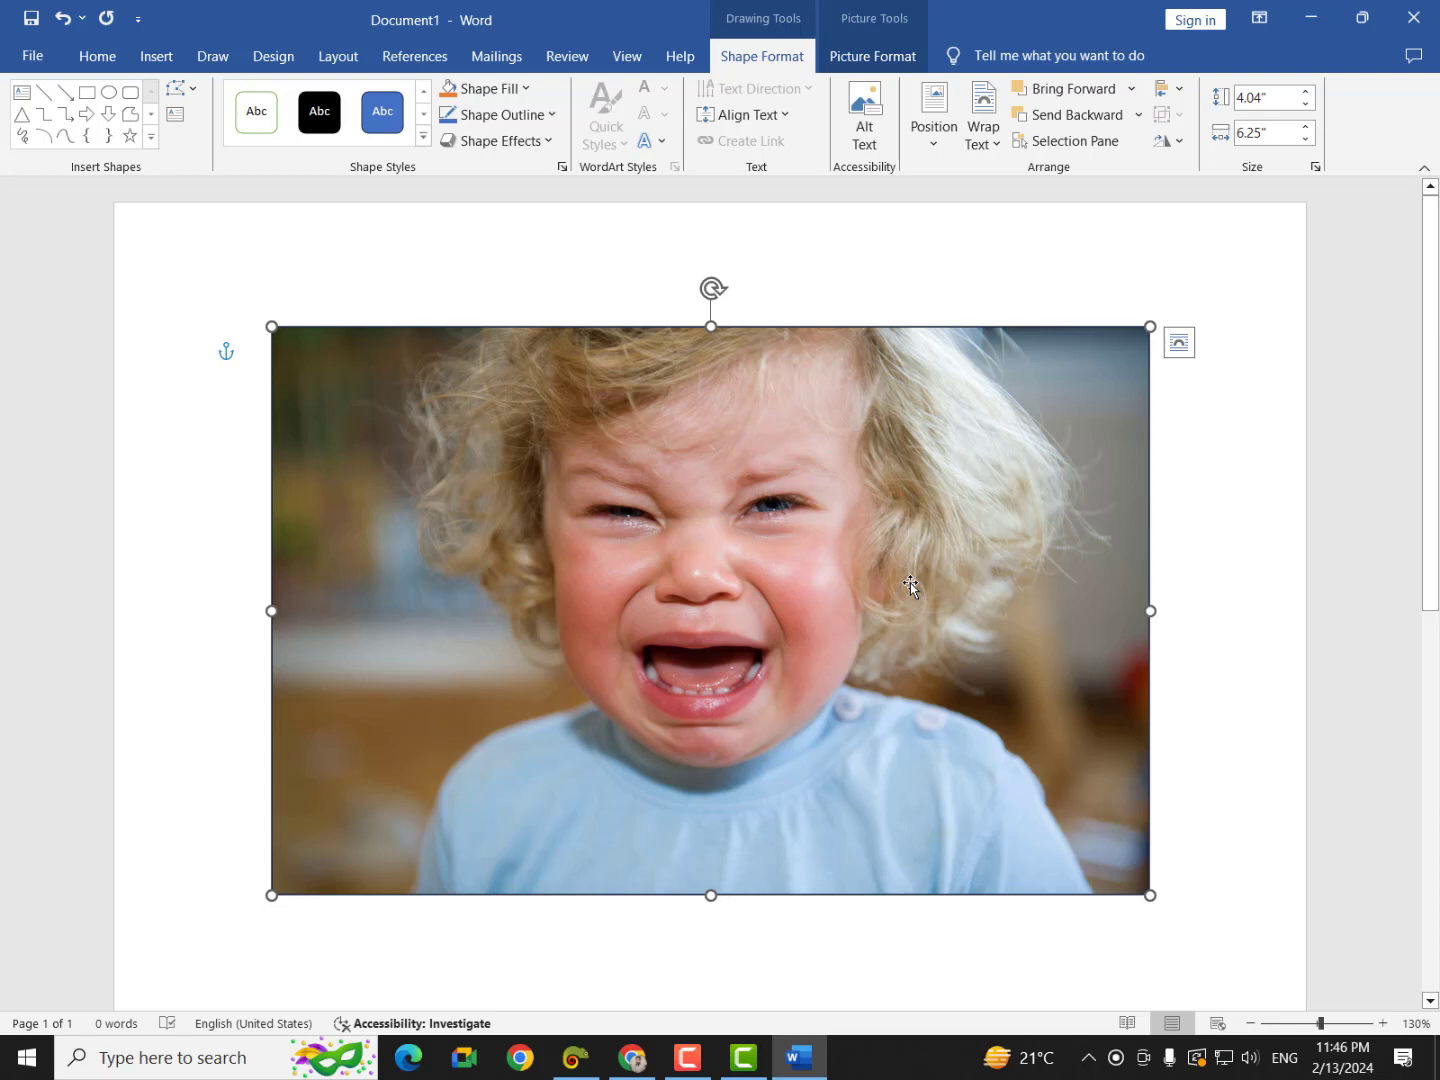
Step: Draw a second rectangle, about 6.25" by 4.04", exactly over the picture and give it a solid black fill
{"action": "left_click", "coordinate": [87, 92]}
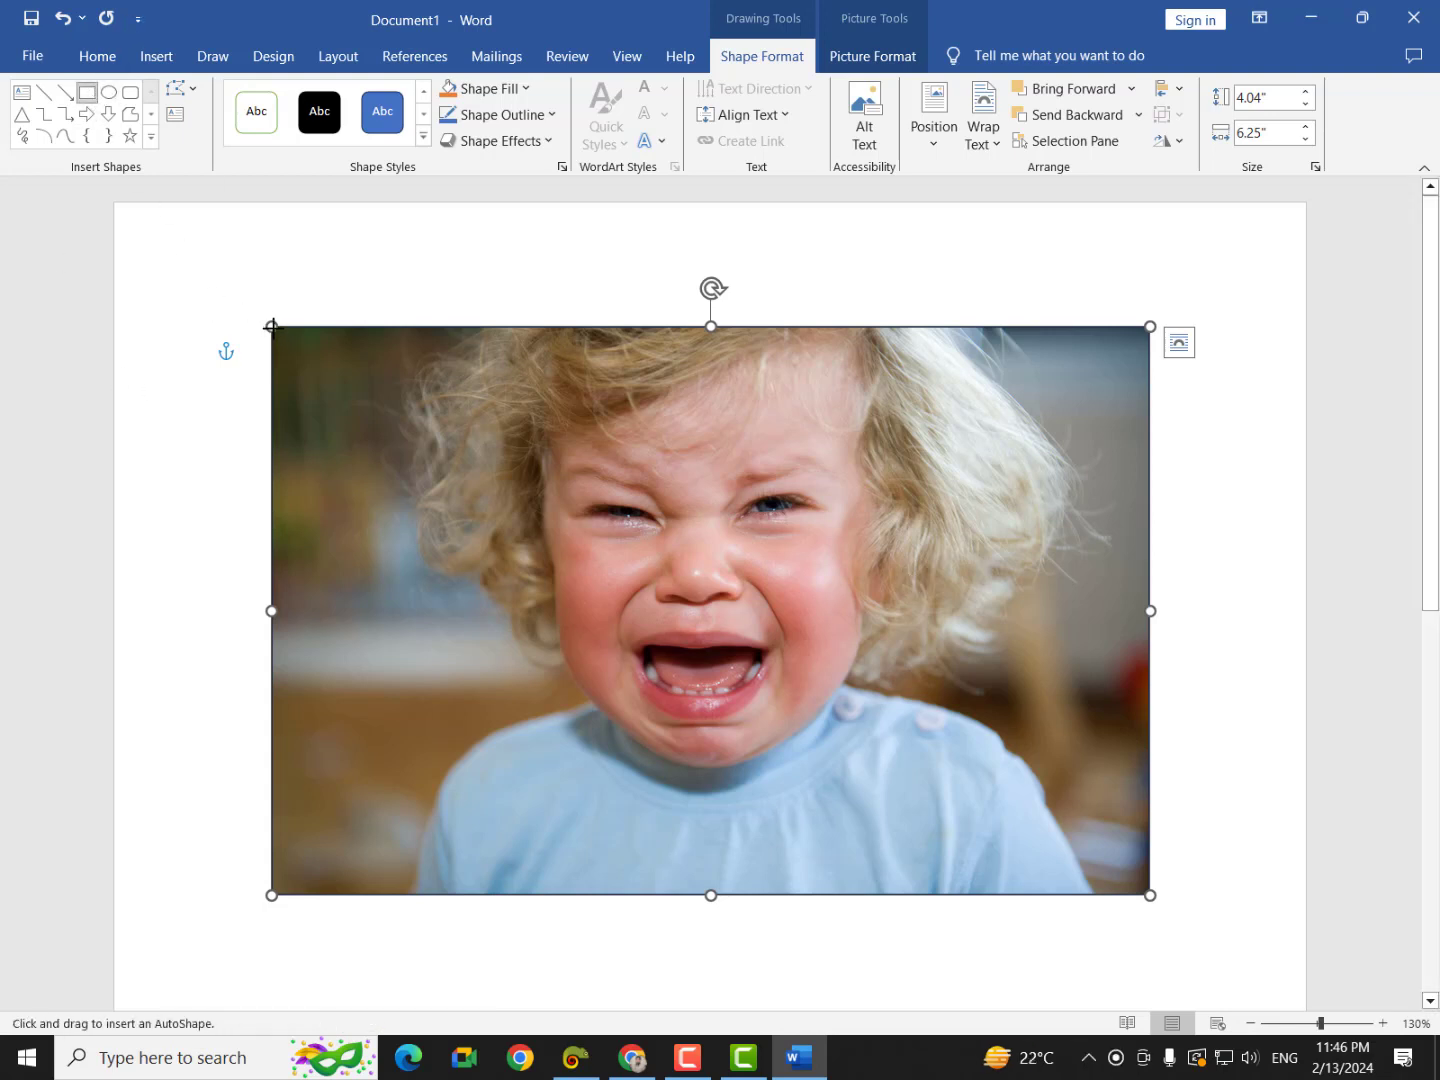
{"action": "left_click_drag", "start_coordinate": [270, 326], "coordinate": [1150, 896]}
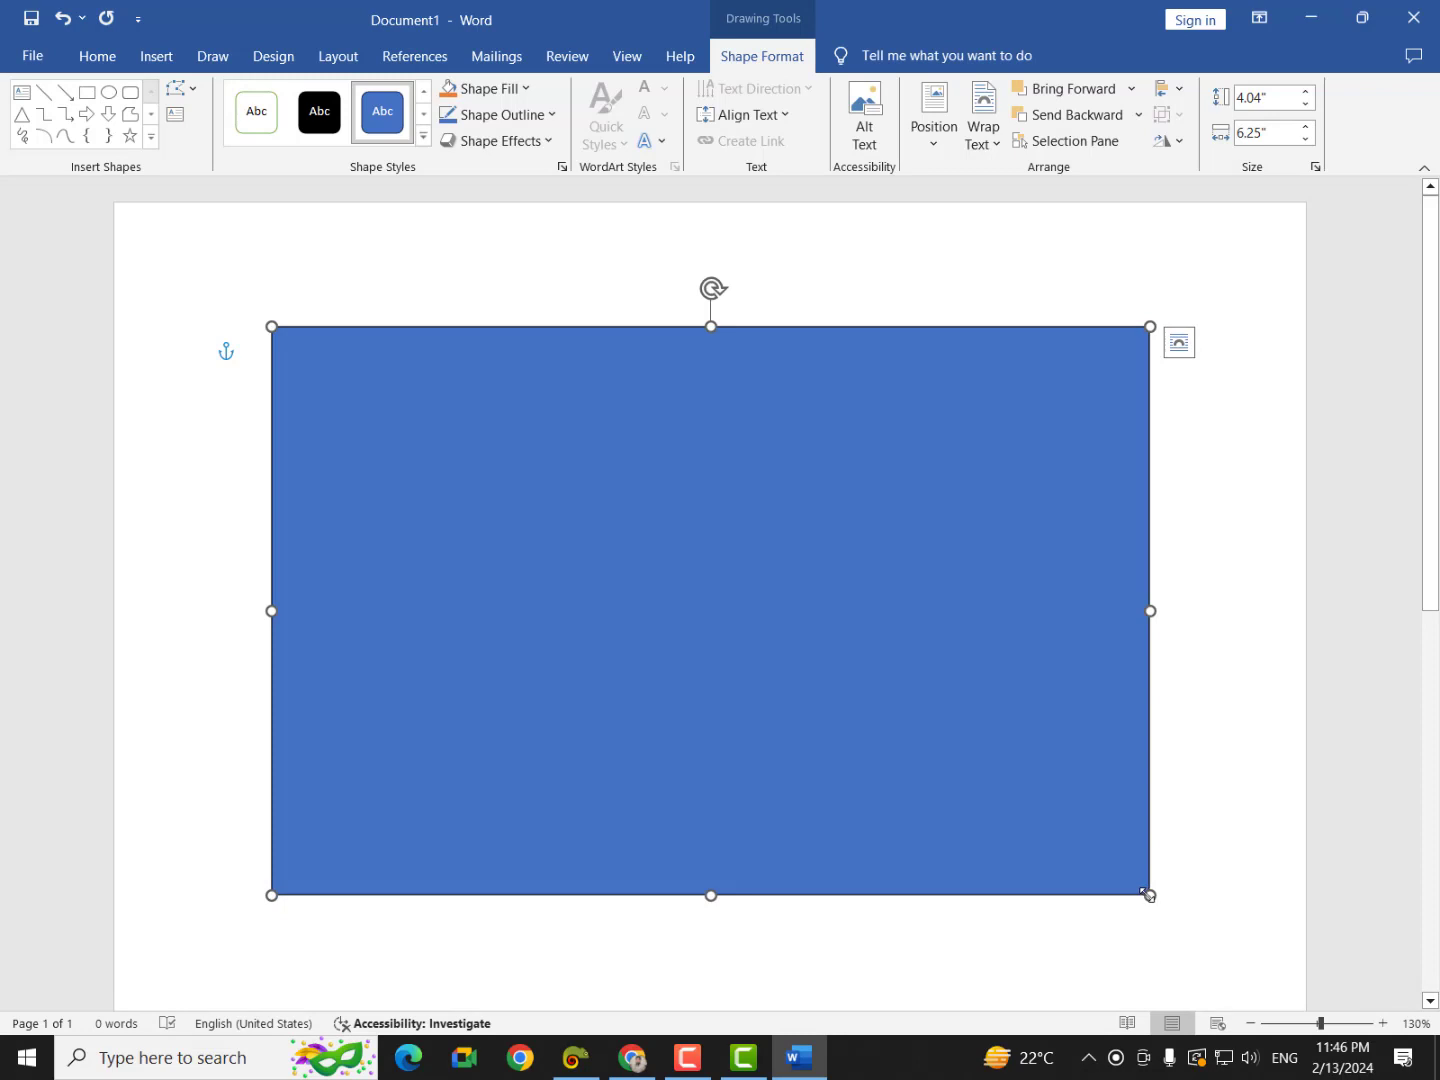
{"action": "right_click", "coordinate": [474, 650]}
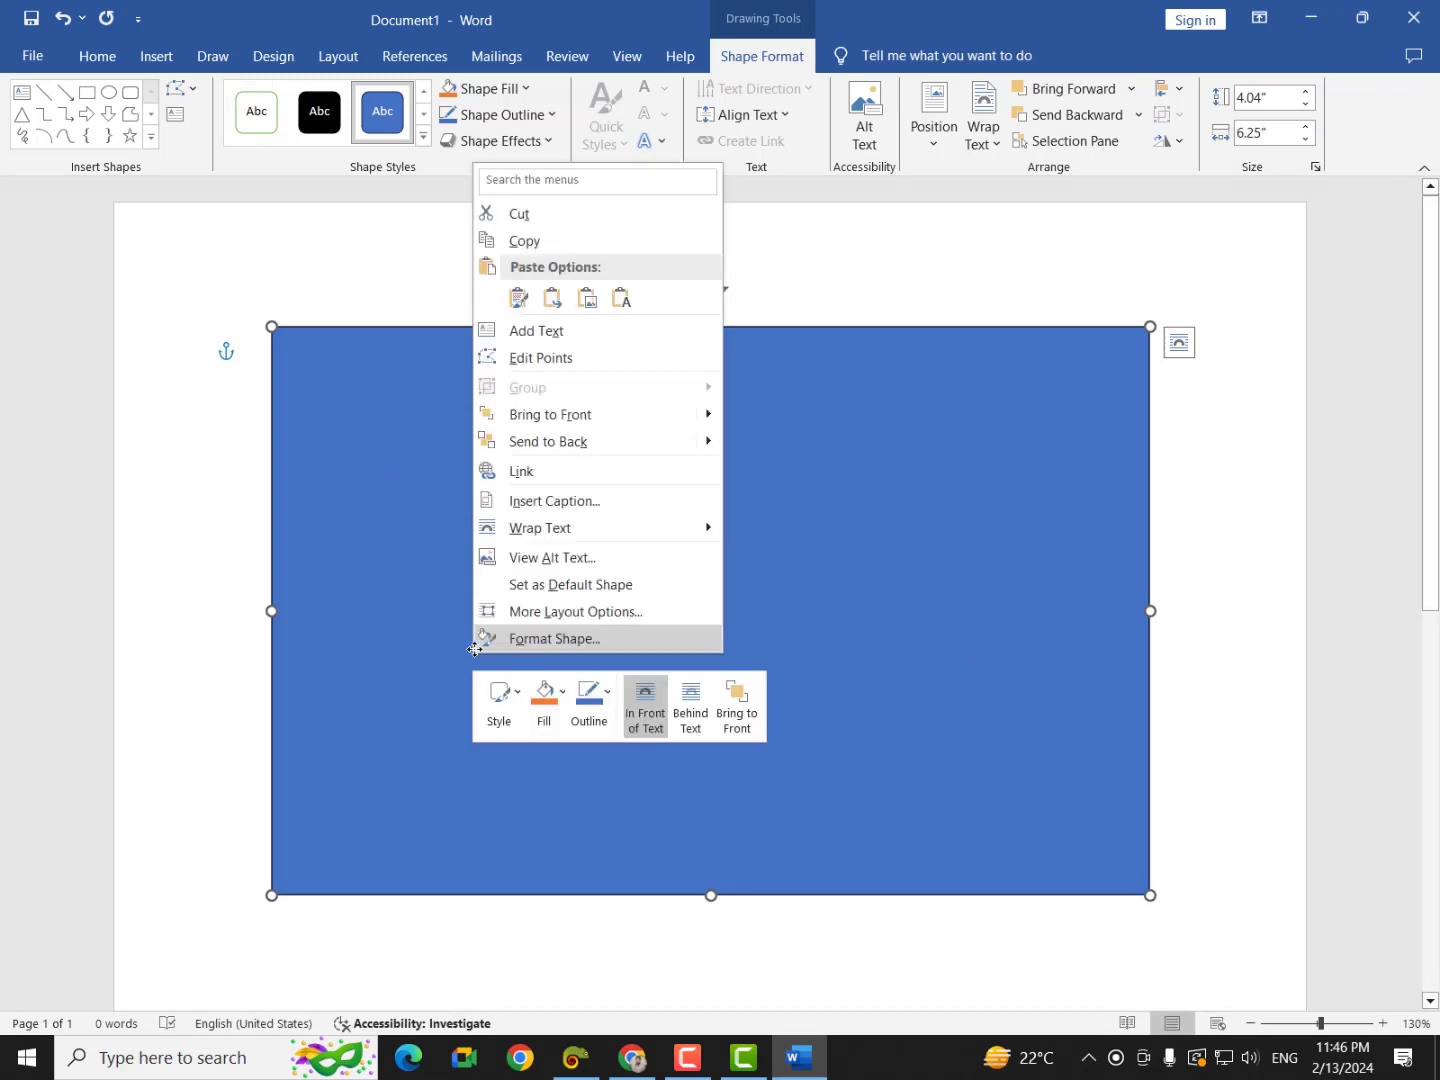
{"action": "left_click", "coordinate": [524, 638]}
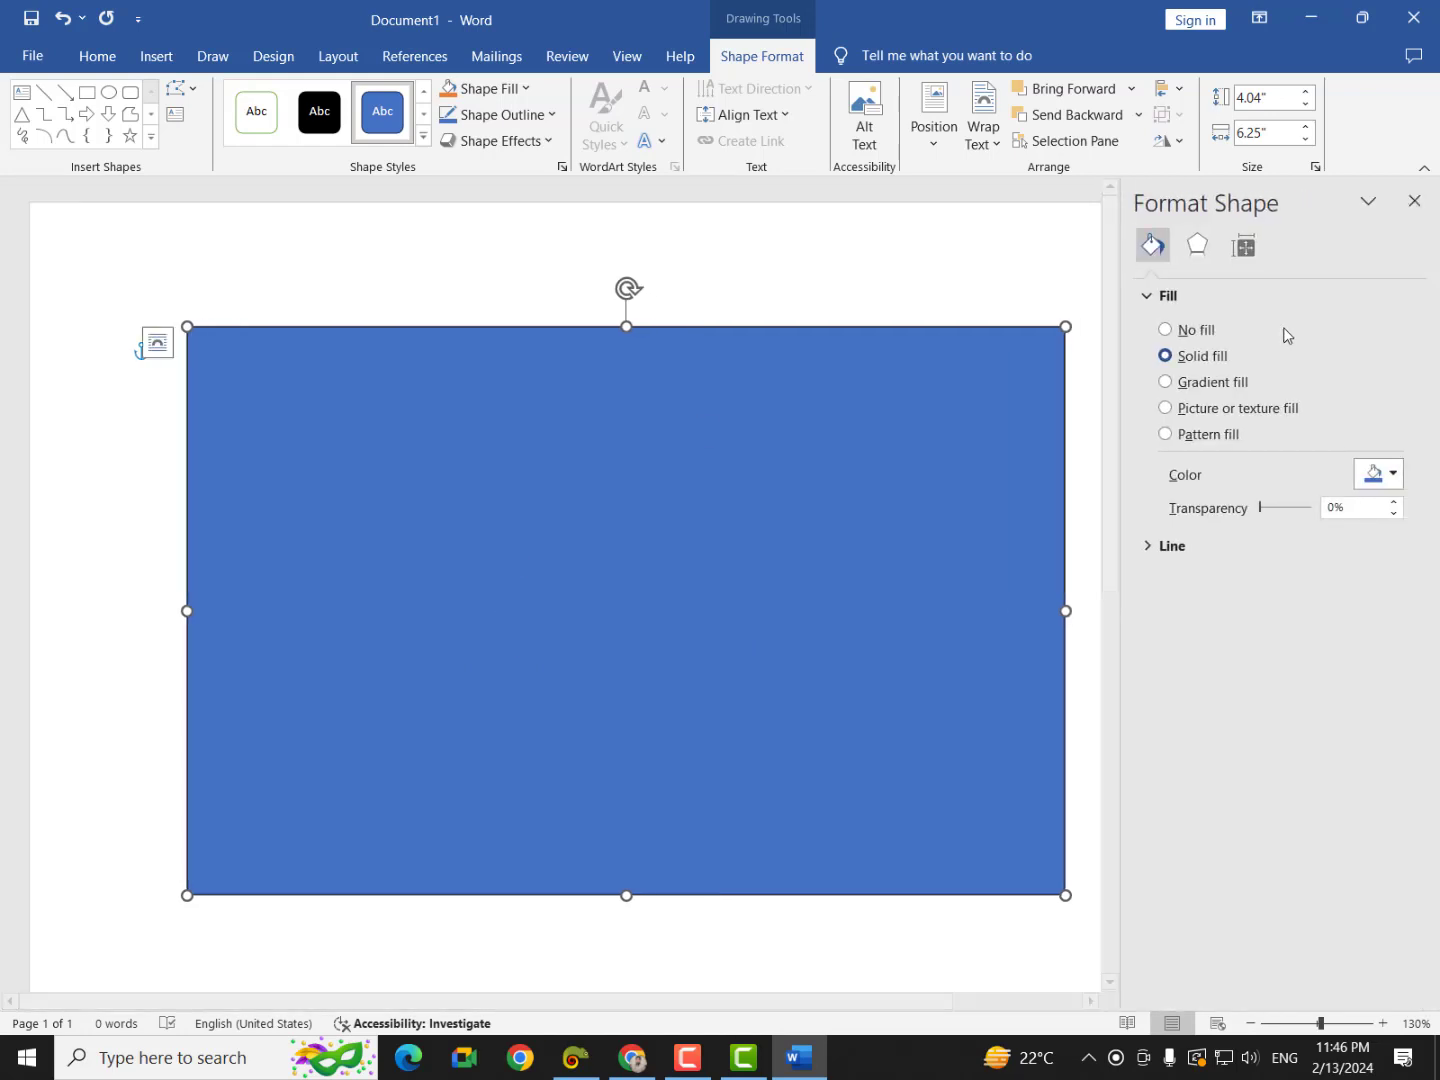
{"action": "left_click", "coordinate": [1378, 473]}
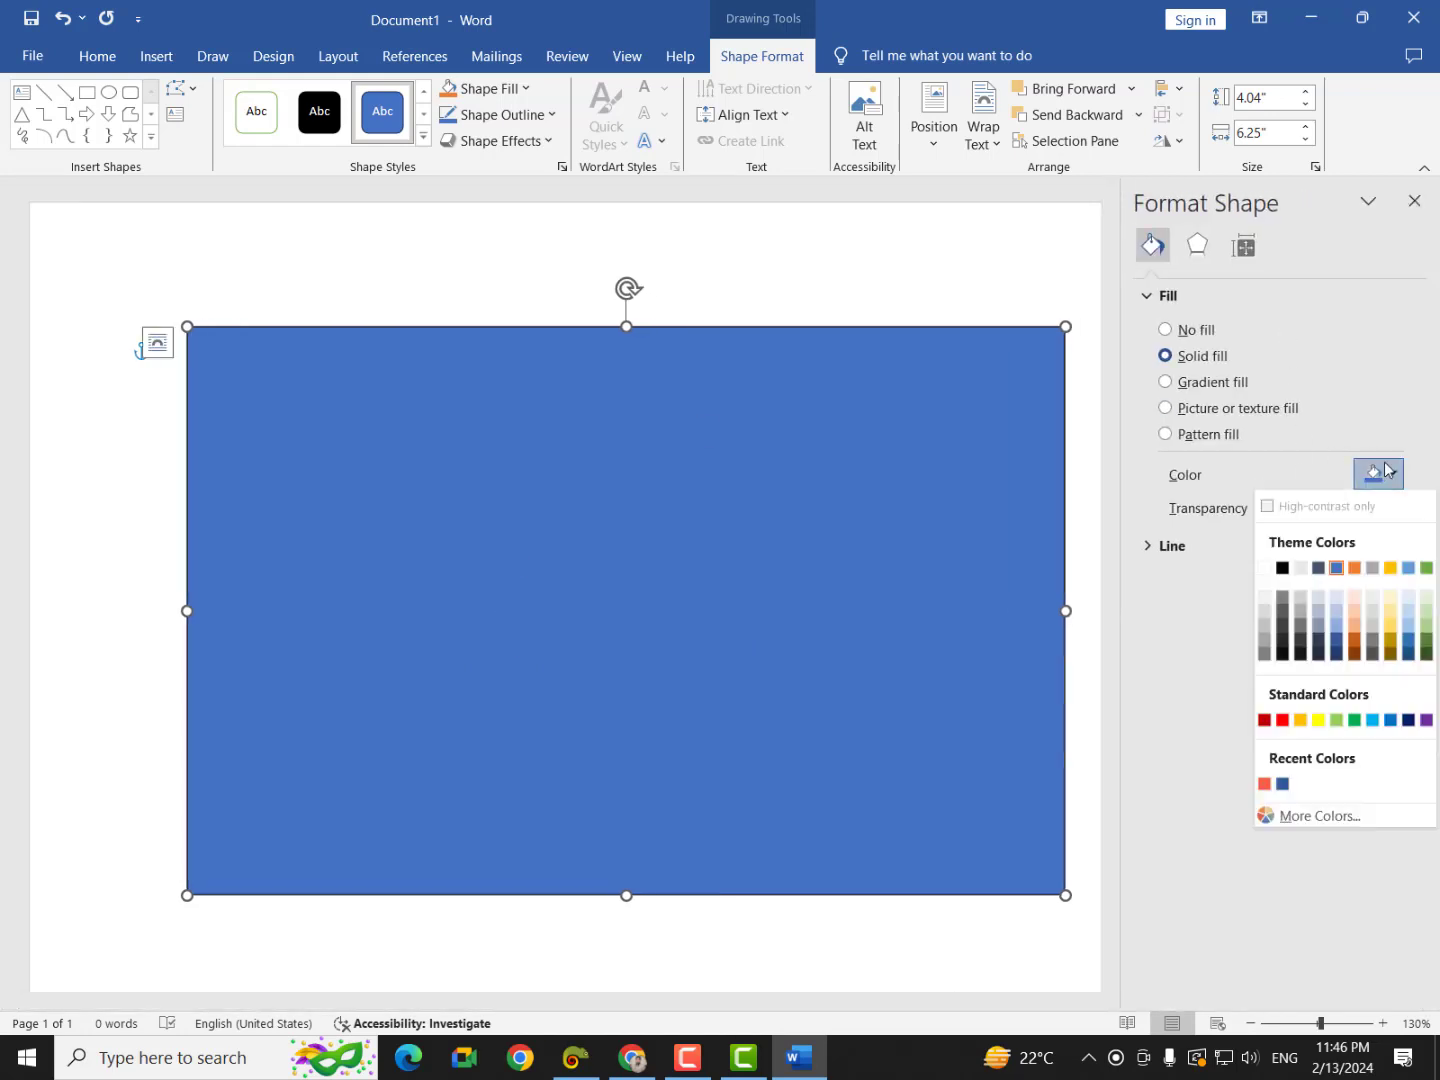
{"action": "left_click", "coordinate": [1282, 567]}
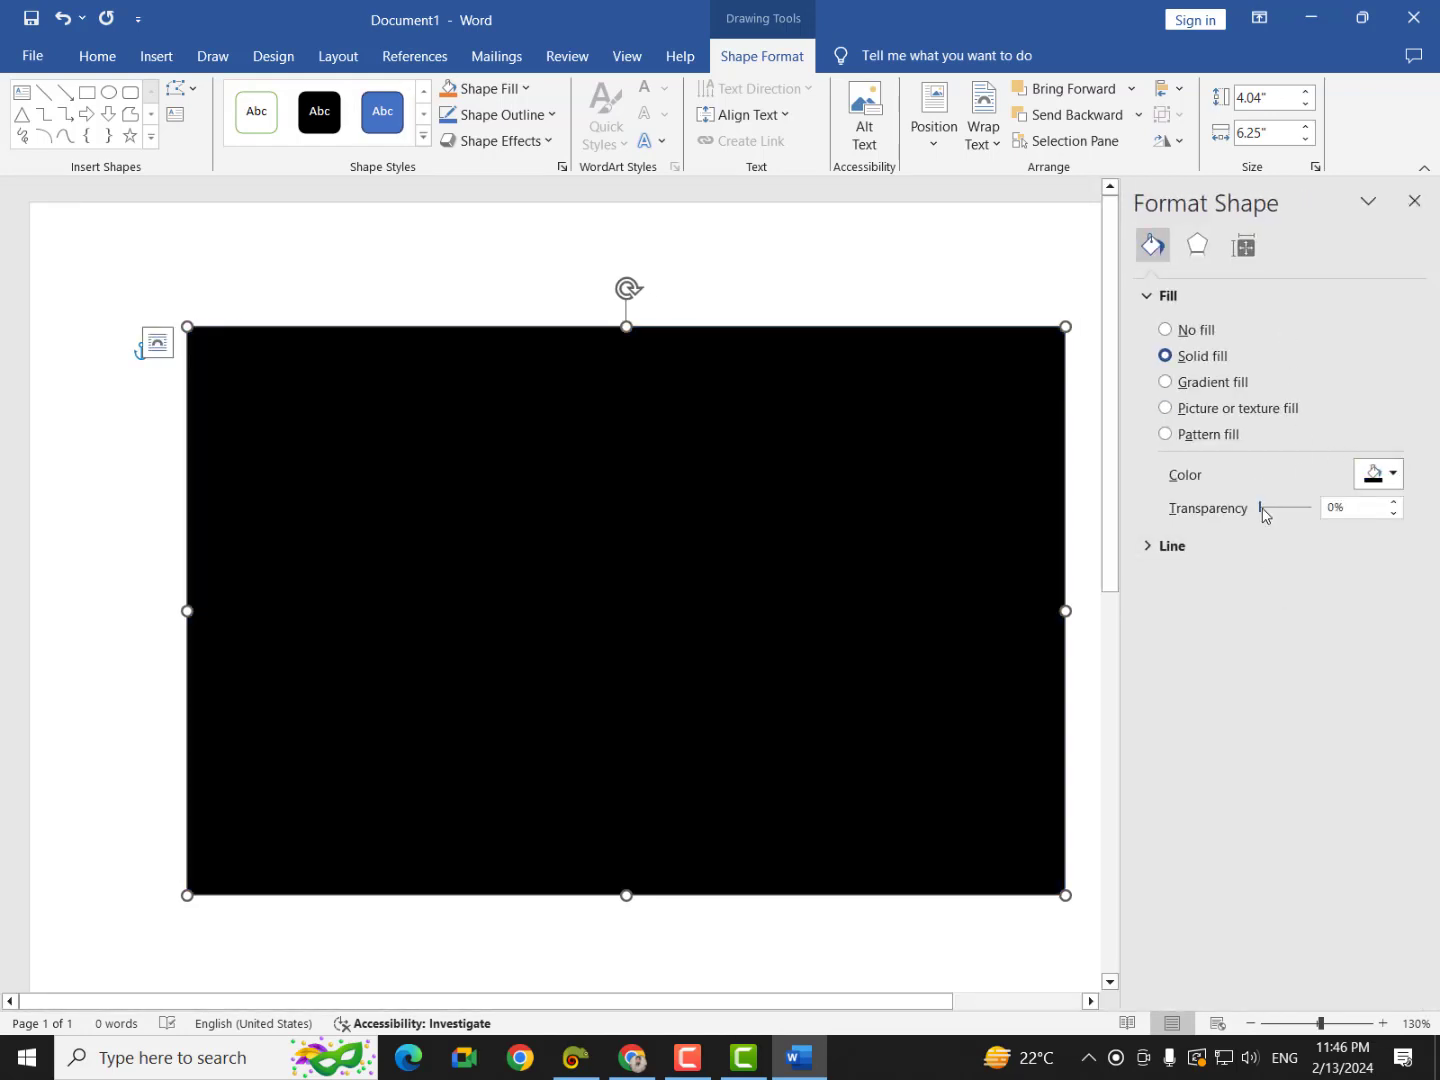
Step: Set the black rectangle's fill transparency to 36% and close the shape formatting options
{"action": "mouse_move", "coordinate": [1261, 509]}
{"action": "left_mouse_down"}
{"action": "mouse_move", "coordinate": [1295, 511]}
{"action": "mouse_move", "coordinate": [1279, 522]}
{"action": "left_mouse_up"}
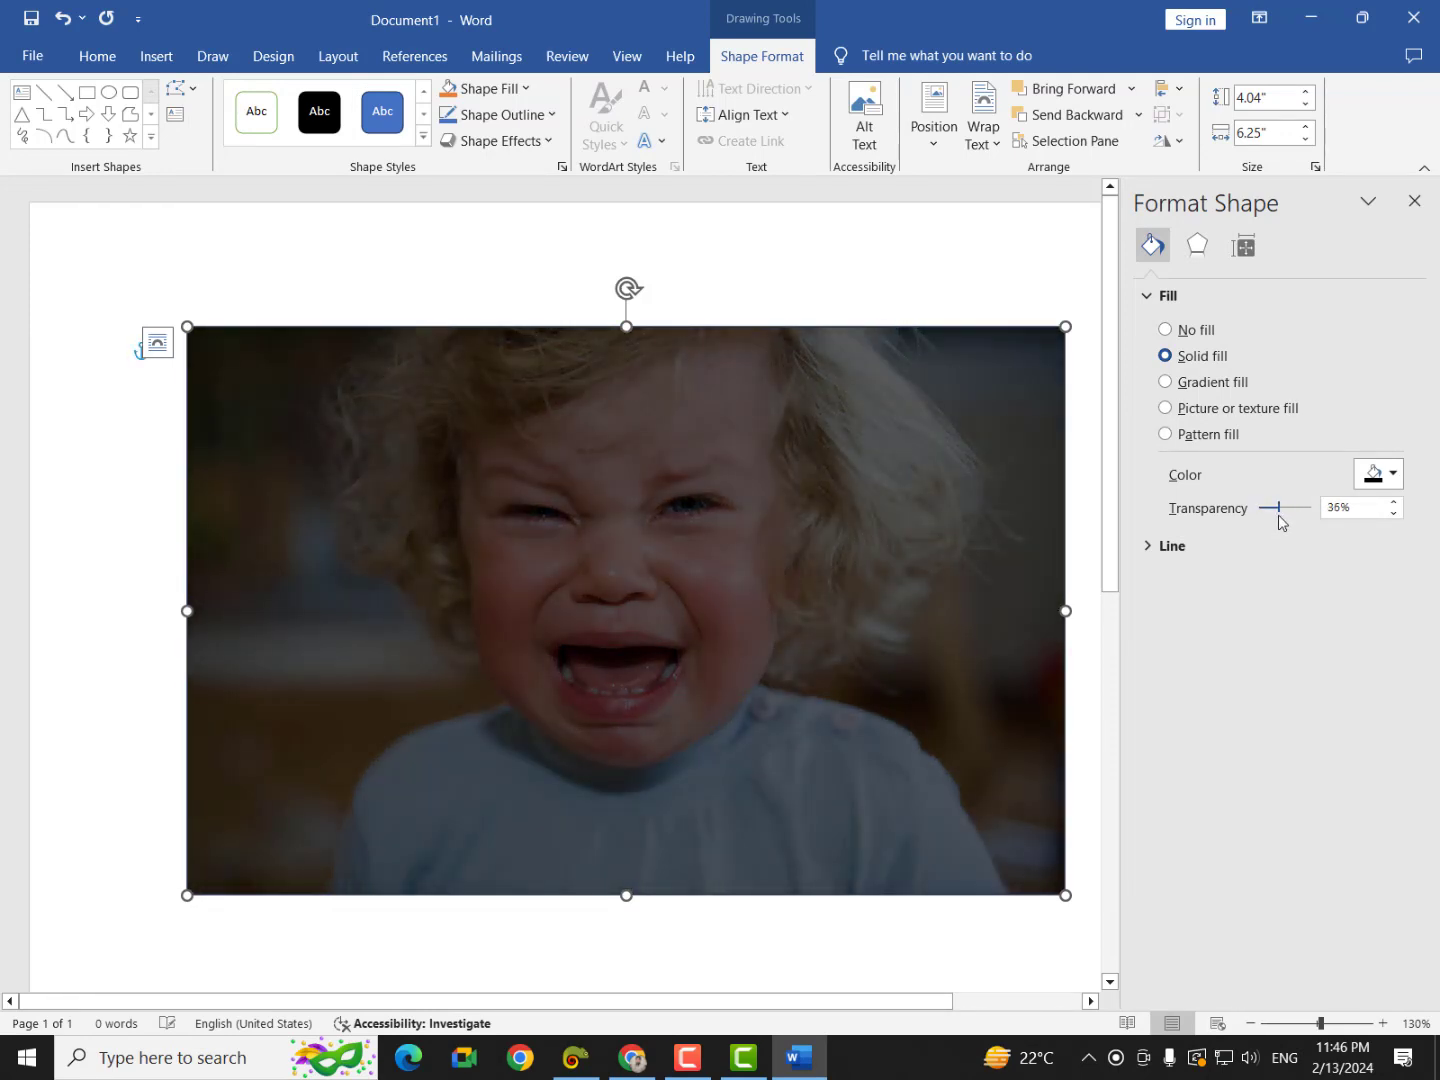
{"action": "left_click", "coordinate": [1414, 200]}
{"action": "left_click", "coordinate": [1168, 462]}
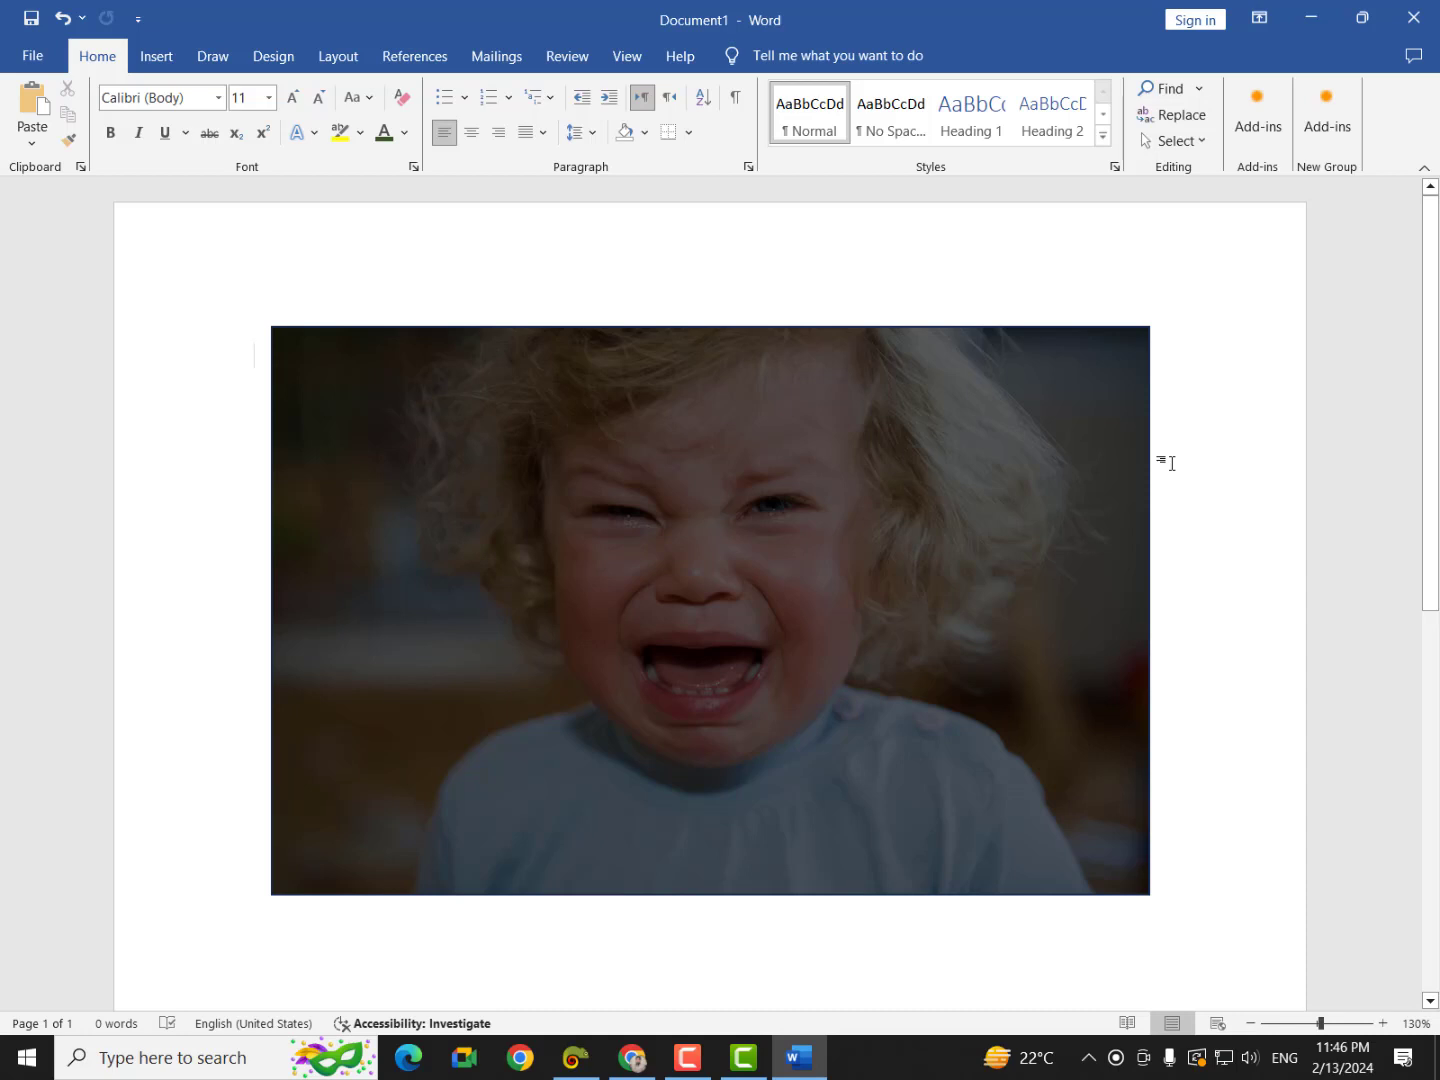
{"action": "mouse_move", "coordinate": [856, 578]}
{"action": "left_mouse_down"}
{"action": "mouse_move", "coordinate": [799, 730]}
{"action": "mouse_move", "coordinate": [635, 757]}
{"action": "mouse_move", "coordinate": [382, 604]}
{"action": "mouse_move", "coordinate": [250, 575]}
{"action": "mouse_move", "coordinate": [508, 601]}
{"action": "mouse_move", "coordinate": [845, 591]}
{"action": "mouse_move", "coordinate": [858, 569]}
{"action": "left_mouse_up"}
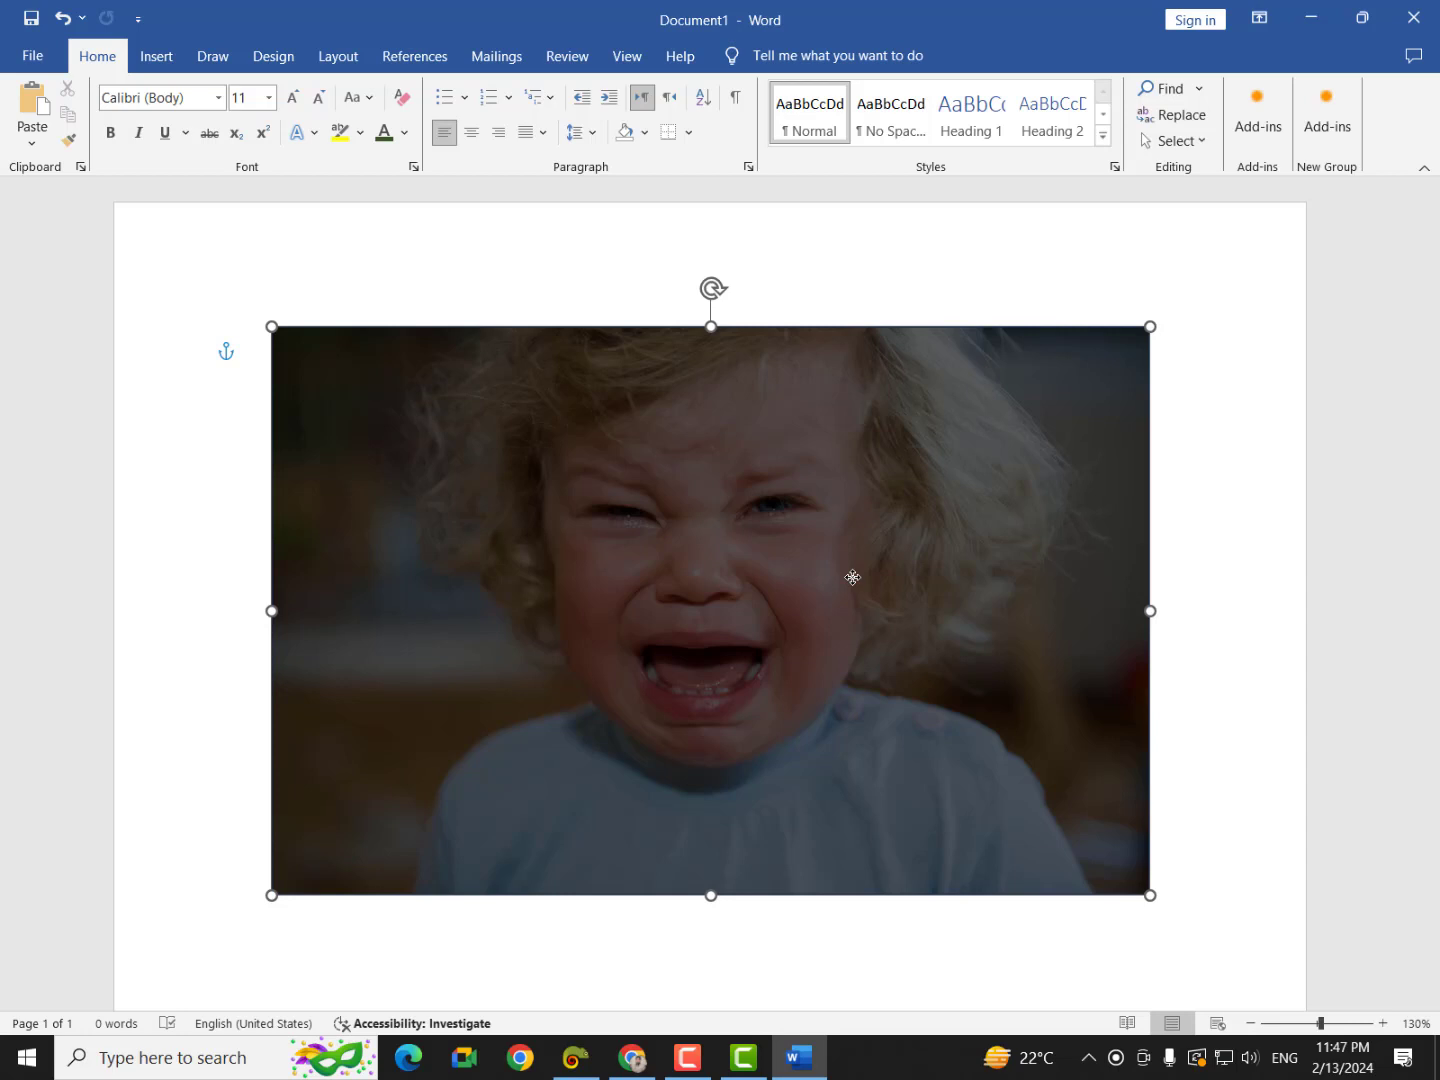
{"action": "left_click_drag", "start_coordinate": [853, 577], "coordinate": [853, 578]}
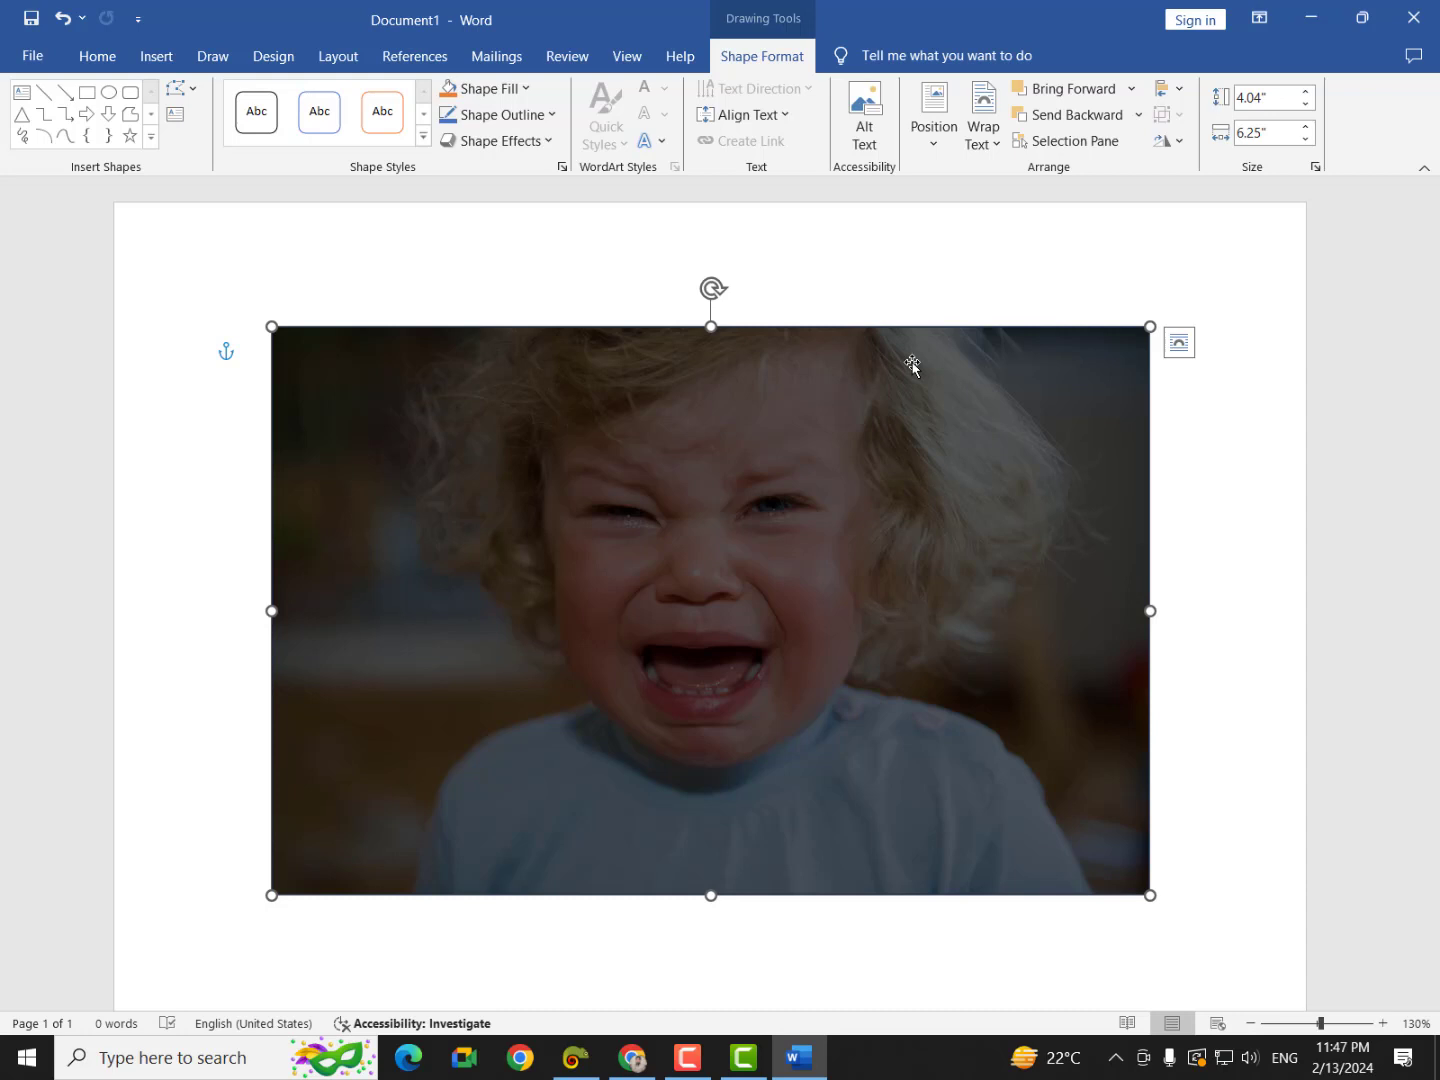
{"action": "left_click", "coordinate": [686, 1062]}
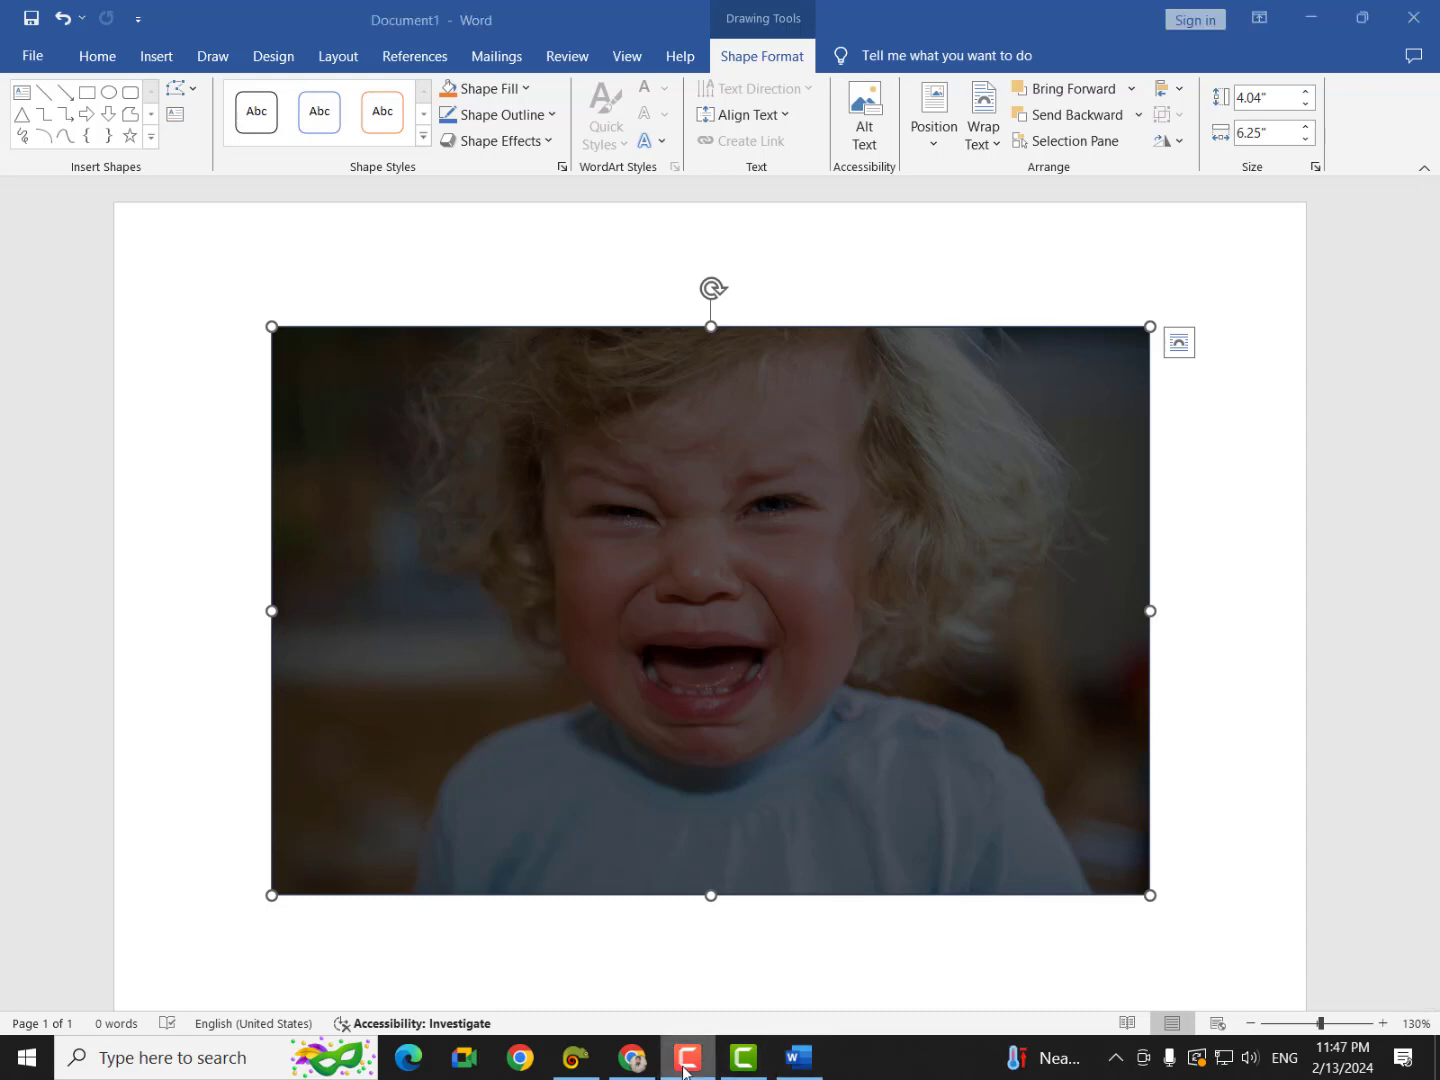